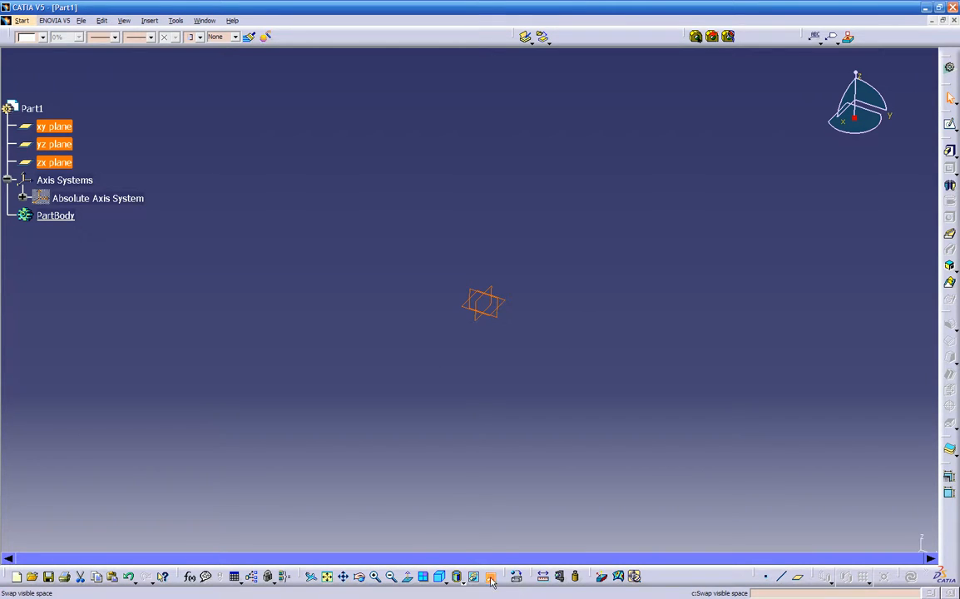
Swap to the hidden space to inspect the hidden Absolute Axis System, and return to the visible space.
click(490, 576)
click(490, 577)
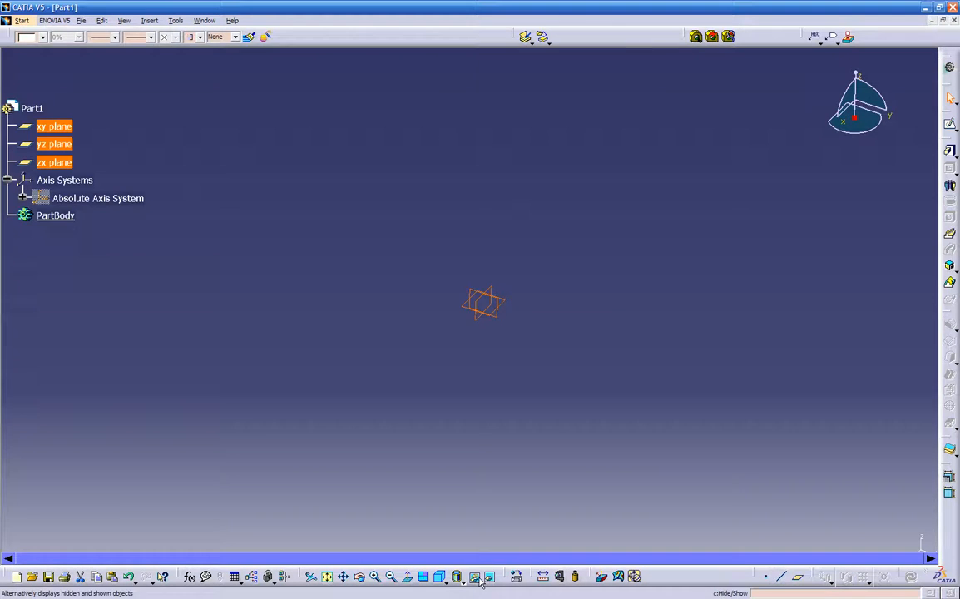
click(490, 577)
click(490, 577)
click(490, 577)
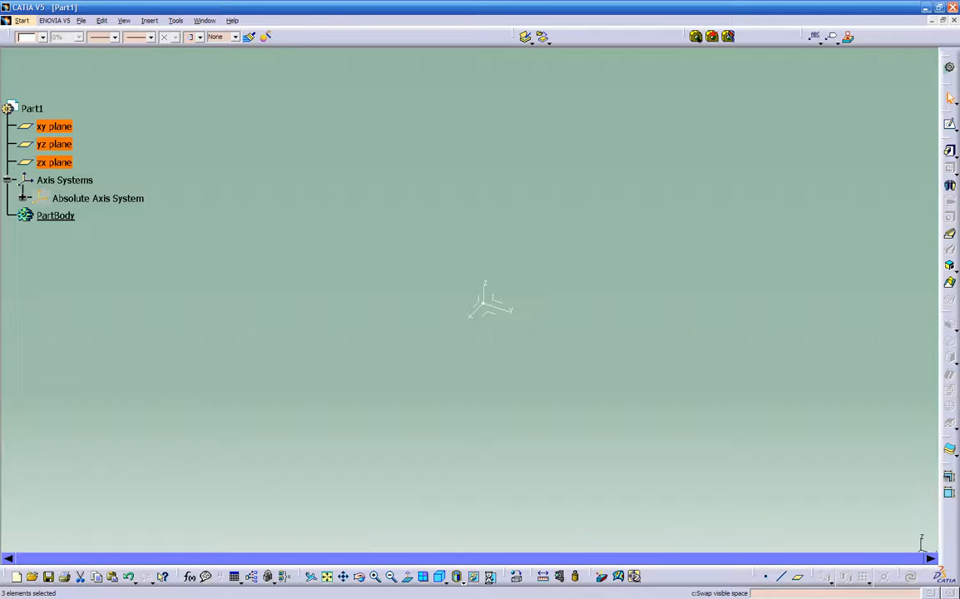
middle_drag(480, 374, 491, 340)
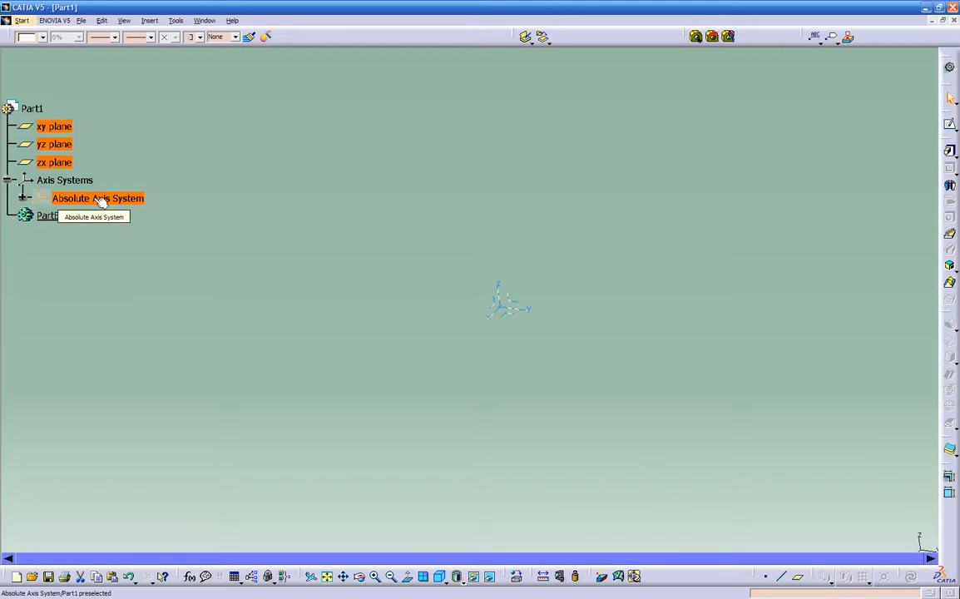
middle_drag(411, 328, 371, 317)
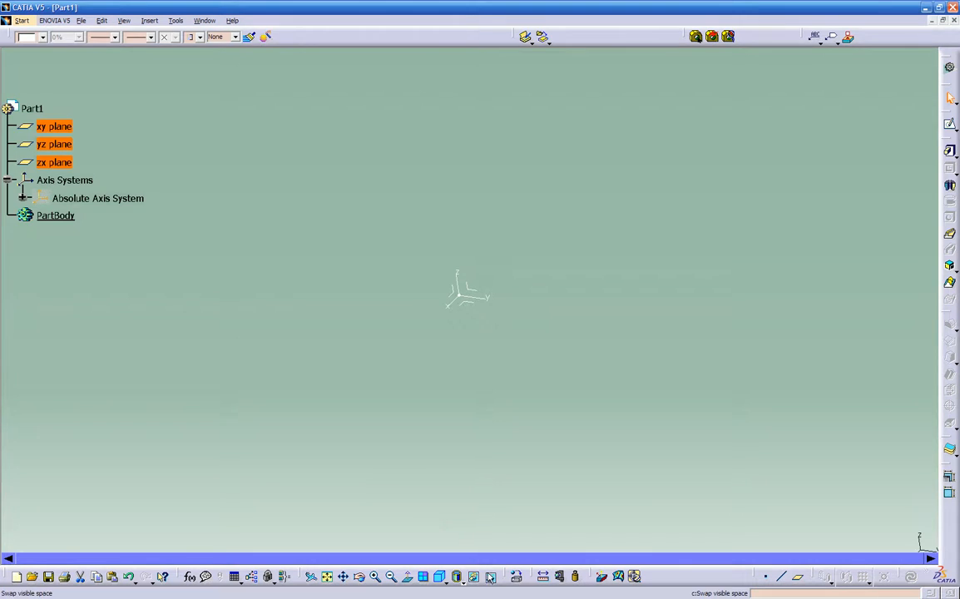
click(489, 577)
click(489, 489)
Hide the xy, yz and zx planes and check them in the hidden space before swapping back to the visible space.
drag(381, 241, 563, 421)
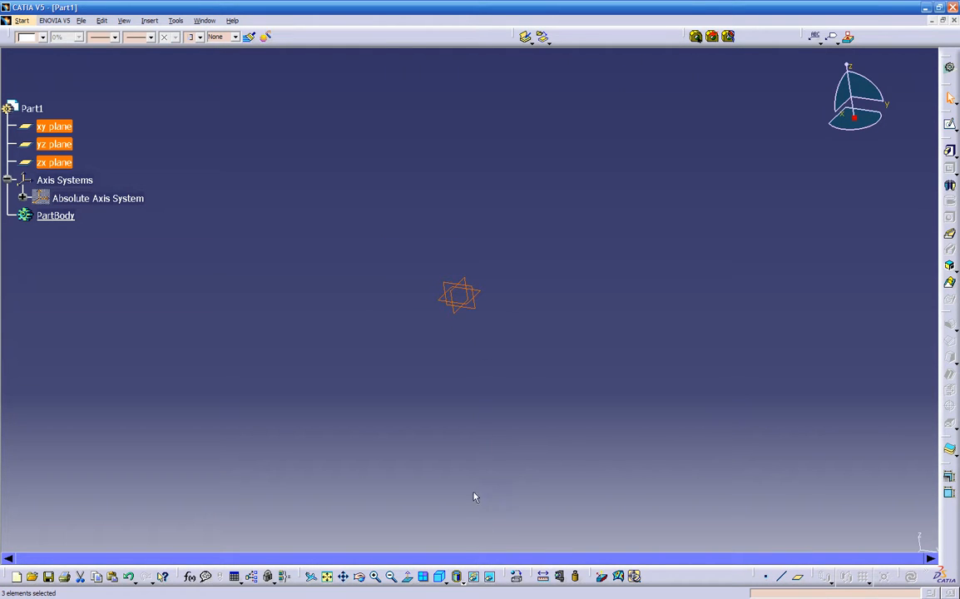
click(474, 576)
middle_drag(465, 406, 488, 396)
click(489, 576)
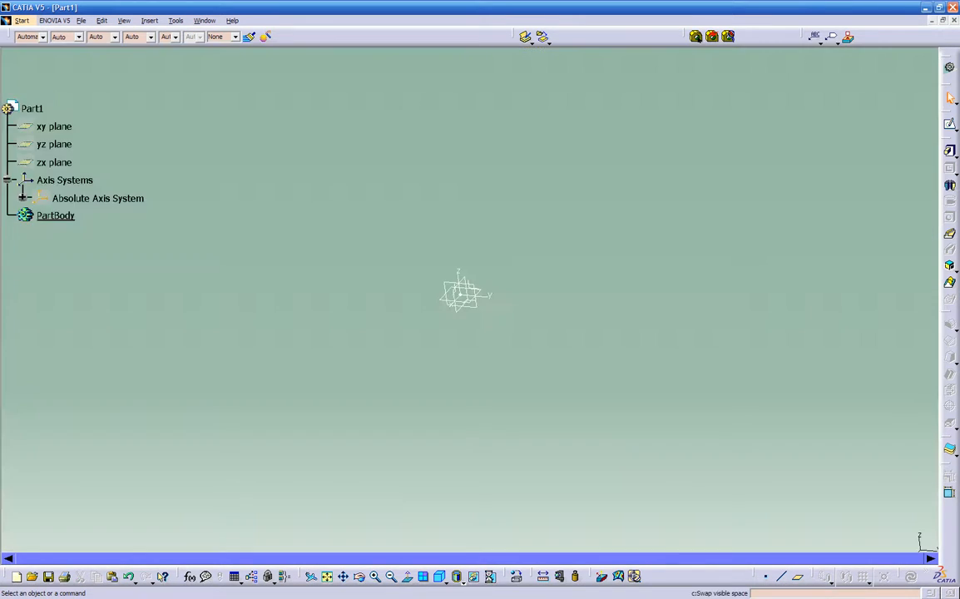
middle_drag(451, 397, 402, 388)
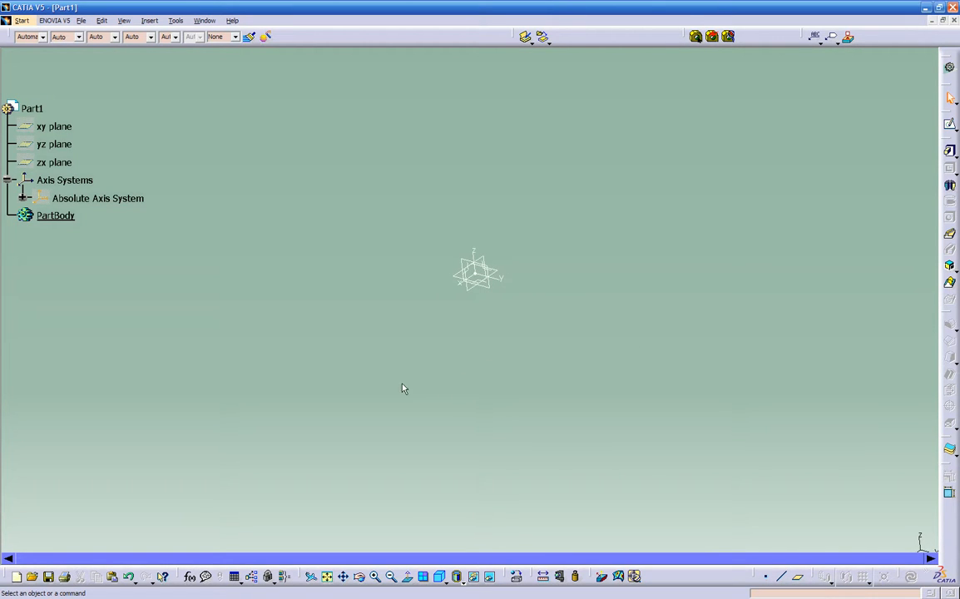
click(490, 577)
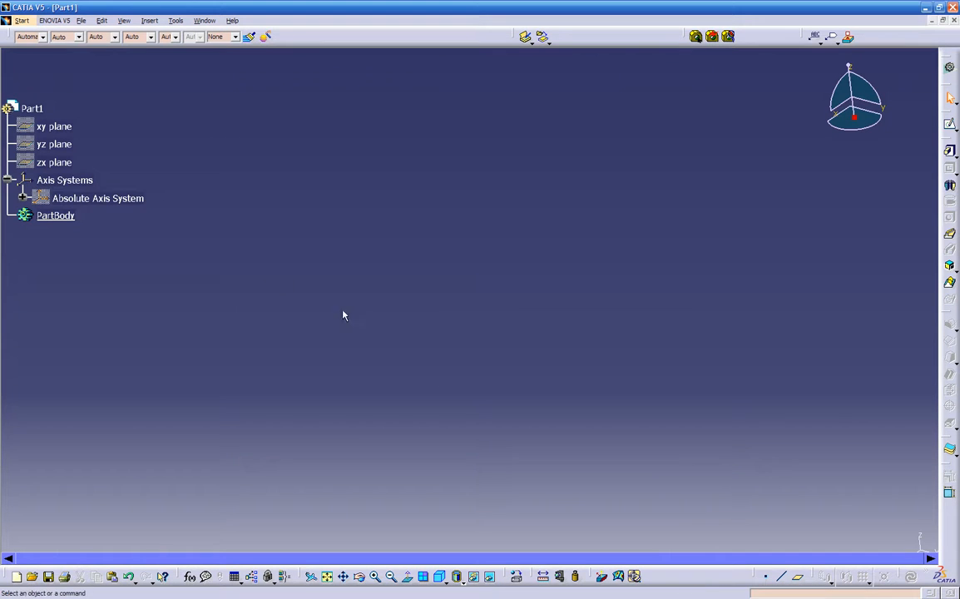
Show the hidden Absolute Axis System in the part.
right_click(106, 201)
click(125, 235)
middle_drag(416, 374, 383, 291)
Toggle the Absolute Axis System's visibility off and on twice, ending with it shown.
right_click(106, 200)
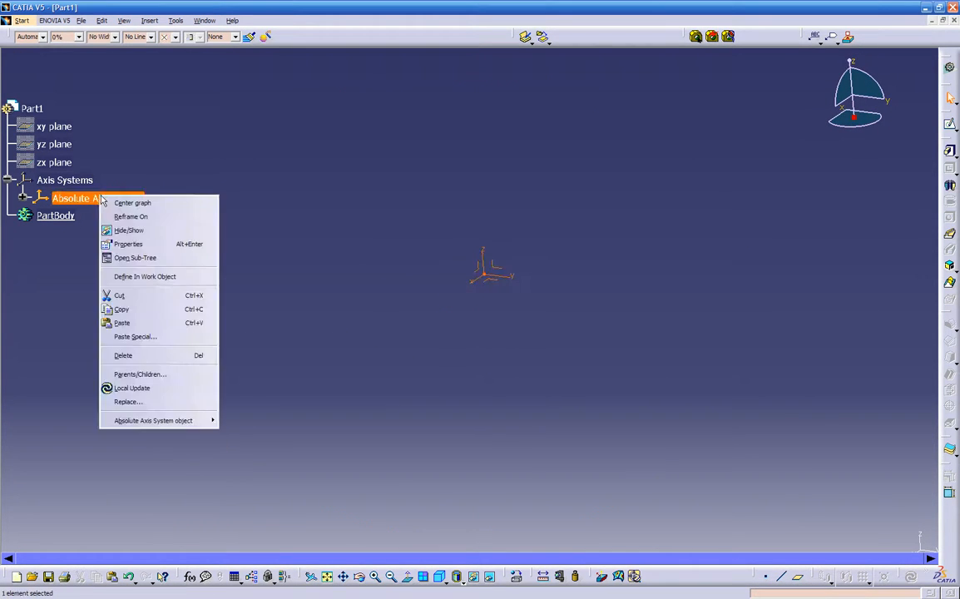
click(114, 234)
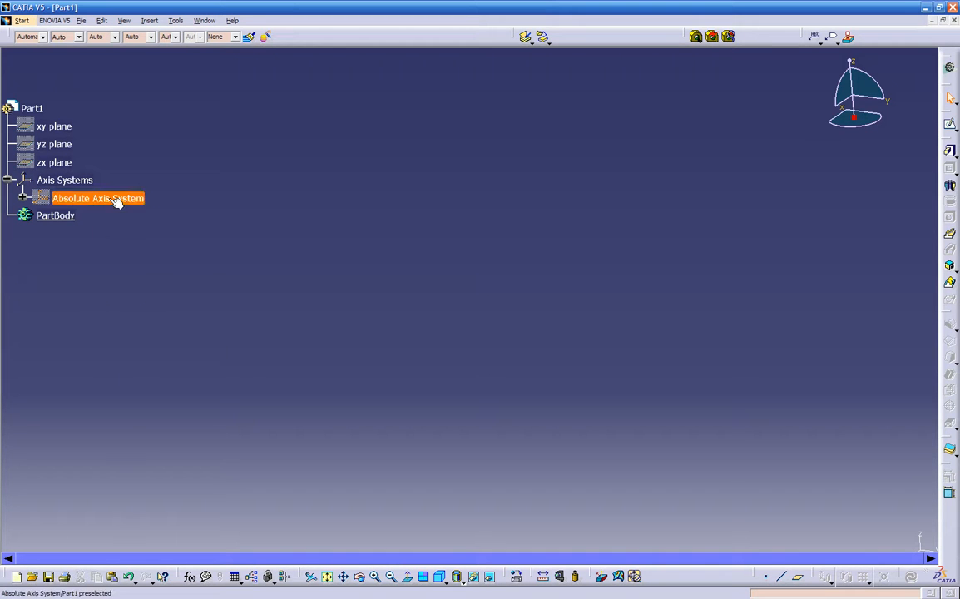
right_click(109, 200)
click(121, 232)
right_click(121, 200)
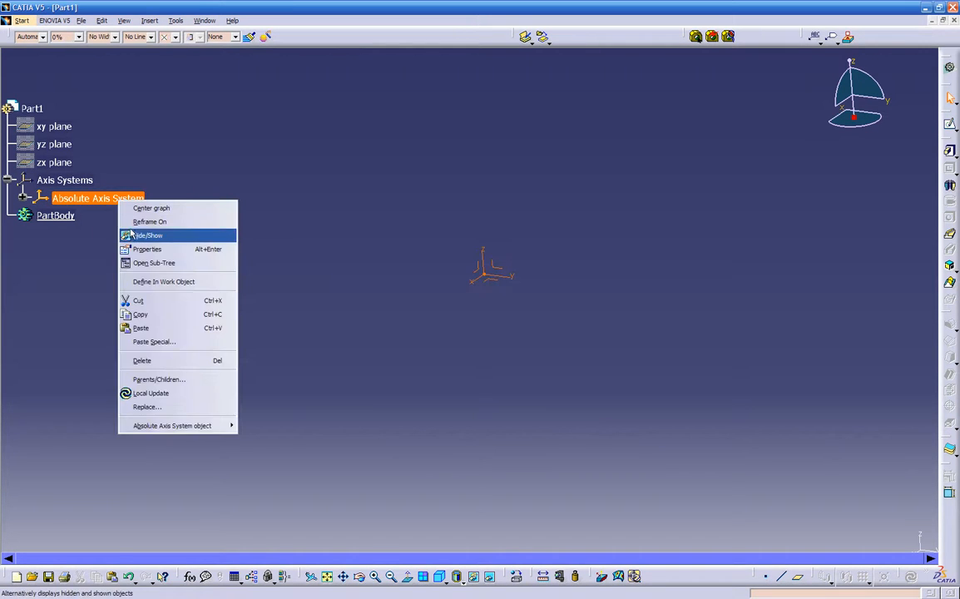
click(125, 233)
right_click(117, 198)
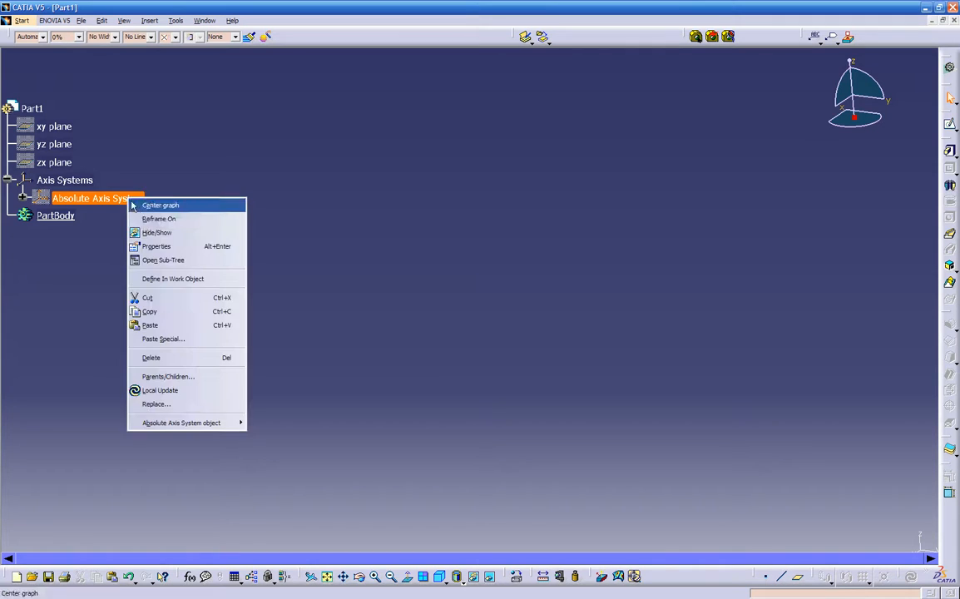
click(145, 233)
middle_drag(332, 299, 493, 352)
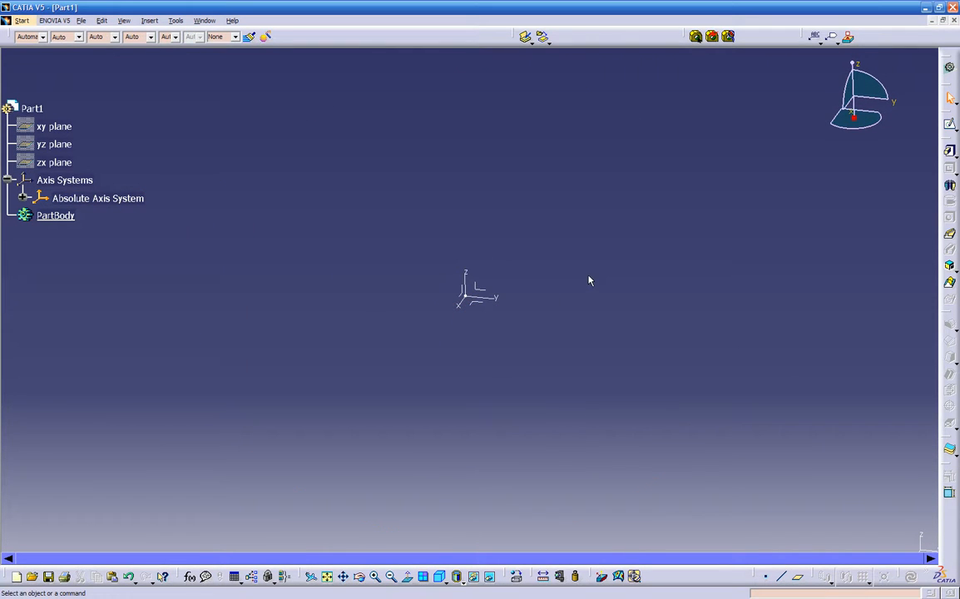
Pull out the Tools toolbar with the current-body selector and dock it beside the graphic properties toolbar.
drag(751, 574, 658, 573)
drag(811, 574, 730, 575)
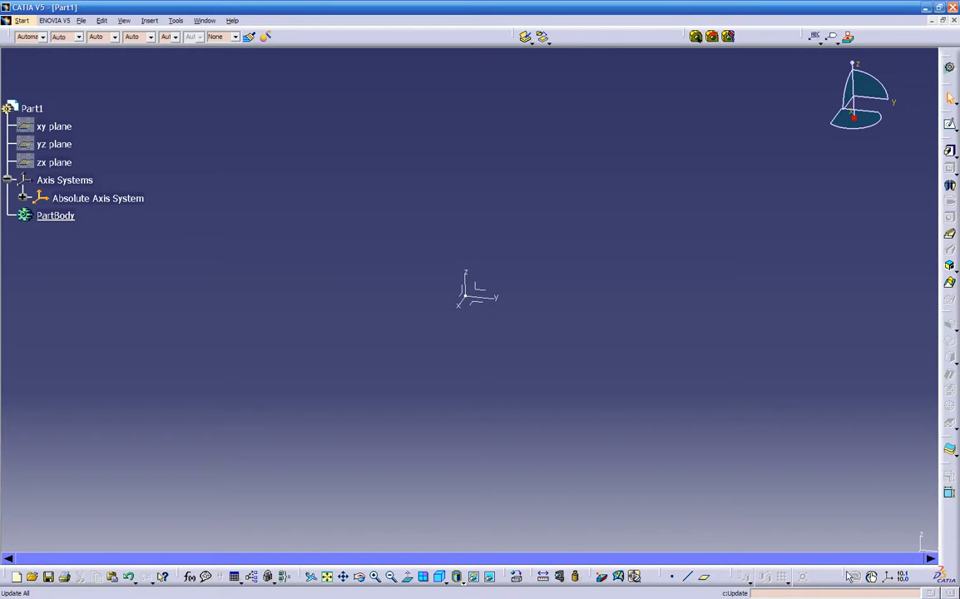
drag(842, 576, 599, 518)
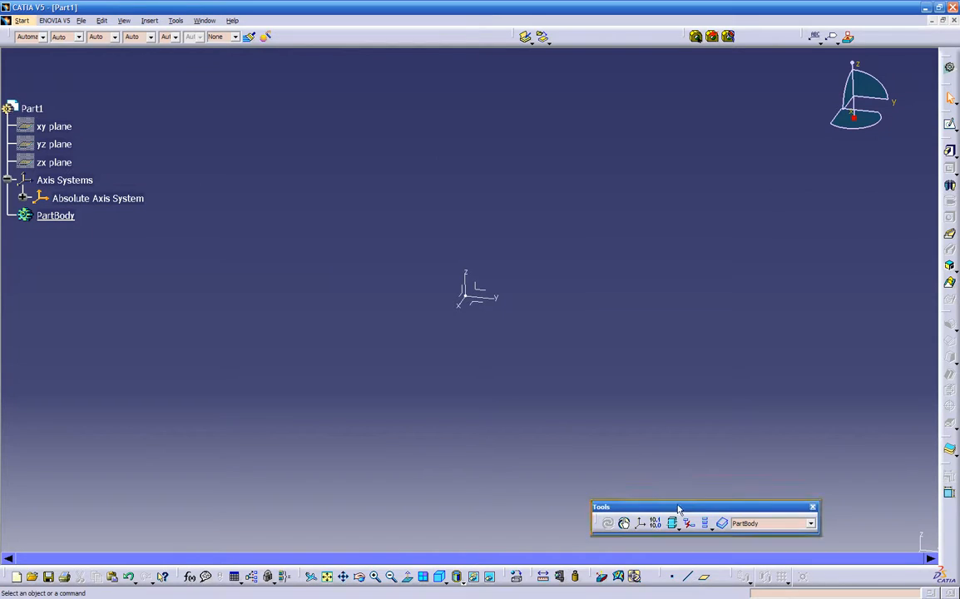
drag(790, 507, 643, 525)
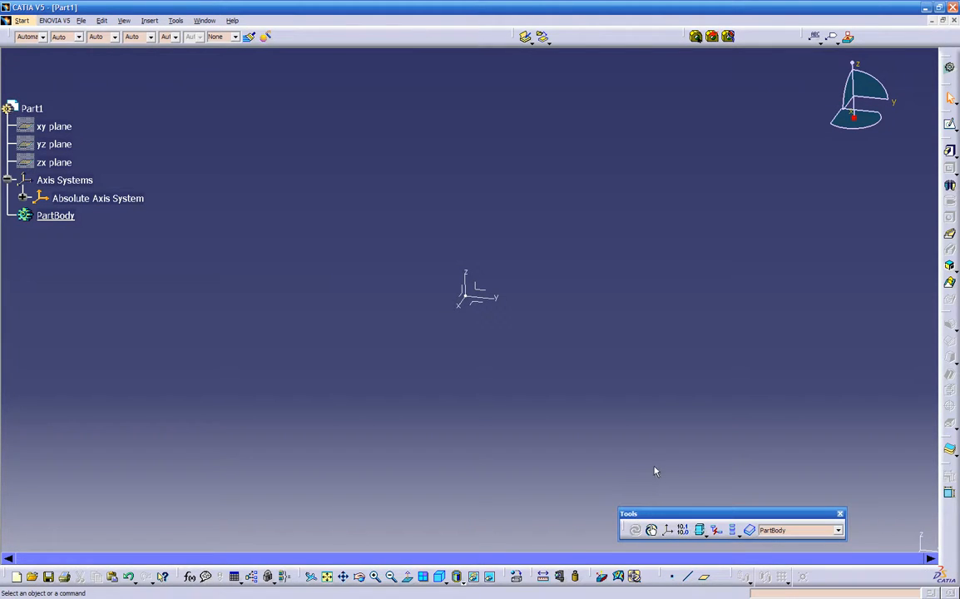
drag(747, 519, 411, 34)
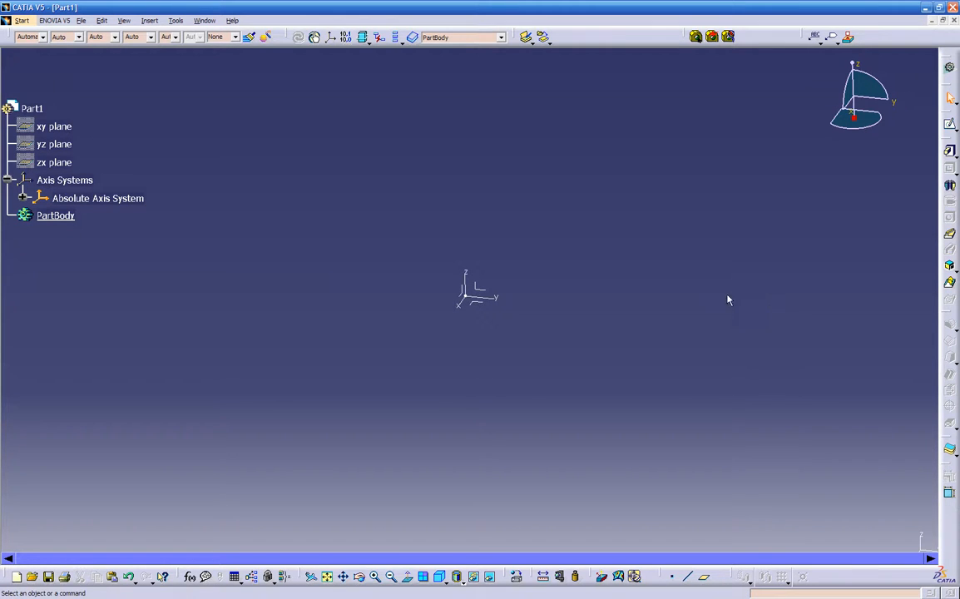
middle_drag(516, 381, 474, 386)
middle_drag(509, 339, 534, 356)
middle_drag(466, 367, 502, 317)
middle_drag(531, 241, 570, 366)
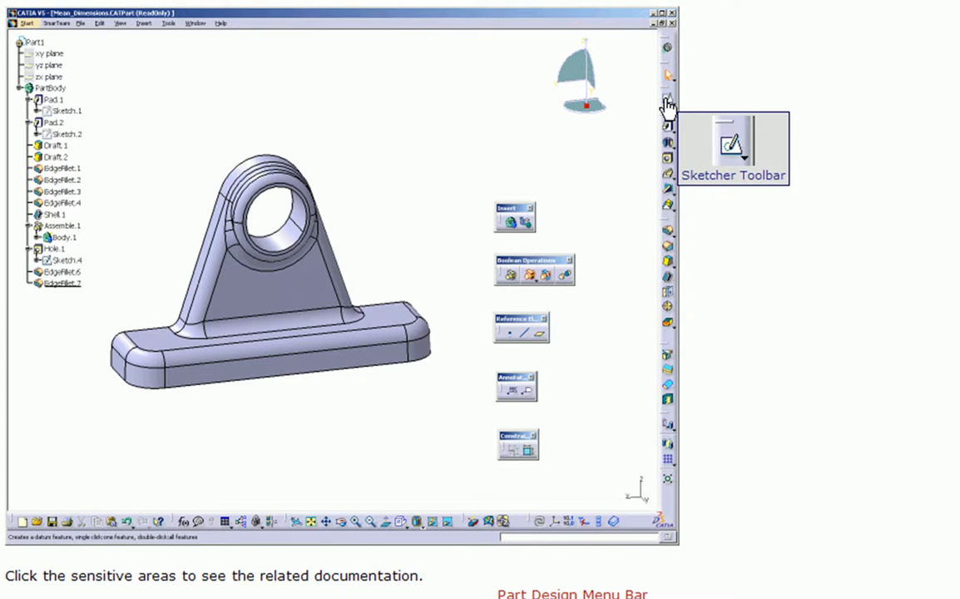
Switch to the workbench documentation and examine the Part Design and Sketcher toolbars, including Sketch-Based Features, Constraint, Profile and Sketch tools.
mouse_move(669, 132)
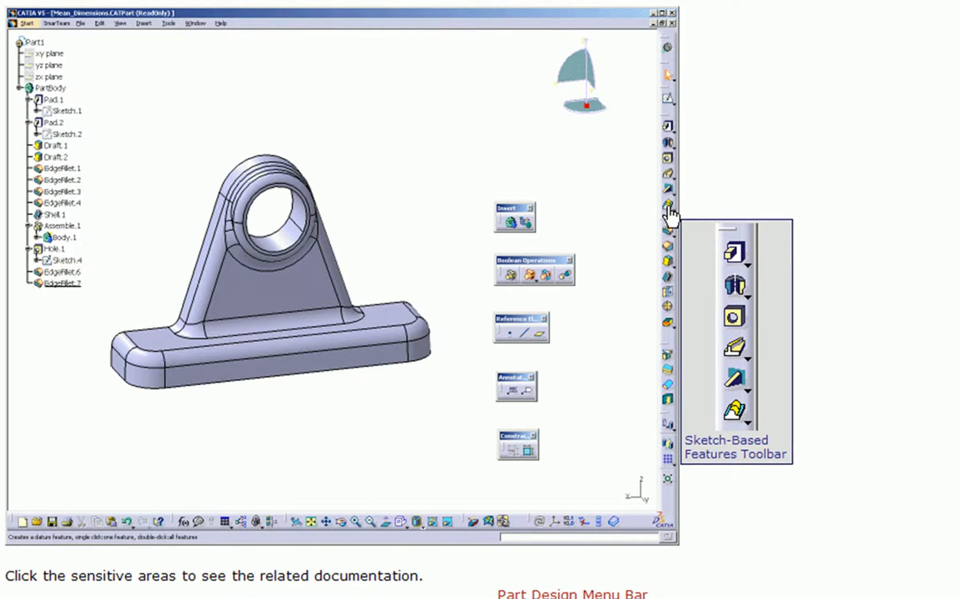
mouse_move(669, 239)
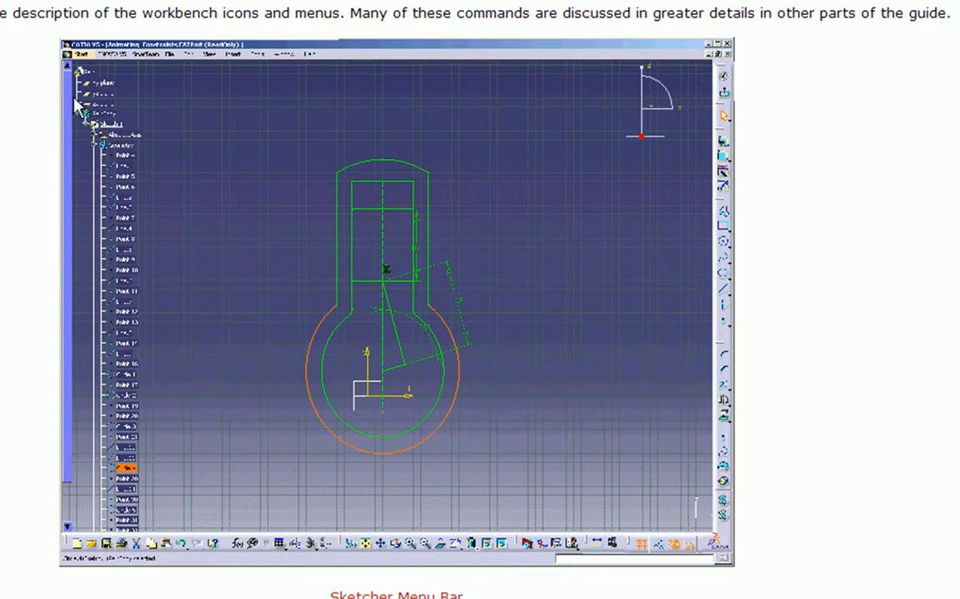
mouse_move(109, 62)
mouse_move(724, 97)
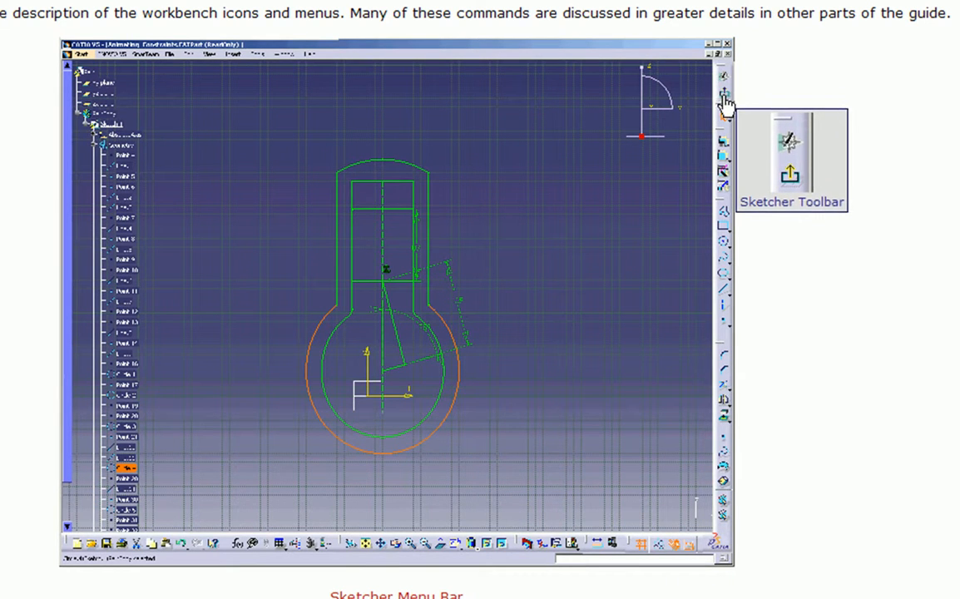
mouse_move(725, 140)
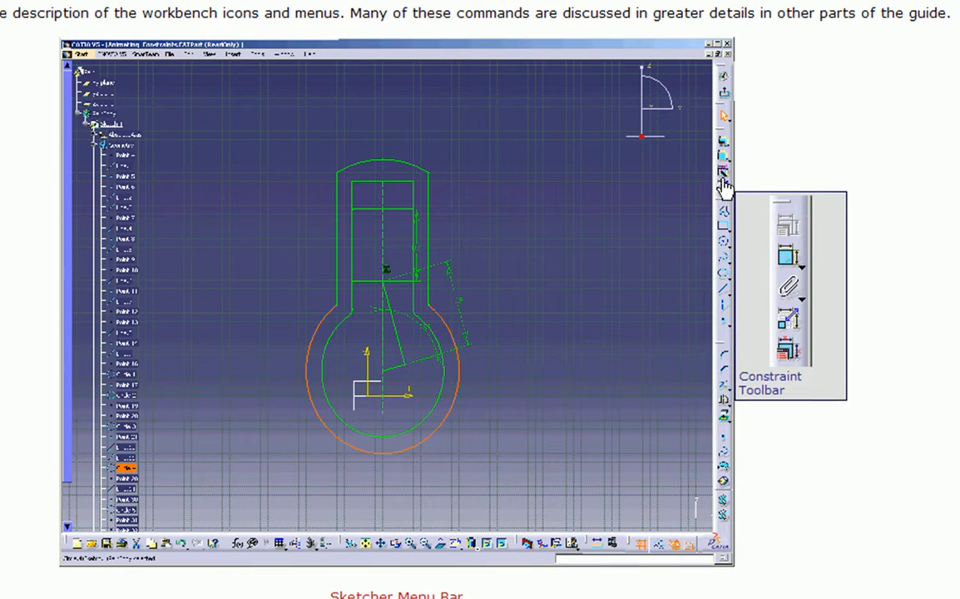
mouse_move(725, 218)
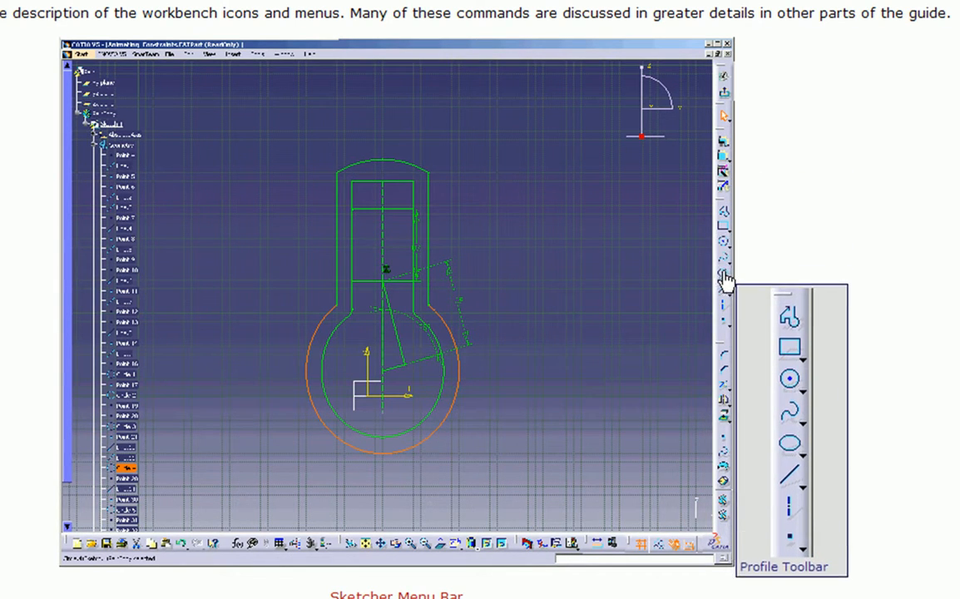
mouse_move(725, 354)
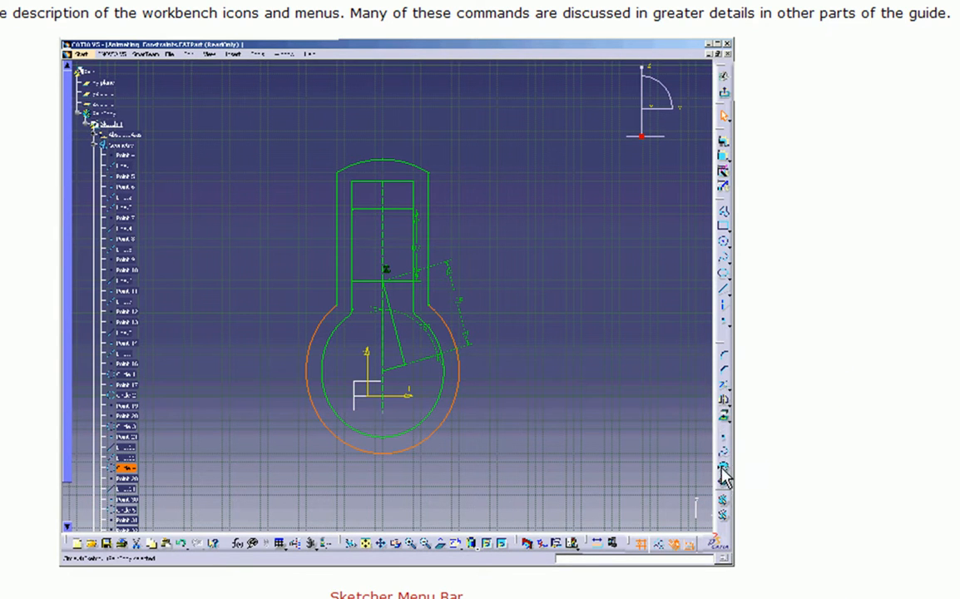
mouse_move(681, 545)
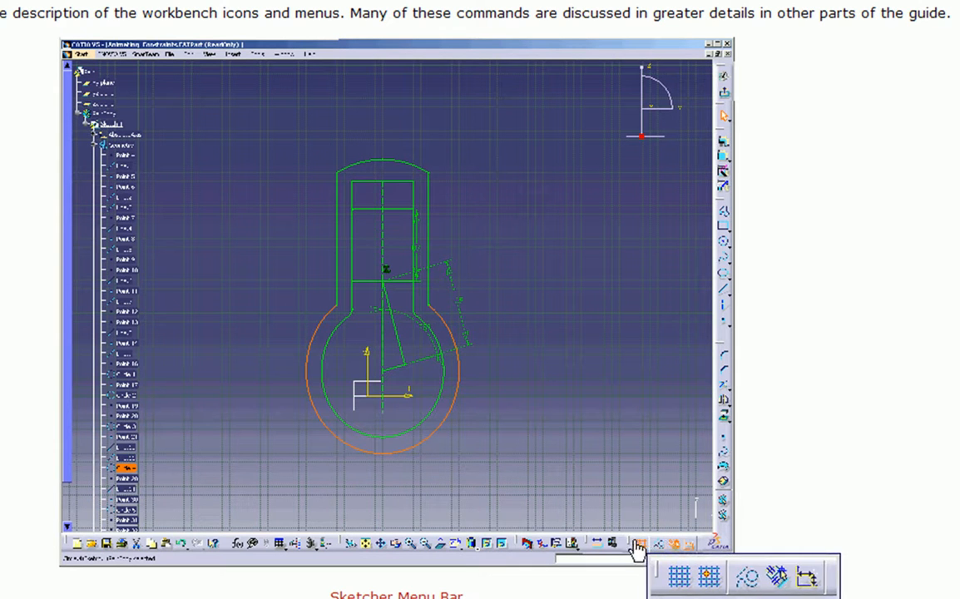
mouse_move(566, 550)
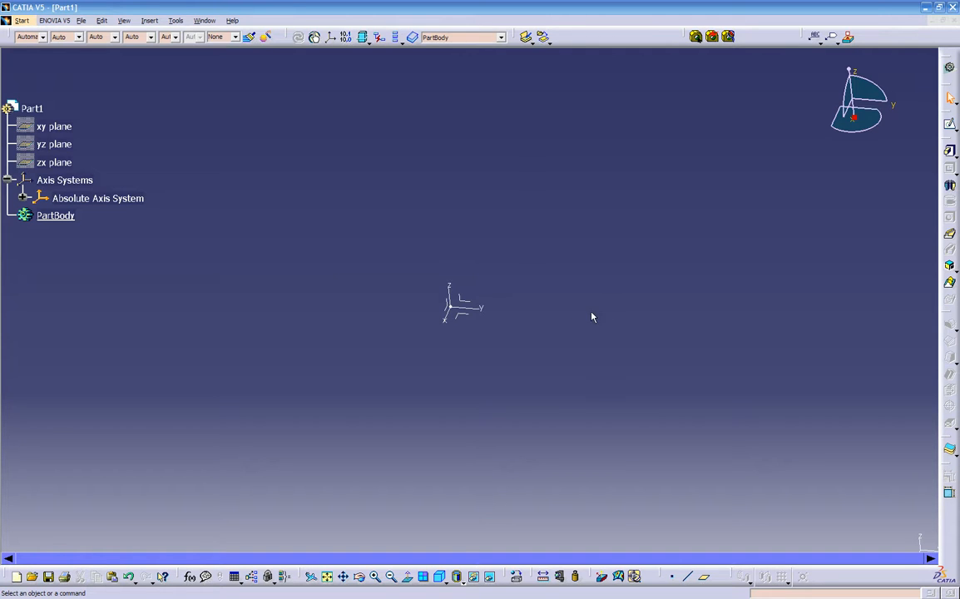
Create a new sketch on the xy plane of Part1.
middle_drag(486, 383, 467, 320)
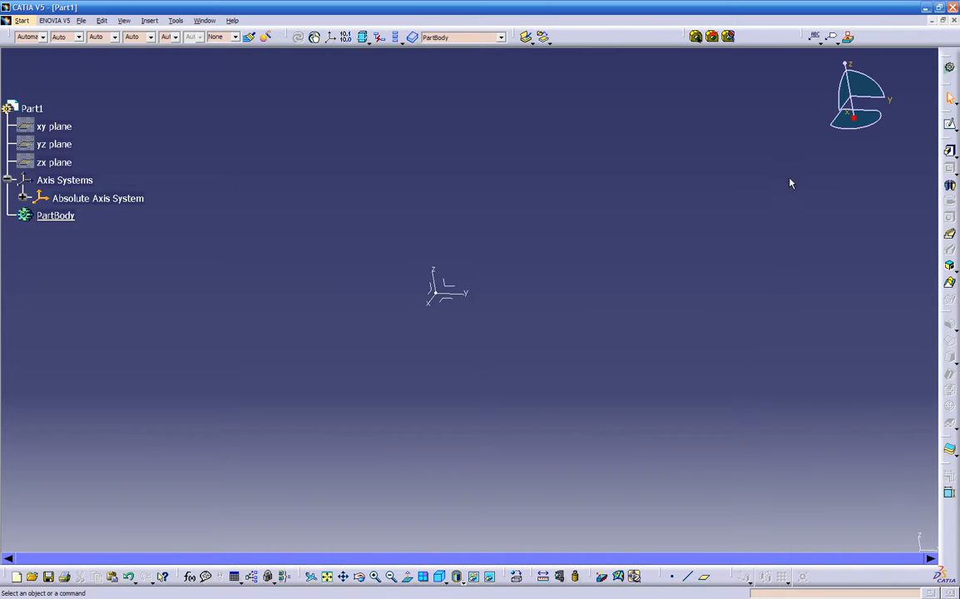
click(950, 126)
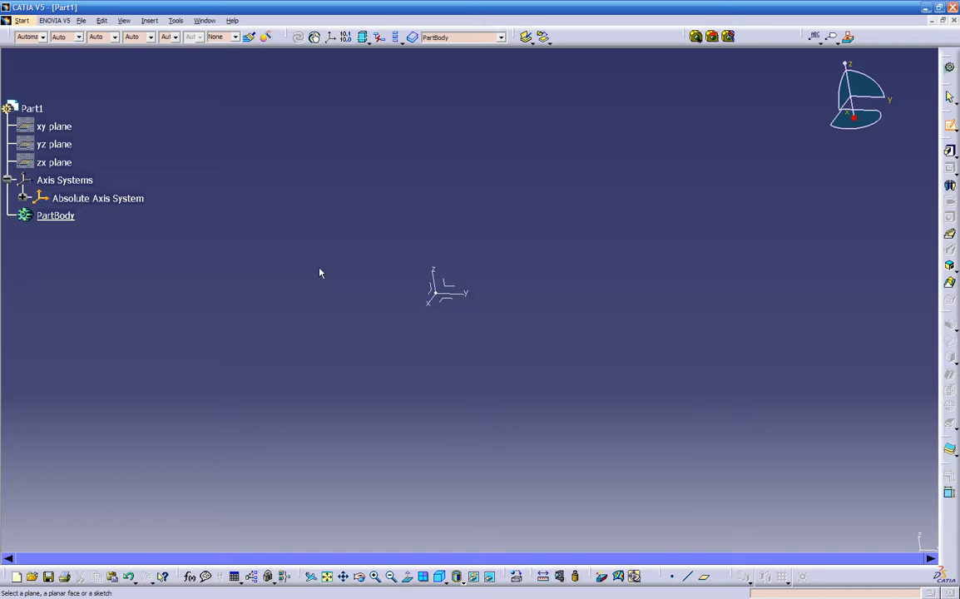
click(66, 126)
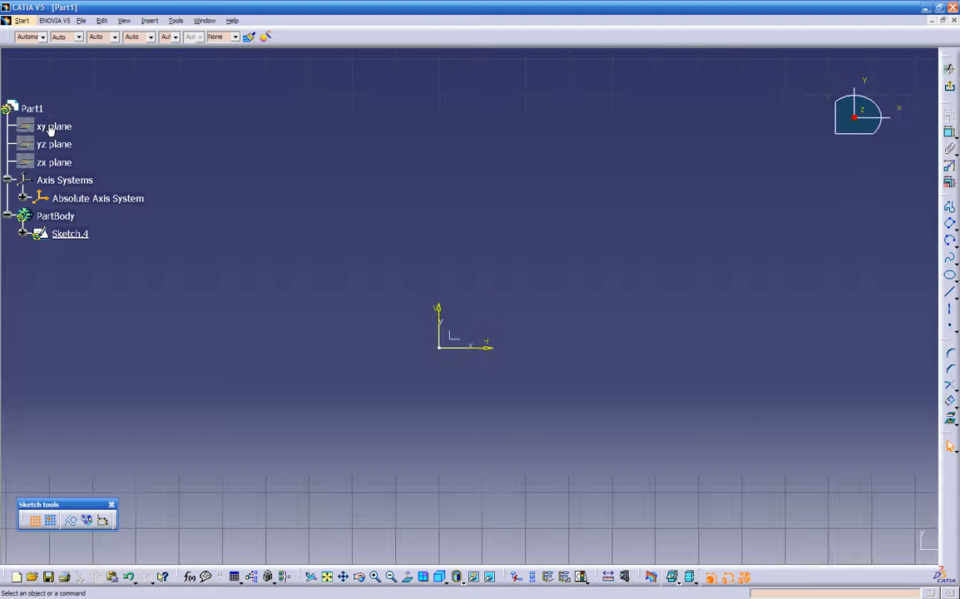
Draw a wide horizontal rectangle in the positive quadrant of the sketch, clear of both axes.
middle_drag(385, 404, 209, 444)
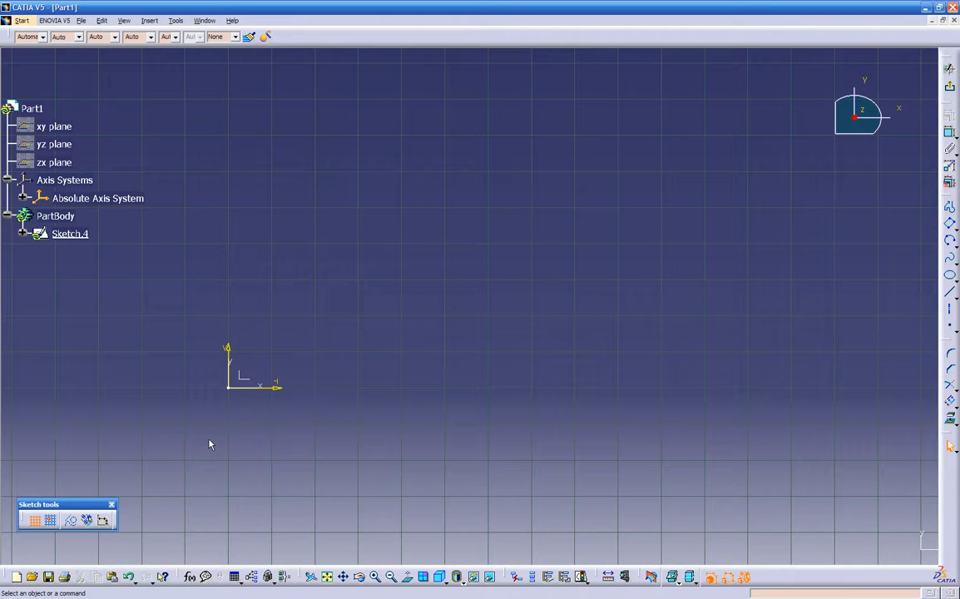
click(952, 230)
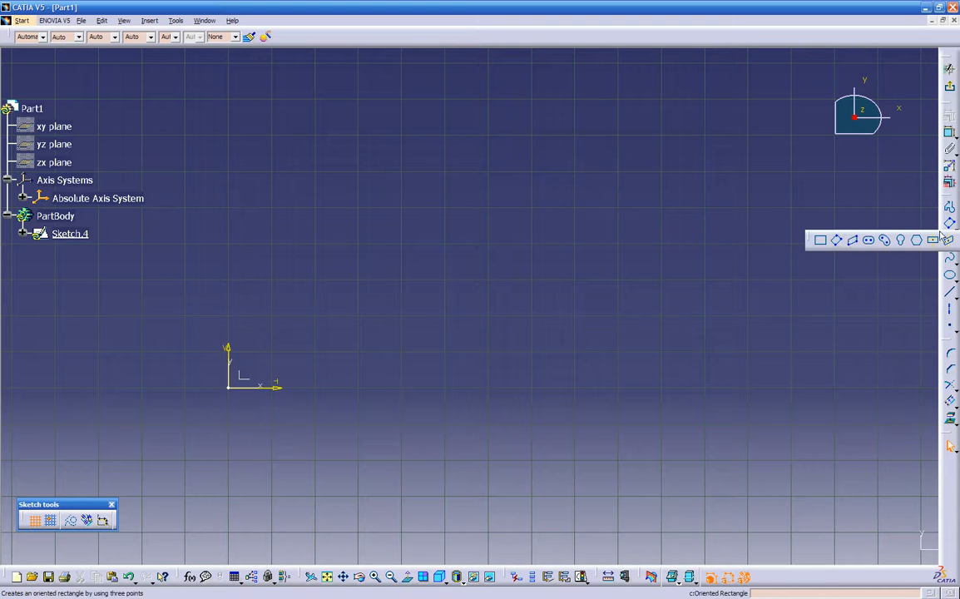
click(821, 241)
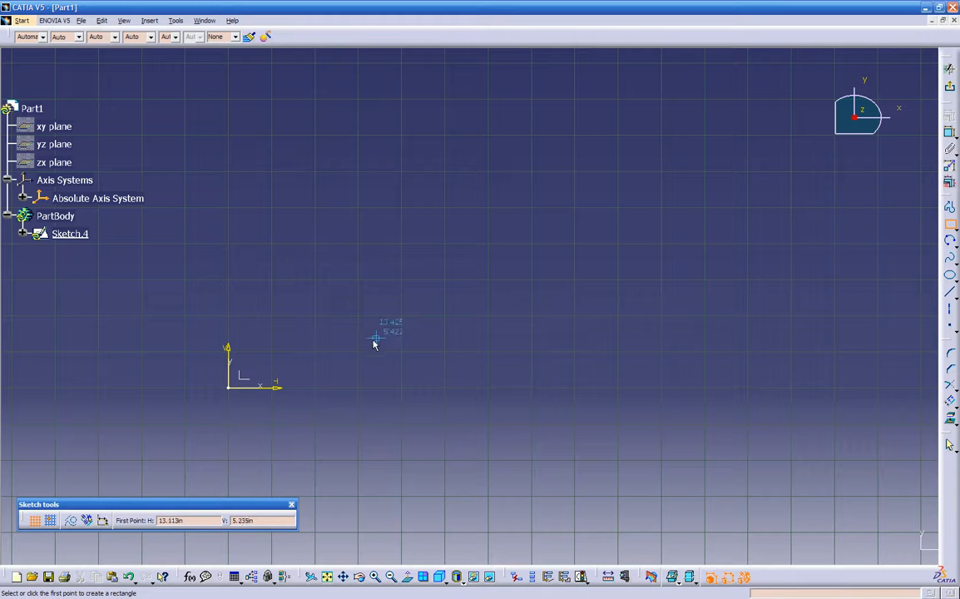
click(324, 347)
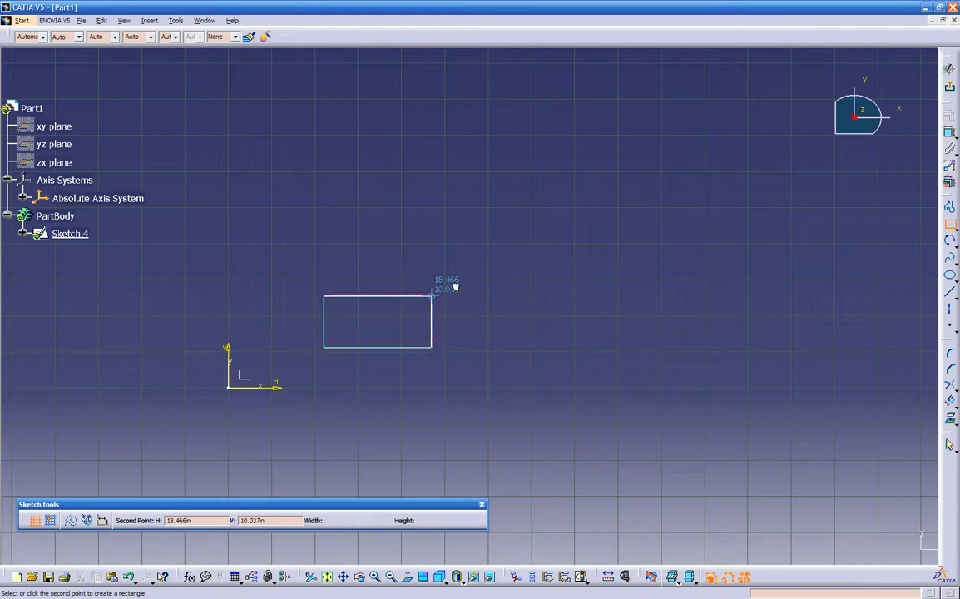
click(687, 190)
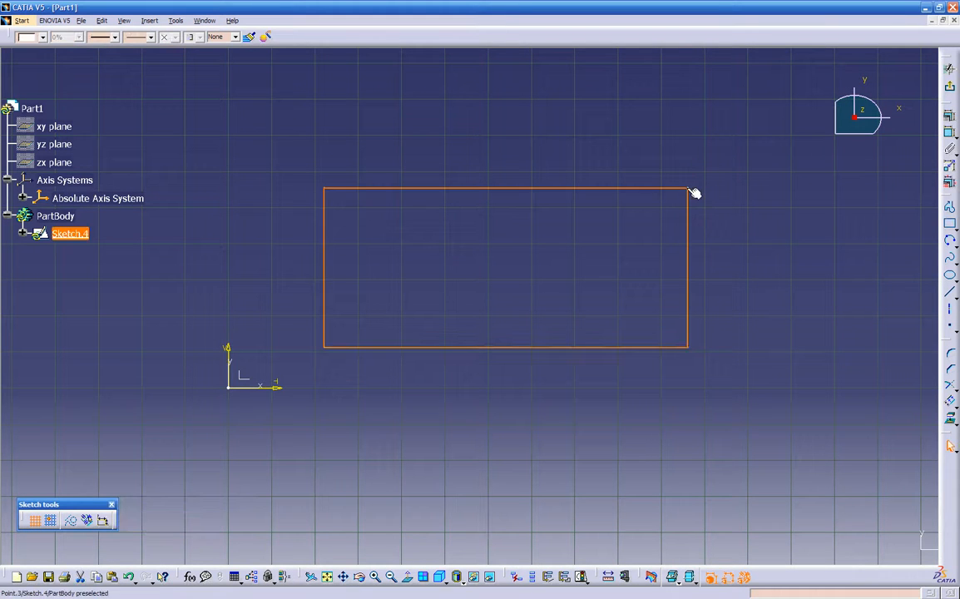
click(733, 210)
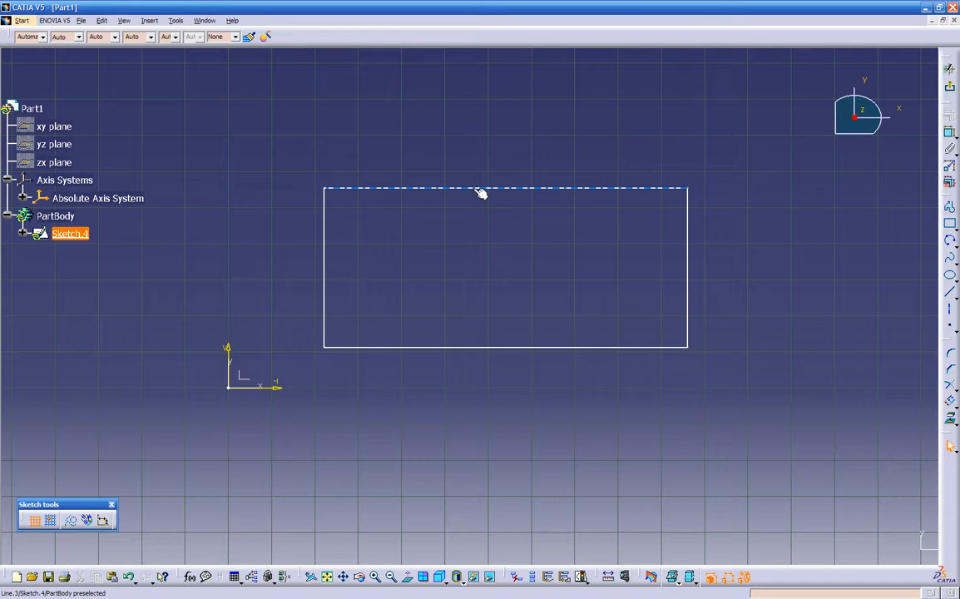
Try reshaping the unconstrained rectangle by moving its bottom edge and lower-right corner, and undo both changes.
mouse_move(501, 348)
mouse_down()
mouse_move(522, 392)
mouse_move(629, 347)
mouse_move(747, 261)
mouse_move(540, 362)
mouse_move(332, 270)
mouse_move(427, 336)
mouse_move(685, 321)
mouse_move(651, 332)
mouse_move(406, 285)
mouse_move(319, 287)
mouse_up()
click(525, 305)
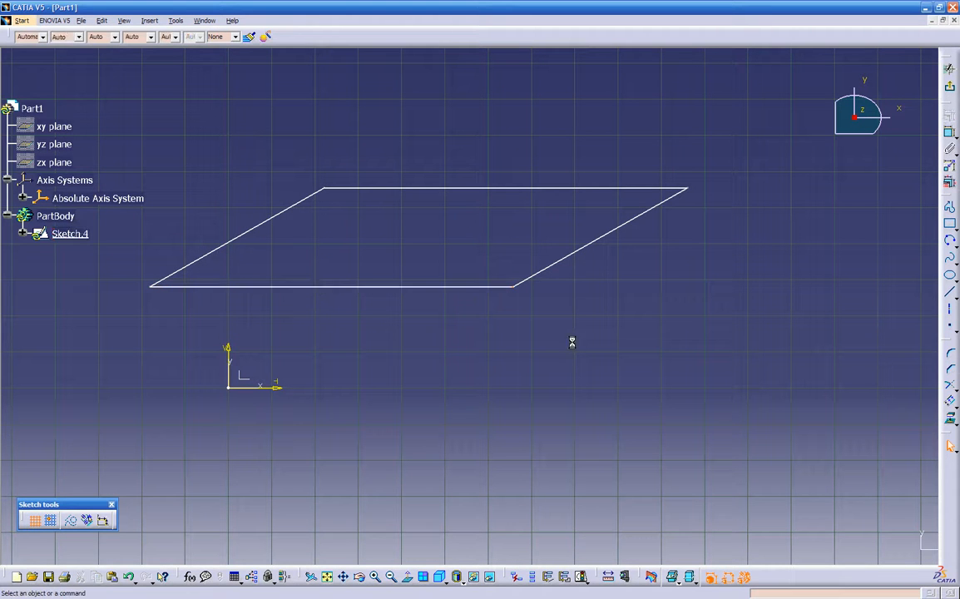
drag(515, 288, 577, 368)
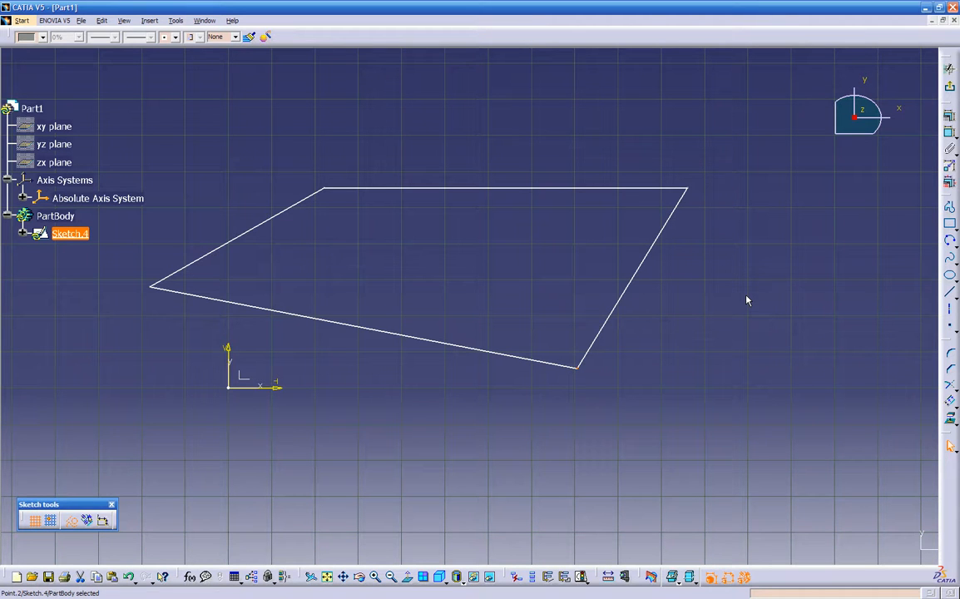
key(ctrl+z)
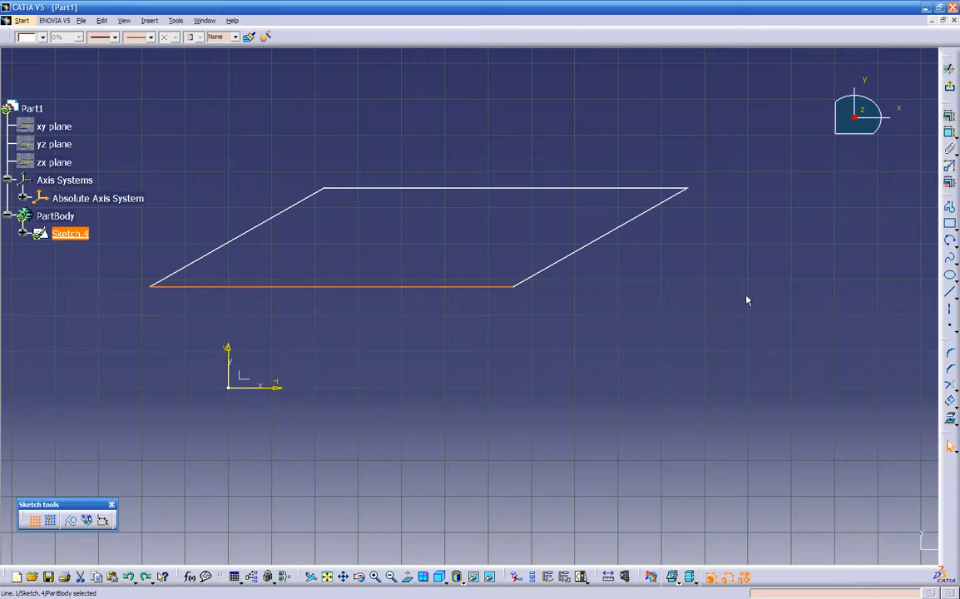
key(ctrl+z)
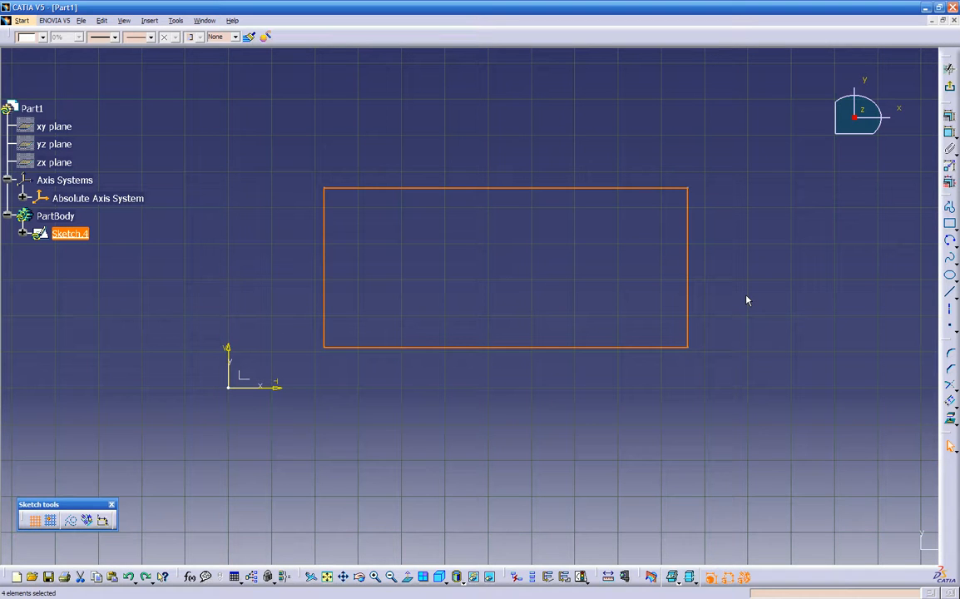
click(746, 300)
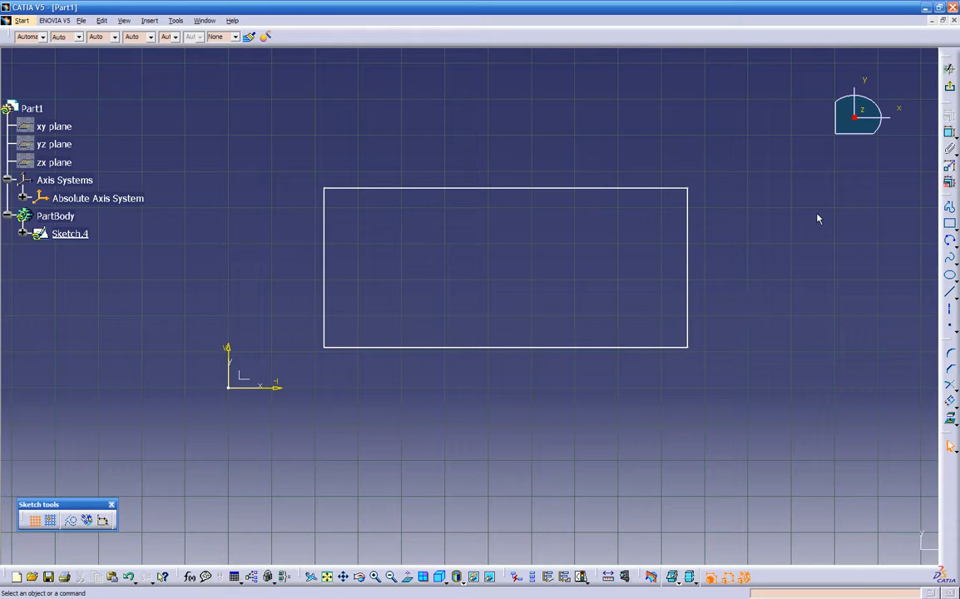
Dimension the rectangle's width between its two vertical sides, placing the dimension above the top edge.
click(949, 135)
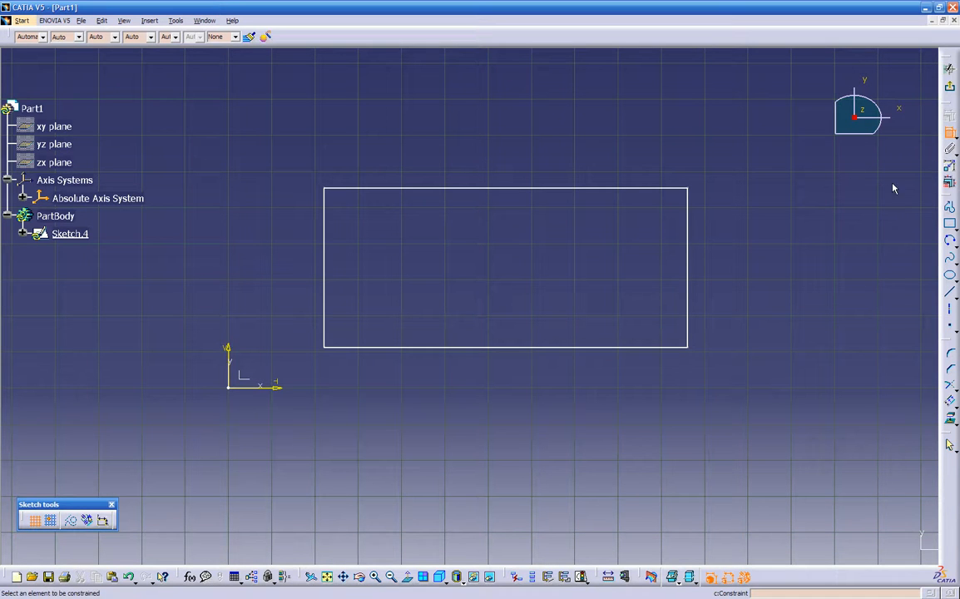
click(688, 260)
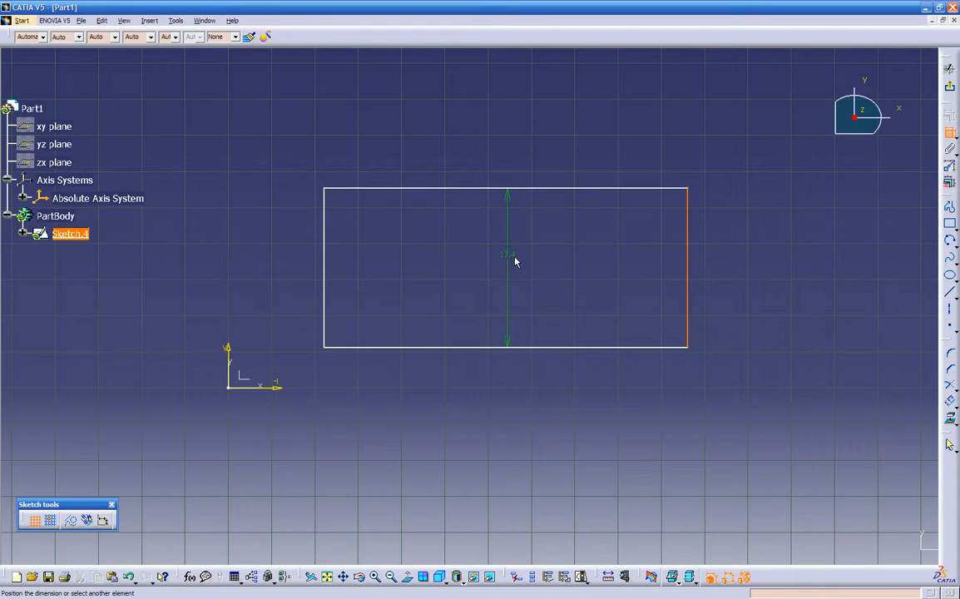
click(328, 251)
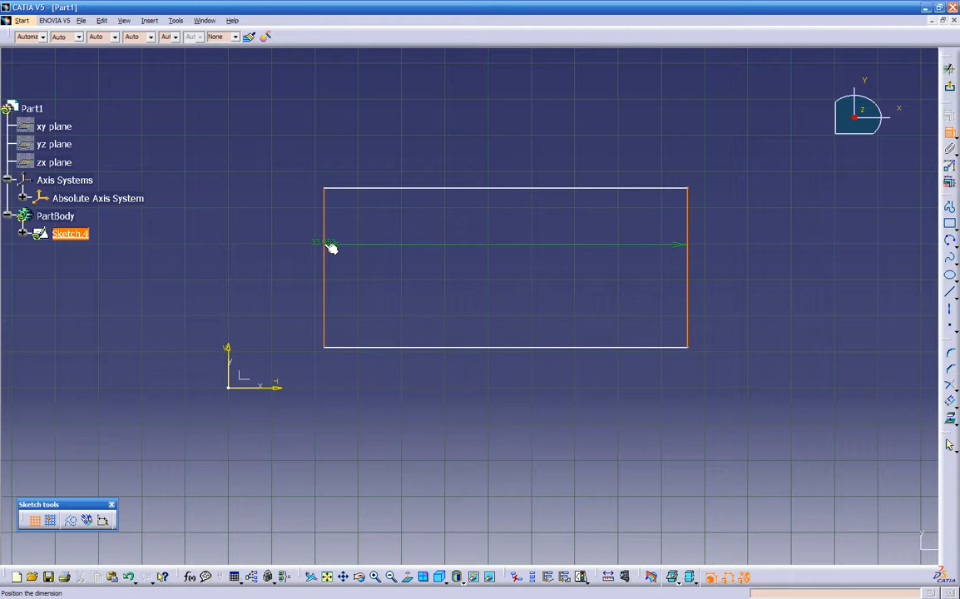
click(491, 137)
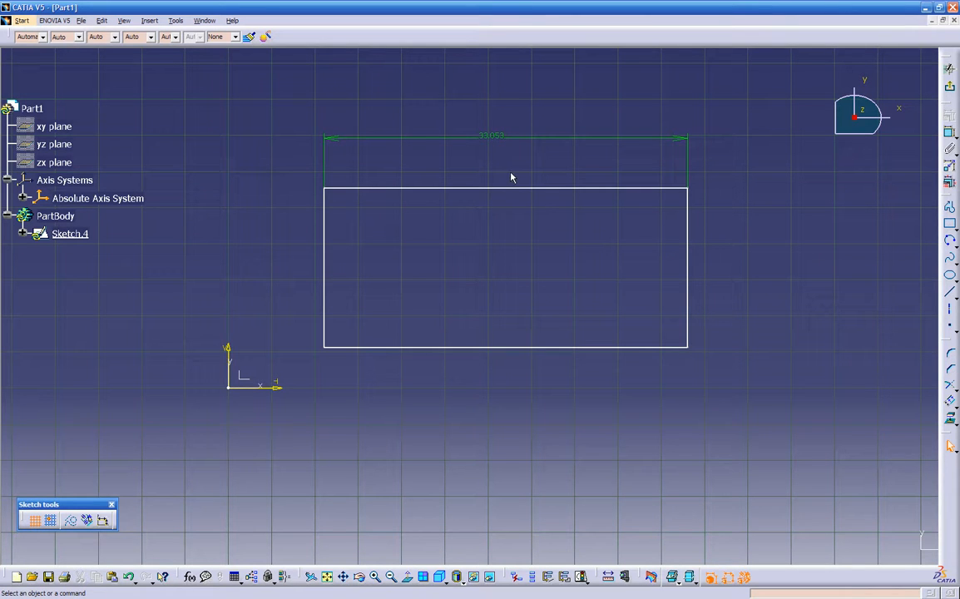
Dimension the rectangle's height between its top and bottom edges, placing the dimension outside the right side.
click(949, 134)
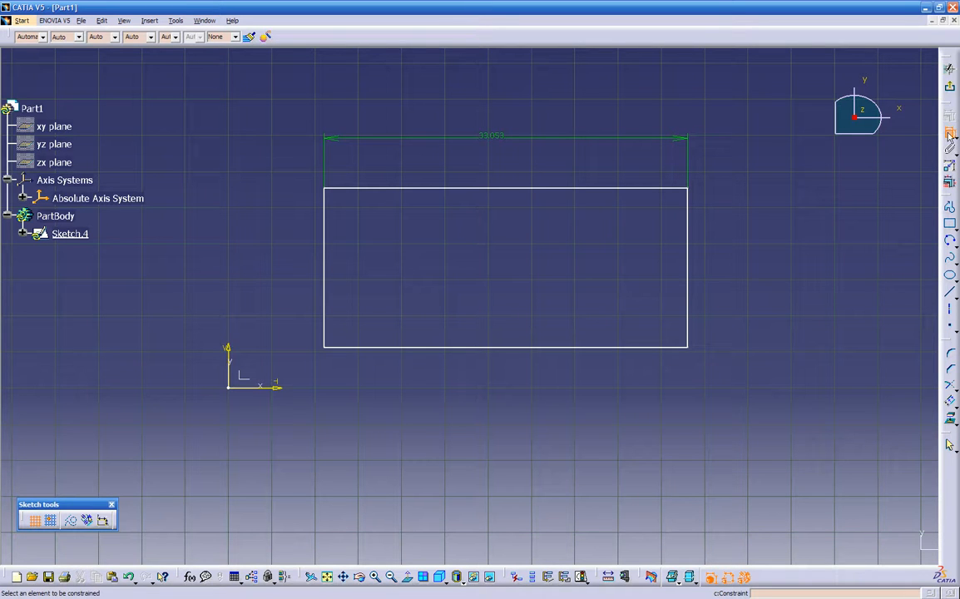
click(649, 190)
click(642, 351)
click(769, 280)
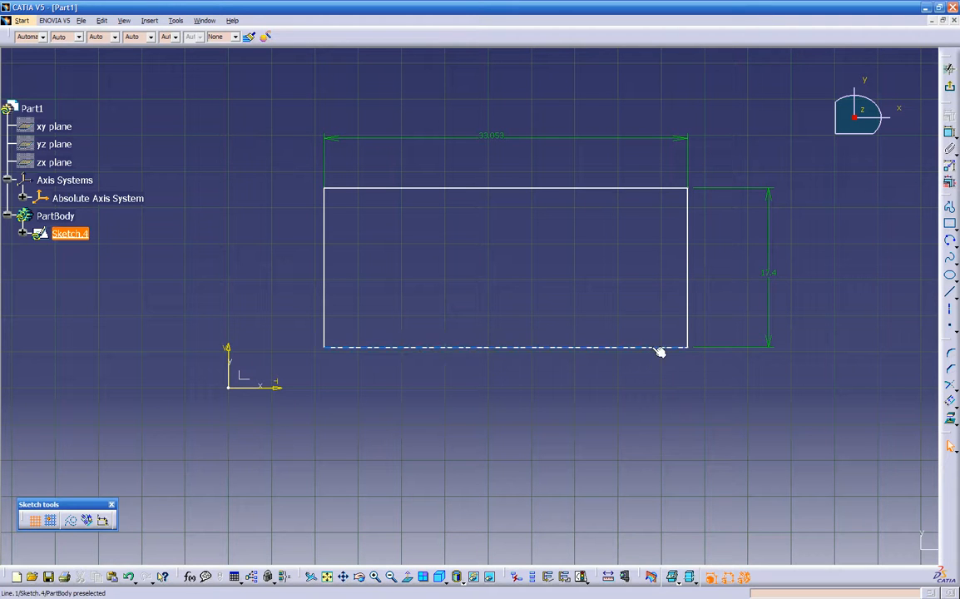
Reposition the dimensioned rectangle freely by its bottom edge, and undo a trial skew made from its lower-left corner.
drag(660, 352, 741, 319)
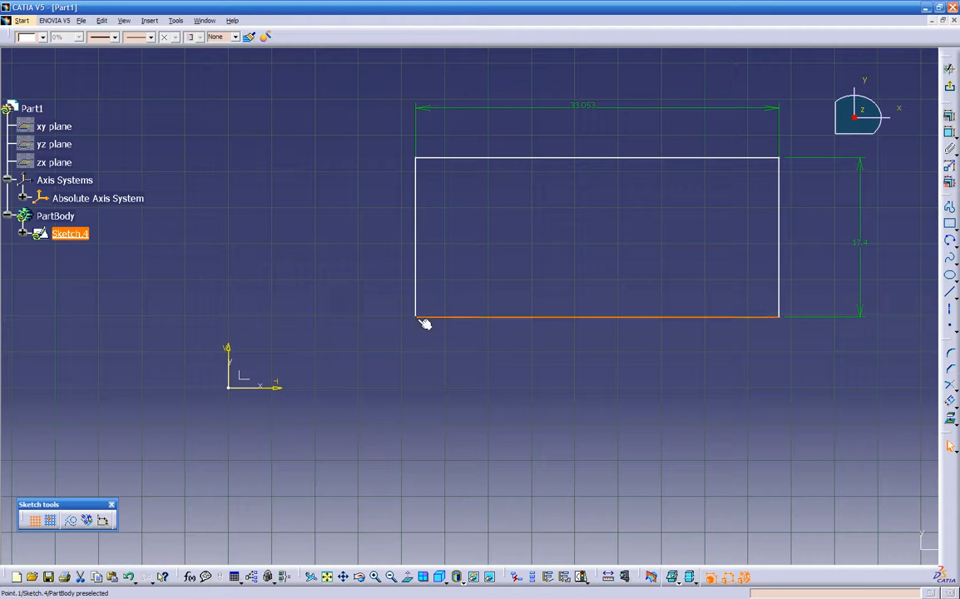
drag(416, 317, 481, 315)
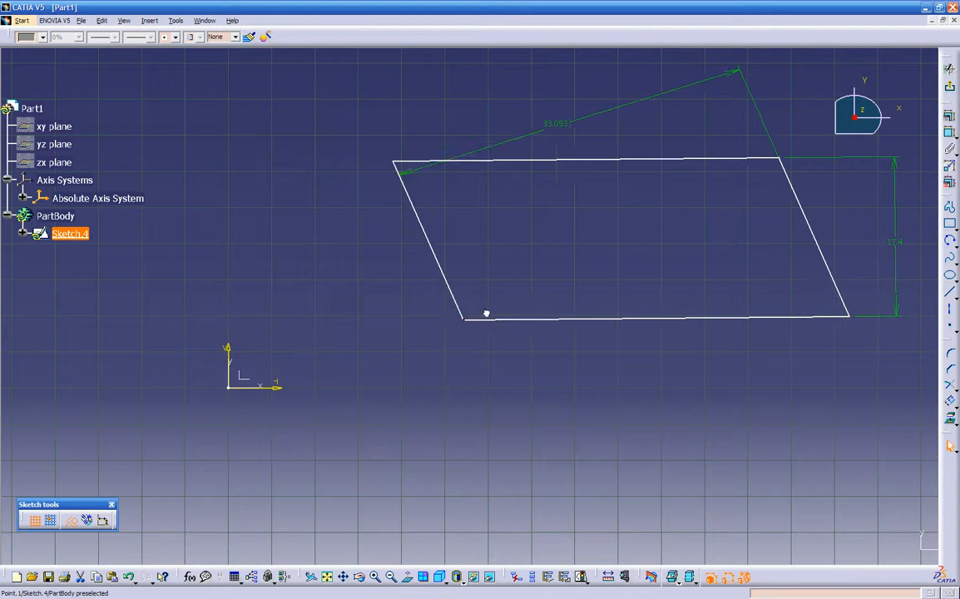
key(ctrl+z)
click(439, 371)
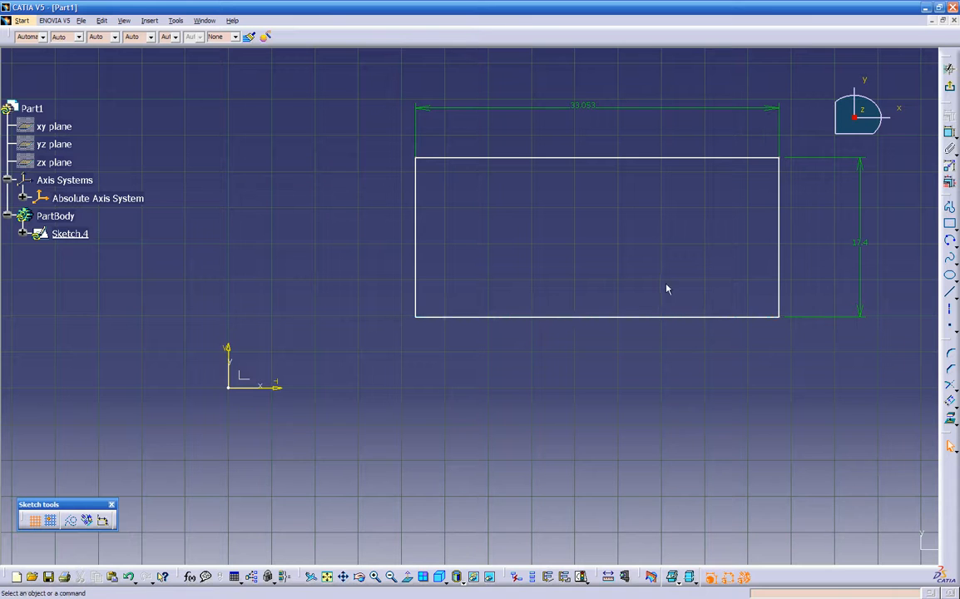
mouse_move(643, 317)
mouse_down()
mouse_move(652, 266)
mouse_move(617, 311)
mouse_move(573, 319)
mouse_move(599, 366)
mouse_move(643, 336)
mouse_move(600, 317)
mouse_move(640, 317)
mouse_up()
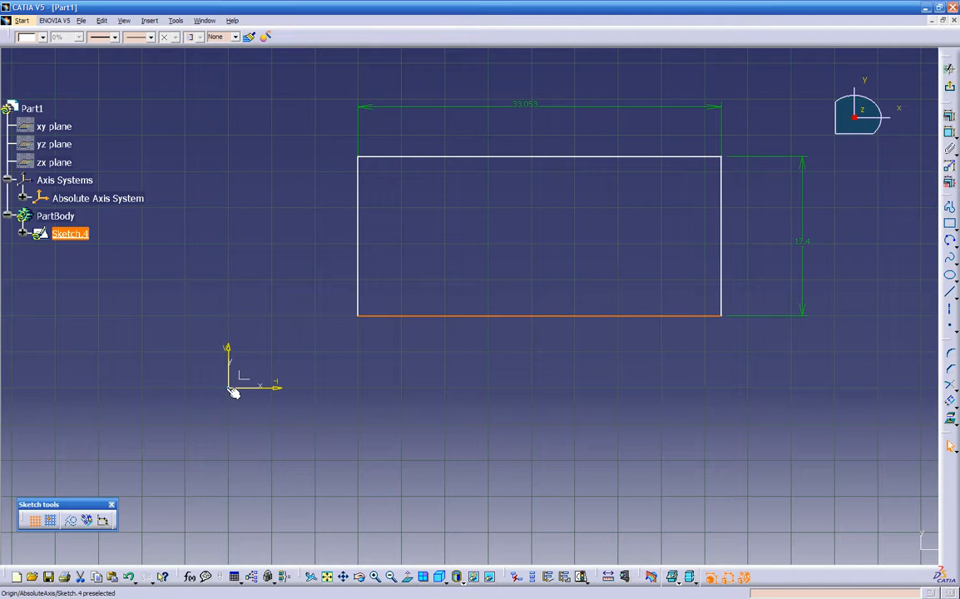
drag(461, 317, 490, 320)
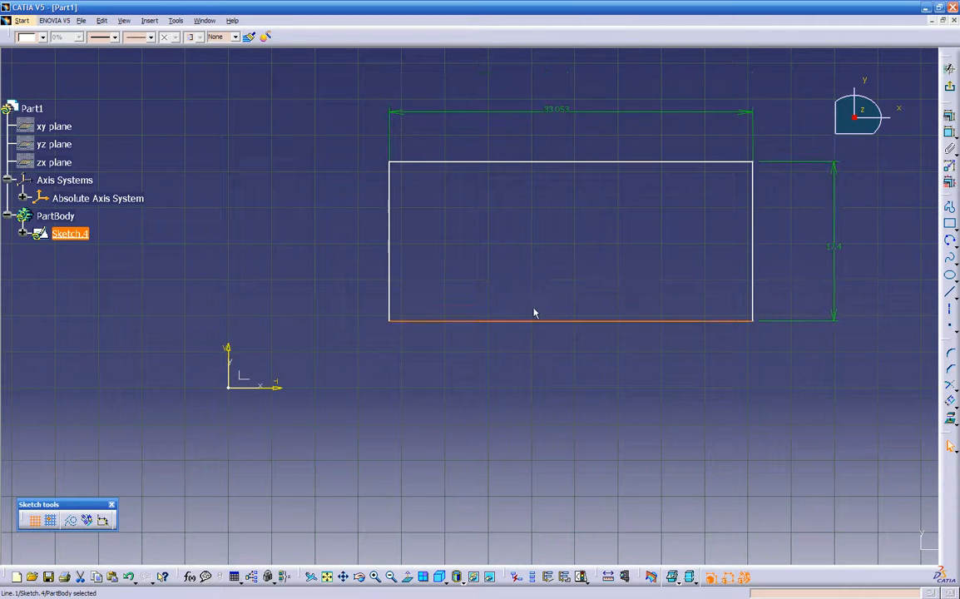
click(949, 133)
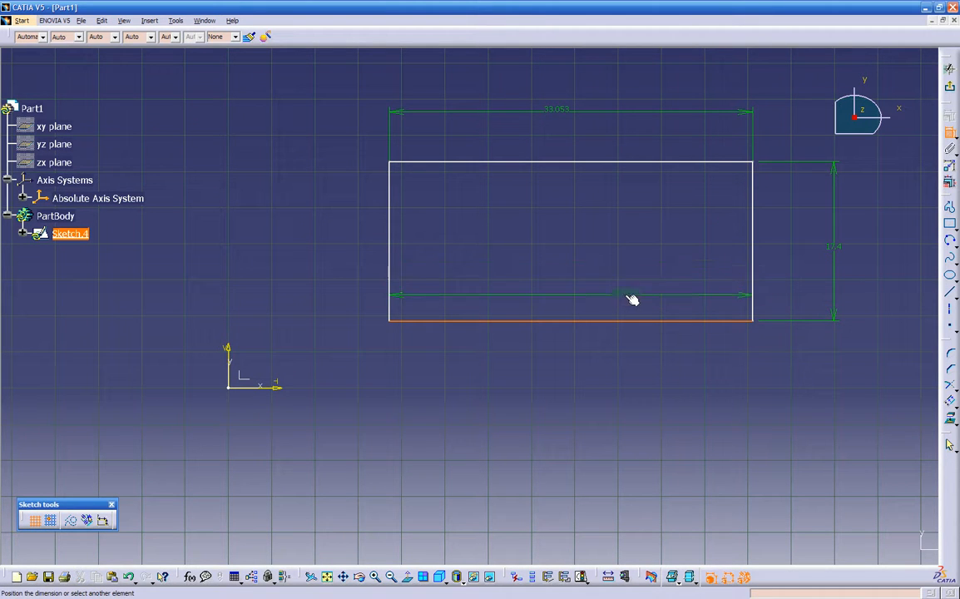
key(Escape)
key(Escape)
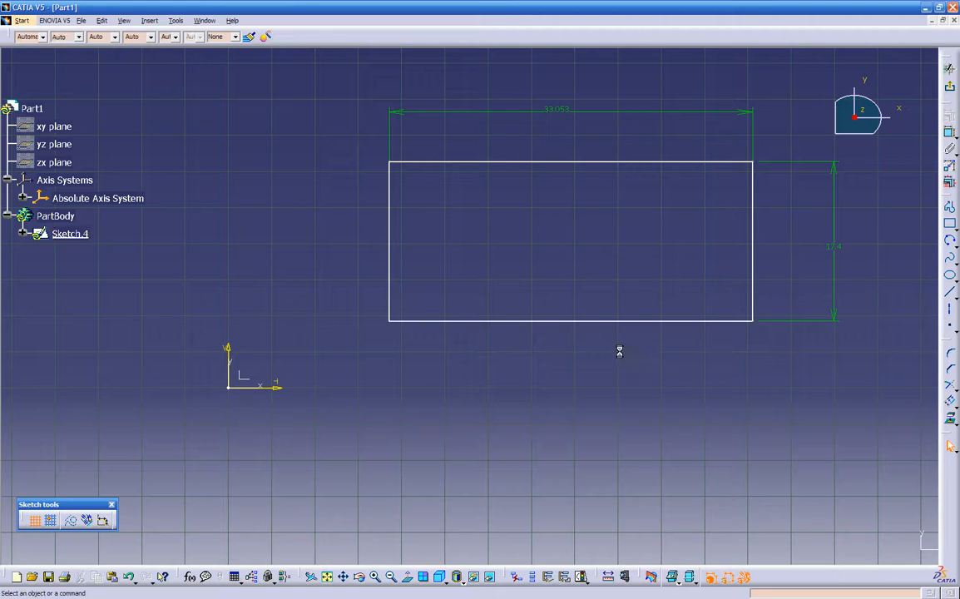
Constrain the rectangle's bottom edge to be coincident with the sketch's horizontal axis.
click(949, 133)
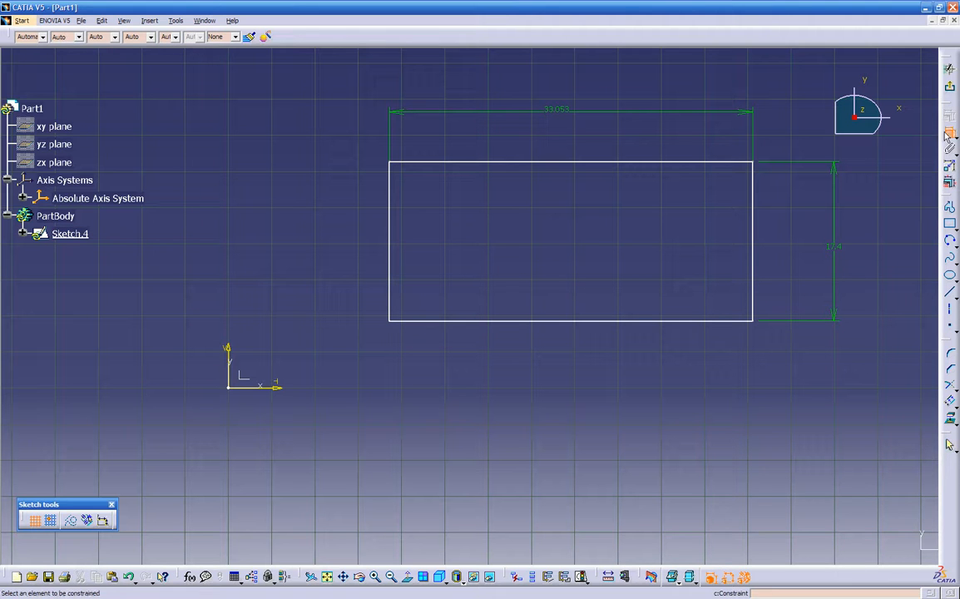
click(667, 320)
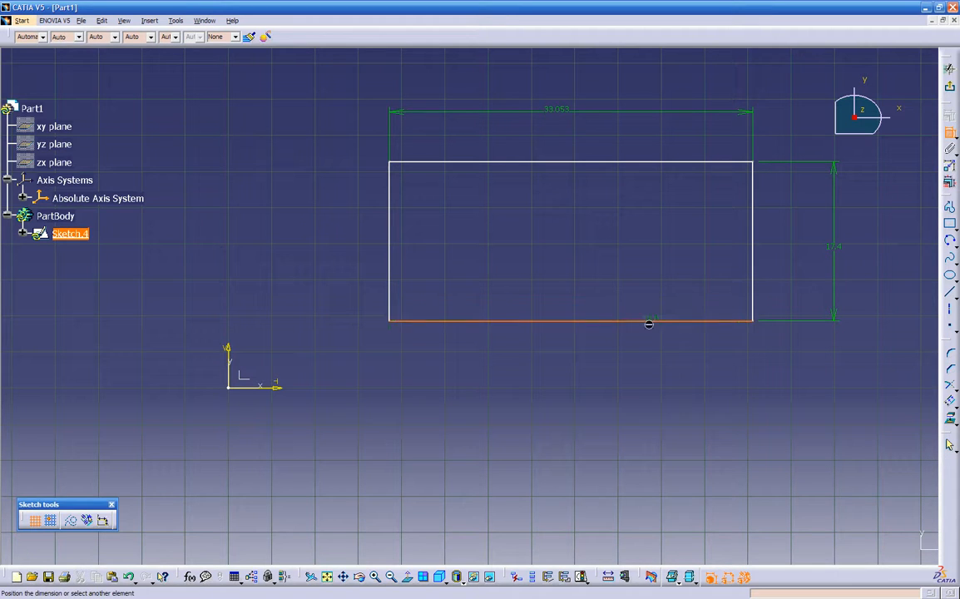
click(279, 389)
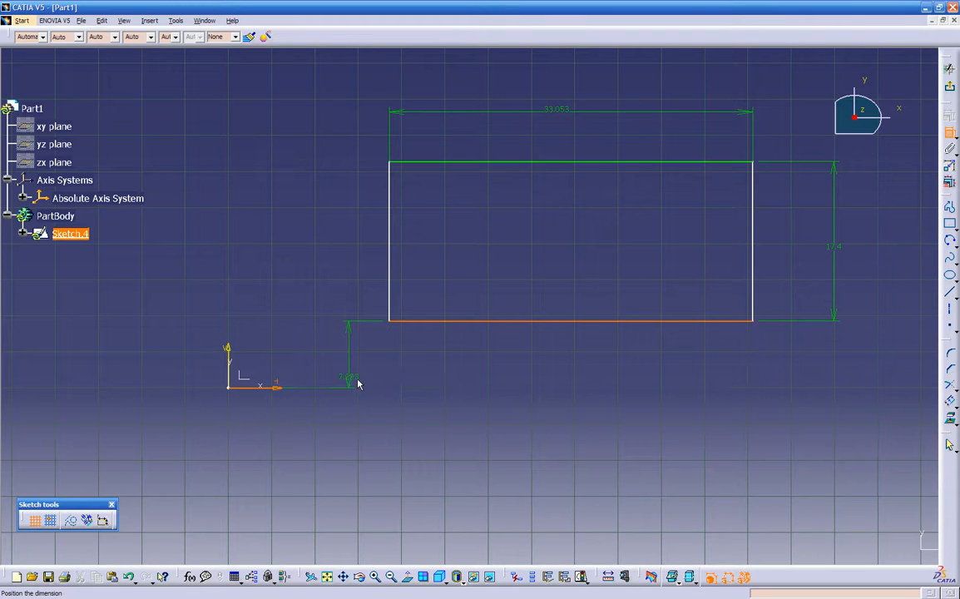
right_click(510, 447)
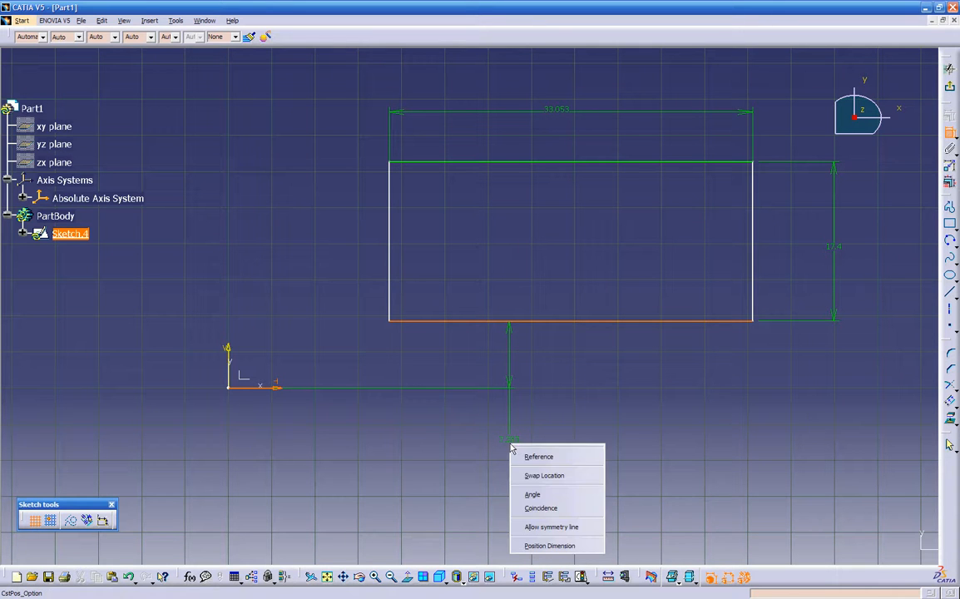
click(558, 508)
Slide the rectangle along the horizontal axis by its bottom edge, leaving it clear of the vertical axis.
mouse_move(541, 444)
middle_down()
mouse_move(483, 428)
mouse_move(544, 417)
mouse_move(494, 412)
middle_up()
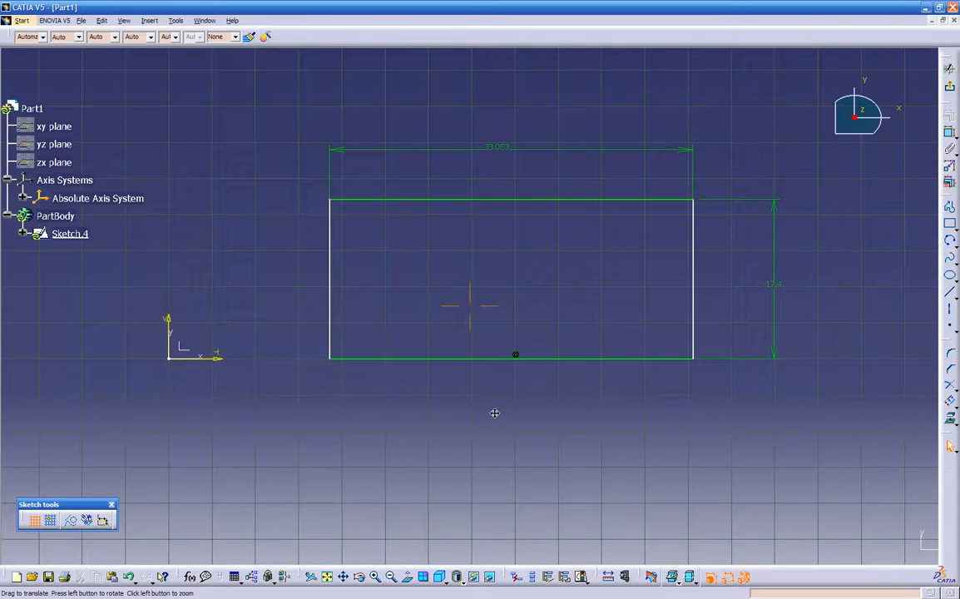
drag(488, 358, 443, 377)
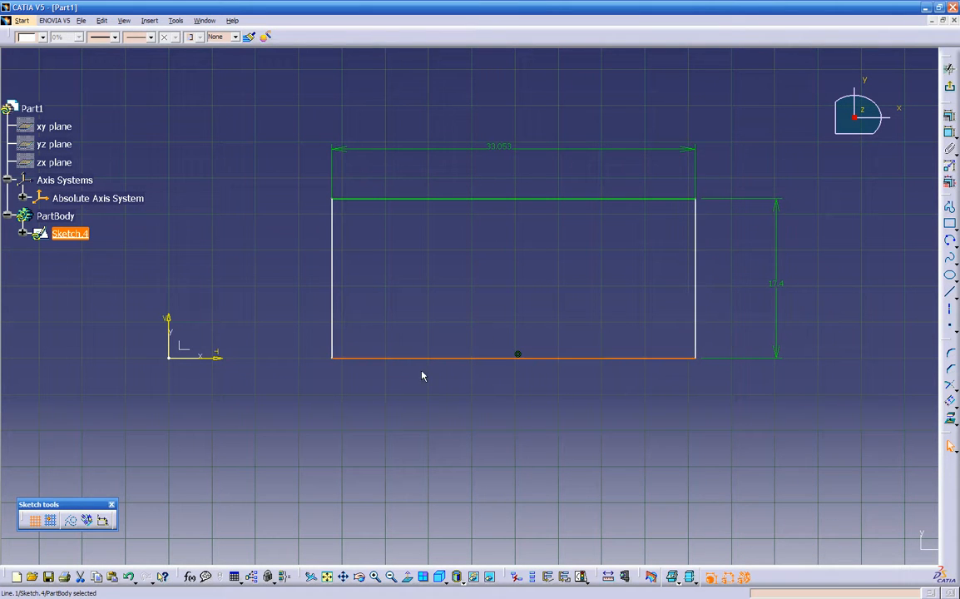
mouse_move(294, 404)
middle_down()
mouse_move(400, 407)
mouse_move(381, 395)
middle_up()
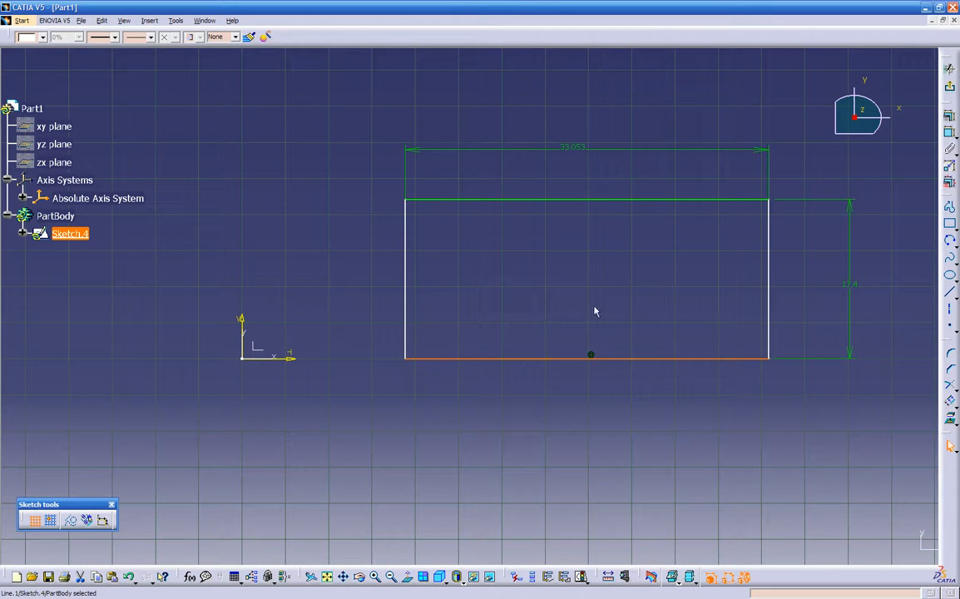
click(949, 134)
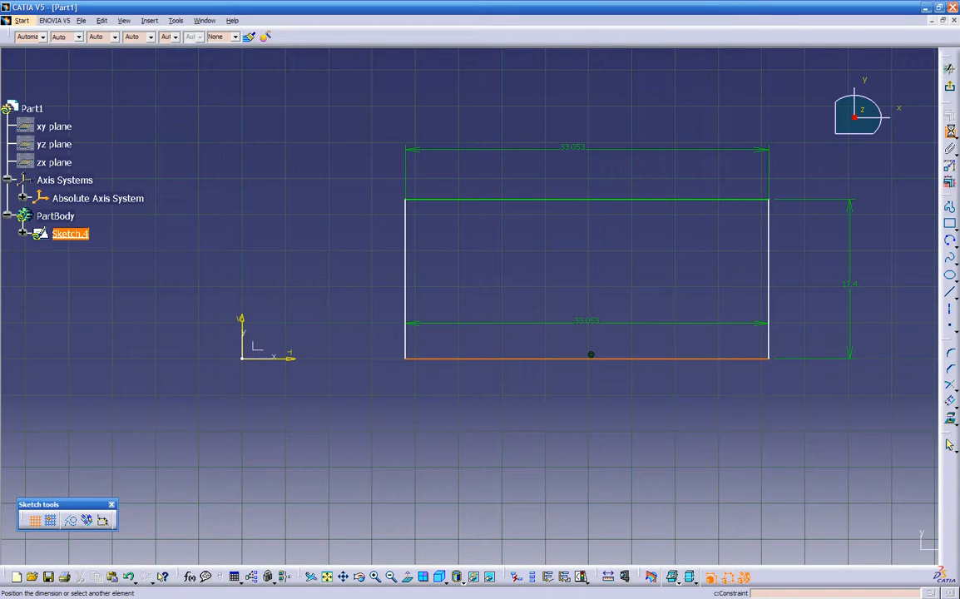
click(582, 200)
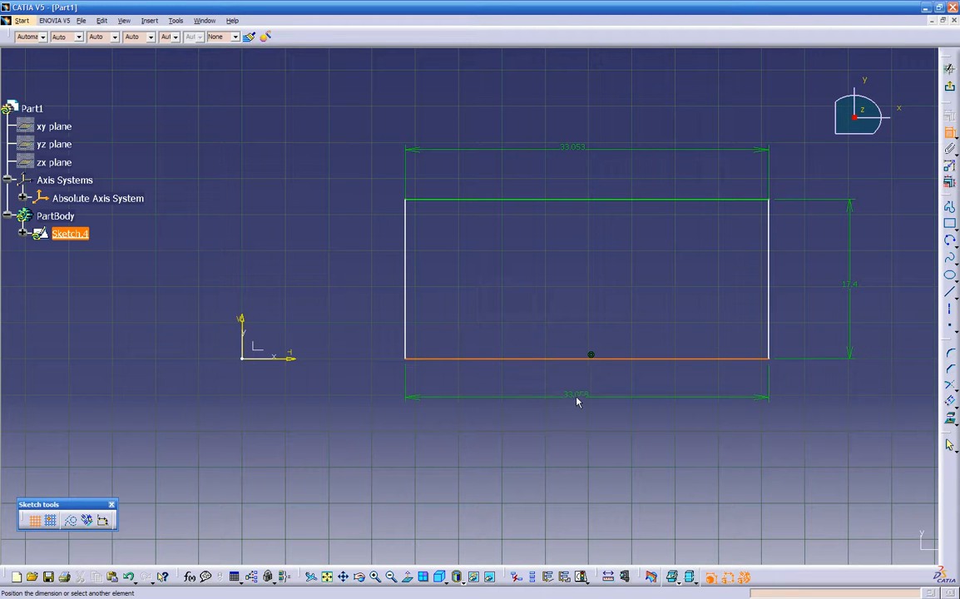
key(Escape)
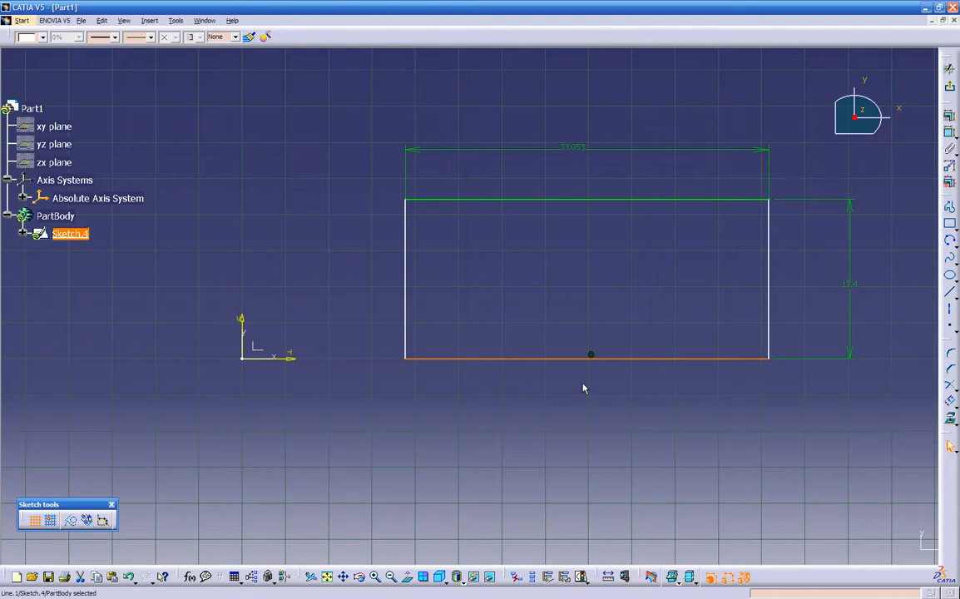
click(581, 384)
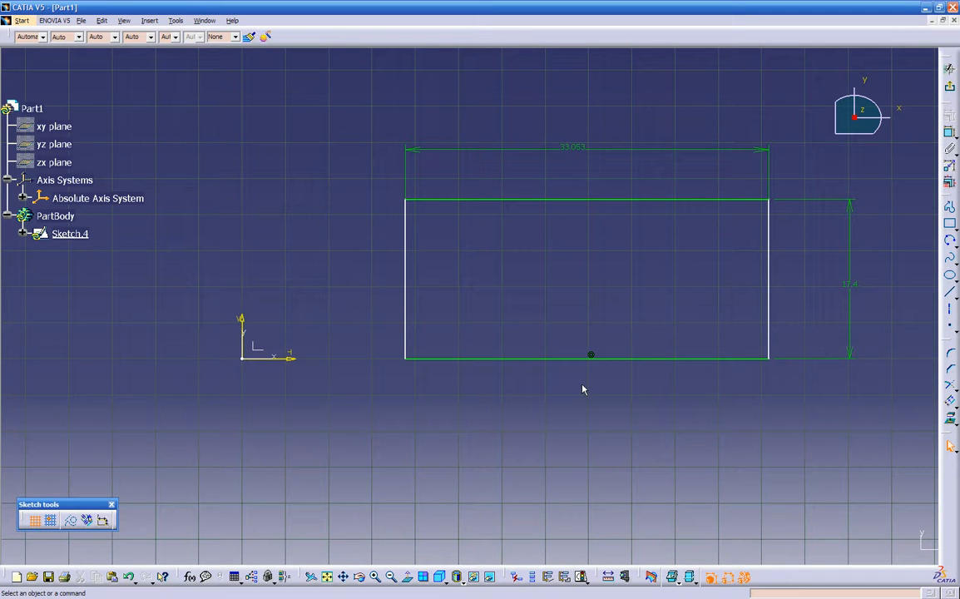
click(578, 355)
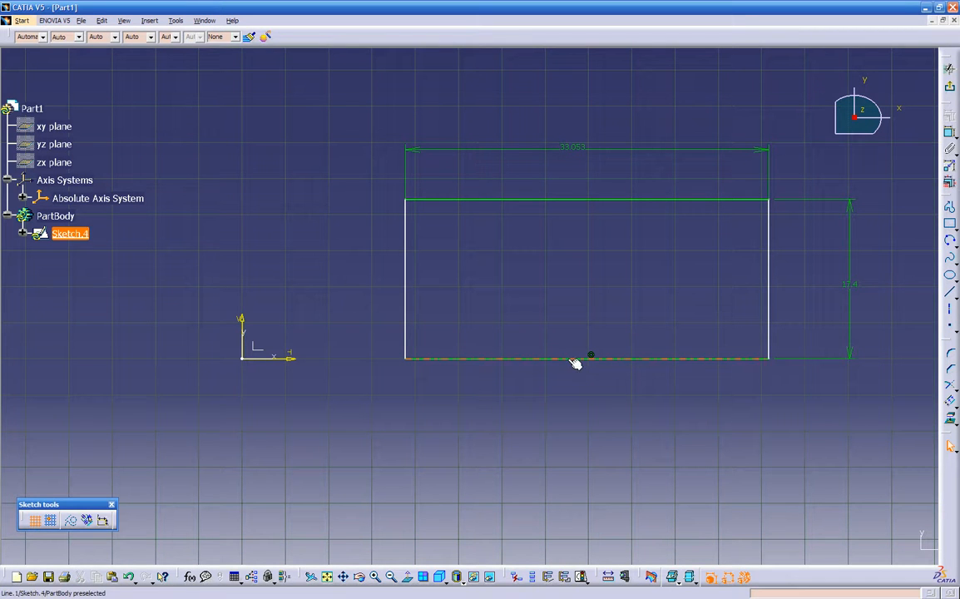
click(628, 408)
click(575, 359)
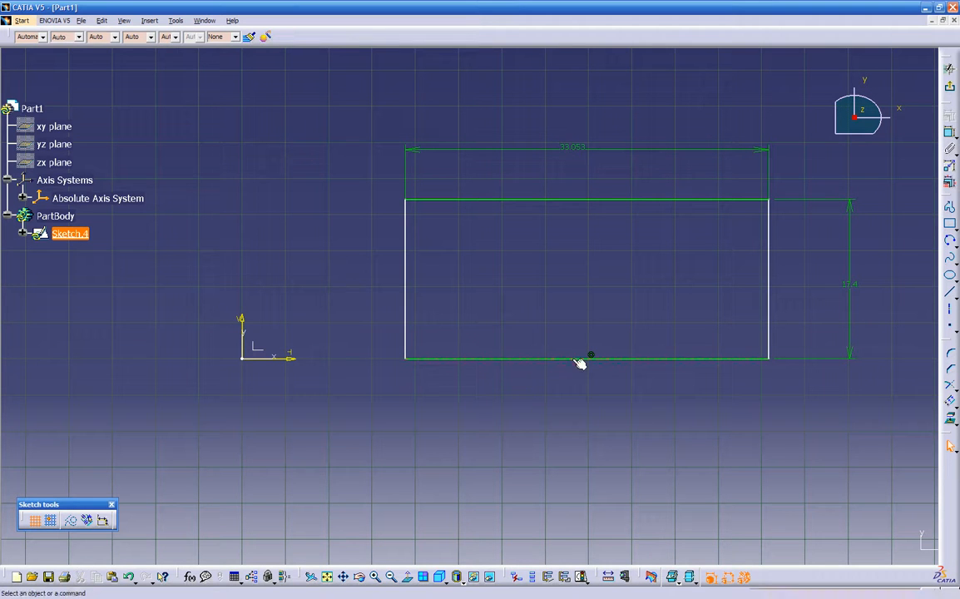
click(586, 401)
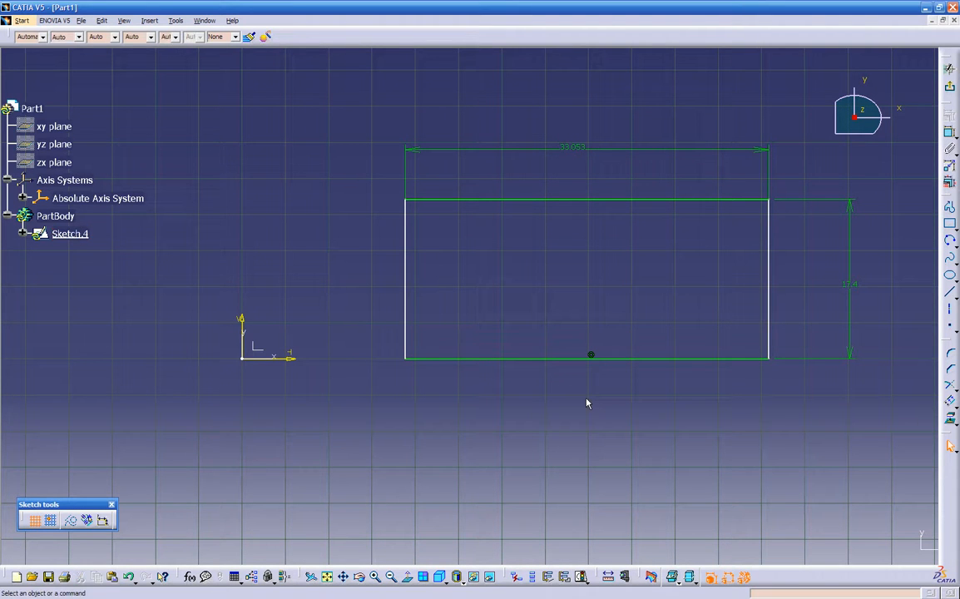
Dimension the horizontal distance between the rectangle's left edge and the vertical axis, placing the dimension above the sketch.
click(949, 133)
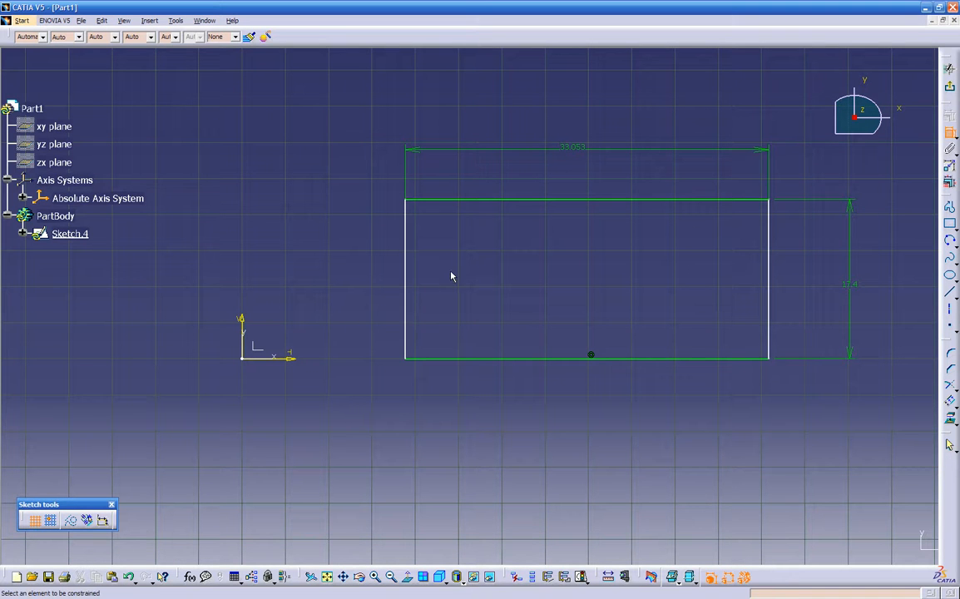
click(407, 285)
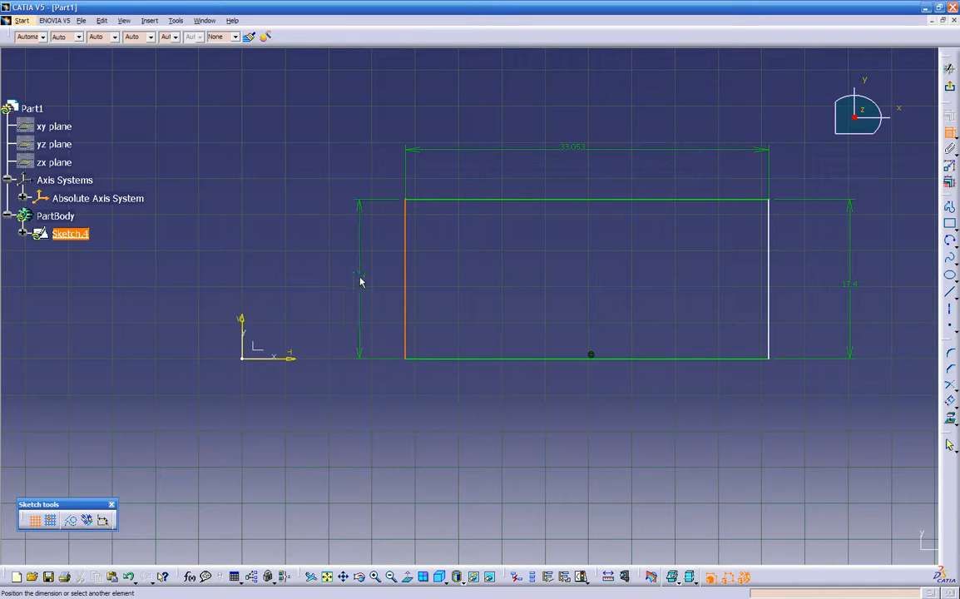
click(243, 319)
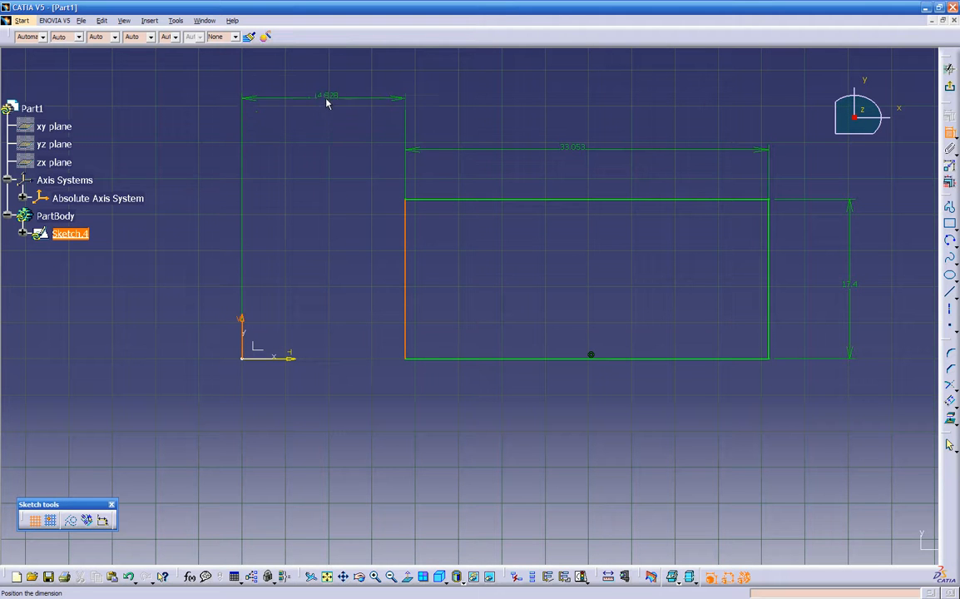
click(316, 124)
Set the distance from the vertical axis to the rectangle's left edge to 30 in.
double_click(316, 123)
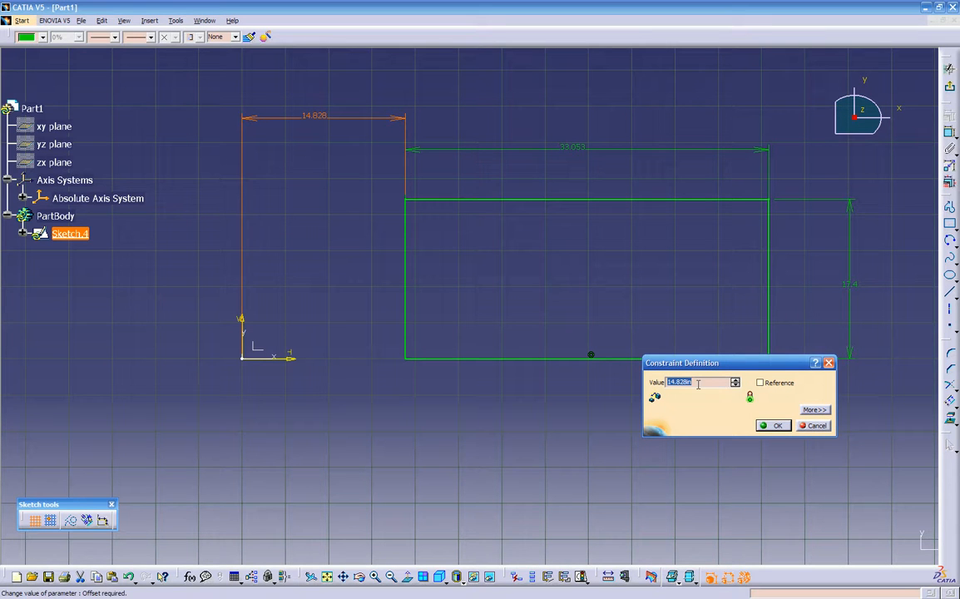
text(20)
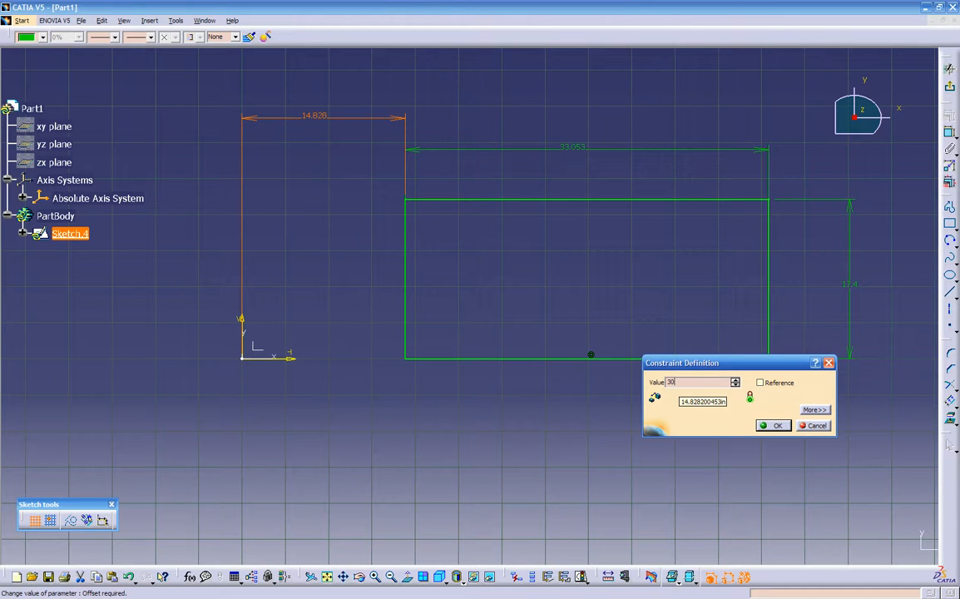
key(Return)
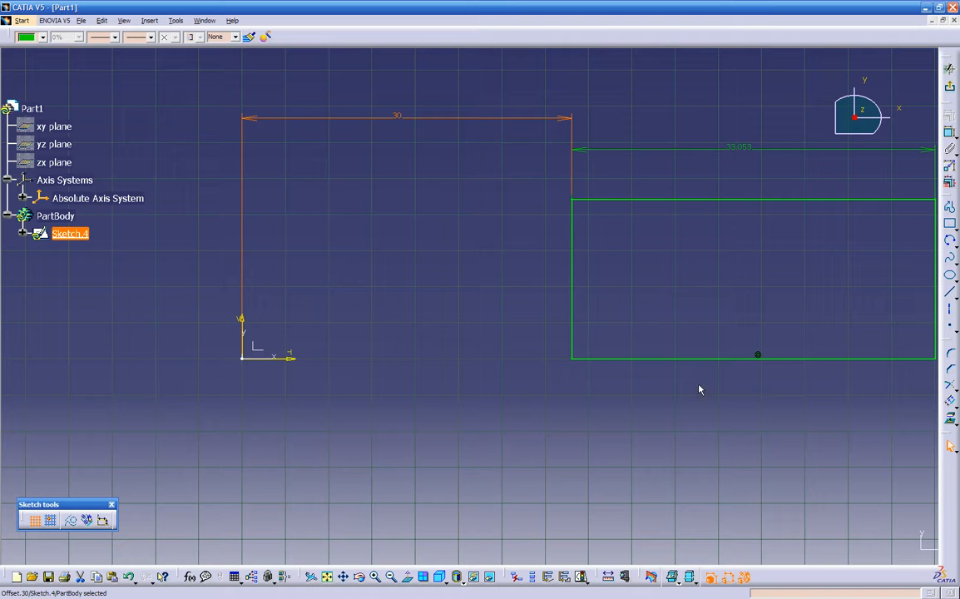
click(699, 388)
middle_drag(700, 389, 509, 414)
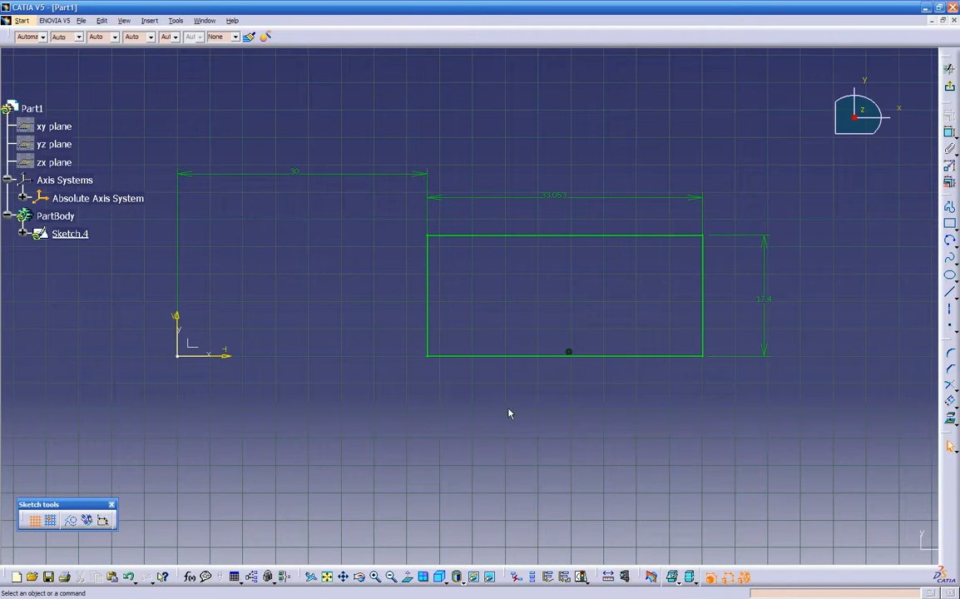
Exit the fully constrained rectangle sketch and return to Part Design in 3D.
click(533, 357)
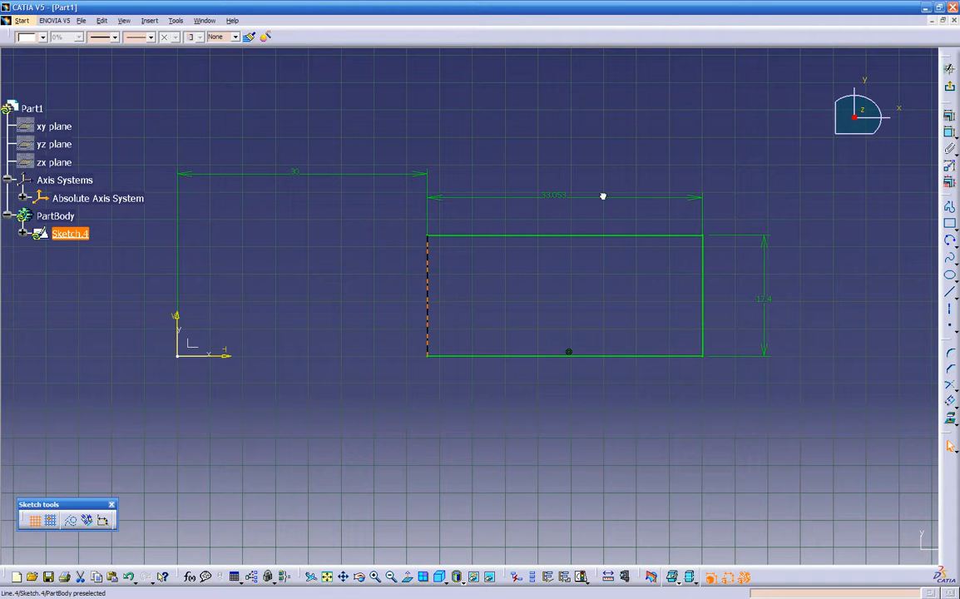
middle_drag(392, 399, 457, 434)
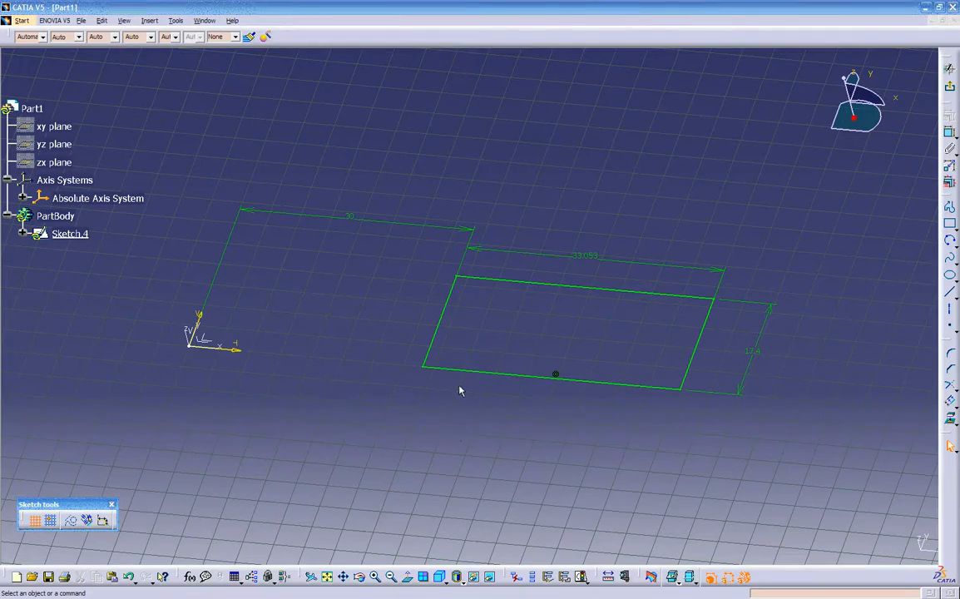
middle_drag(530, 405, 399, 316)
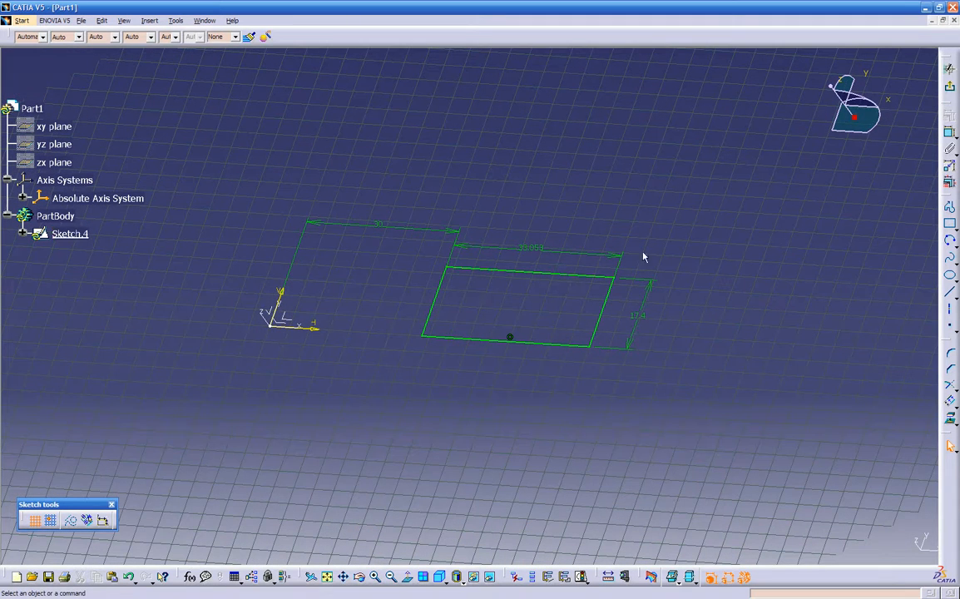
click(951, 92)
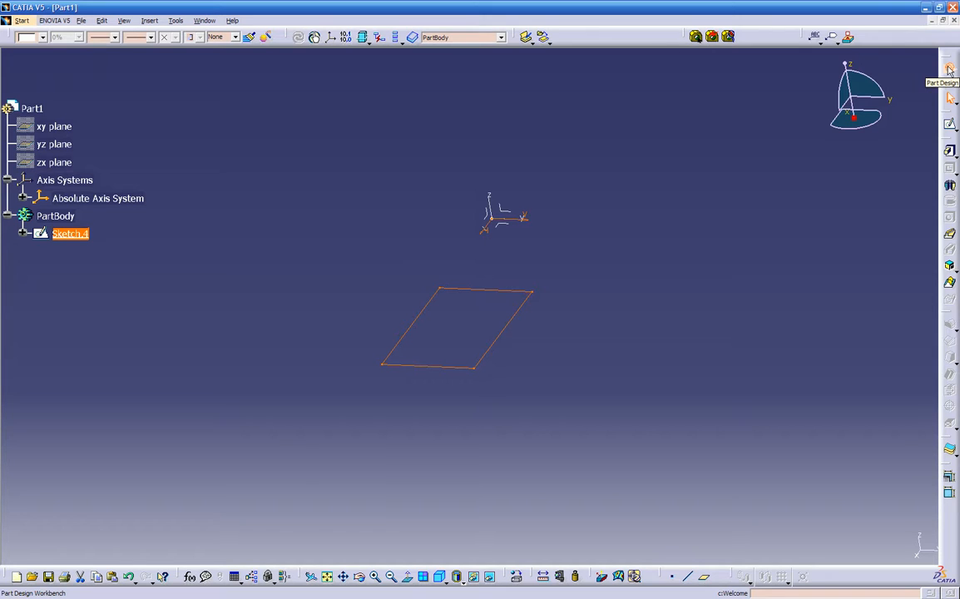
mouse_move(544, 350)
middle_down()
mouse_move(664, 317)
mouse_move(711, 268)
mouse_move(518, 361)
mouse_move(409, 356)
mouse_move(688, 295)
mouse_move(316, 388)
mouse_move(492, 439)
mouse_move(654, 408)
mouse_move(505, 401)
mouse_move(587, 388)
mouse_move(615, 352)
mouse_move(524, 372)
mouse_move(536, 392)
mouse_move(791, 299)
middle_up()
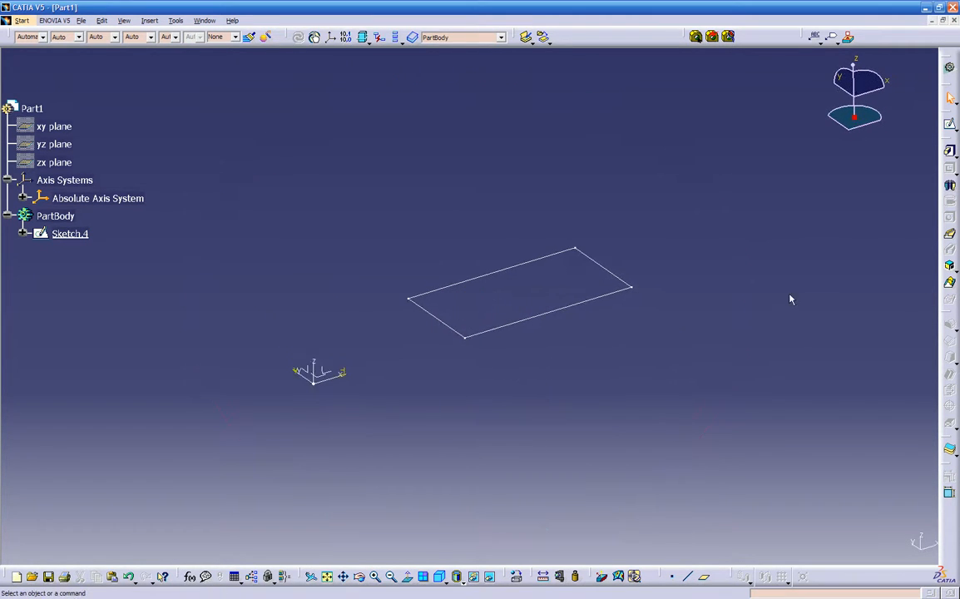
Begin a Pad using the rectangle sketch as its profile.
click(951, 154)
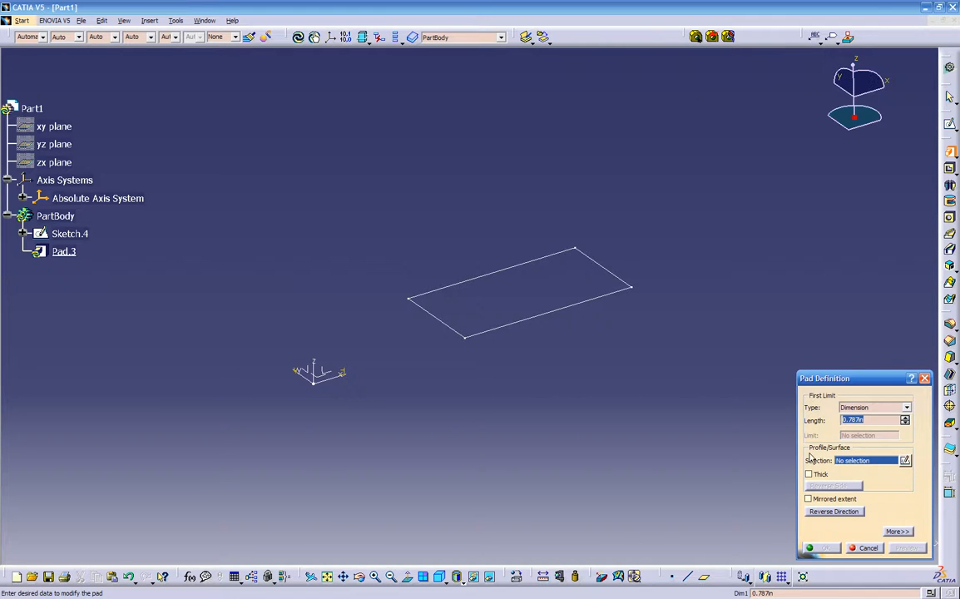
click(616, 293)
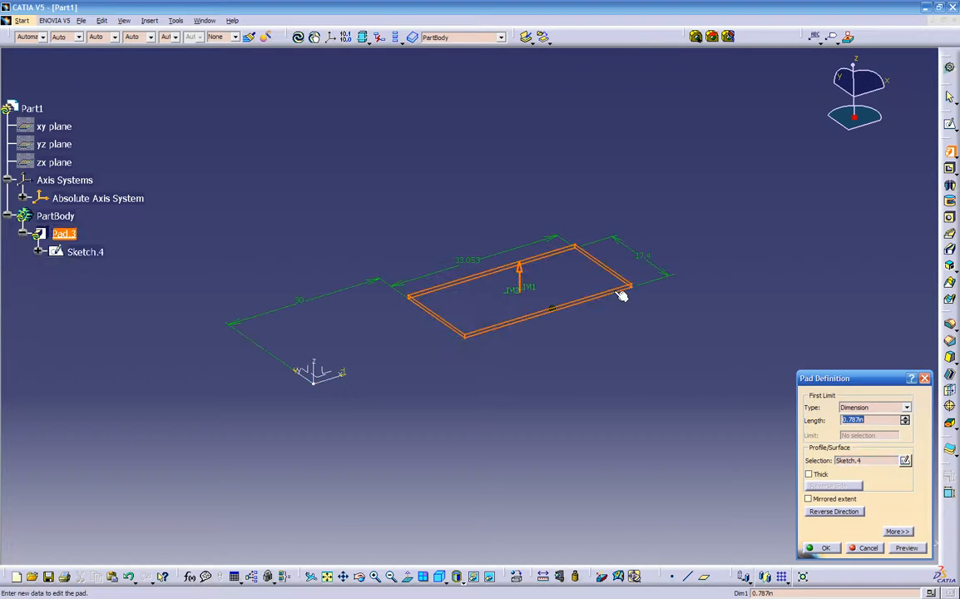
middle_drag(597, 366, 680, 280)
Try stretching the pad preview upward by its second limit until the block is about 19 in tall.
drag(606, 268, 608, 153)
middle_drag(606, 335, 585, 419)
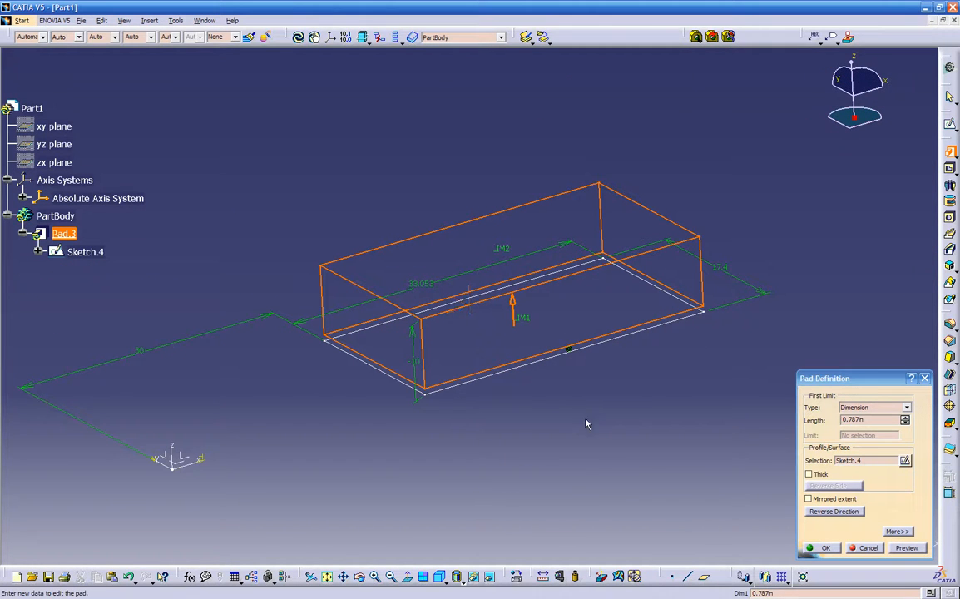
drag(499, 254, 498, 182)
middle_drag(495, 384, 479, 472)
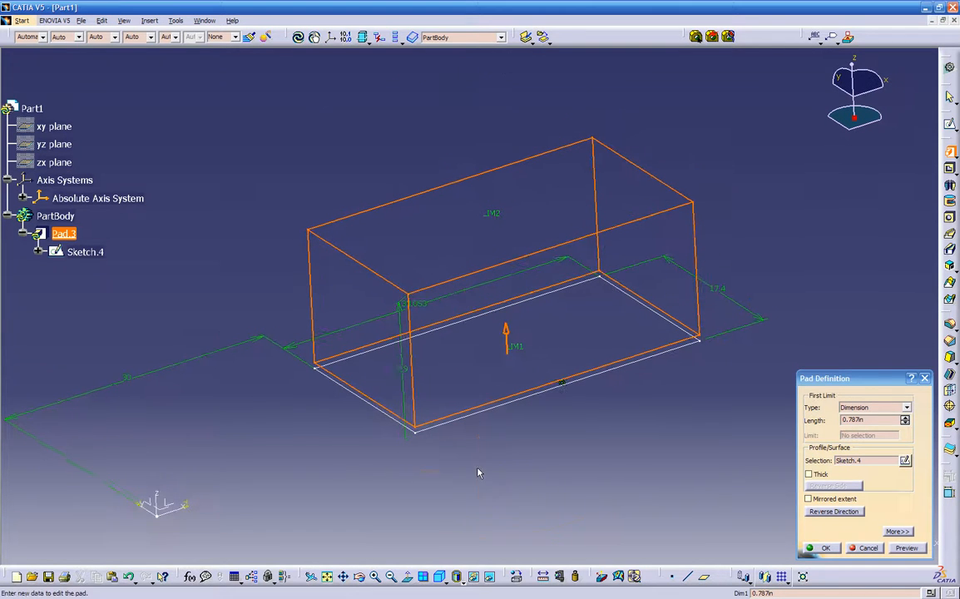
Expand the pad definition to show its second limit, set that limit's length to 0 in, and preview the pad.
click(898, 530)
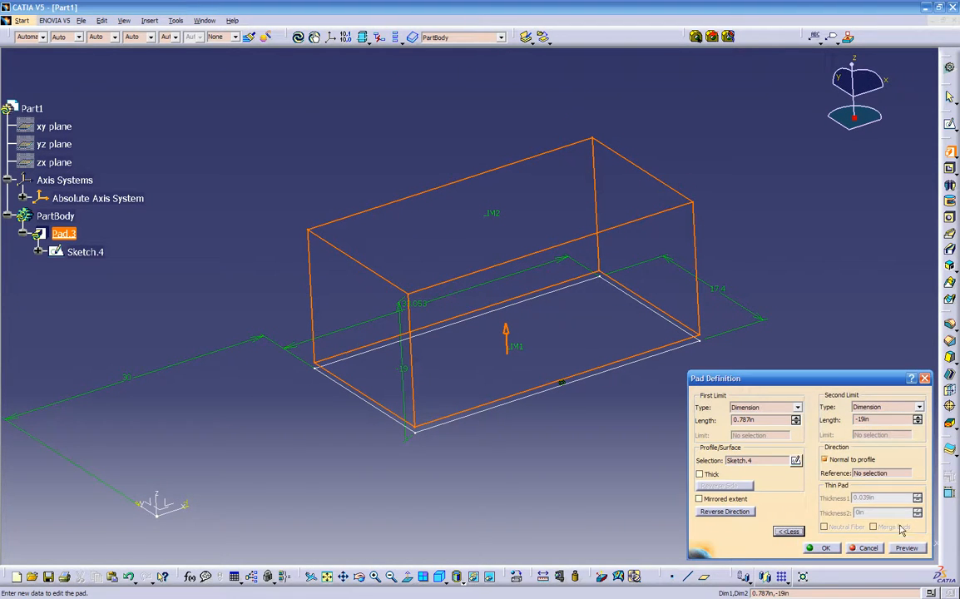
middle_drag(627, 399, 463, 414)
drag(882, 420, 802, 437)
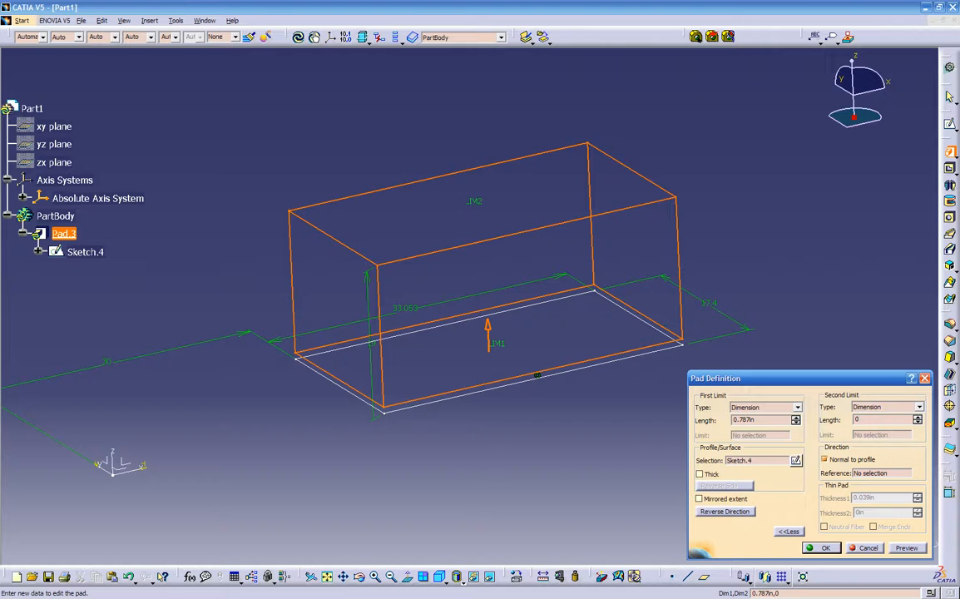
click(895, 549)
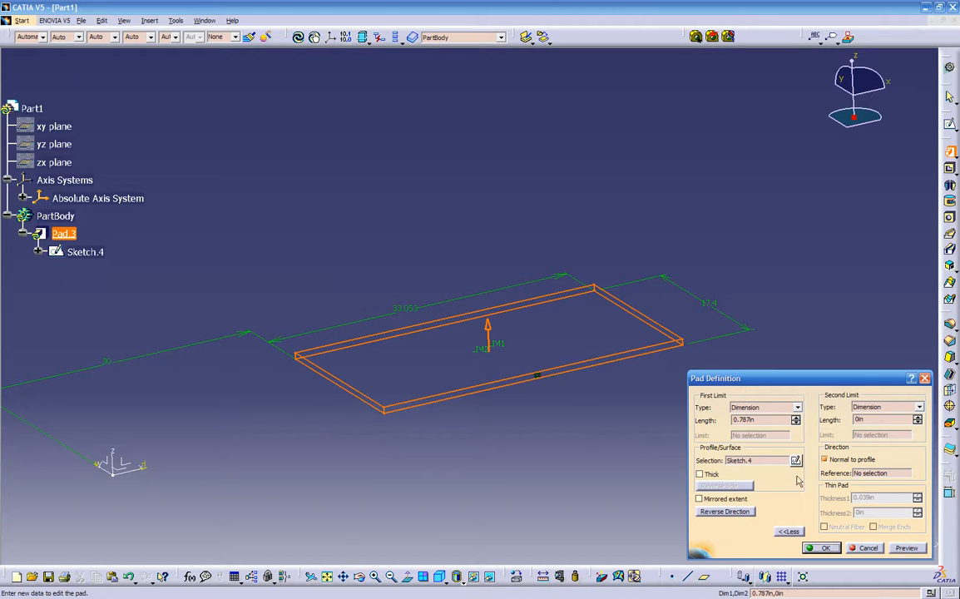
middle_drag(580, 441, 667, 421)
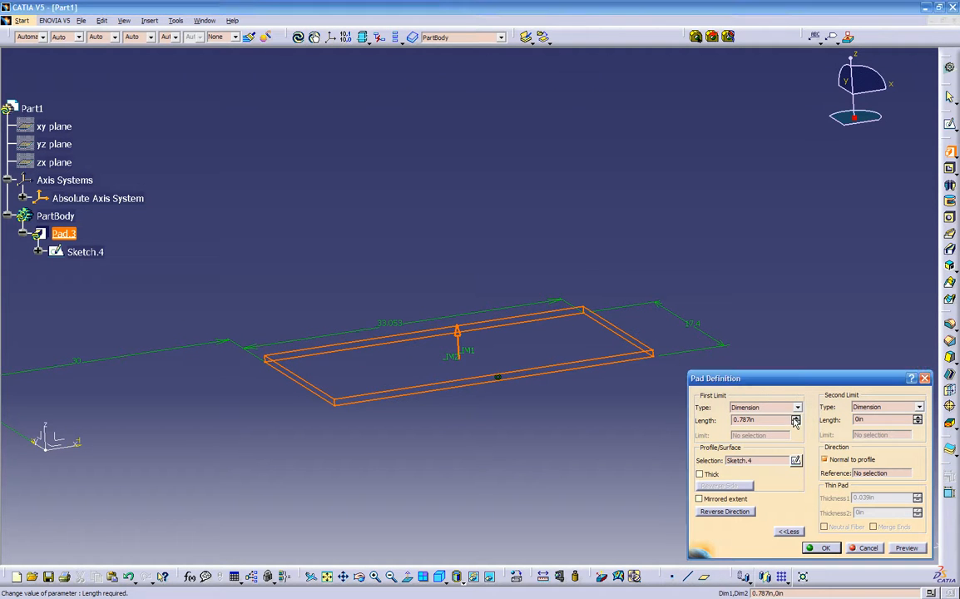
Try raising the pad's first limit length to 22.787 in, and pull the limit down to 16.787 in.
drag(793, 419, 792, 418)
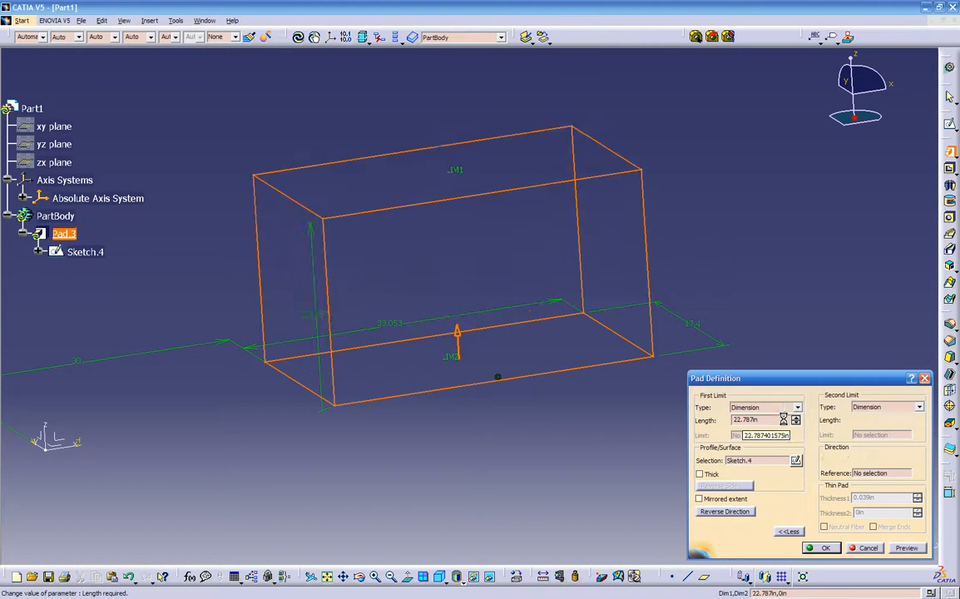
middle_drag(509, 433, 491, 316)
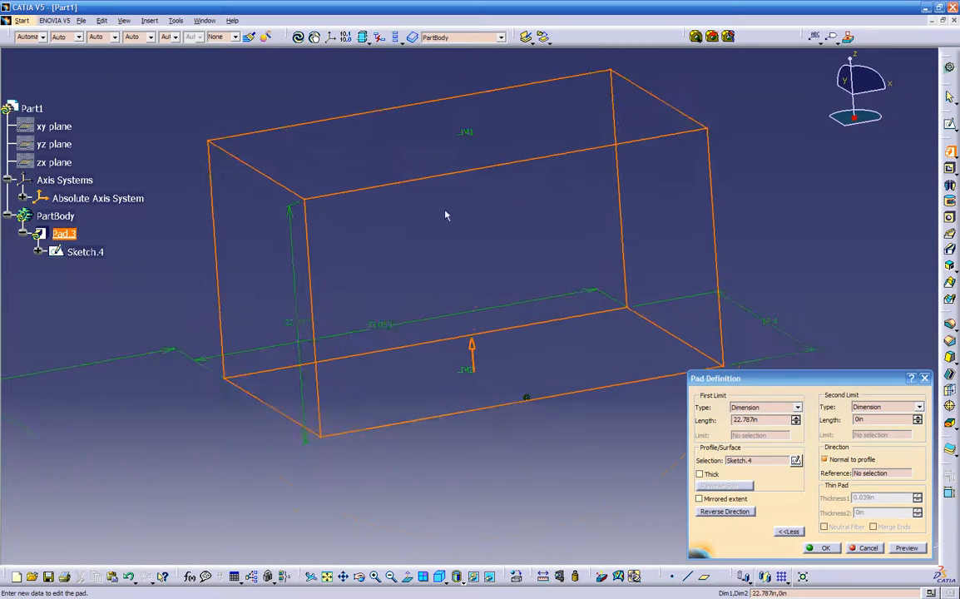
drag(464, 134, 503, 289)
middle_drag(532, 373, 587, 385)
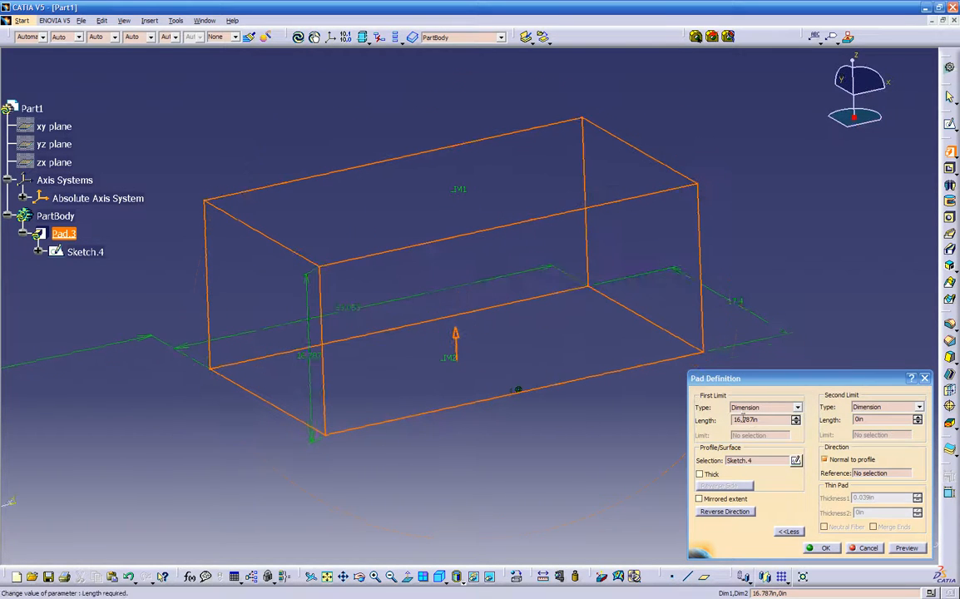
Enter a new length for the pad's first limit and create the solid block.
drag(761, 420, 658, 428)
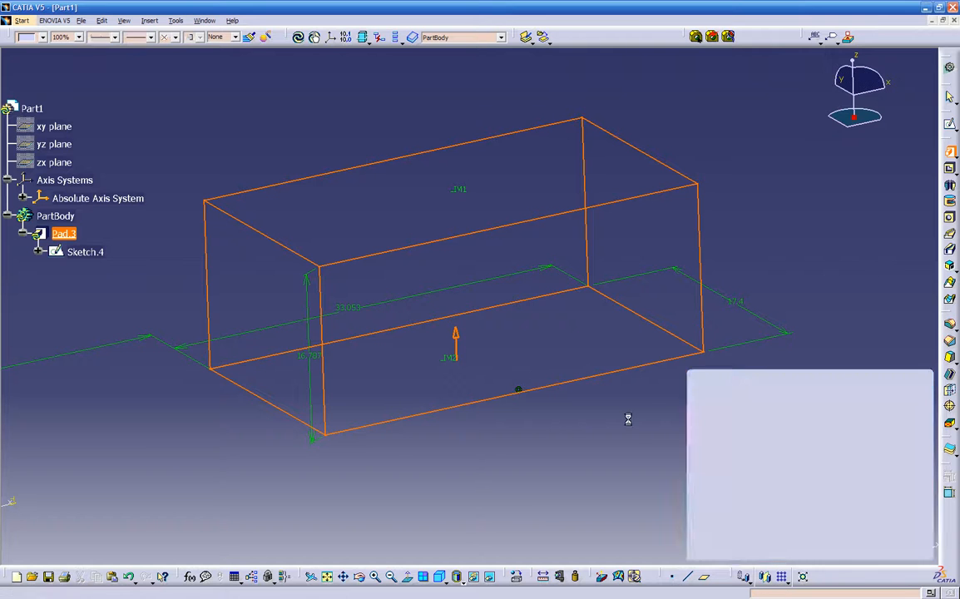
key(Return)
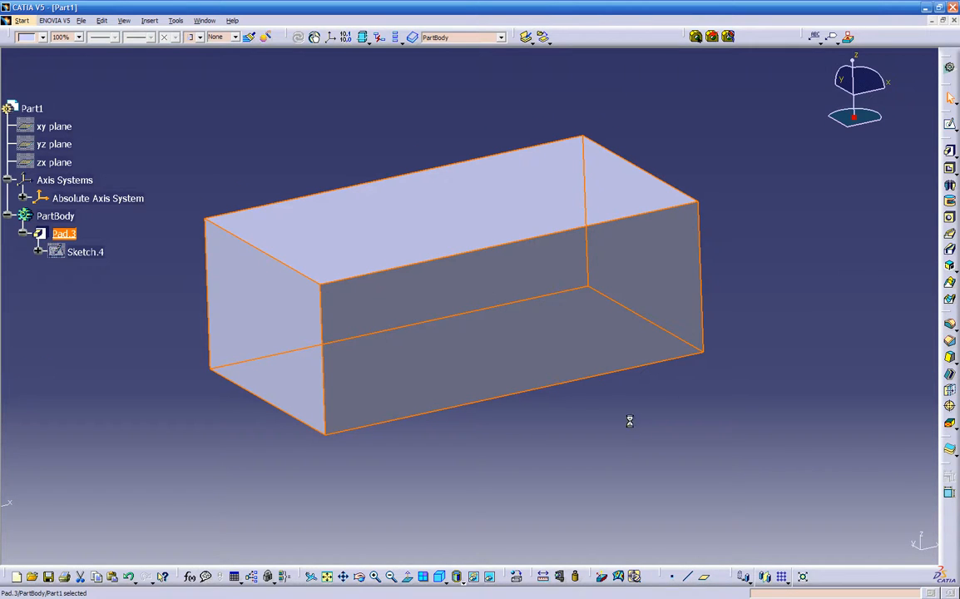
click(630, 424)
Examine the solid block, switch to the space of hidden elements, and return to the visible space.
middle_drag(512, 439, 343, 417)
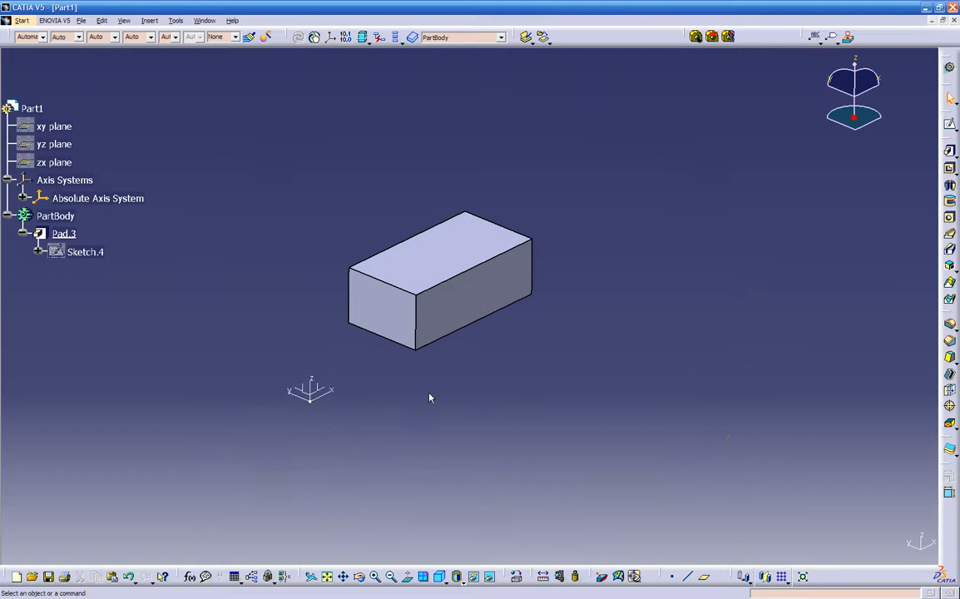
middle_drag(447, 387, 577, 337)
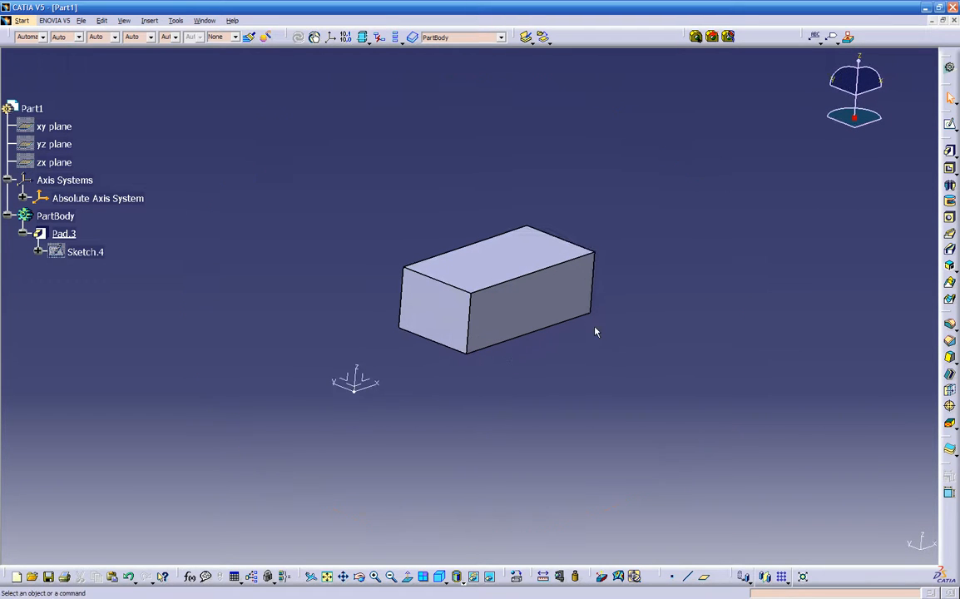
middle_drag(516, 361, 445, 336)
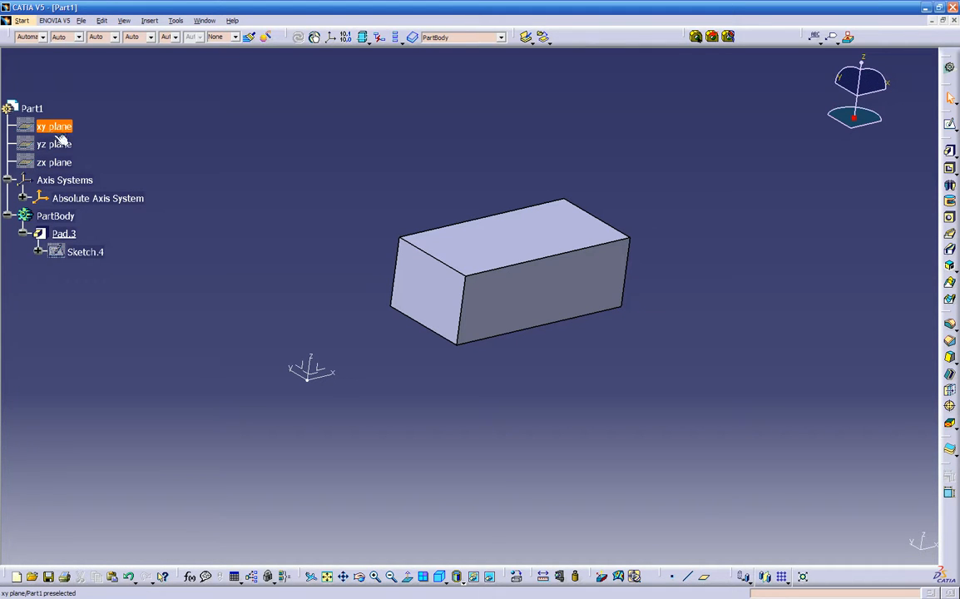
click(490, 578)
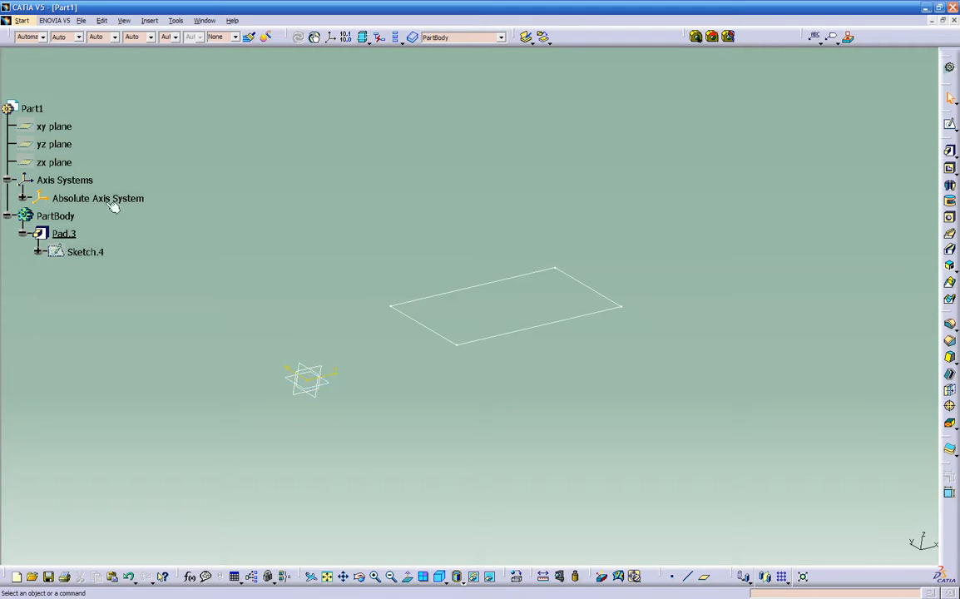
click(490, 577)
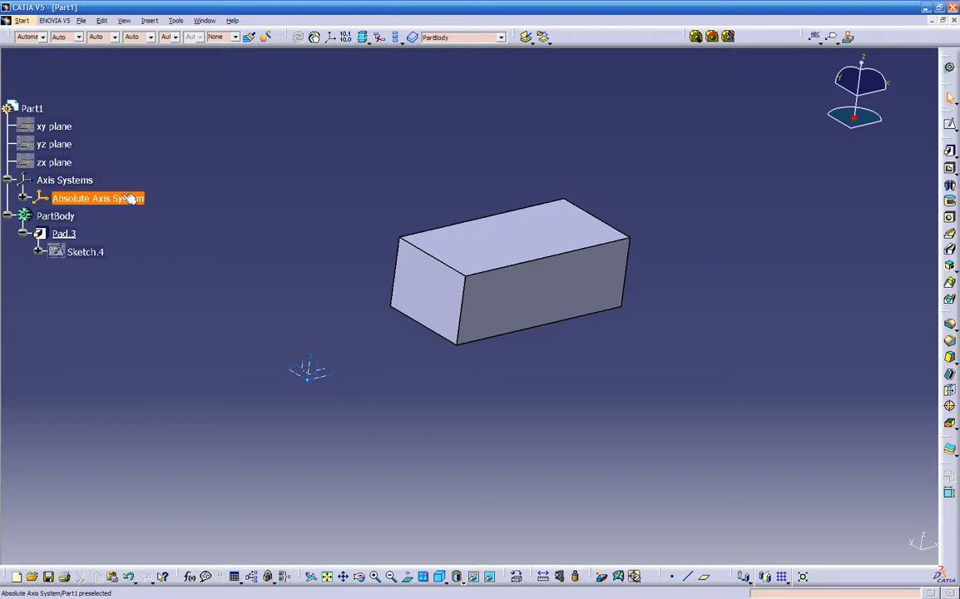
Show the xy plane to examine it at the origin, and hide it again.
right_click(60, 128)
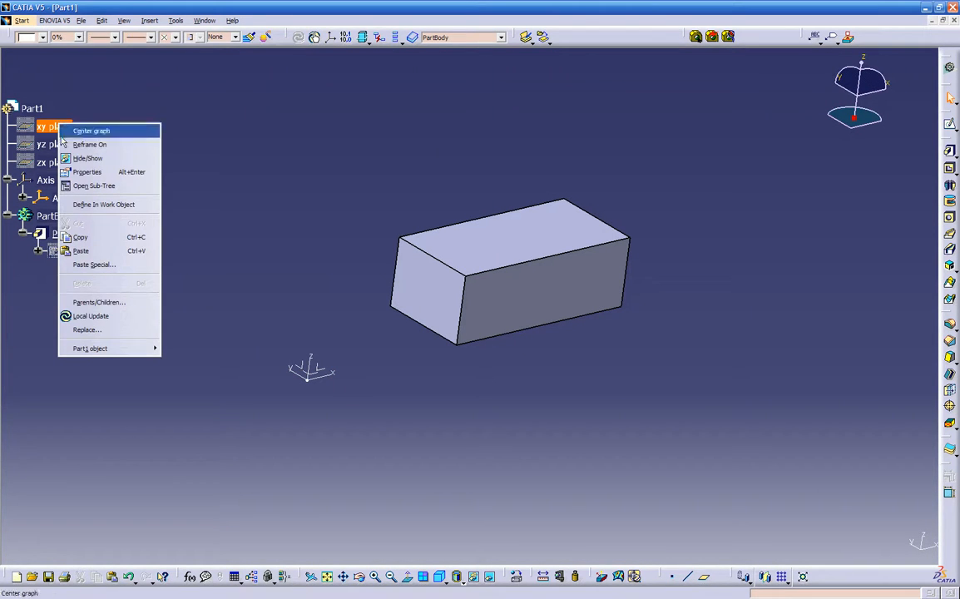
click(87, 158)
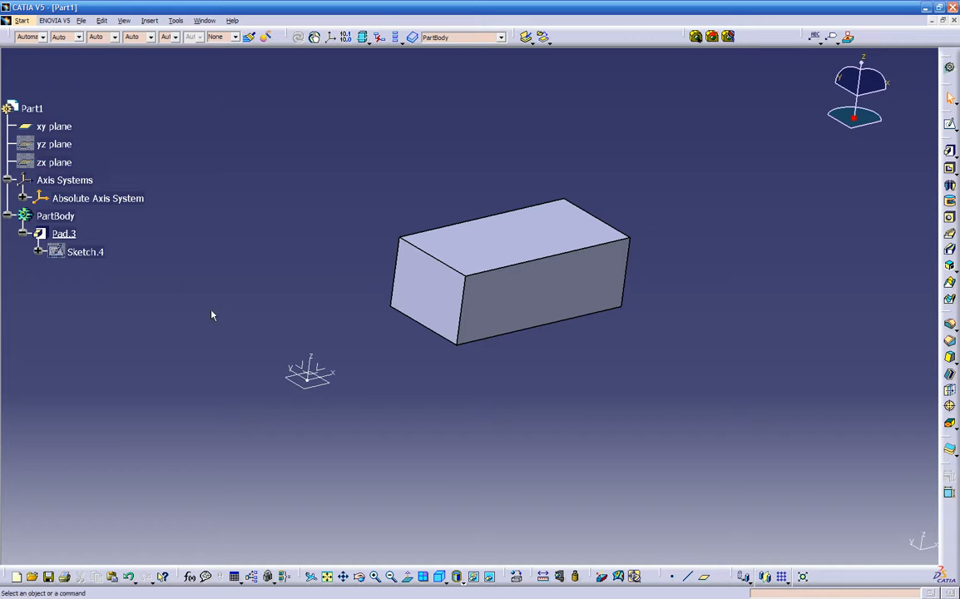
middle_drag(357, 441, 347, 380)
middle_drag(331, 425, 251, 209)
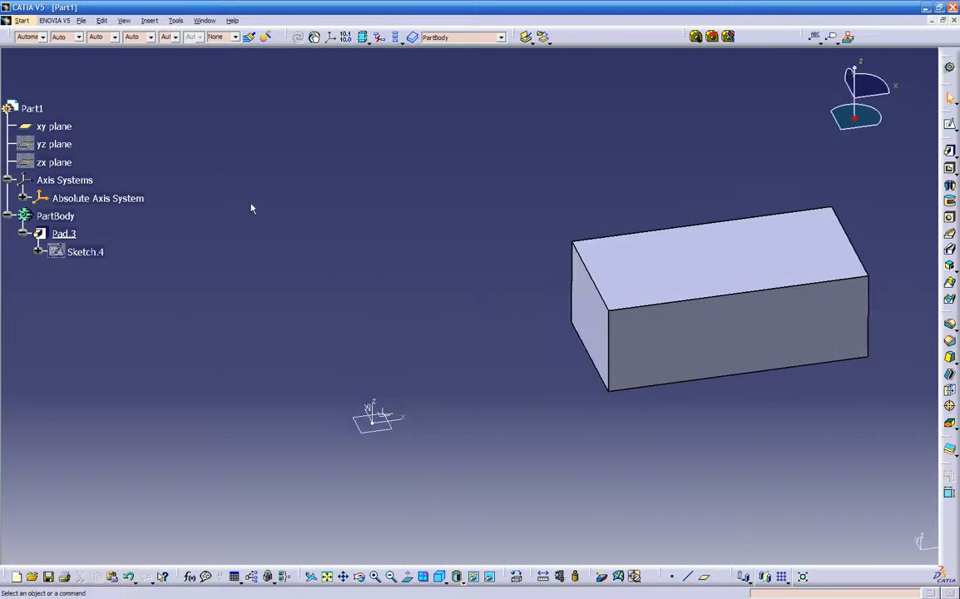
right_click(33, 126)
click(54, 160)
mouse_move(210, 275)
middle_down()
mouse_move(204, 317)
mouse_move(263, 338)
mouse_move(255, 350)
mouse_move(257, 327)
mouse_move(213, 274)
middle_up()
Select the Absolute Axis System to locate it at the origin.
click(91, 198)
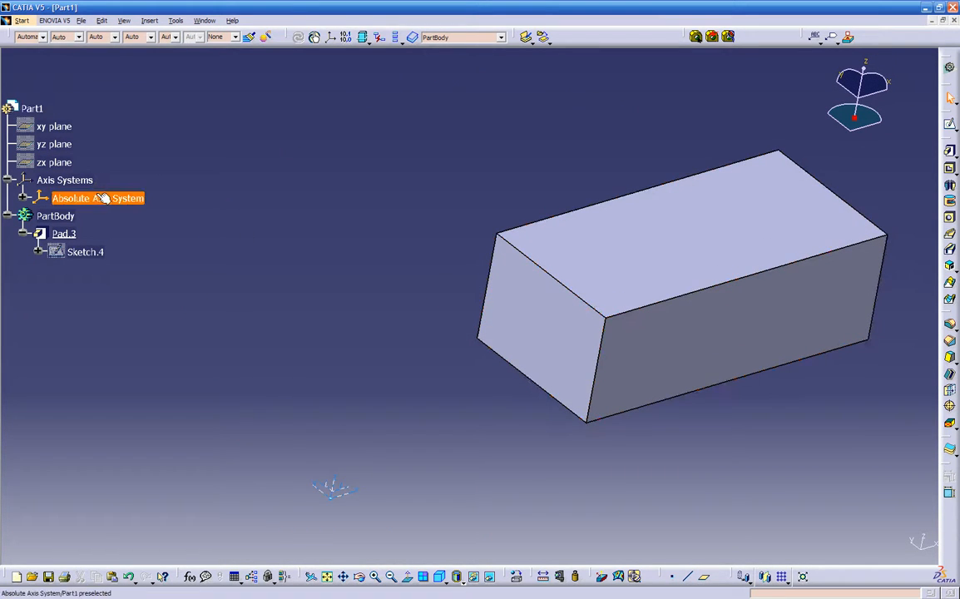
middle_drag(429, 334, 415, 306)
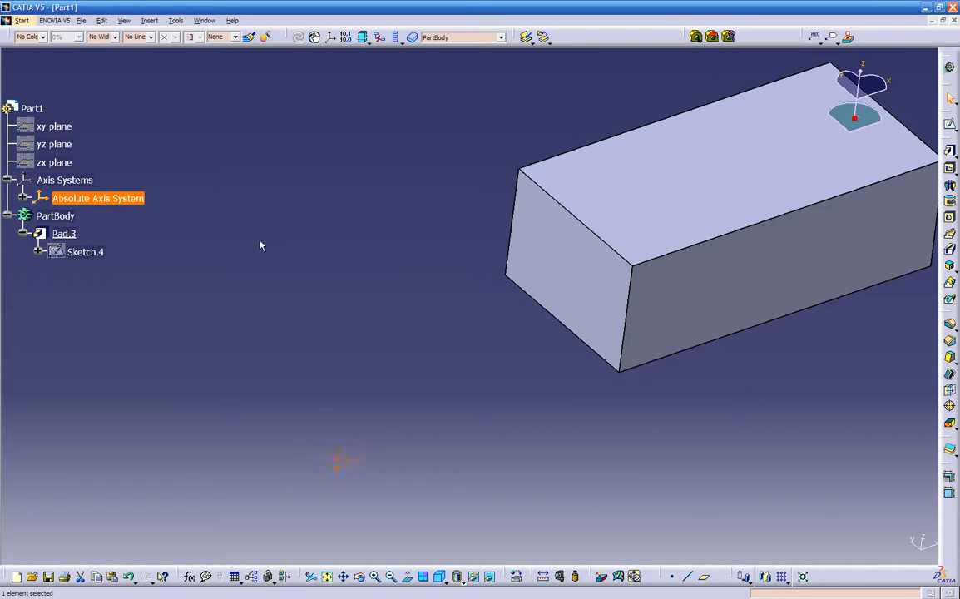
Examine the block relative to the origin, view the hidden elements including the base sketch, and return to the visible space.
middle_drag(377, 304, 339, 306)
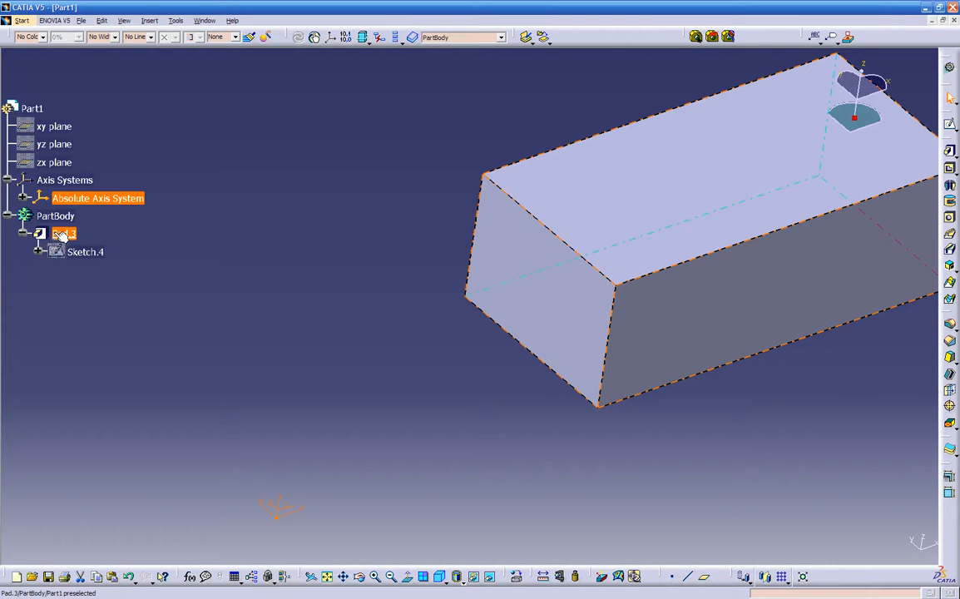
mouse_move(472, 317)
middle_down()
mouse_move(570, 315)
mouse_move(562, 295)
mouse_move(422, 280)
middle_up()
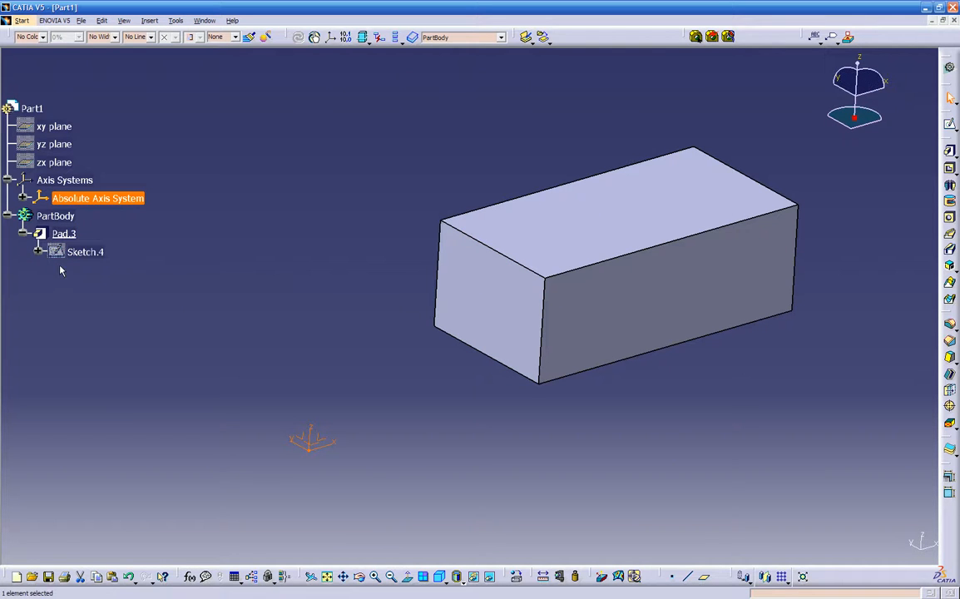
middle_drag(402, 343, 593, 445)
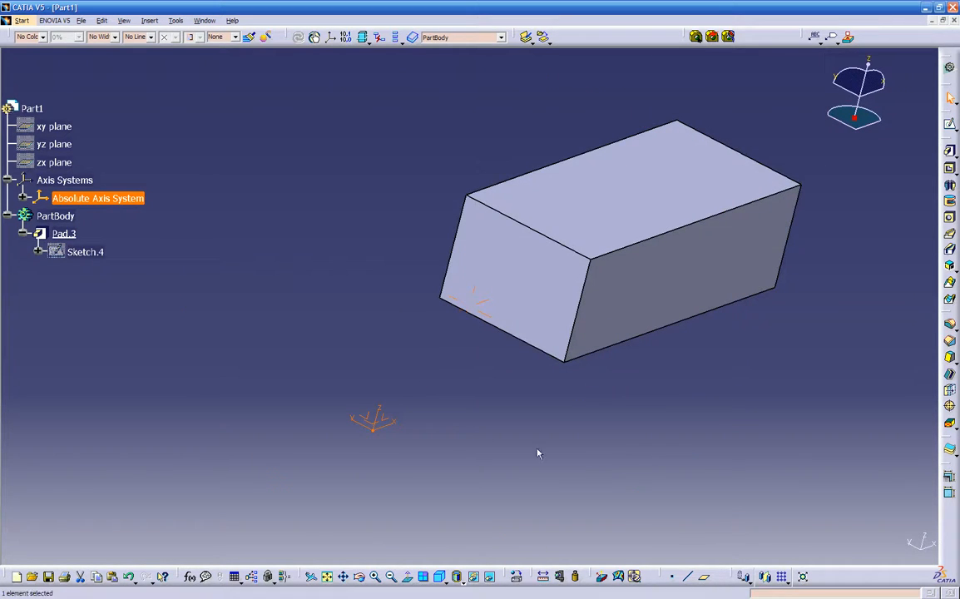
click(489, 579)
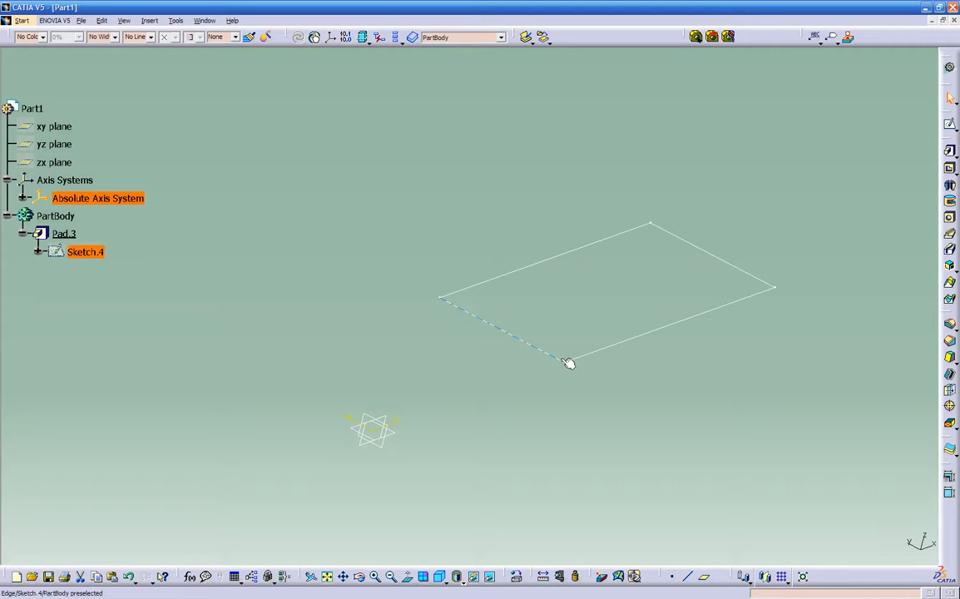
click(488, 575)
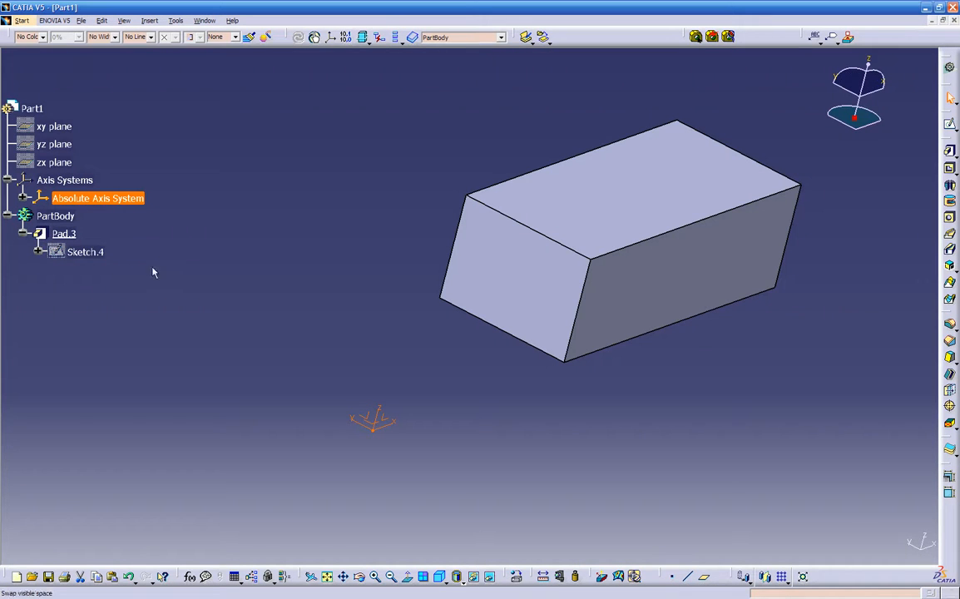
Show the hidden Sketch.4 beneath the pad and examine its outline at the base of the block.
right_click(99, 253)
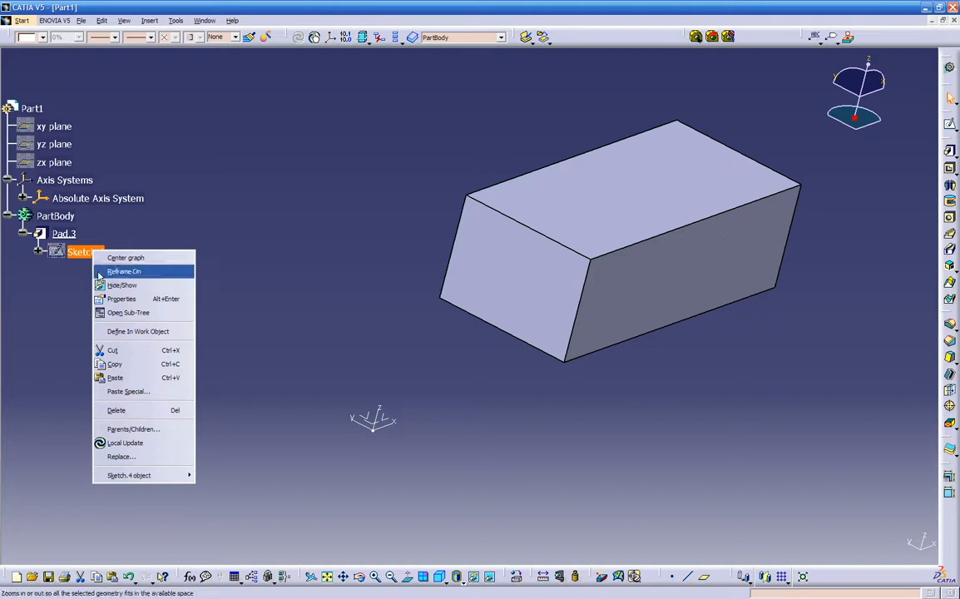
click(103, 286)
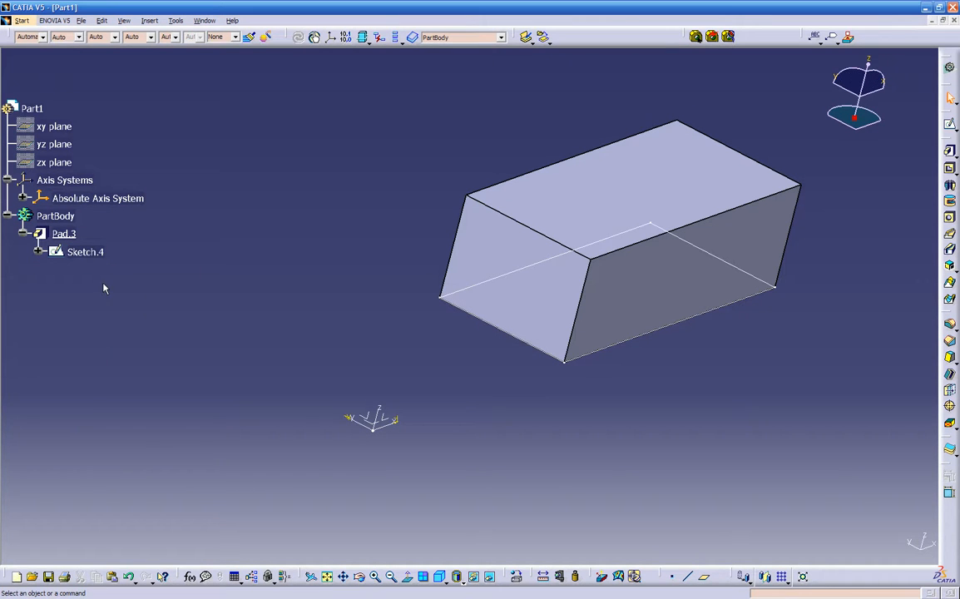
mouse_move(595, 360)
middle_down()
mouse_move(576, 381)
mouse_move(527, 205)
mouse_move(534, 323)
middle_up()
click(507, 431)
mouse_move(508, 431)
middle_down()
mouse_move(553, 428)
mouse_move(532, 374)
middle_up()
Rename Sketch.4 as "box test sketch" in its feature properties.
right_click(87, 252)
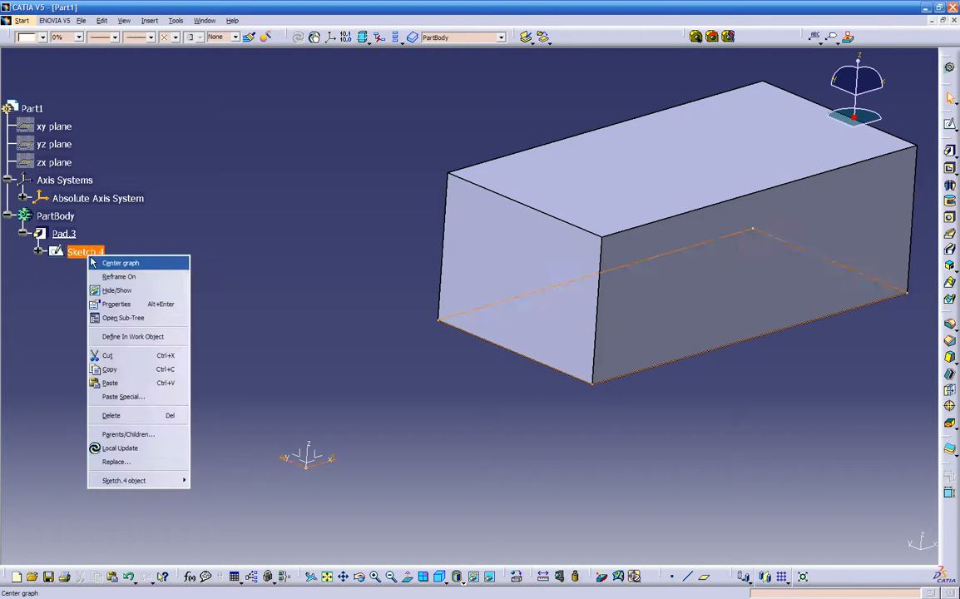
click(112, 305)
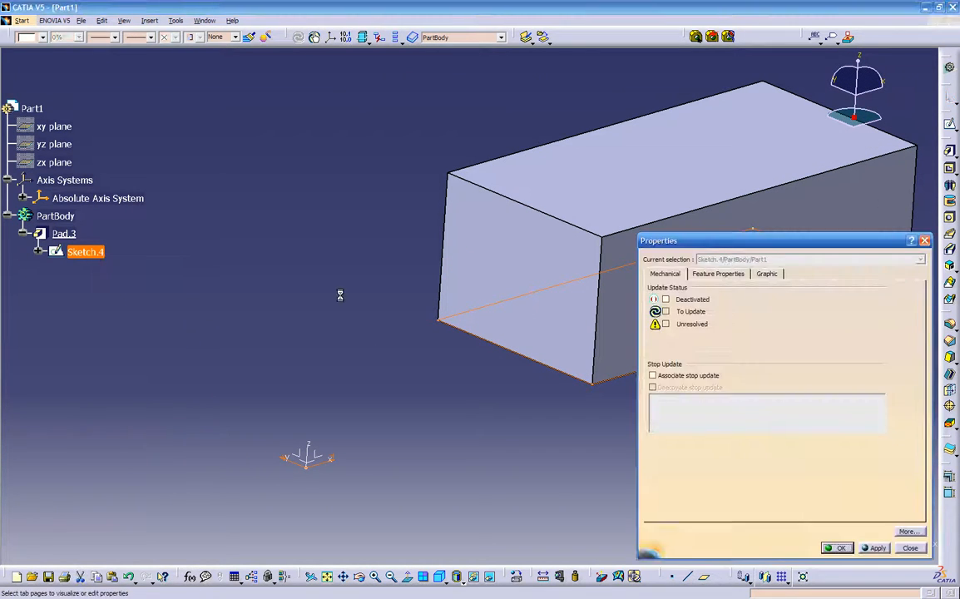
click(721, 276)
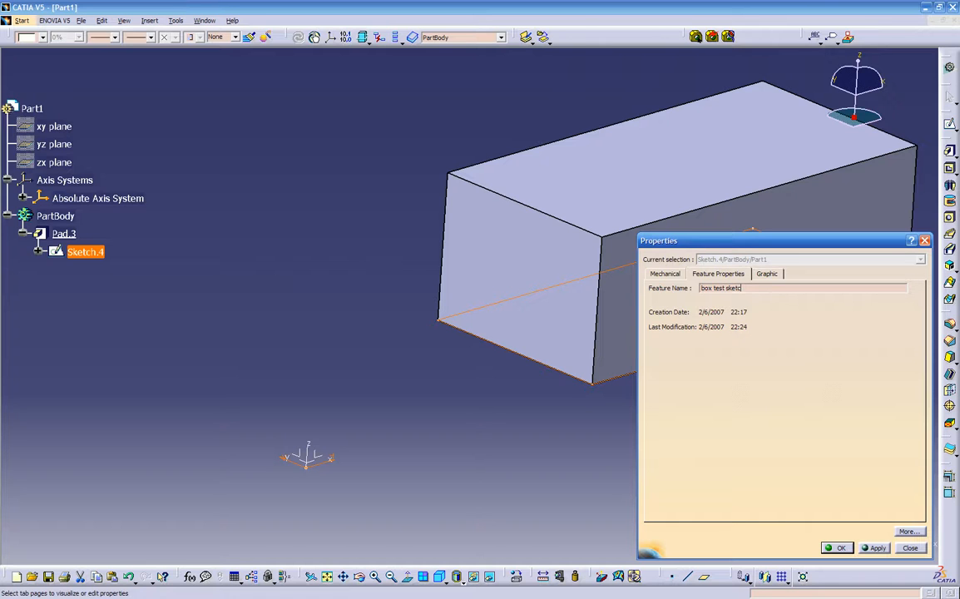
key(Return)
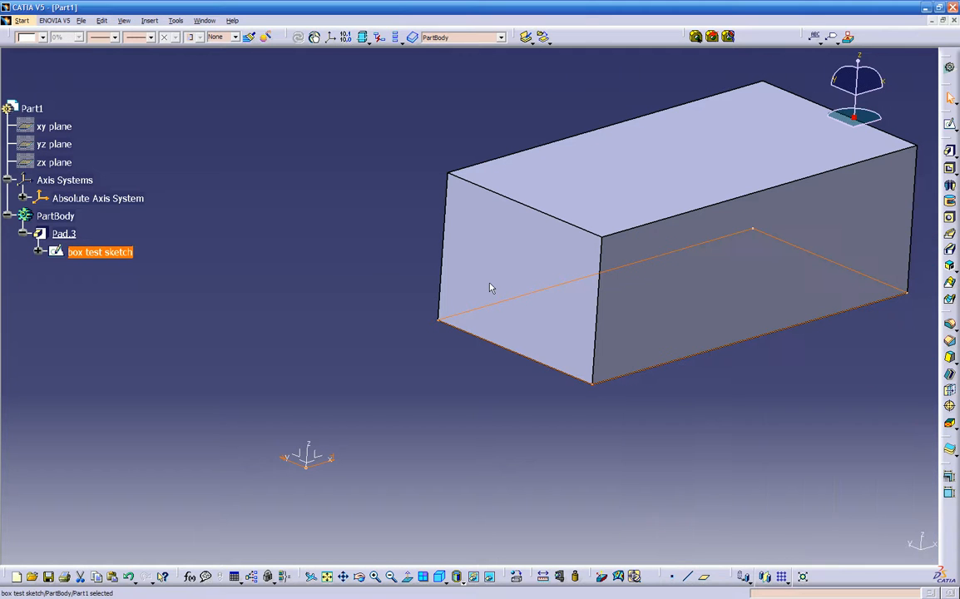
Hide the box test sketch so that only the solid block remains displayed.
click(422, 285)
click(106, 251)
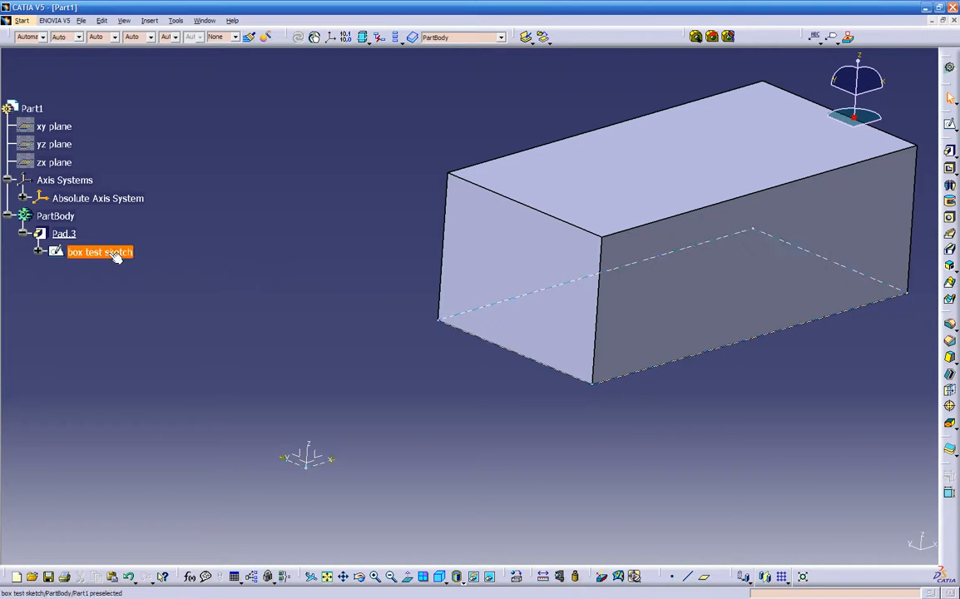
right_click(109, 258)
click(167, 287)
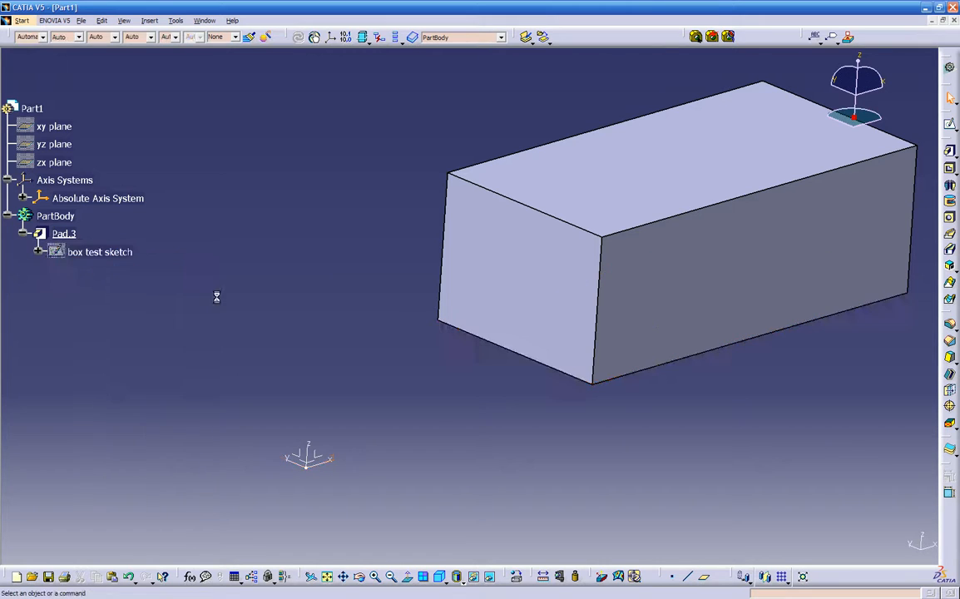
Rename the Pad.3 feature in its properties with a name beginning with "sample".
click(67, 237)
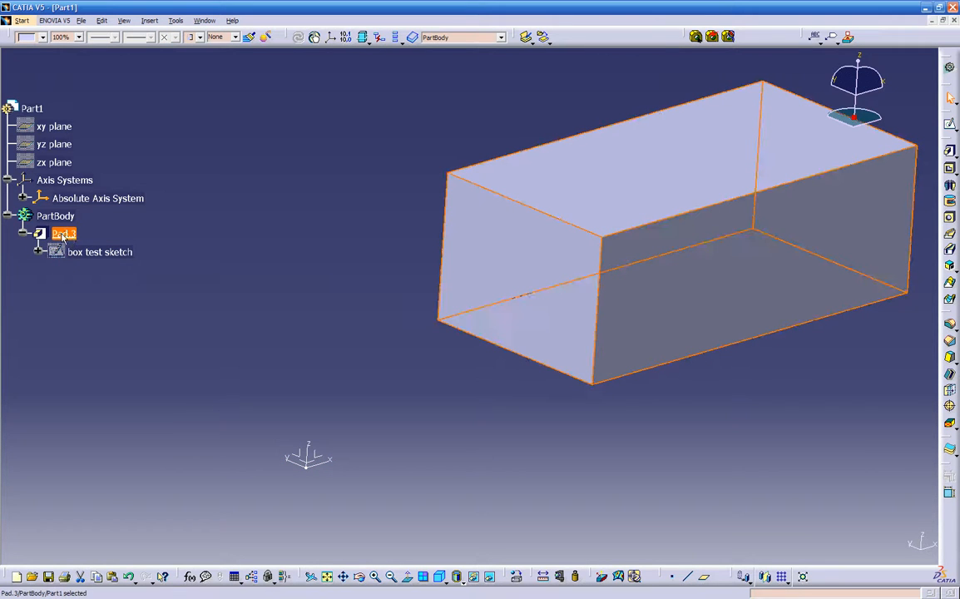
right_click(67, 236)
click(81, 284)
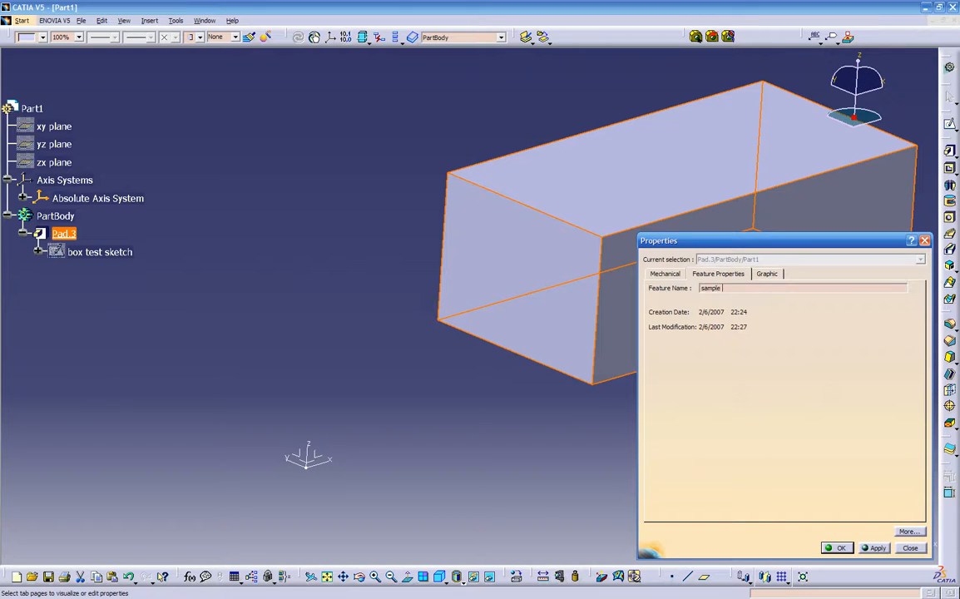
key(Return)
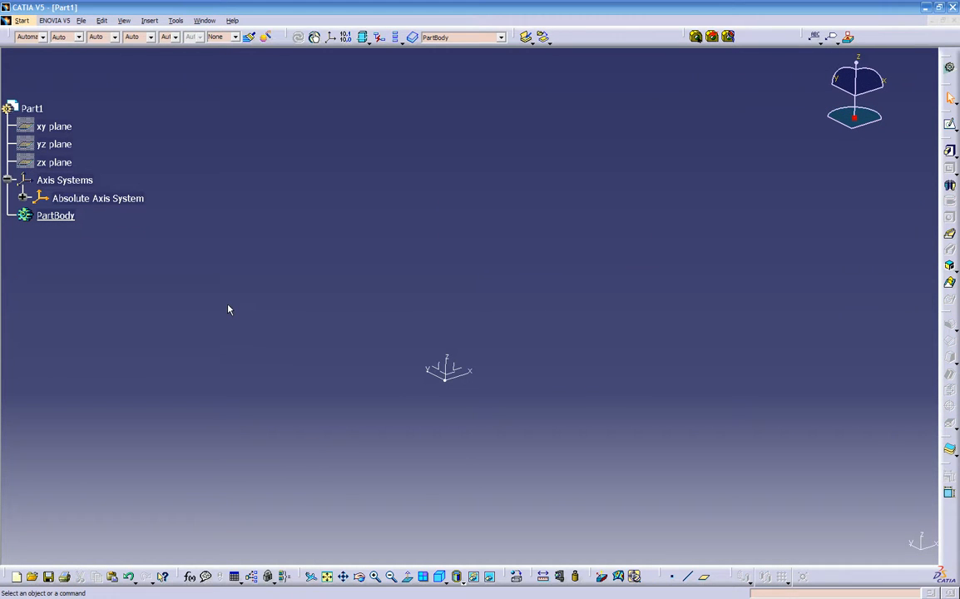
Start a new sketch on the xy plane of the absolute axis system at the origin.
middle_drag(516, 405, 560, 342)
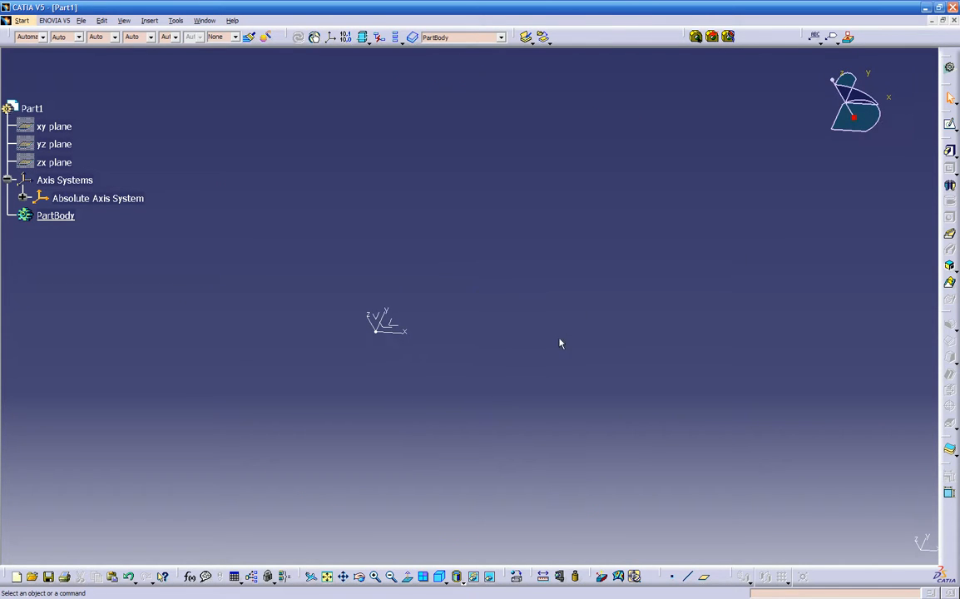
click(948, 124)
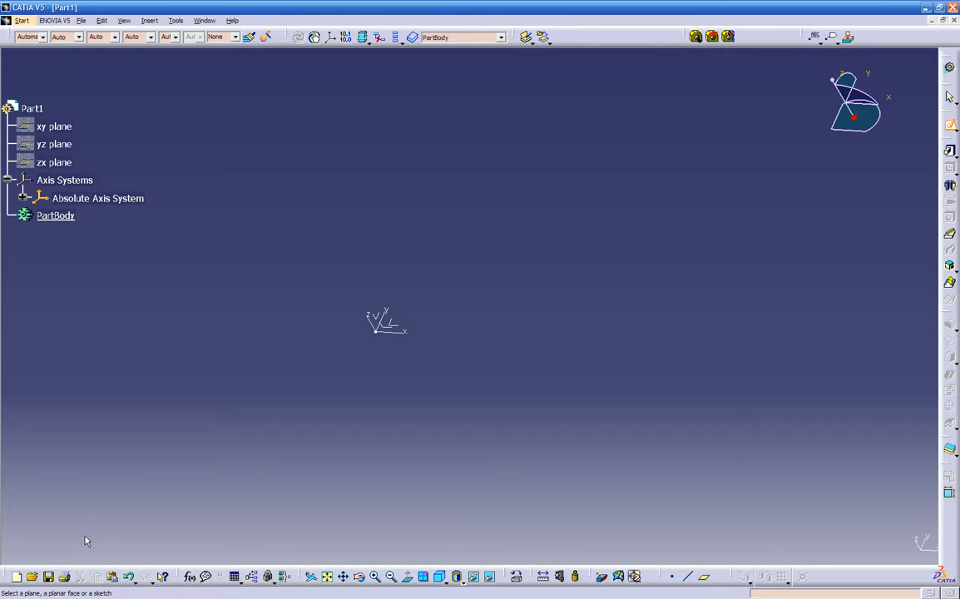
click(394, 322)
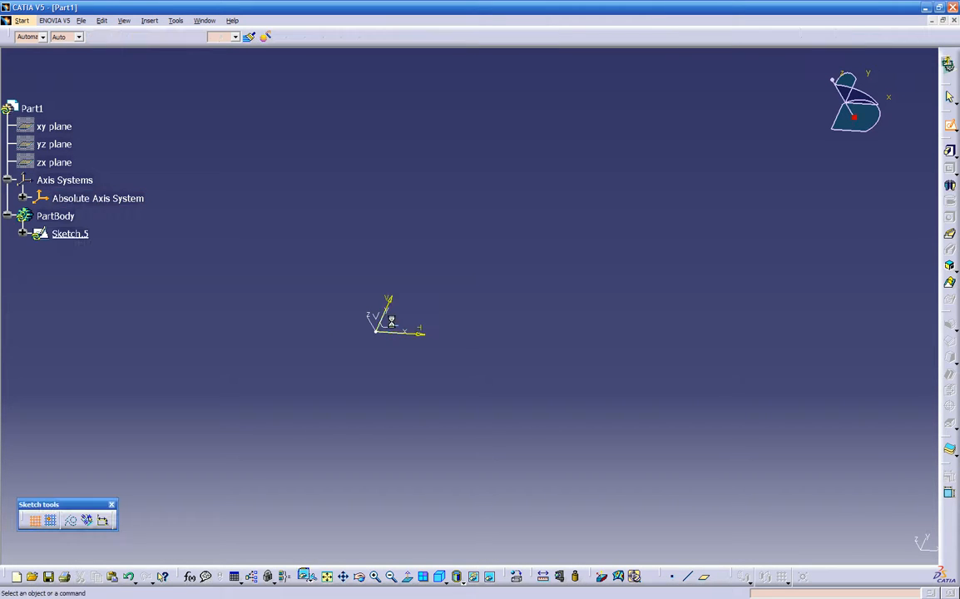
mouse_move(447, 336)
middle_down()
mouse_move(461, 362)
mouse_move(398, 379)
middle_up()
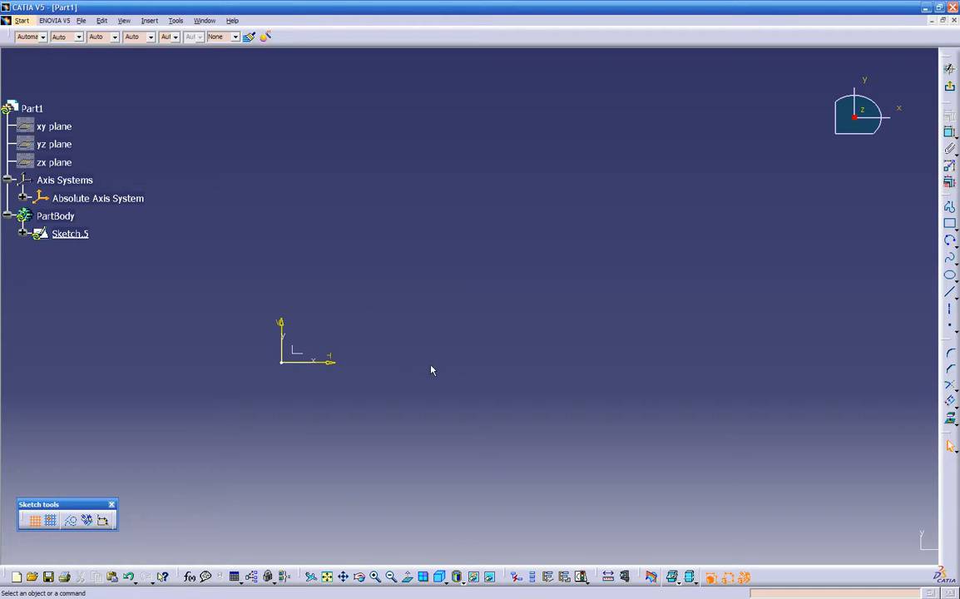
Sketch a rectangle about 182 in wide and 124 in high, up and to the right of the origin.
click(949, 223)
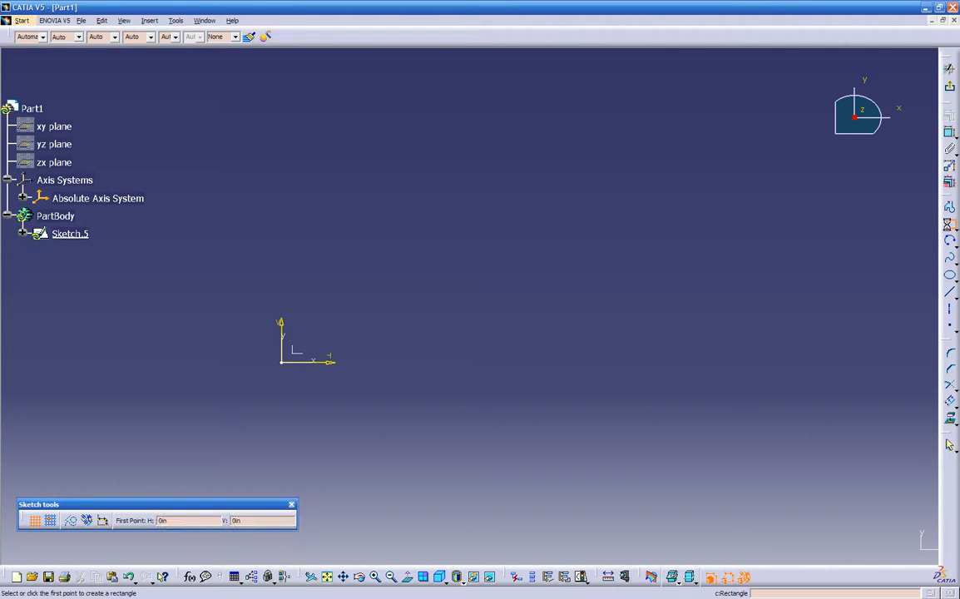
click(429, 328)
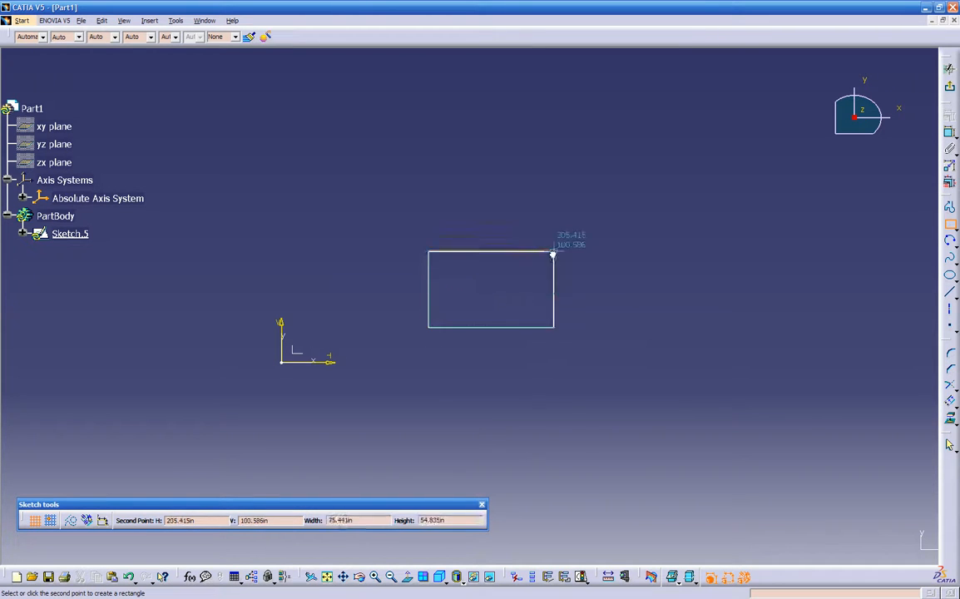
click(670, 192)
mouse_move(584, 366)
middle_down()
mouse_move(658, 276)
mouse_move(640, 333)
mouse_move(651, 274)
mouse_move(538, 381)
mouse_move(539, 396)
middle_up()
middle_drag(548, 353, 527, 340)
click(854, 148)
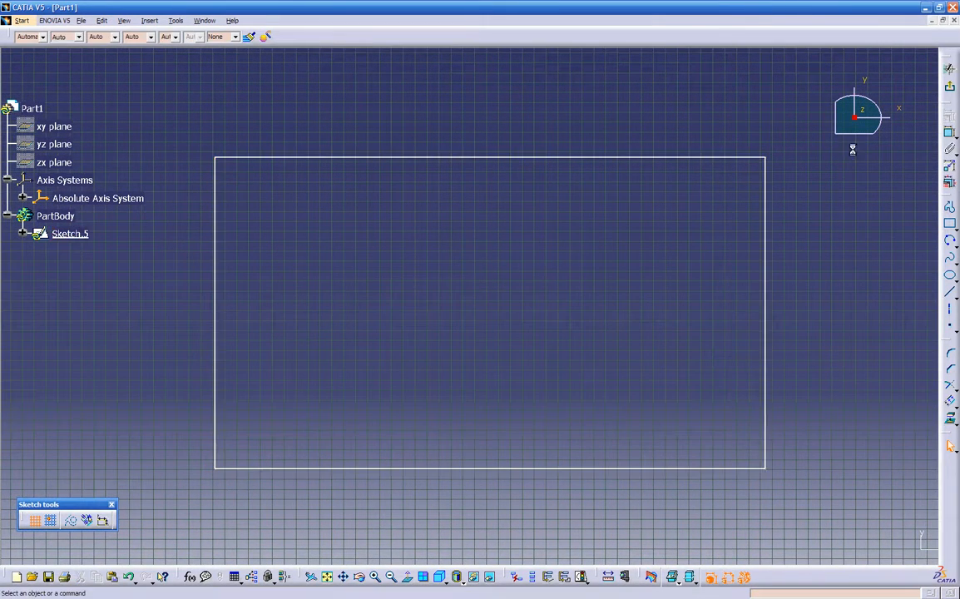
Dimension the distance between the rectangle's two vertical sides and set it to 10 in.
click(949, 133)
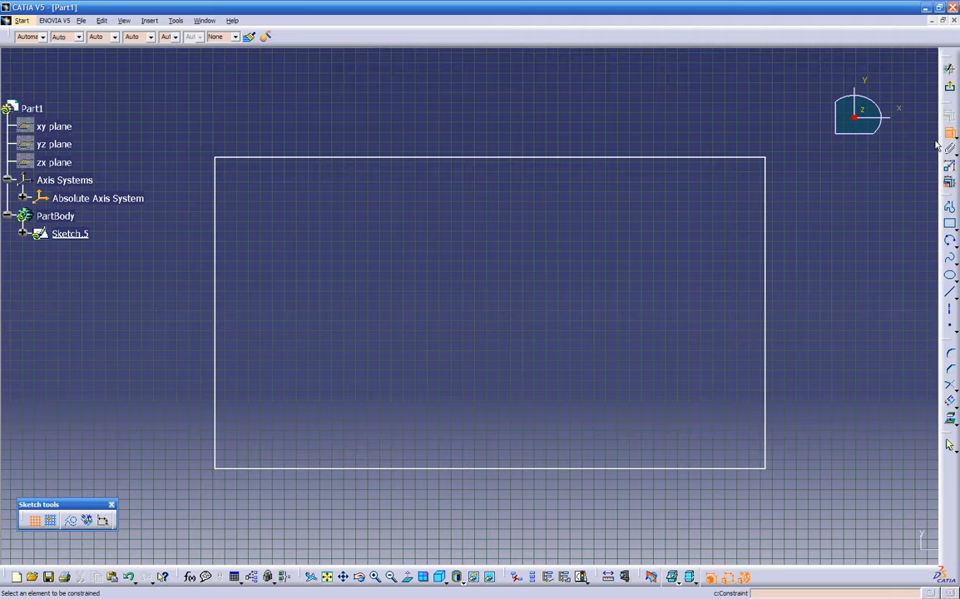
click(765, 274)
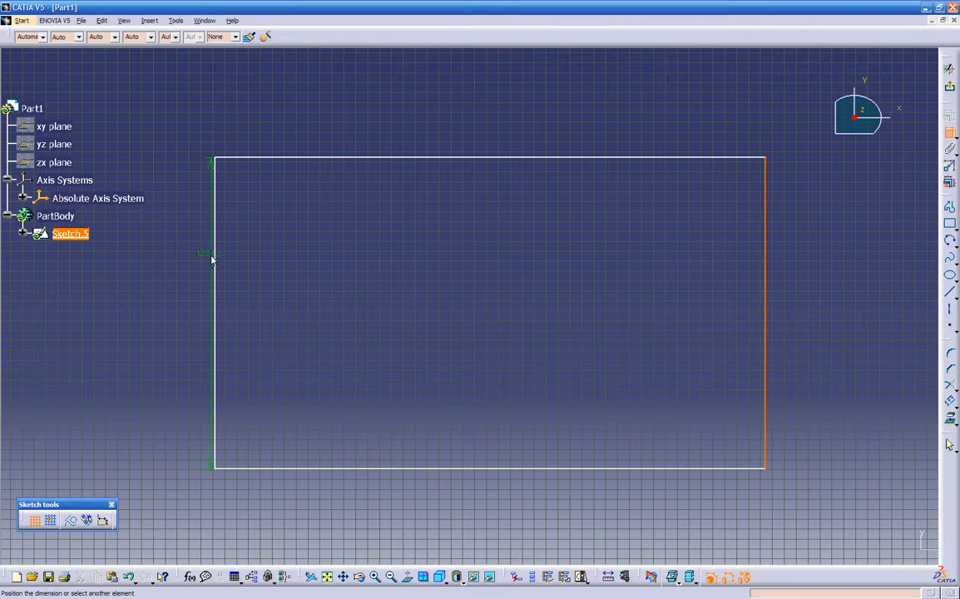
click(216, 263)
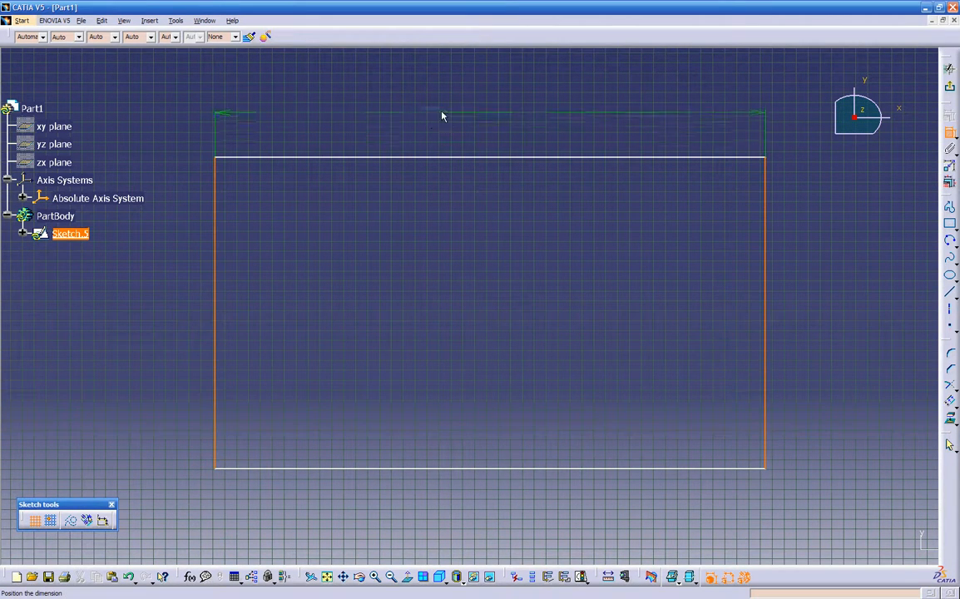
click(474, 108)
middle_drag(618, 332, 529, 352)
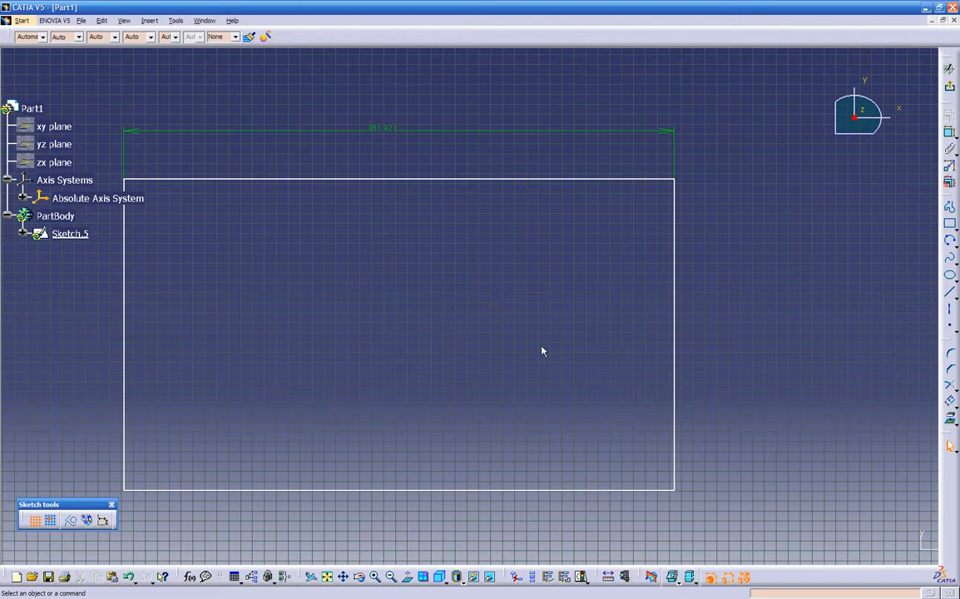
double_click(382, 128)
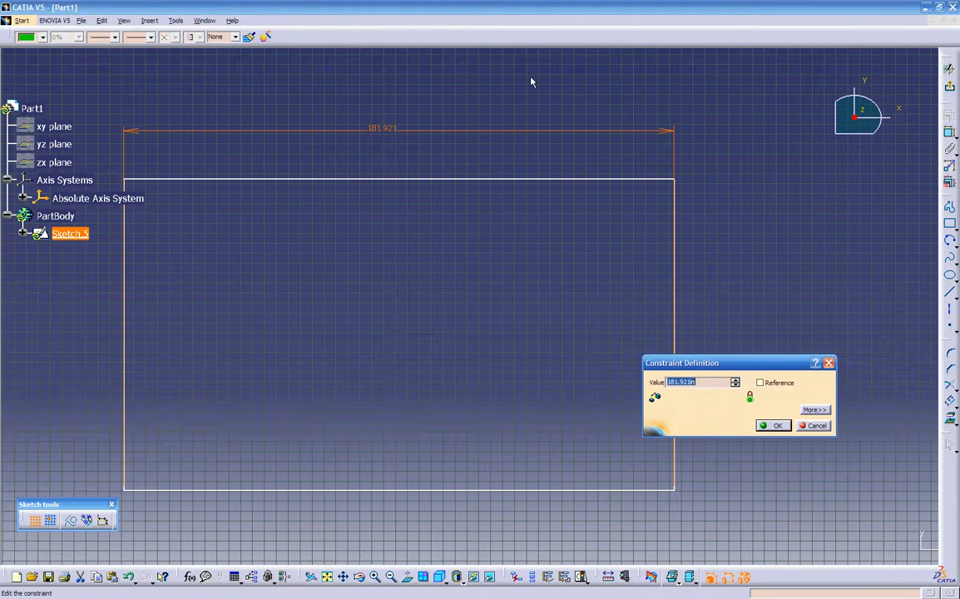
text(10)
key(Return)
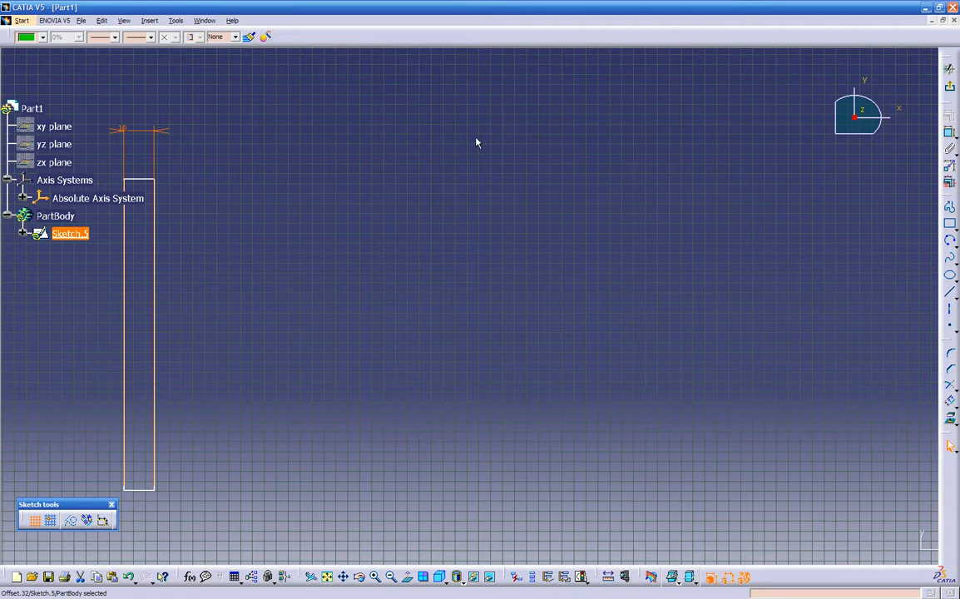
click(426, 193)
Dimension the distance between the rectangle's two horizontal sides and set it to 5 in.
middle_drag(426, 193, 684, 150)
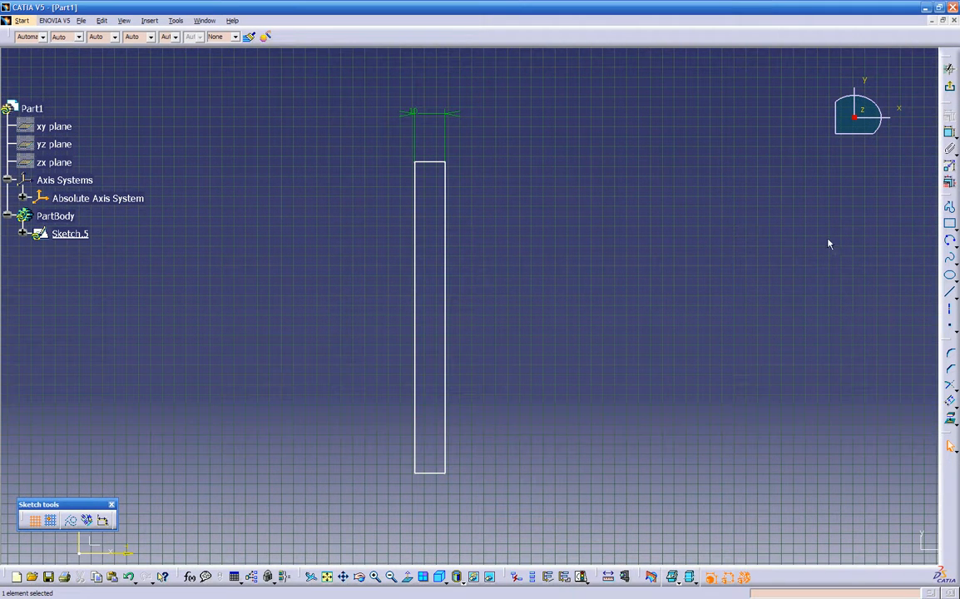
click(949, 132)
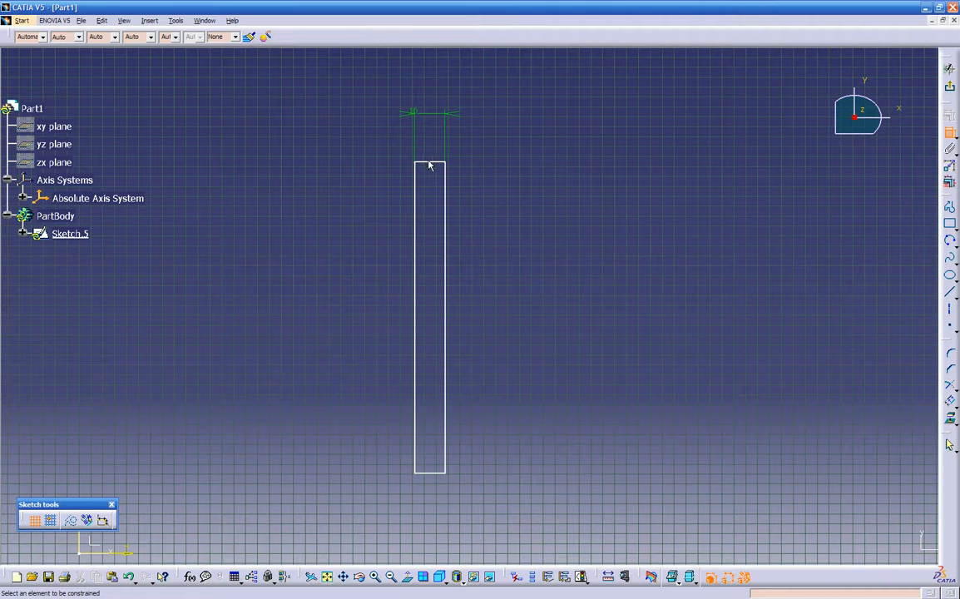
click(429, 164)
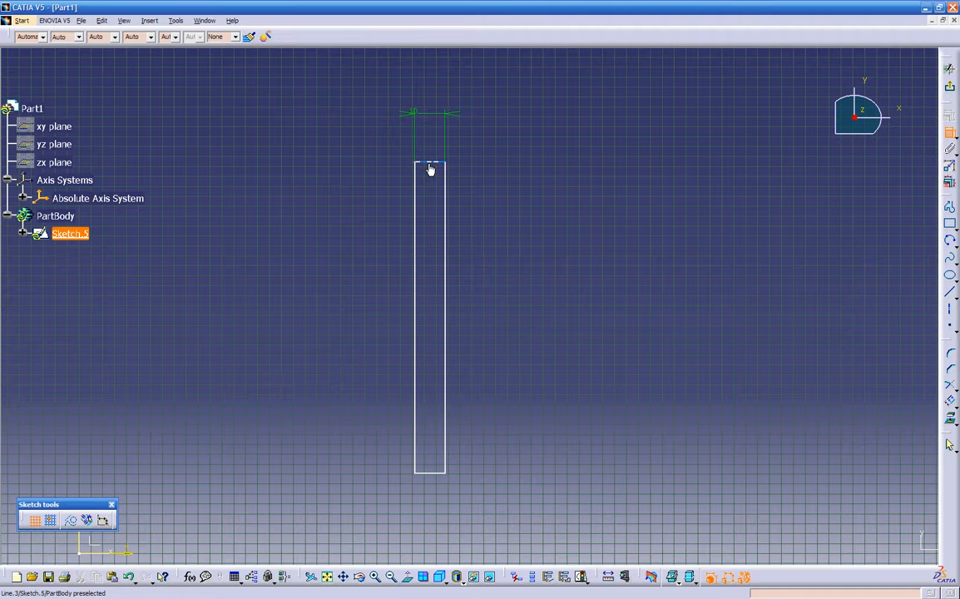
click(430, 473)
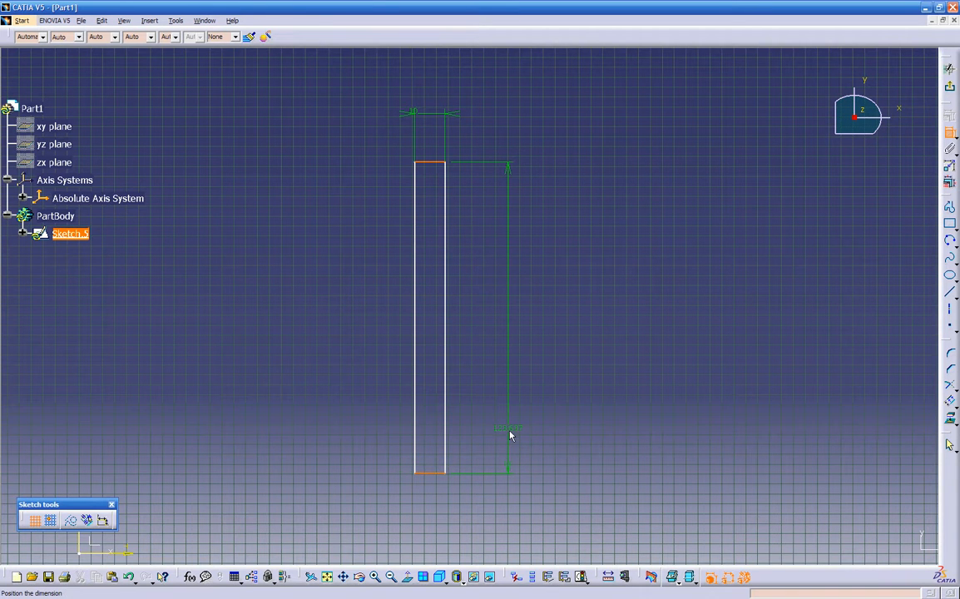
double_click(514, 430)
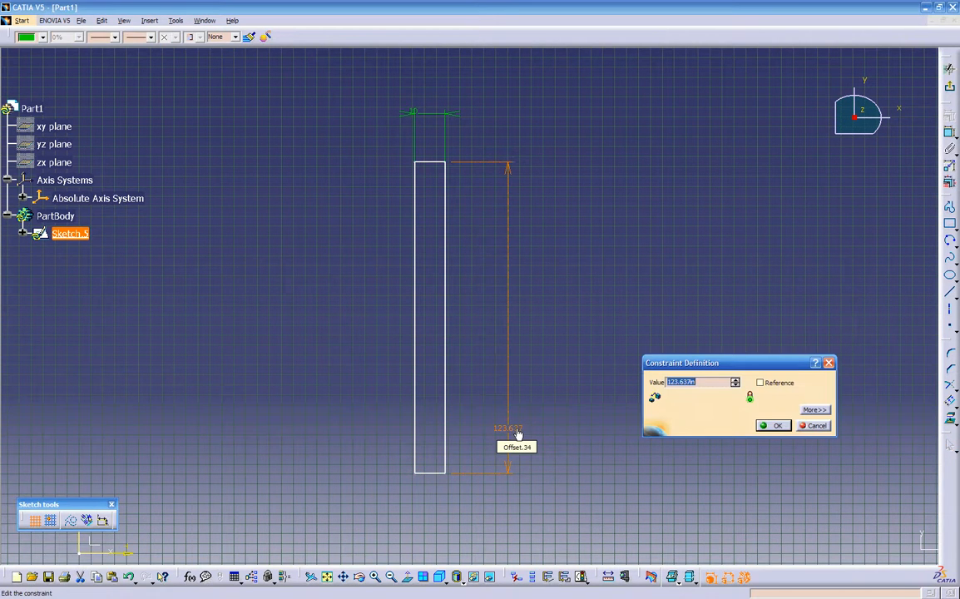
text(5)
key(Return)
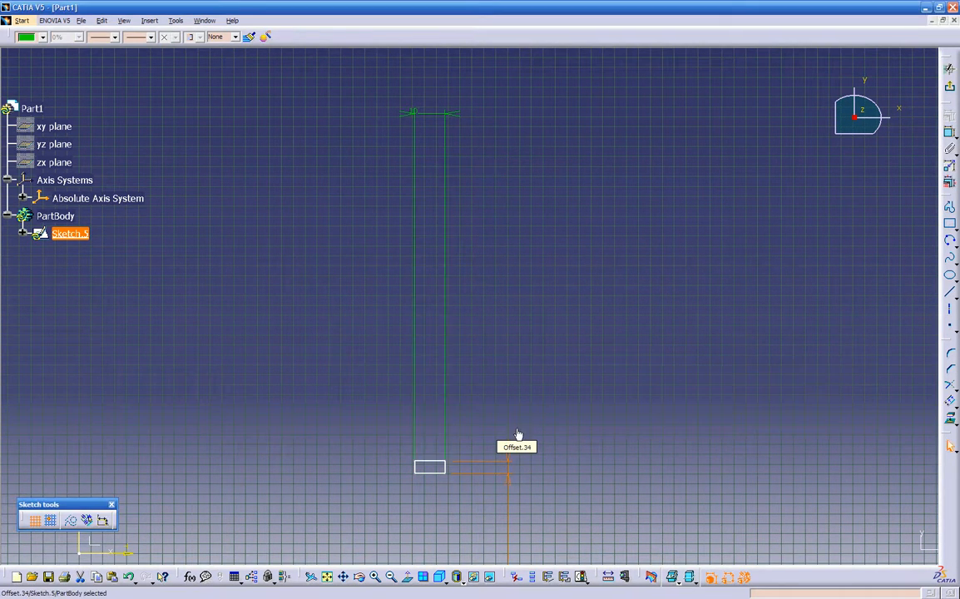
Move the width dimension close above the rectangle and bring the height dimension's value nearer to its extension lines.
click(594, 457)
mouse_move(596, 460)
middle_down()
mouse_move(589, 330)
mouse_move(690, 154)
mouse_move(588, 336)
mouse_move(686, 204)
mouse_move(553, 287)
mouse_move(520, 353)
mouse_move(497, 326)
mouse_move(437, 139)
middle_up()
click(668, 180)
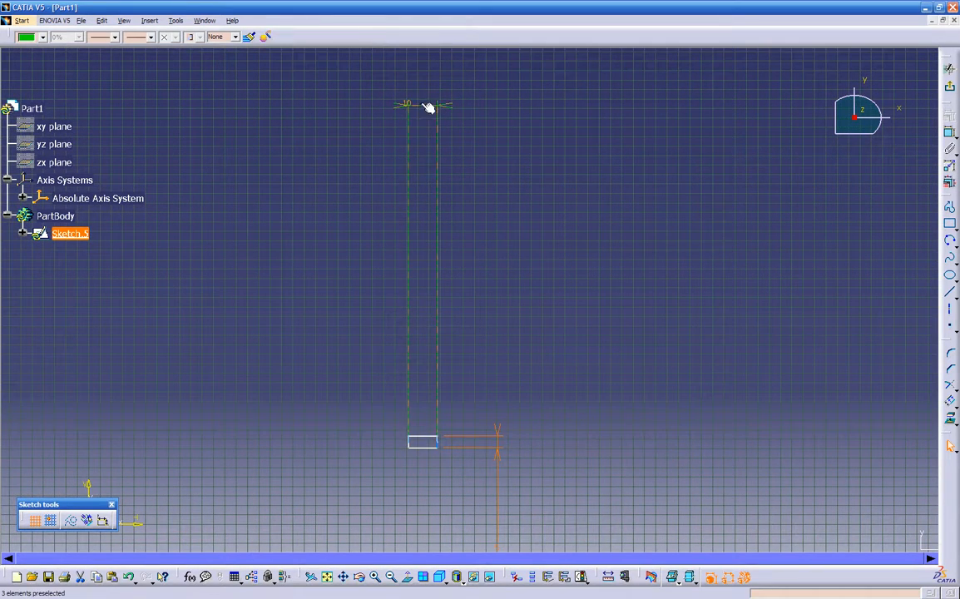
drag(427, 108, 424, 419)
mouse_move(451, 468)
middle_down()
mouse_move(498, 426)
mouse_move(539, 218)
middle_up()
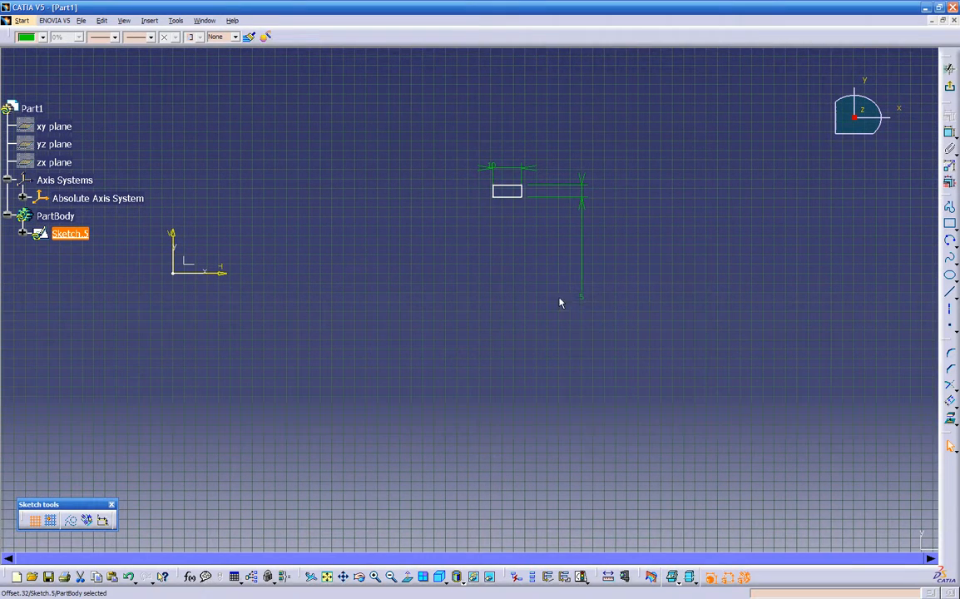
drag(583, 303, 582, 218)
mouse_move(582, 219)
middle_down()
mouse_move(450, 334)
mouse_move(514, 280)
mouse_move(448, 379)
mouse_move(465, 339)
mouse_move(429, 313)
middle_up()
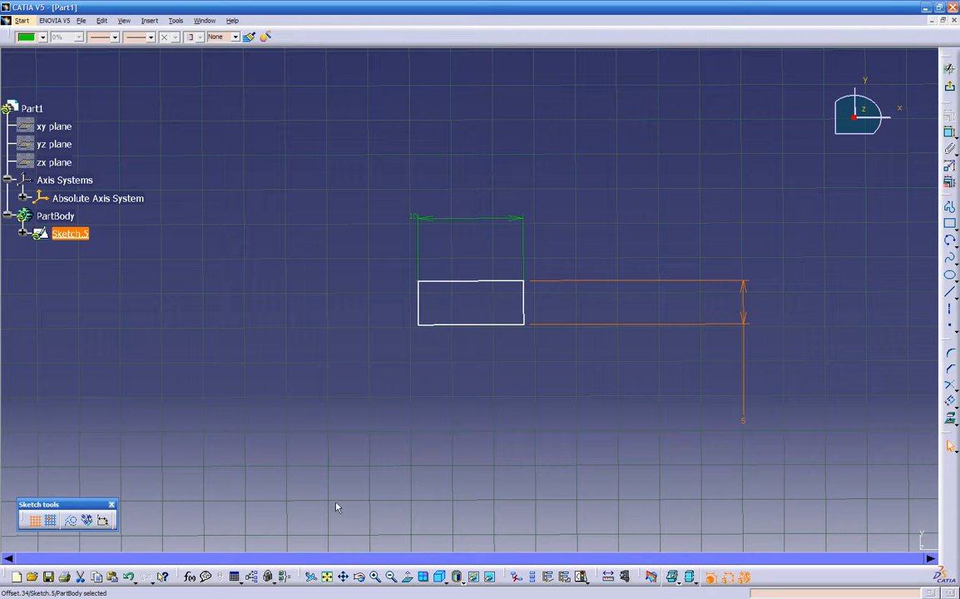
click(406, 579)
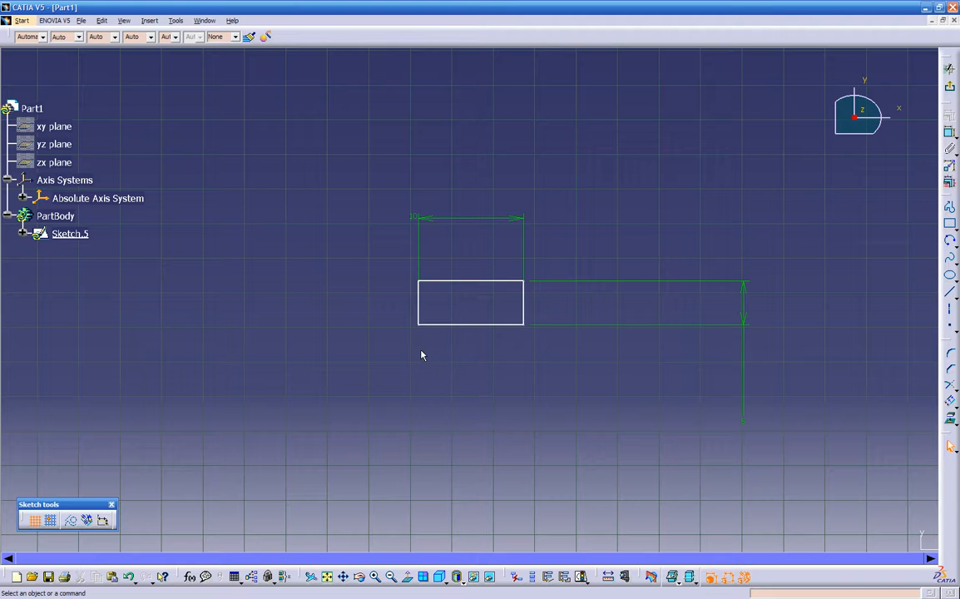
Link the rectangle's width dimension to its height dimension with an equality formula.
double_click(445, 219)
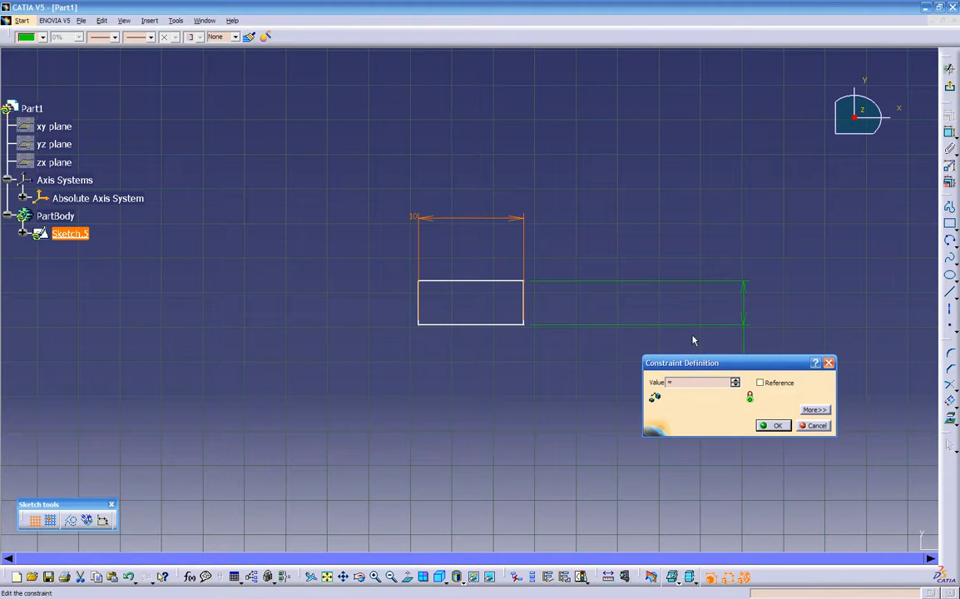
text(=)
middle_drag(681, 332, 471, 274)
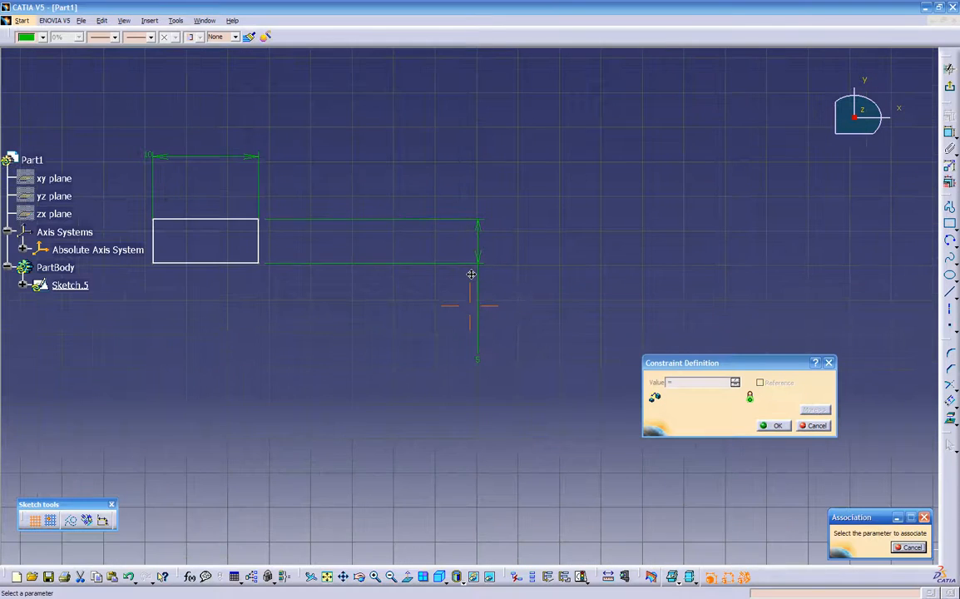
click(477, 346)
middle_drag(358, 420, 508, 474)
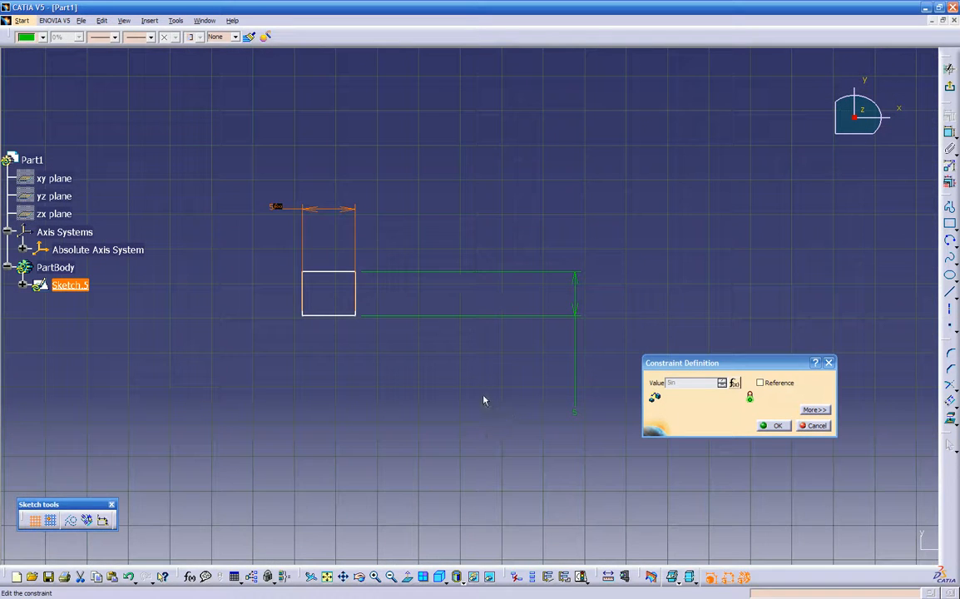
click(773, 425)
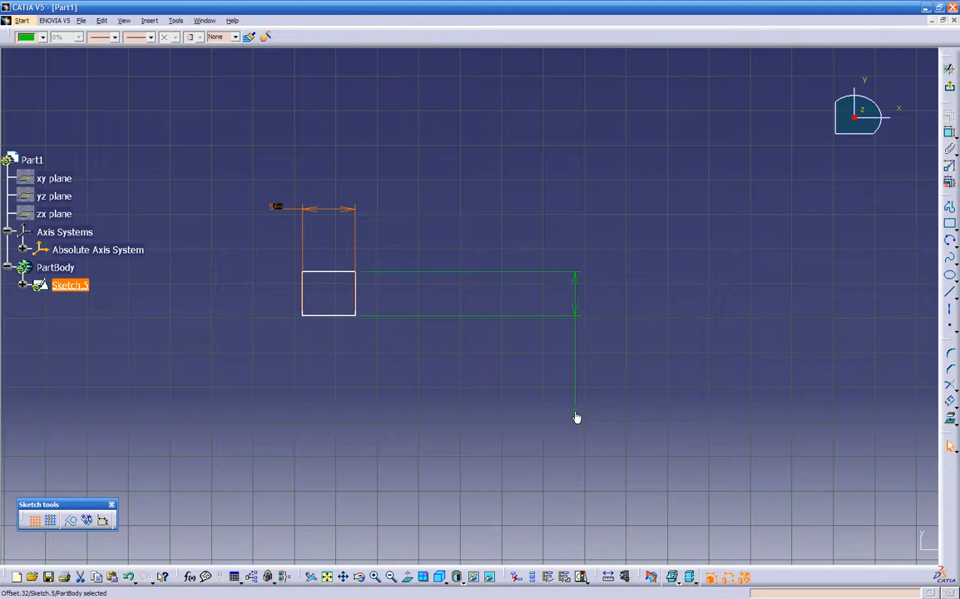
middle_drag(350, 374, 387, 414)
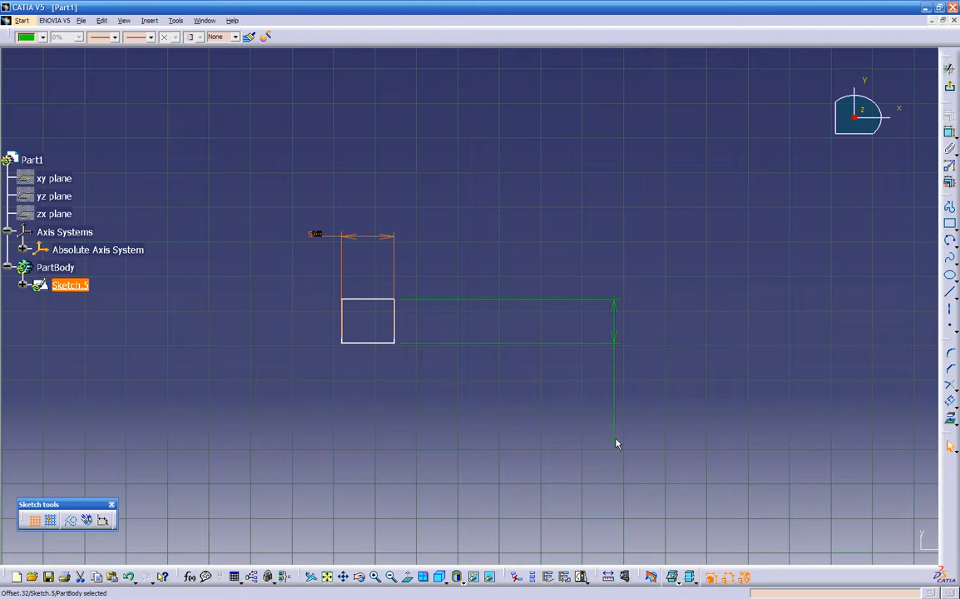
double_click(614, 334)
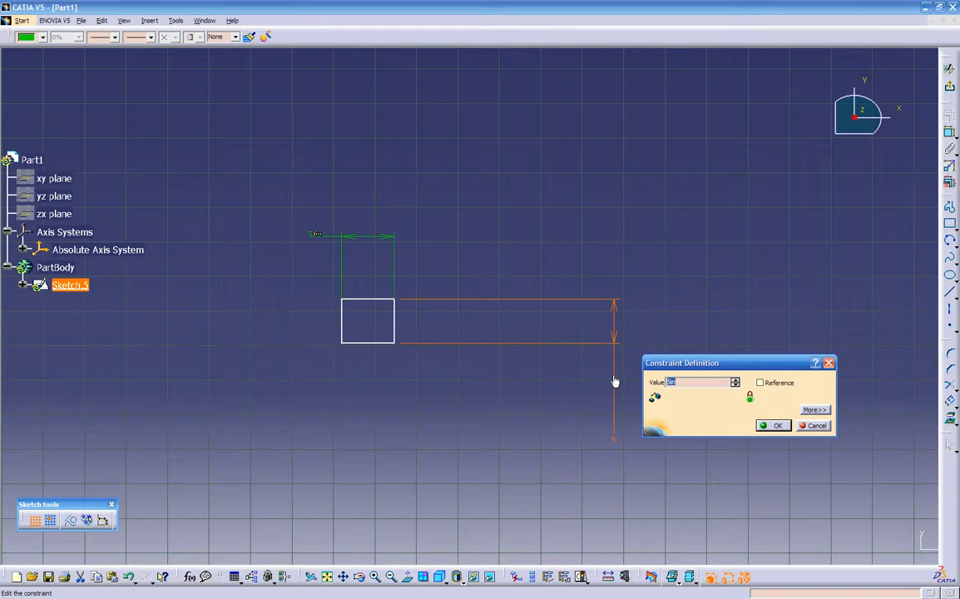
right_click(688, 384)
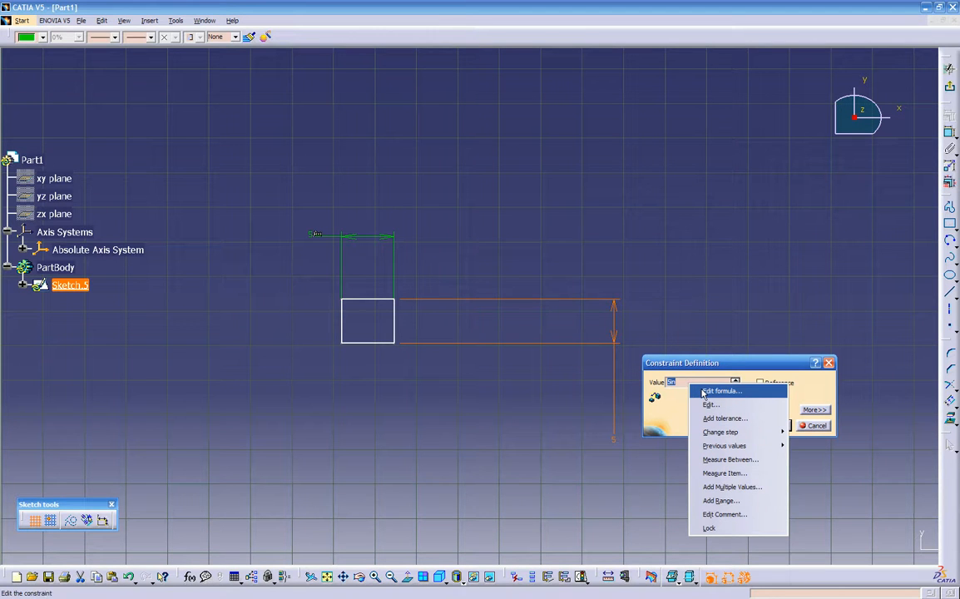
click(716, 390)
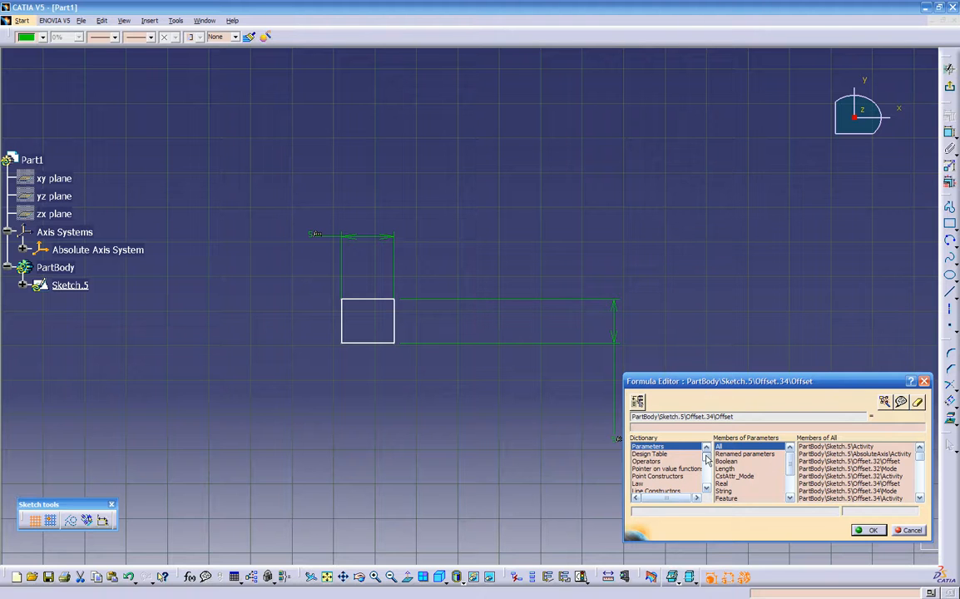
click(909, 530)
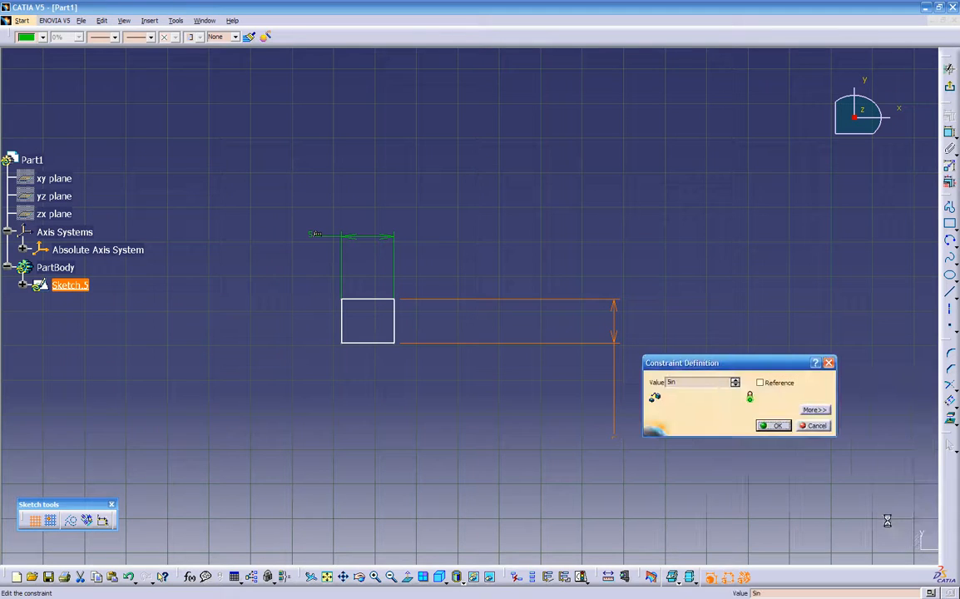
click(813, 425)
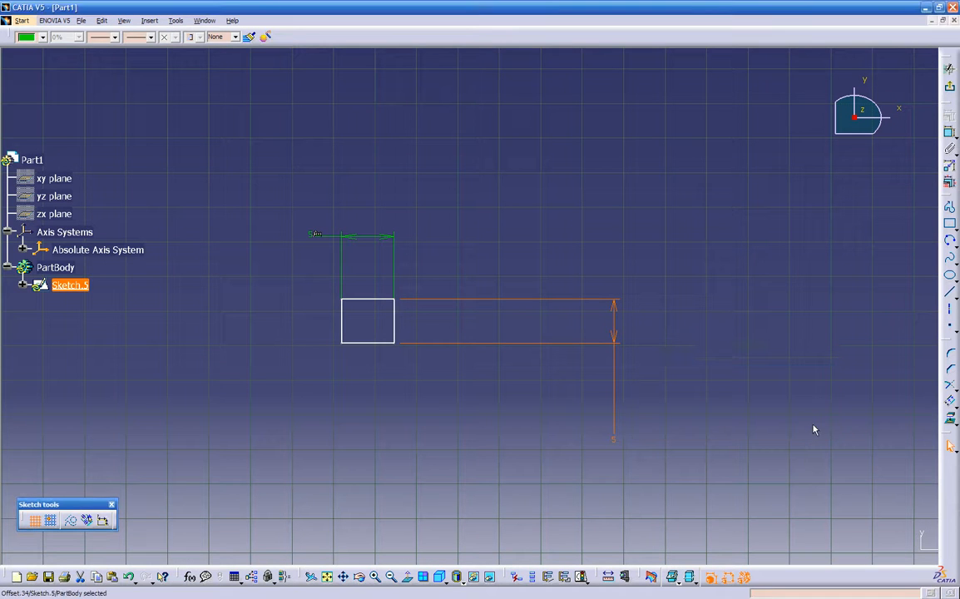
click(500, 463)
Create a new single-value user parameter of type Length for the part.
click(187, 577)
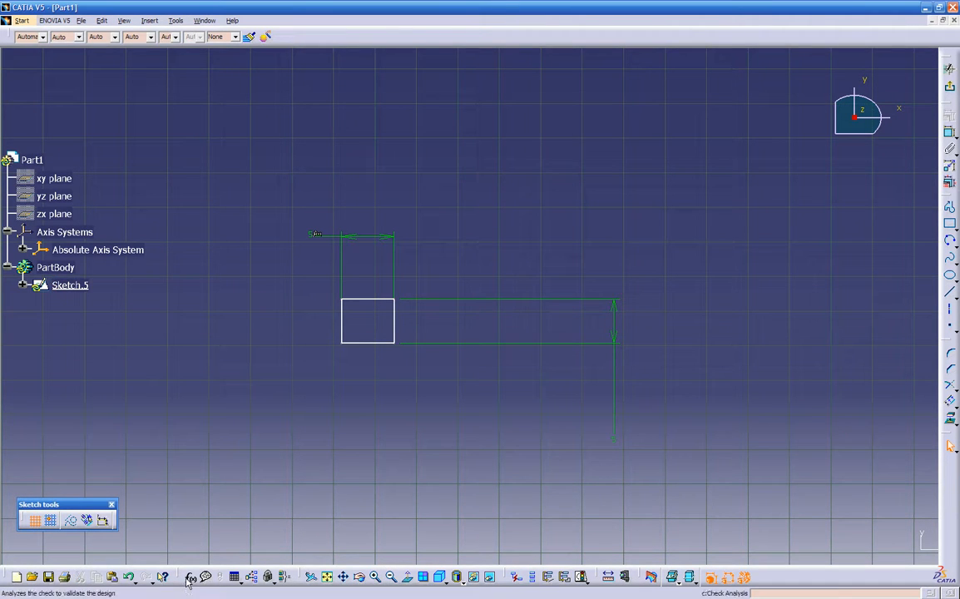
click(189, 577)
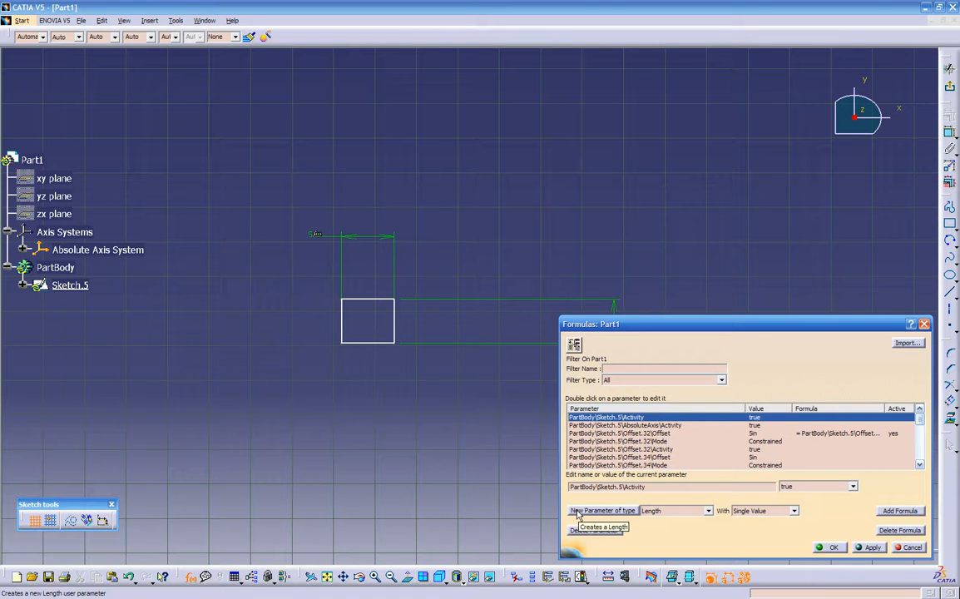
click(579, 510)
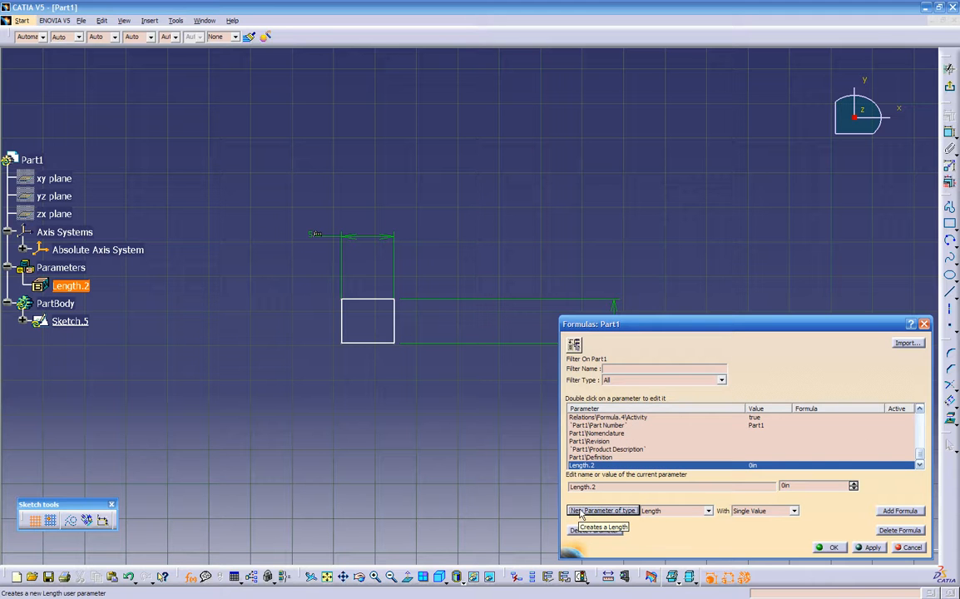
click(580, 486)
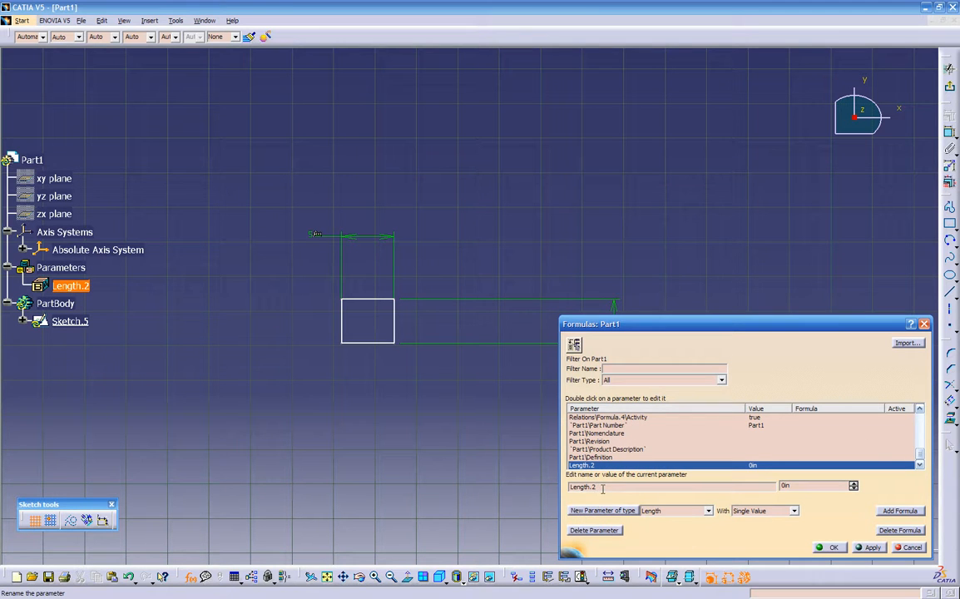
click(665, 512)
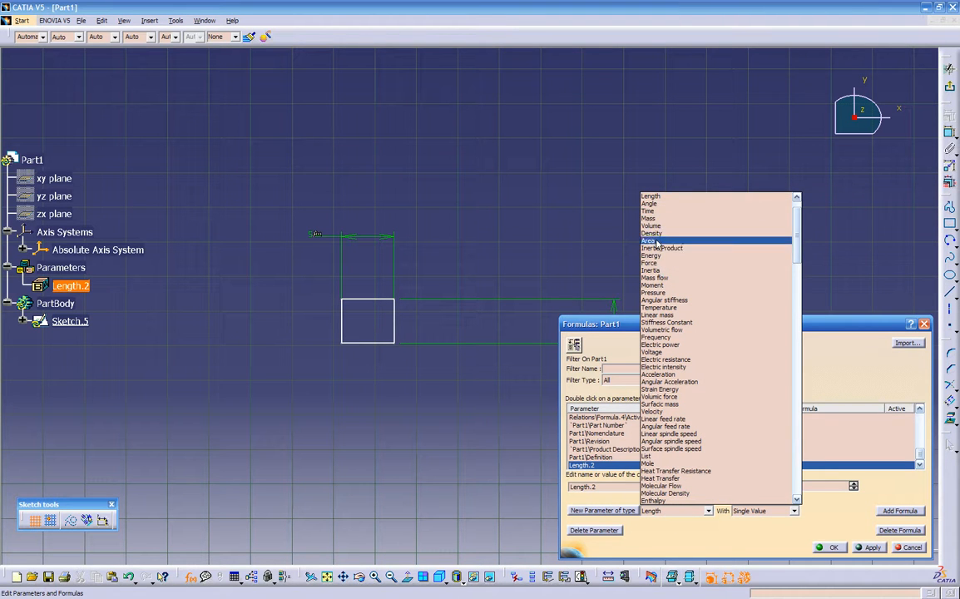
click(657, 197)
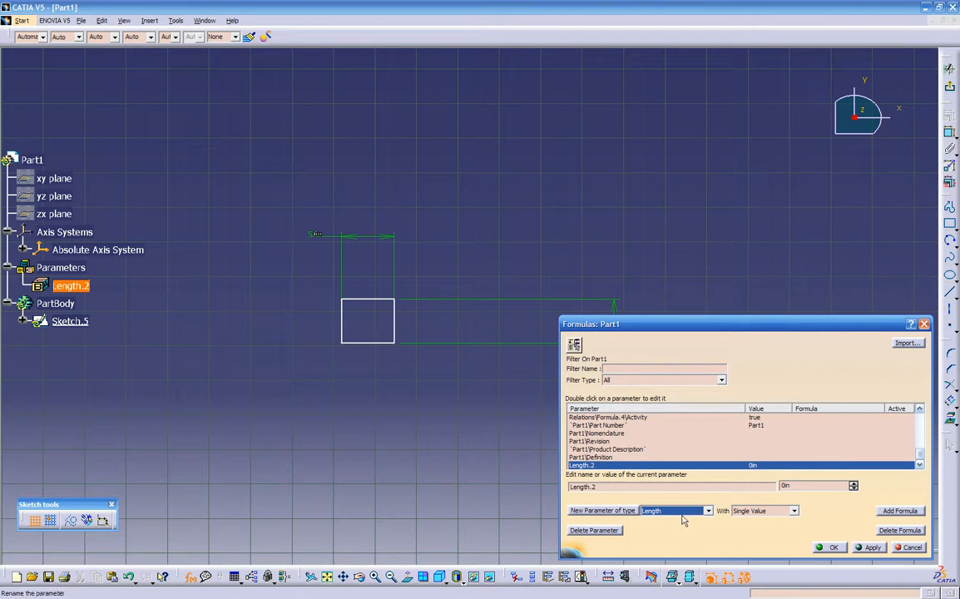
Rename the new length parameter as "length_ test" and set its value to 10 in.
double_click(601, 486)
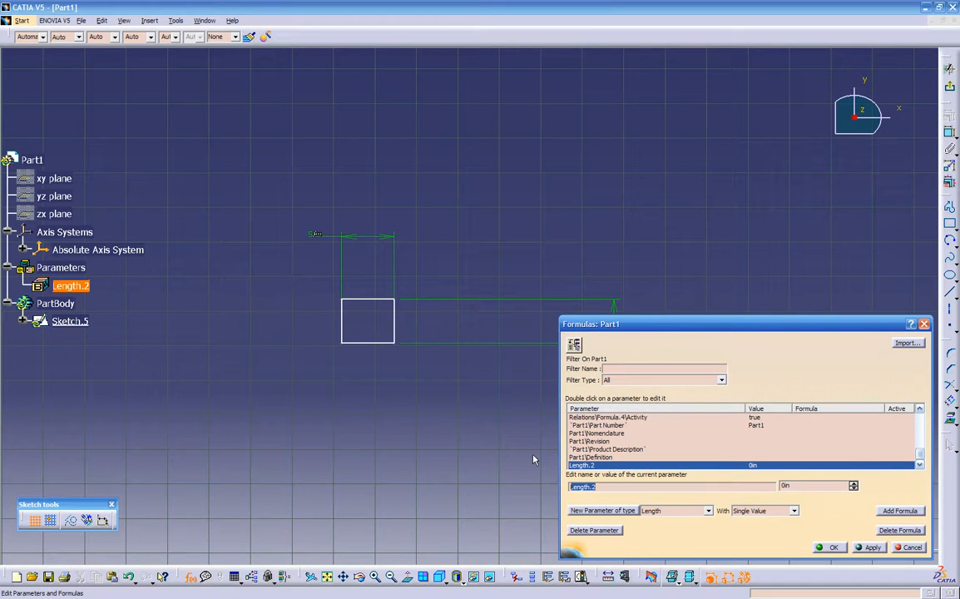
text(le)
key(Tab)
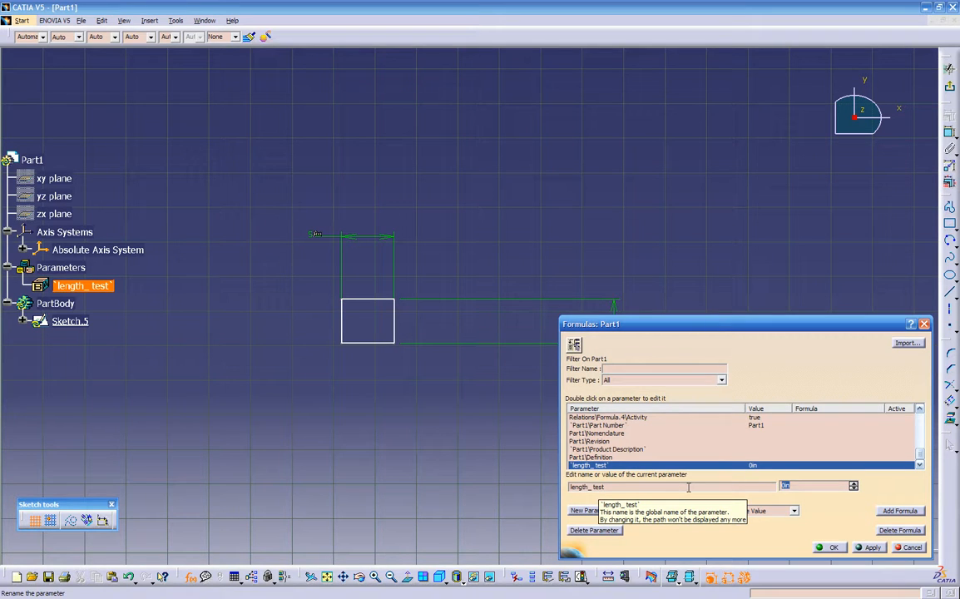
text(10)
key(Return)
click(861, 548)
click(834, 549)
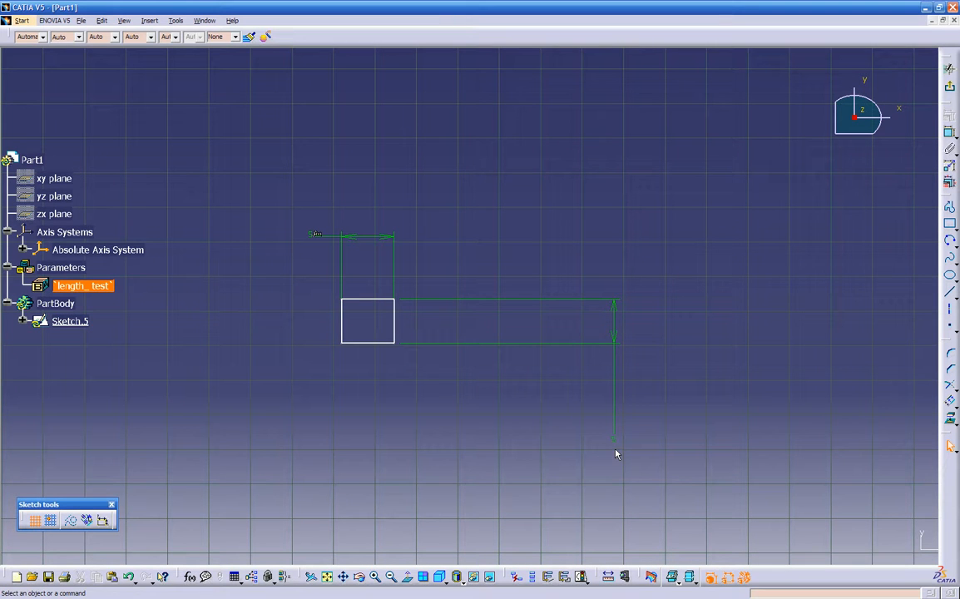
Drive the rectangle's height dimension with a formula that references the "length_ test" parameter.
double_click(619, 442)
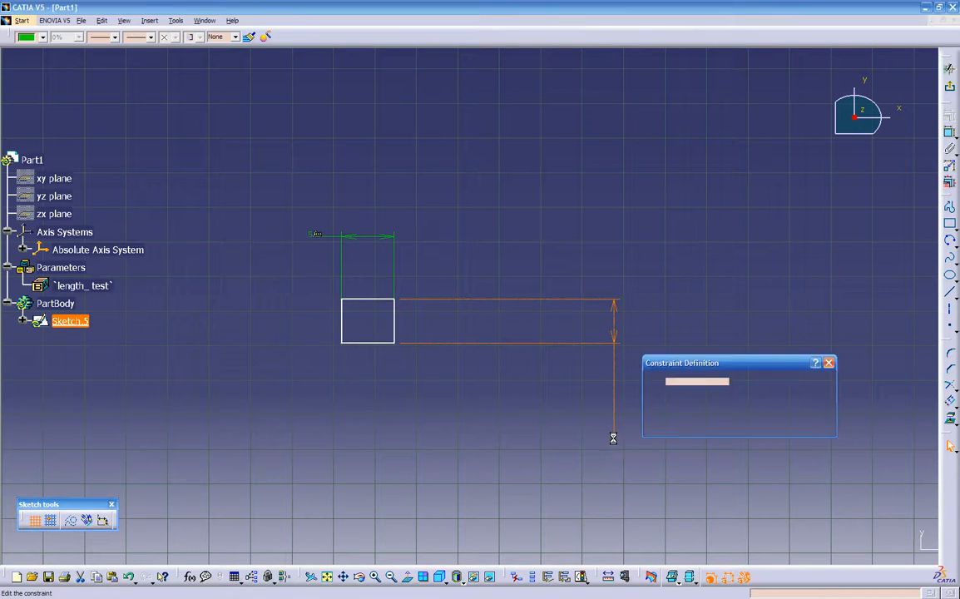
right_click(688, 386)
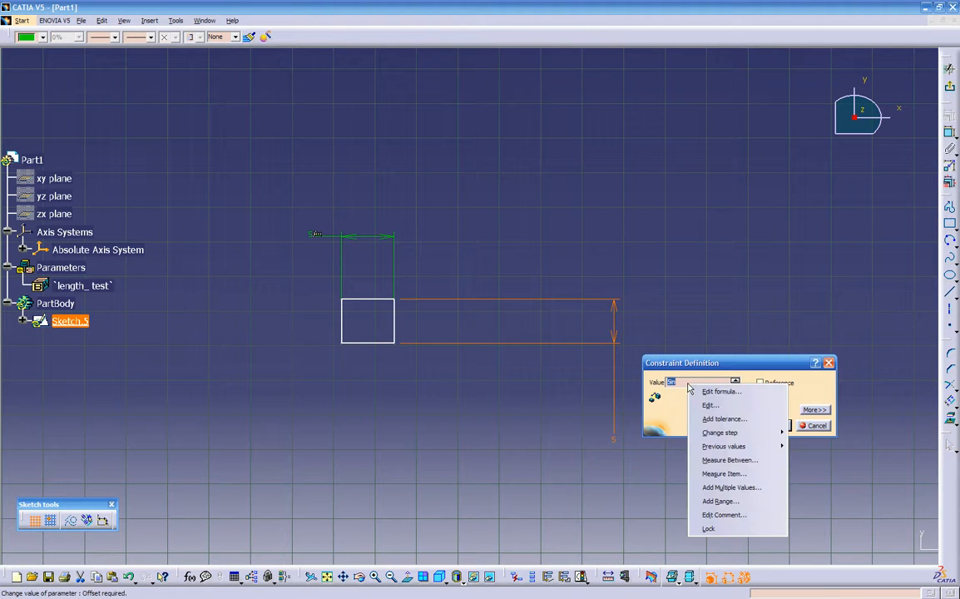
click(713, 391)
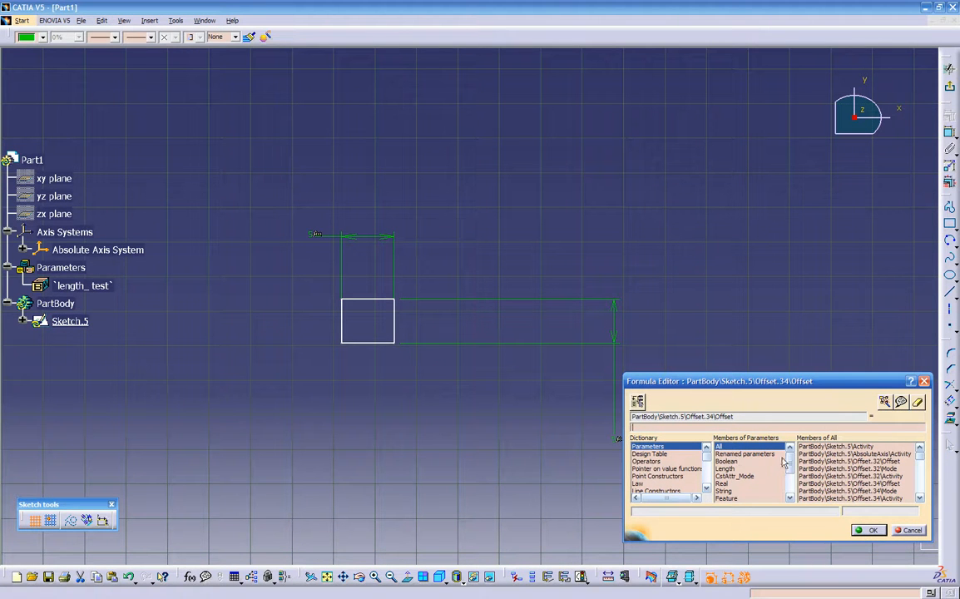
mouse_move(790, 463)
mouse_down()
mouse_move(791, 486)
mouse_move(790, 463)
mouse_up()
click(720, 461)
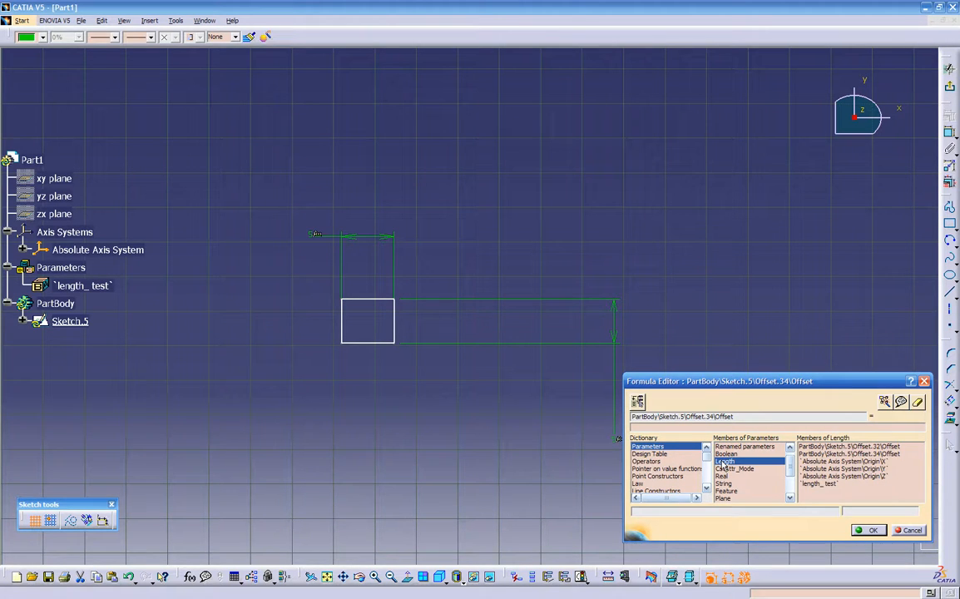
double_click(810, 486)
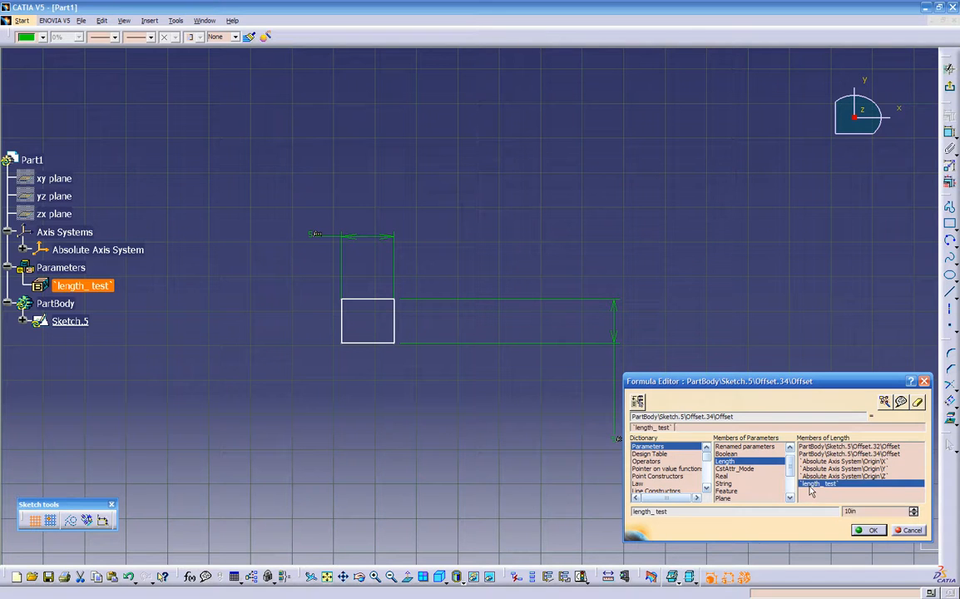
click(869, 531)
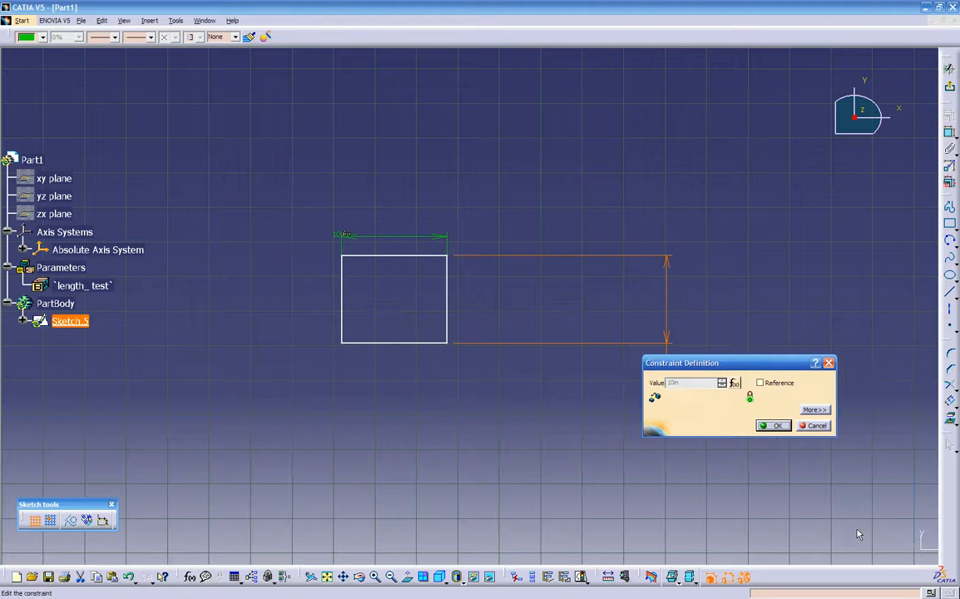
drag(758, 365, 522, 416)
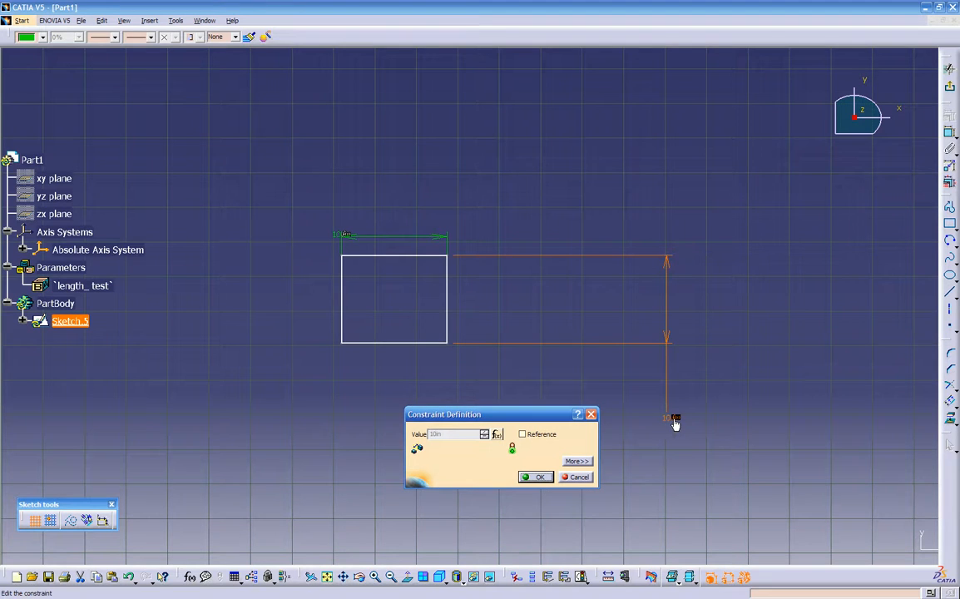
click(538, 477)
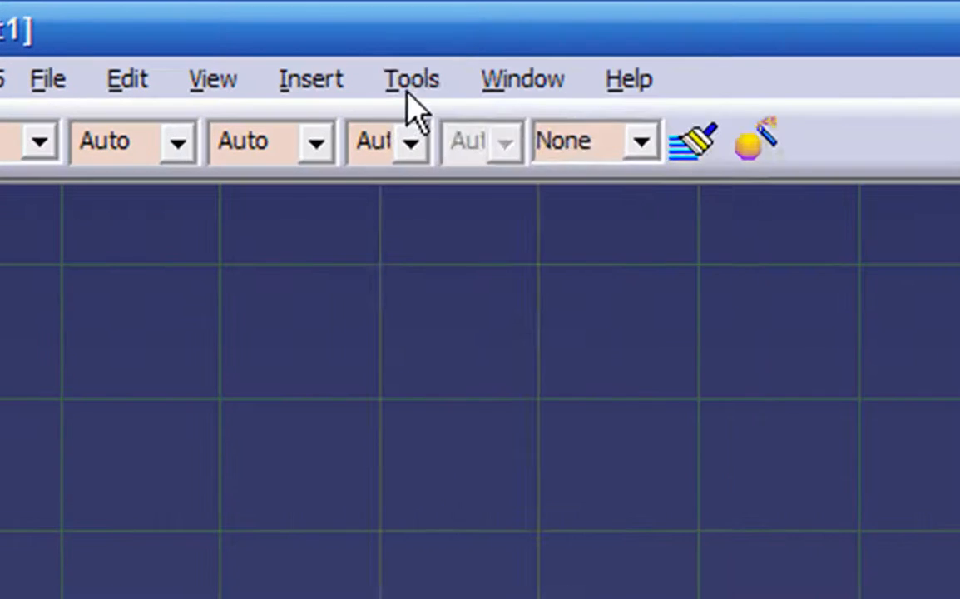
Turn off the display of Parameters in the specification tree in the Part Infrastructure options.
click(176, 21)
click(478, 468)
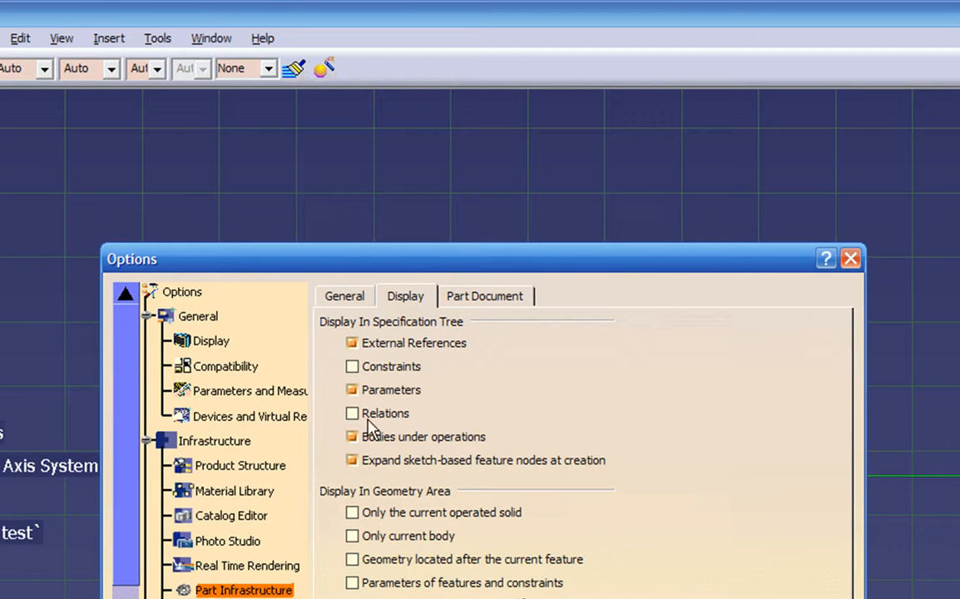
click(370, 395)
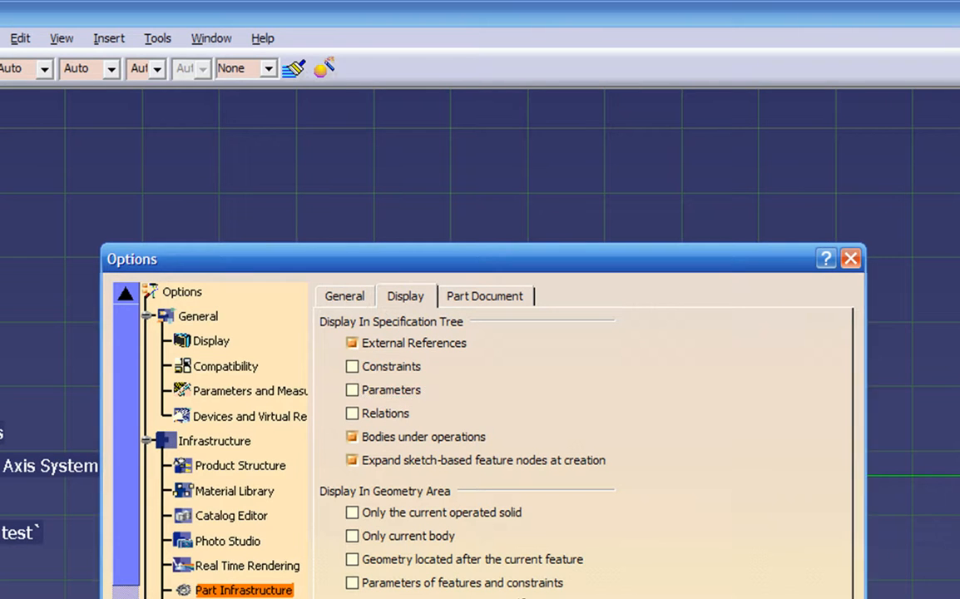
click(479, 468)
scroll(219, 316, up, 3)
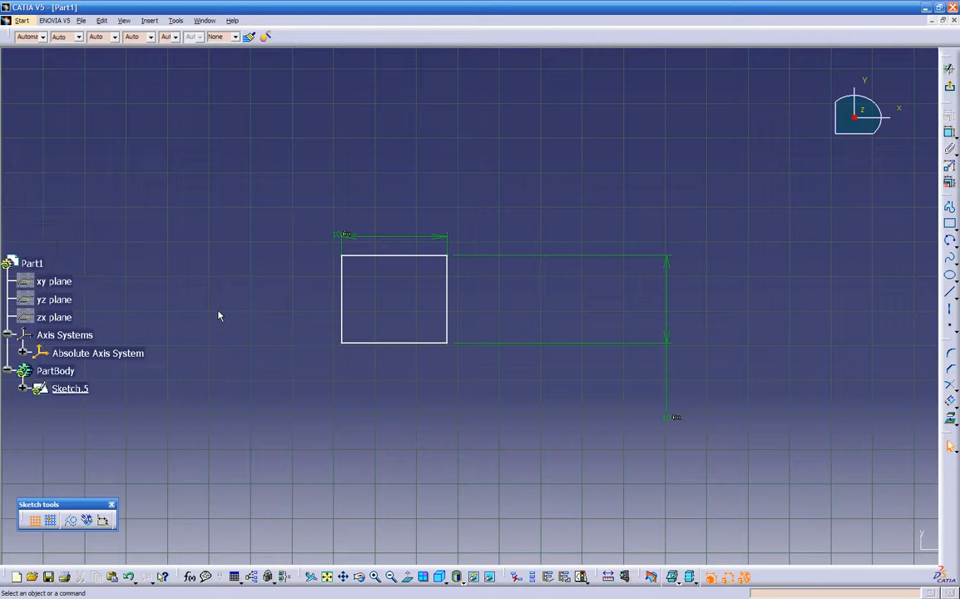
scroll(219, 316, down, 3)
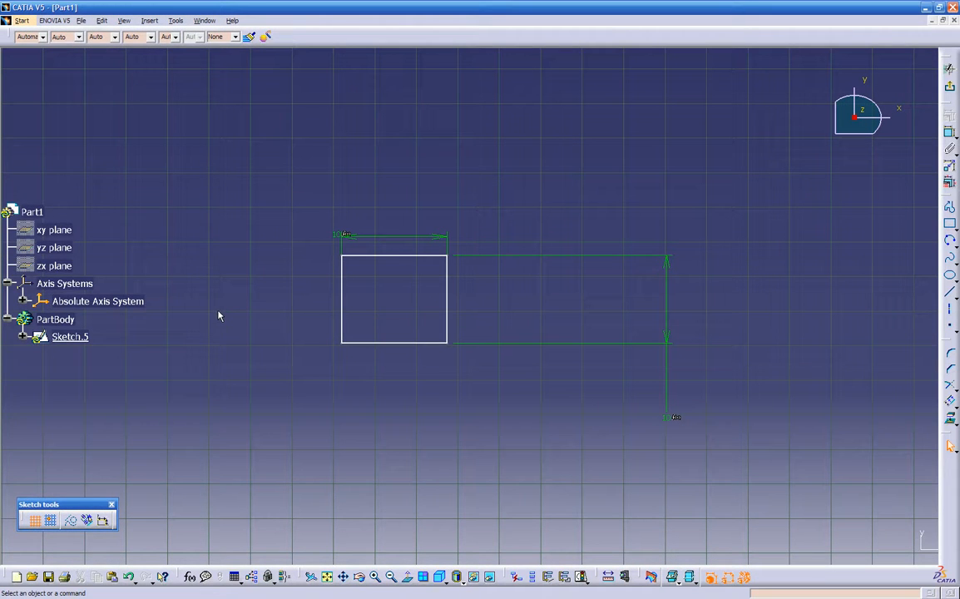
Turn on the display of Parameters in the specification tree in the Part Infrastructure options.
click(175, 20)
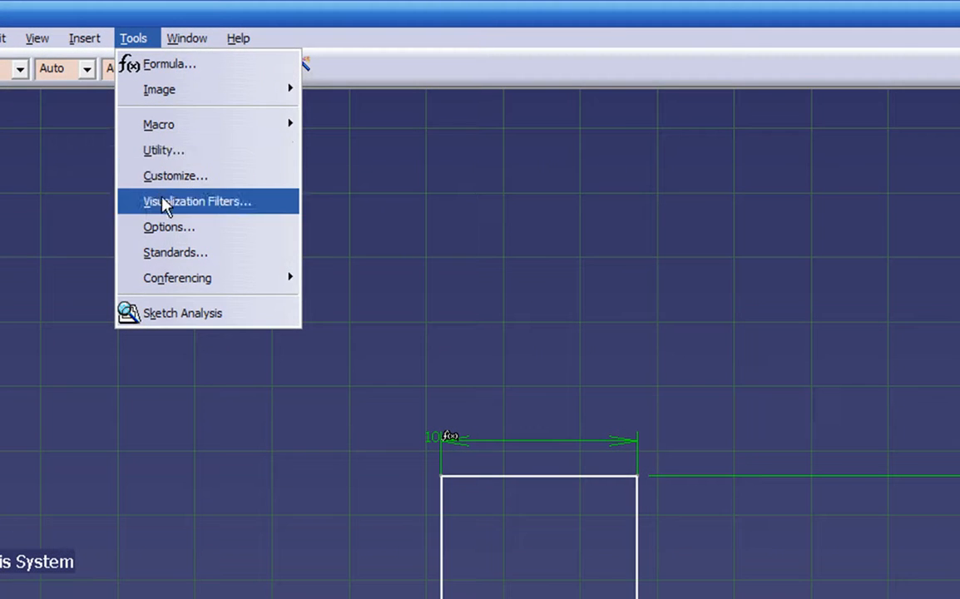
click(160, 221)
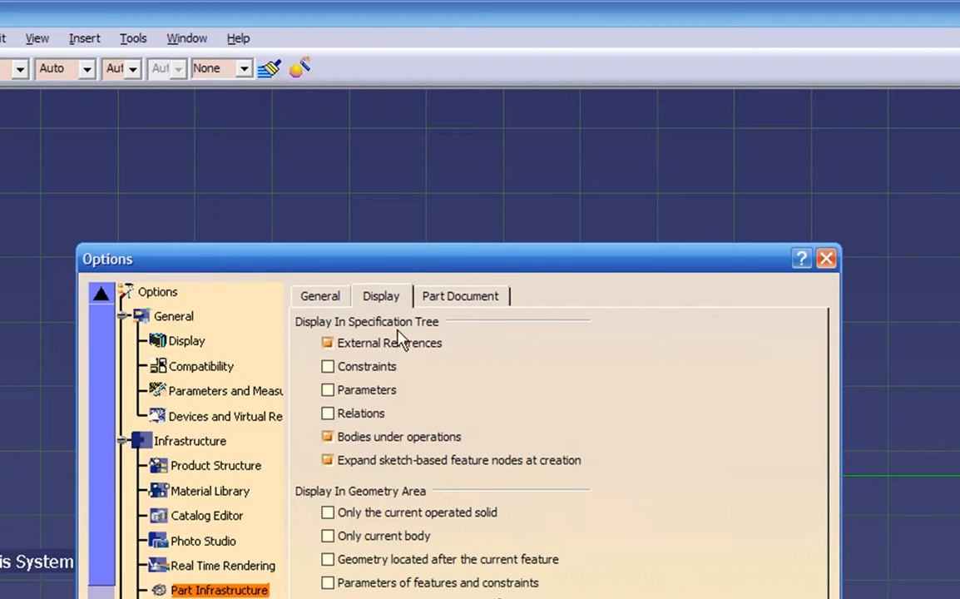
click(341, 398)
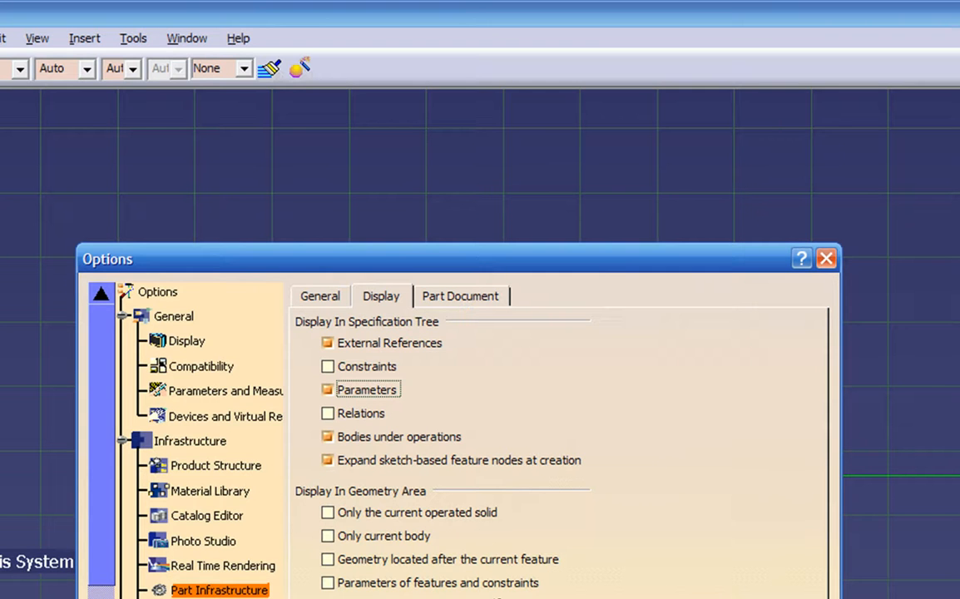
click(489, 432)
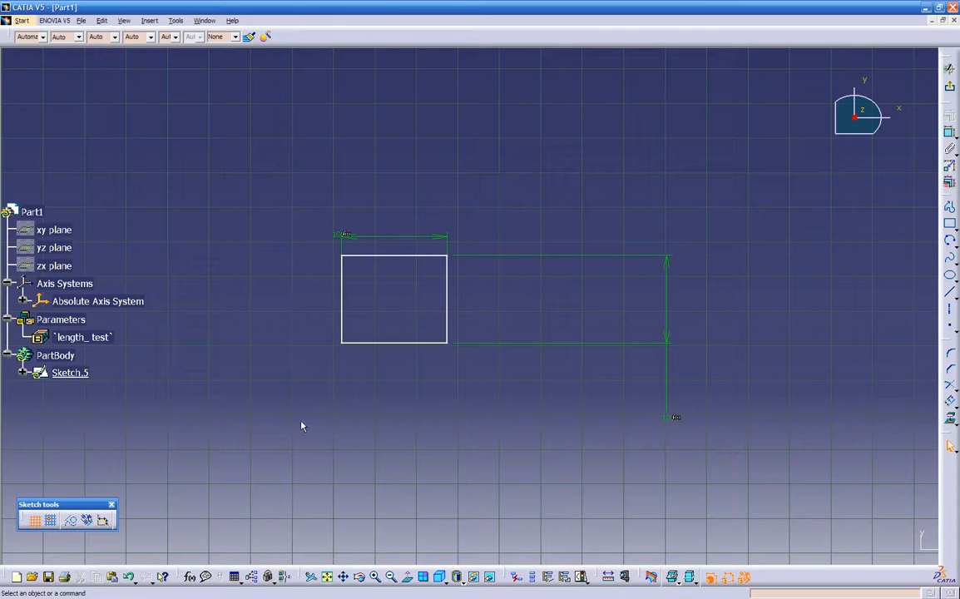
Set the "length_ test" parameter to 50 in, leaving the sketch for the 3D part view.
click(97, 339)
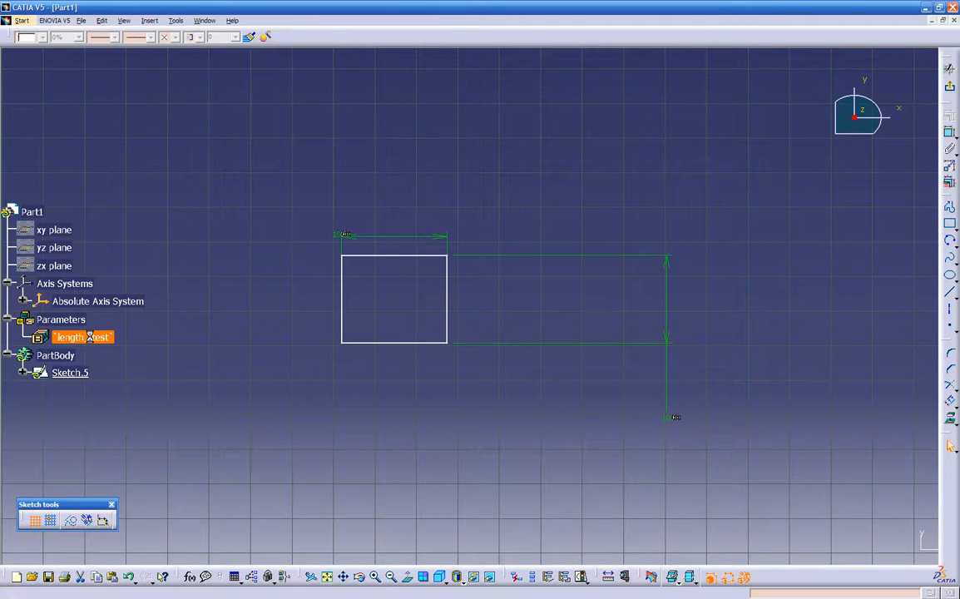
mouse_move(168, 357)
middle_down()
mouse_move(222, 330)
mouse_move(215, 381)
mouse_move(229, 347)
mouse_move(266, 343)
mouse_move(315, 391)
mouse_move(391, 357)
mouse_move(333, 466)
mouse_move(346, 520)
mouse_move(356, 401)
mouse_move(475, 422)
mouse_move(499, 384)
mouse_move(529, 375)
middle_up()
double_click(102, 341)
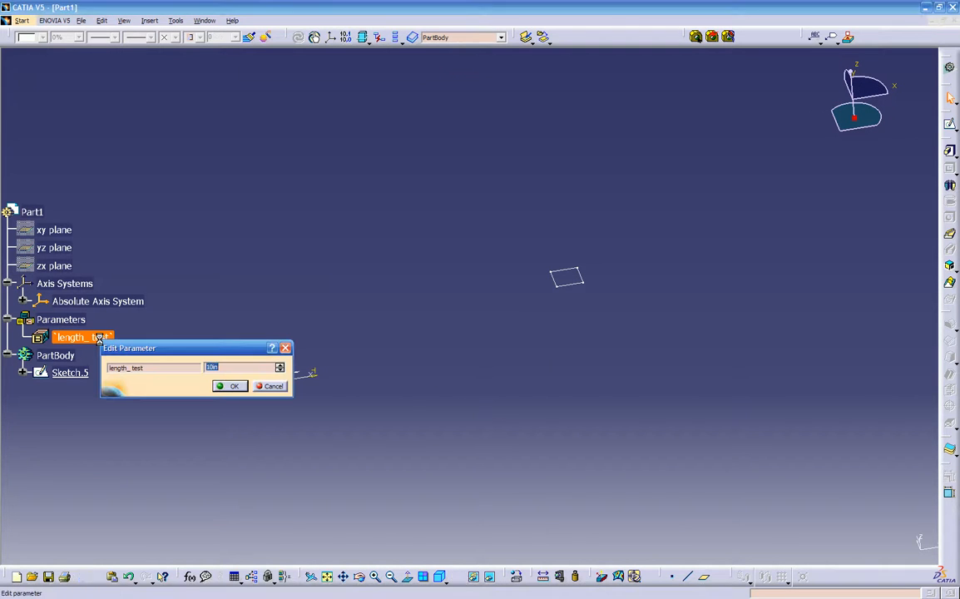
drag(153, 351, 153, 406)
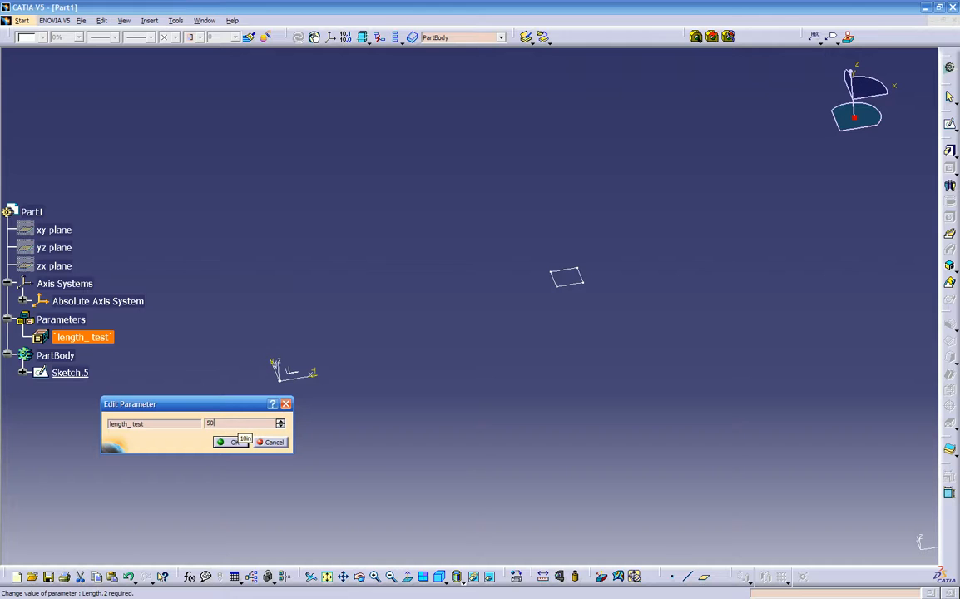
click(233, 442)
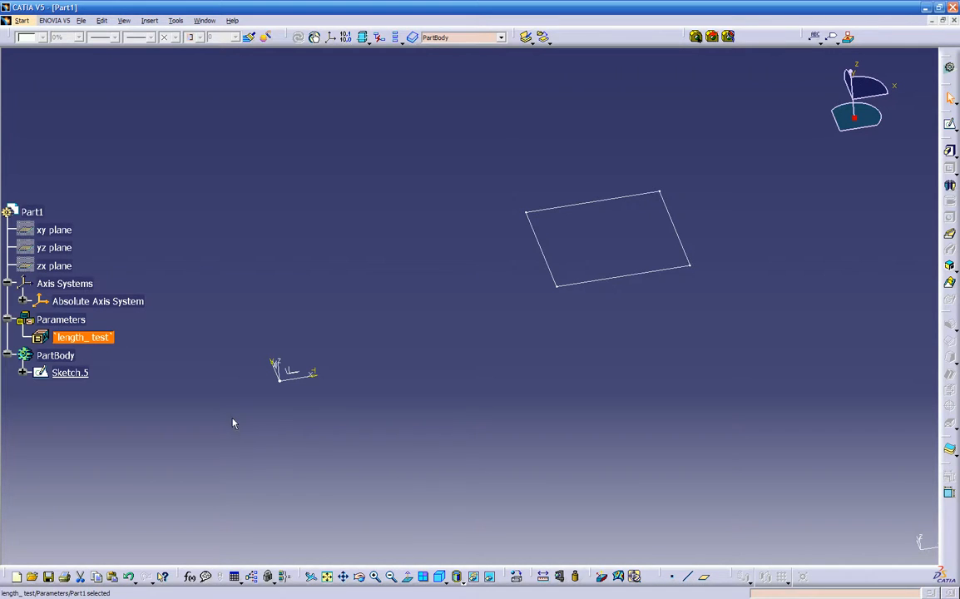
Pad the rectangle sketch with a length of 15 in.
mouse_move(296, 420)
middle_down()
mouse_move(301, 407)
mouse_move(283, 395)
middle_up()
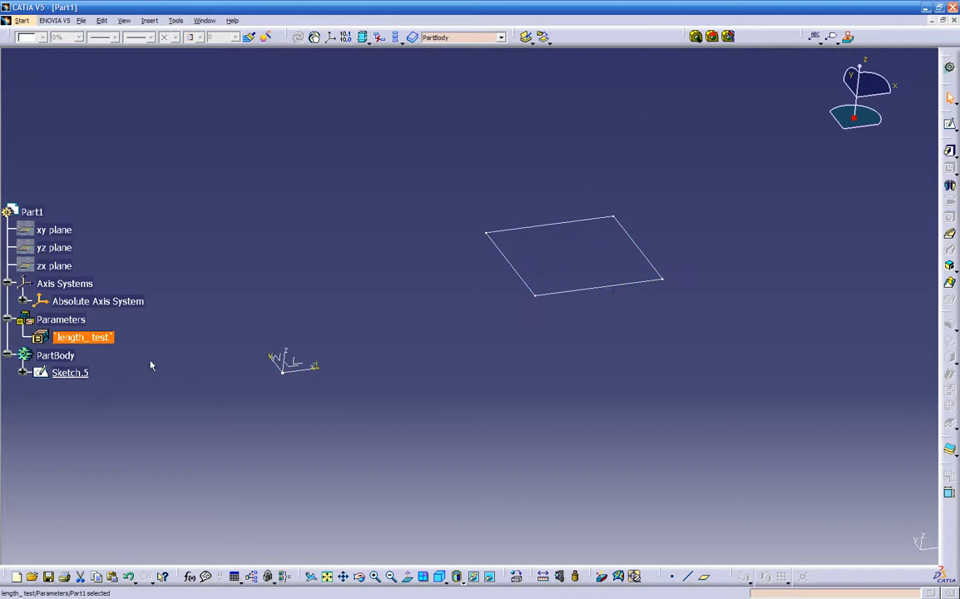
click(615, 286)
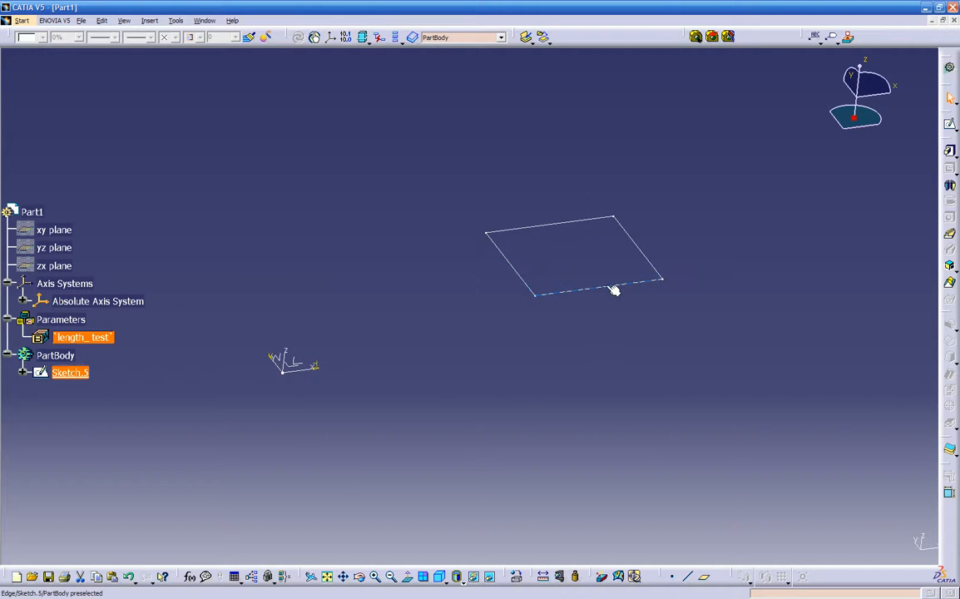
click(950, 153)
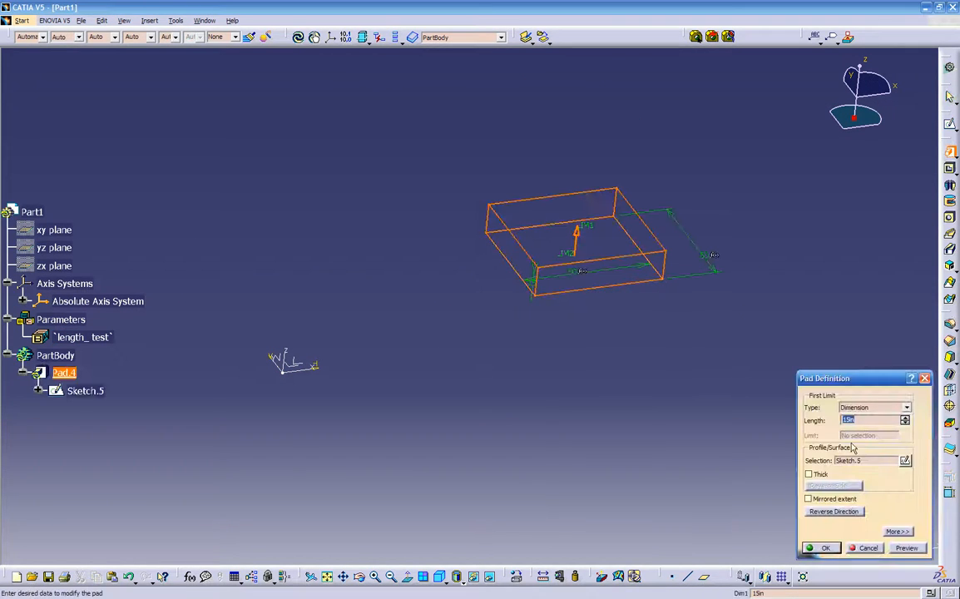
click(816, 548)
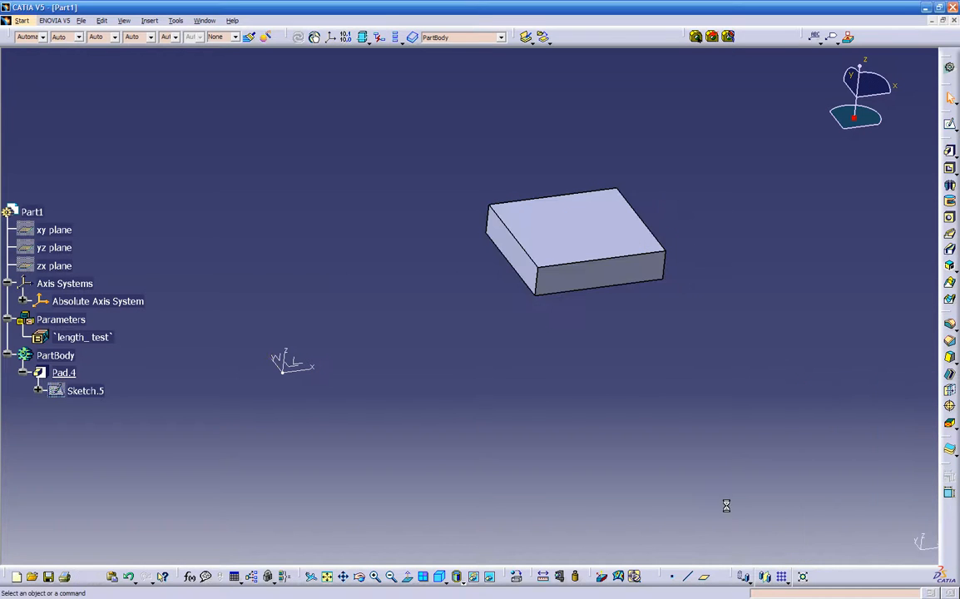
Set the "length_ test" parameter to 20 in to resize the padded block.
double_click(82, 338)
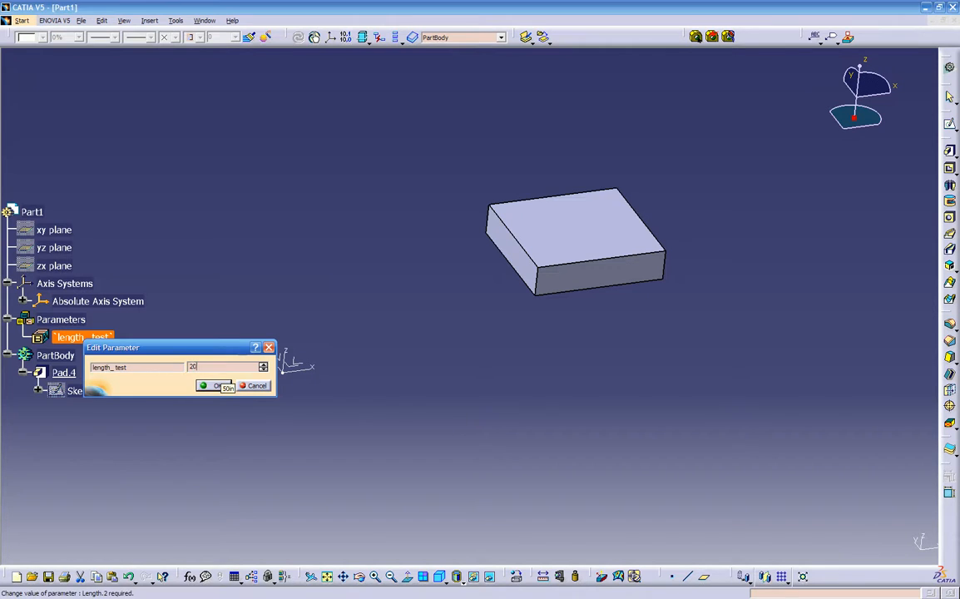
click(214, 385)
middle_drag(247, 386, 258, 363)
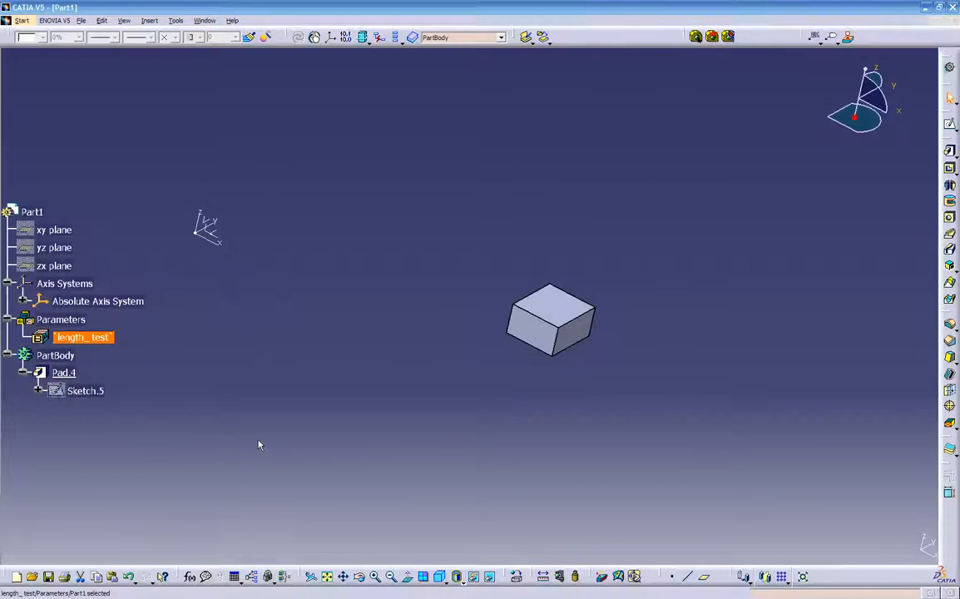
middle_drag(357, 385, 375, 400)
Show the pad's rectangle sketch from the hidden space and return to the visible space.
right_click(75, 390)
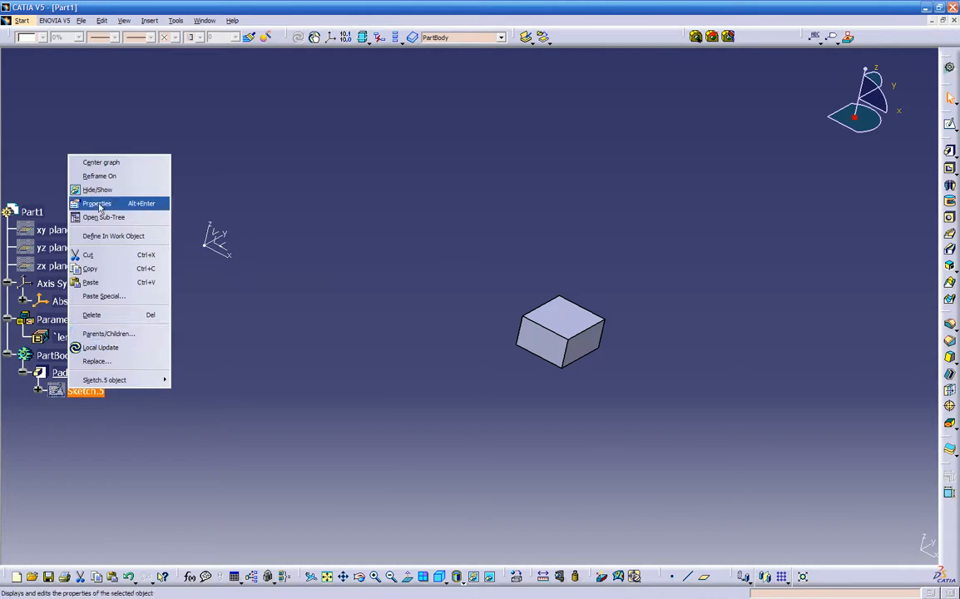
click(308, 326)
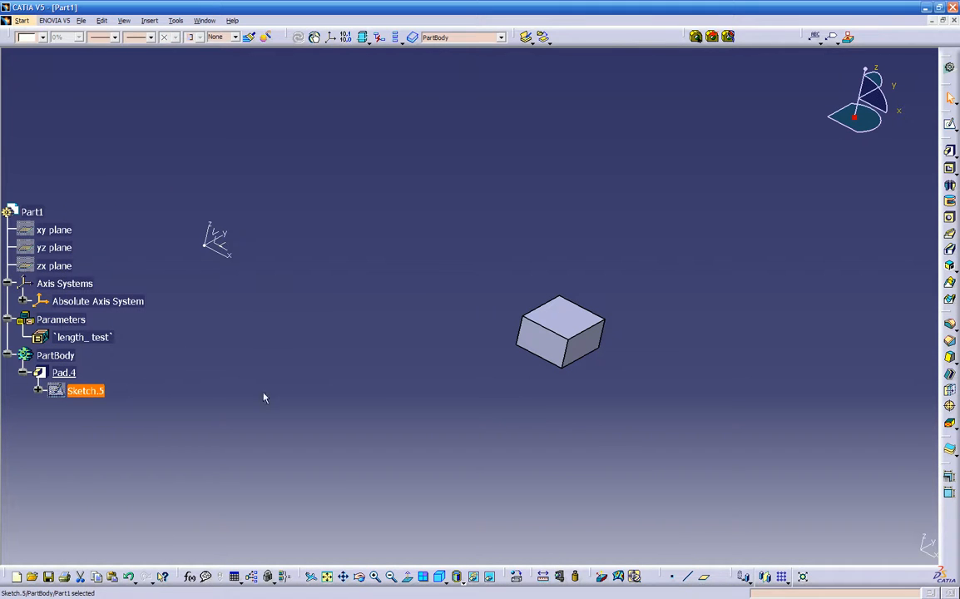
click(491, 578)
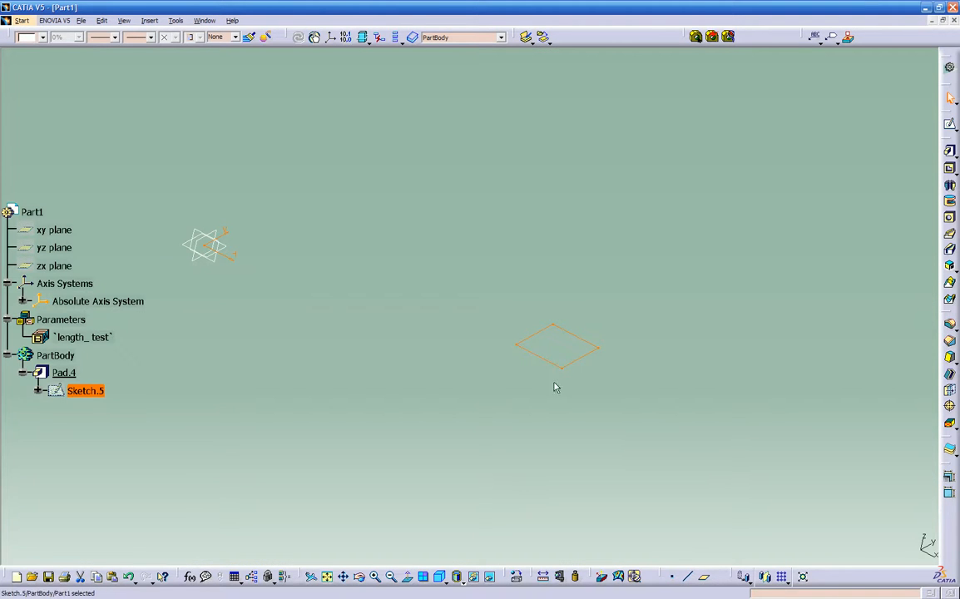
click(525, 393)
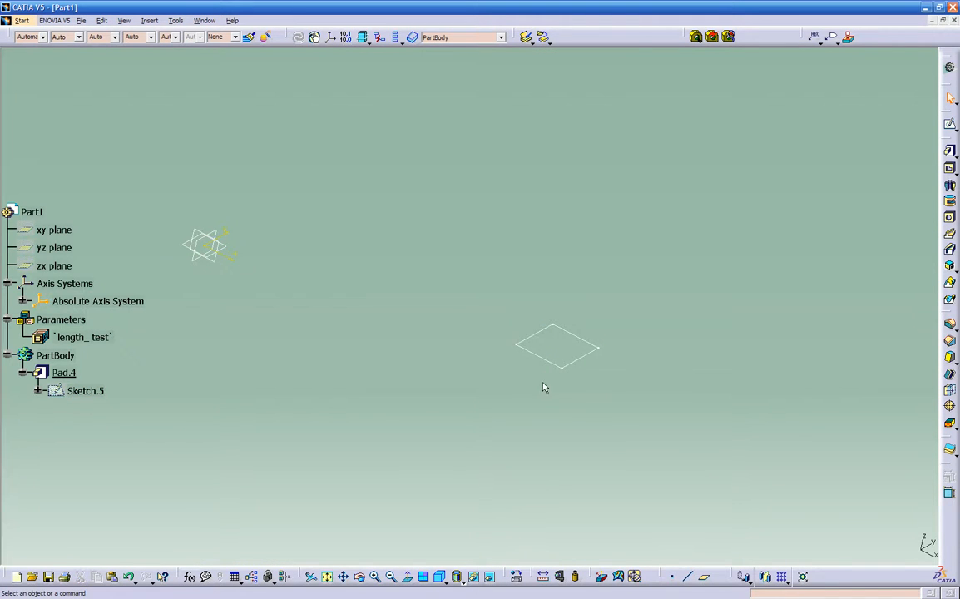
click(531, 354)
right_click(532, 354)
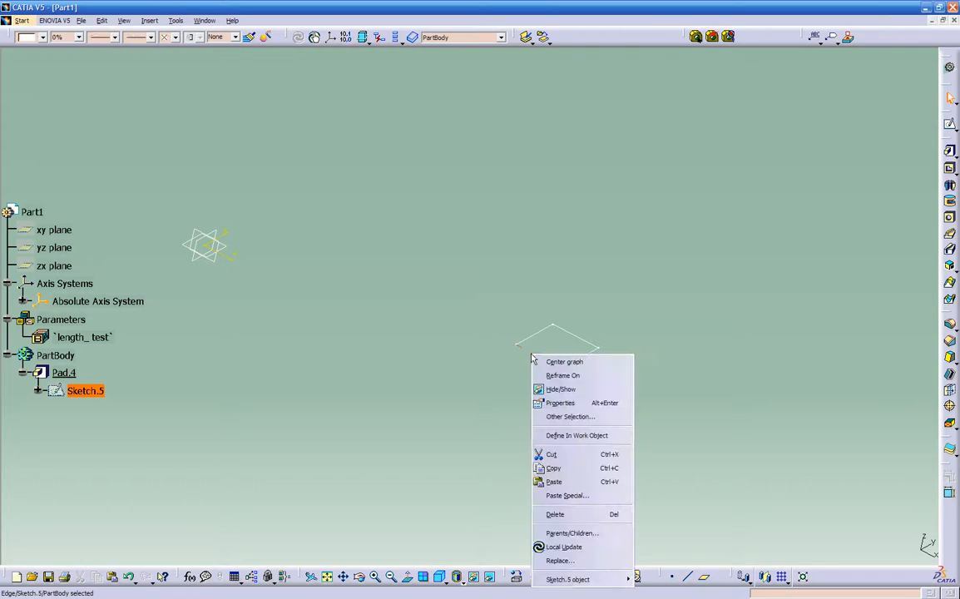
click(559, 389)
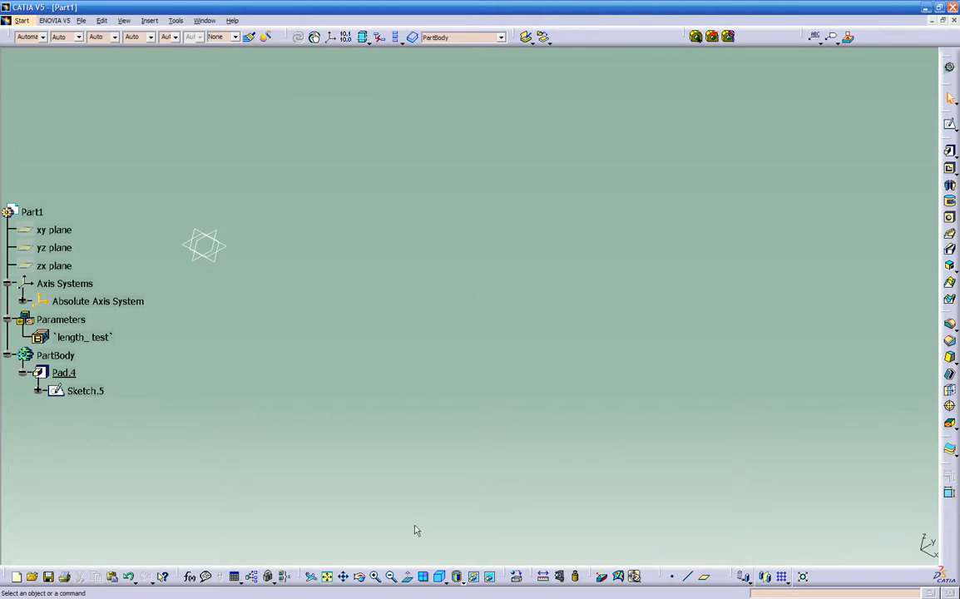
click(473, 576)
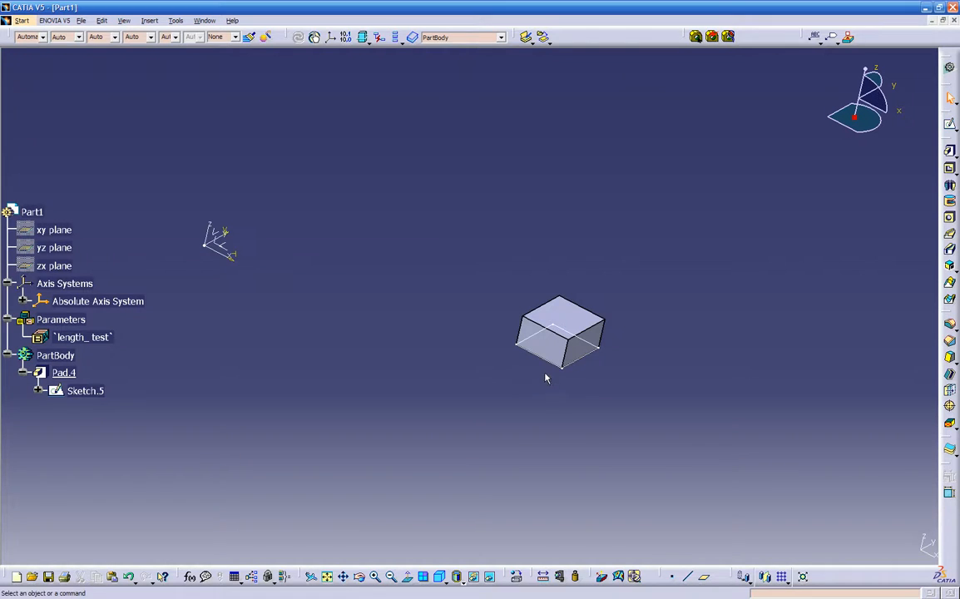
Hide the rectangle sketch by picking its edge, and show it again from the hidden space.
click(547, 369)
right_click(549, 369)
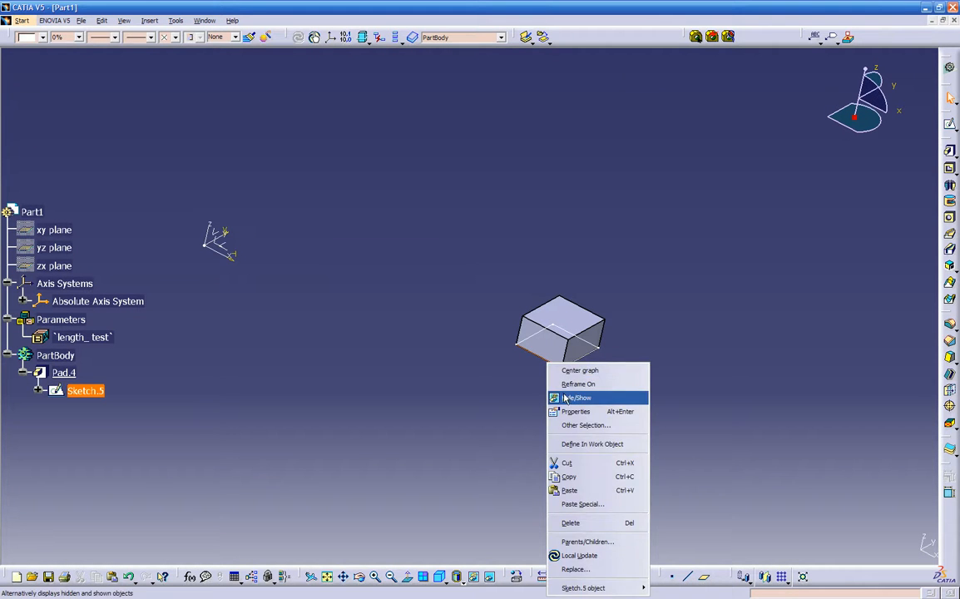
click(563, 396)
click(473, 576)
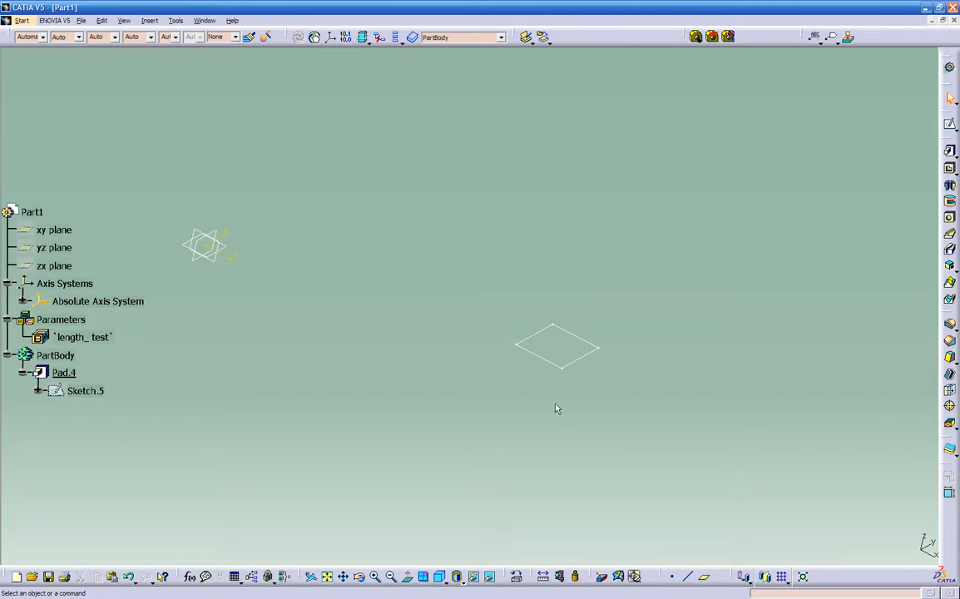
click(552, 368)
right_click(553, 370)
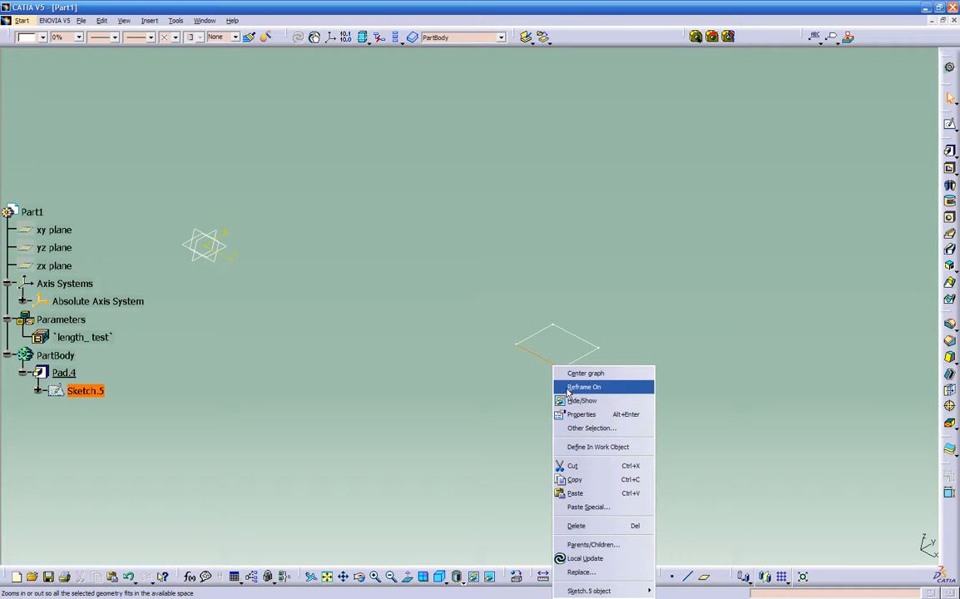
click(572, 401)
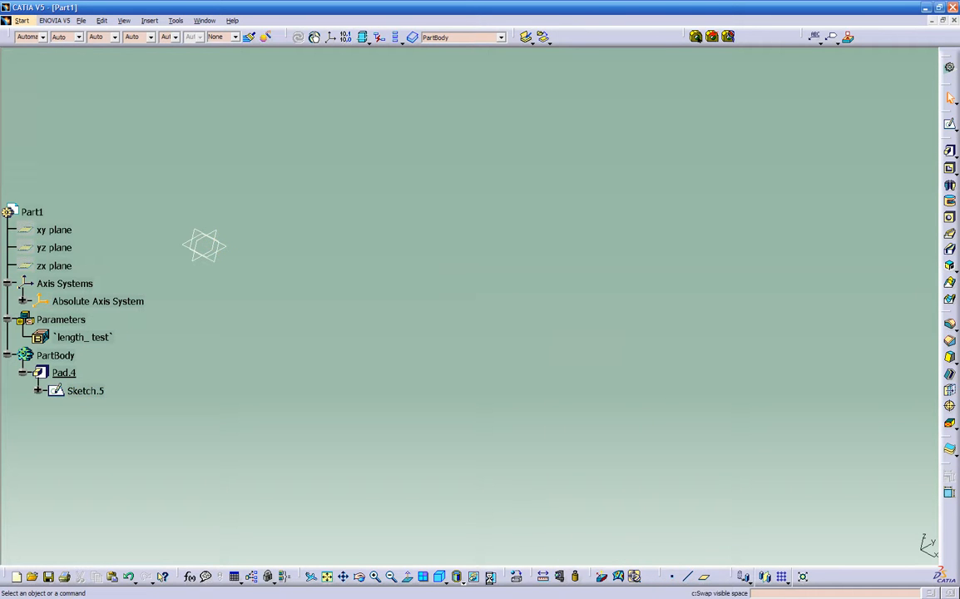
click(489, 576)
Hide the pad's sketch through its specification tree entry and show it again the same way.
click(92, 391)
right_click(91, 390)
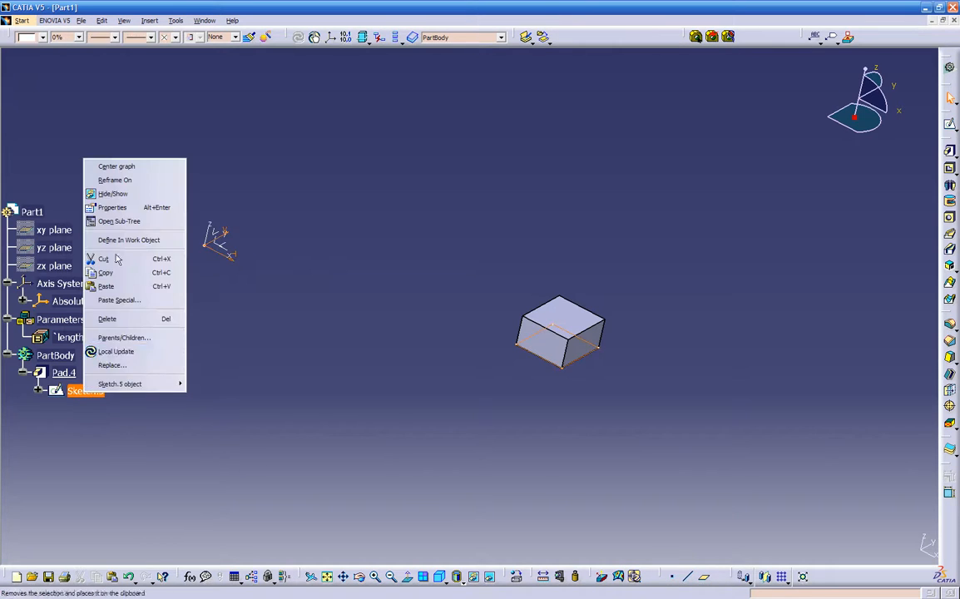
click(115, 194)
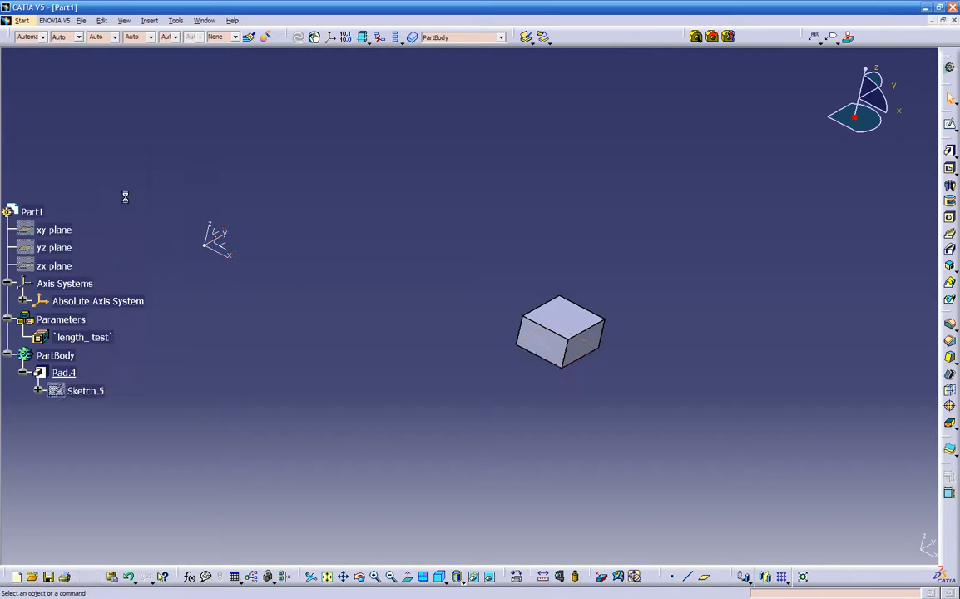
right_click(77, 390)
click(110, 190)
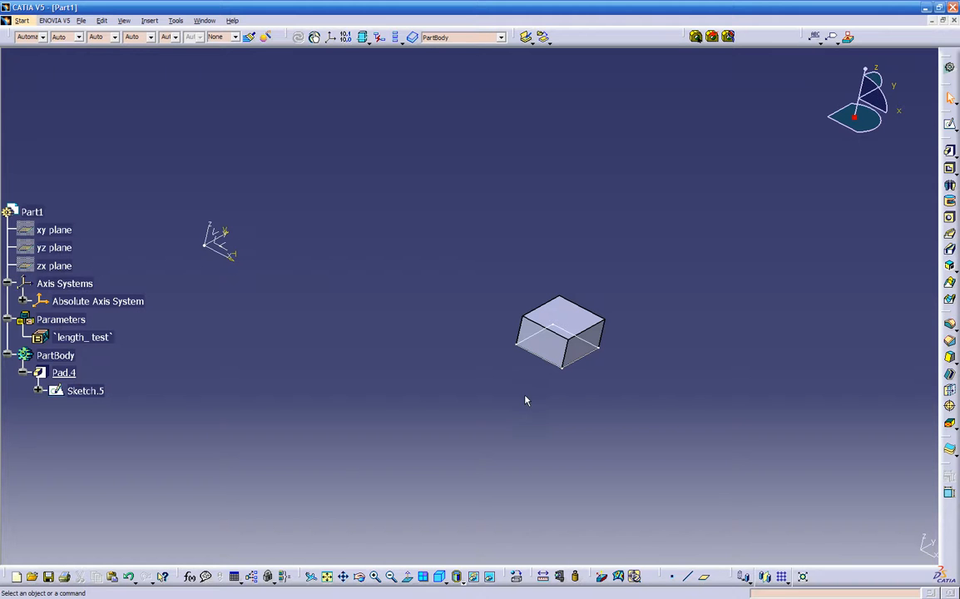
Open the pad's rectangle sketch for editing and delete the formula-driven dimensions of the rectangle.
double_click(551, 366)
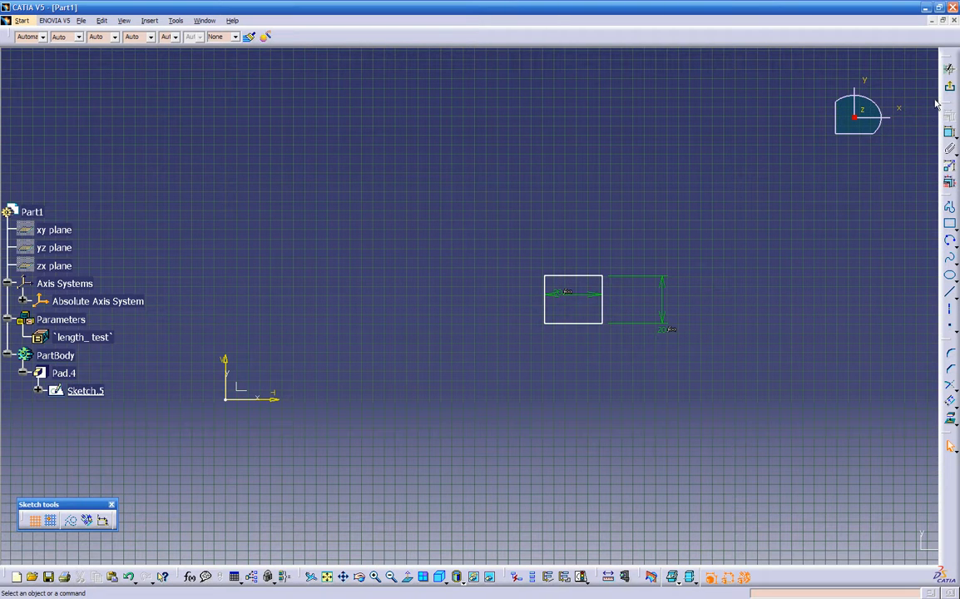
click(949, 86)
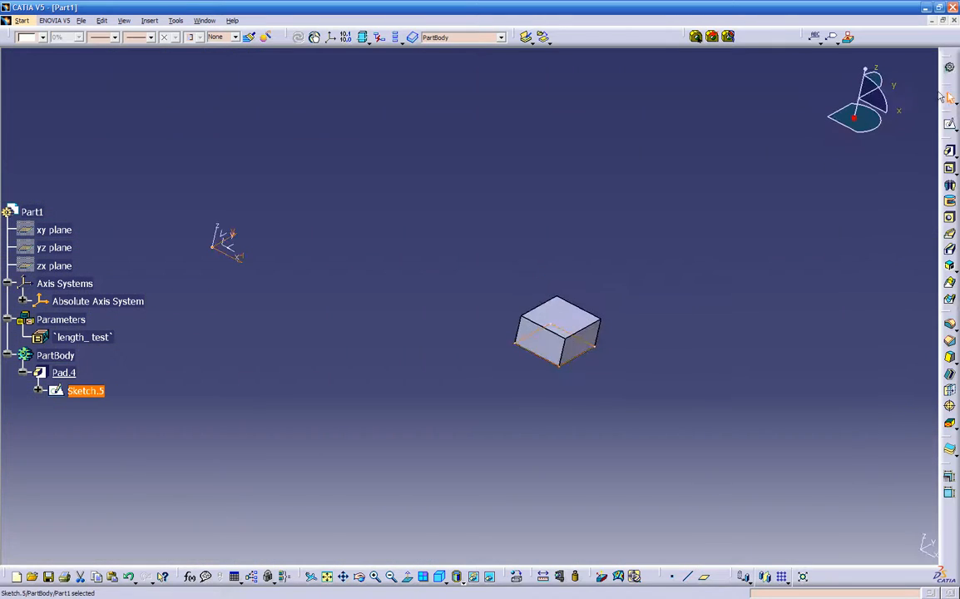
double_click(92, 391)
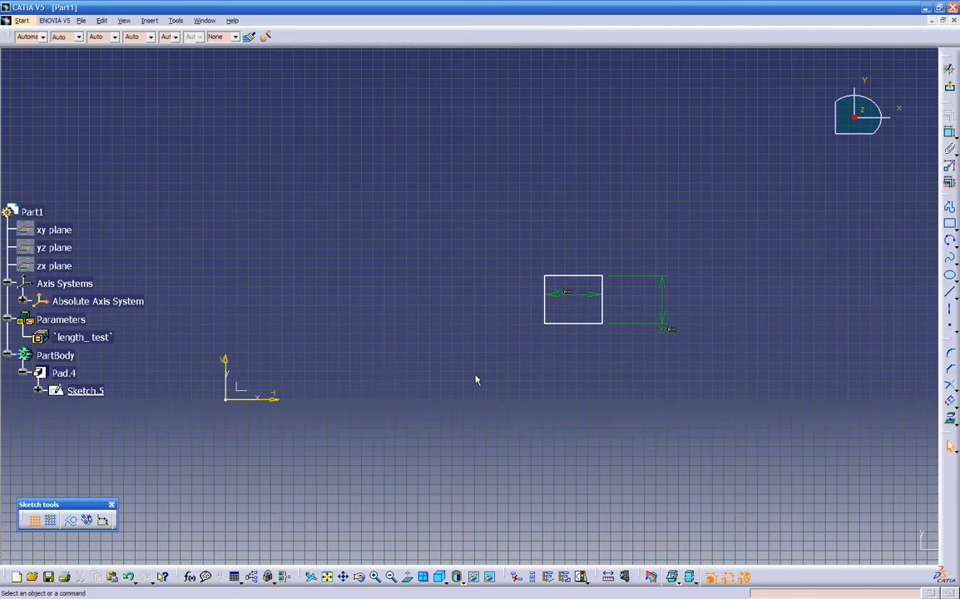
click(663, 323)
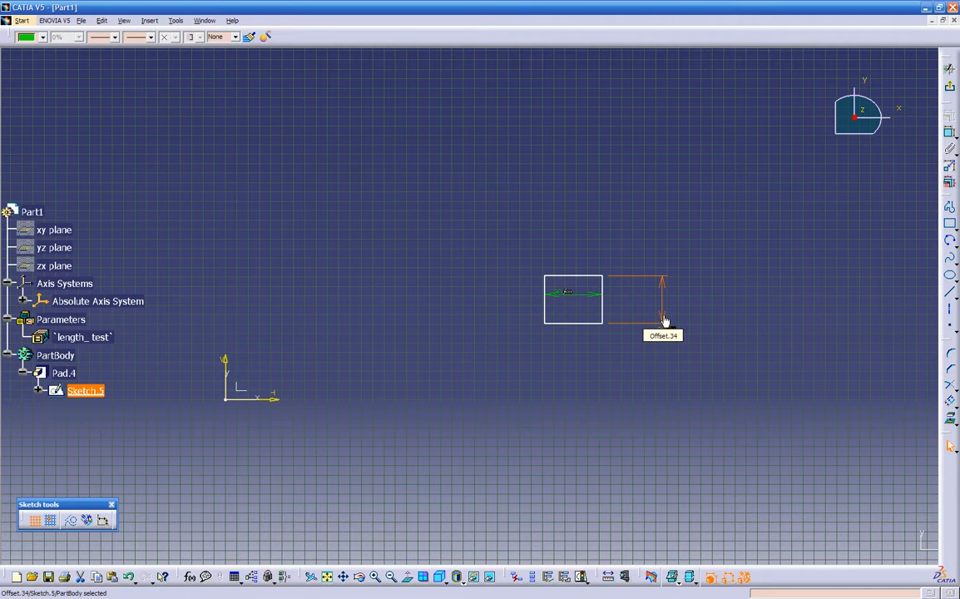
key(Delete)
click(907, 547)
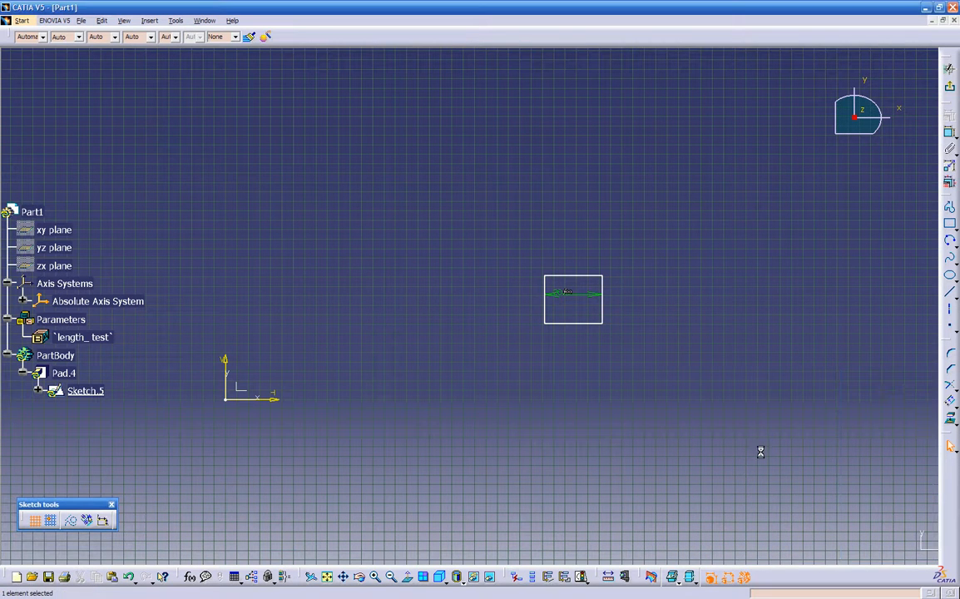
Dimension the rectangle's height between its upper and lower edges, placing the dimension to the right of the rectangle.
mouse_move(588, 377)
ctrl+middle_down()
mouse_move(617, 343)
mouse_move(594, 336)
ctrl+middle_up()
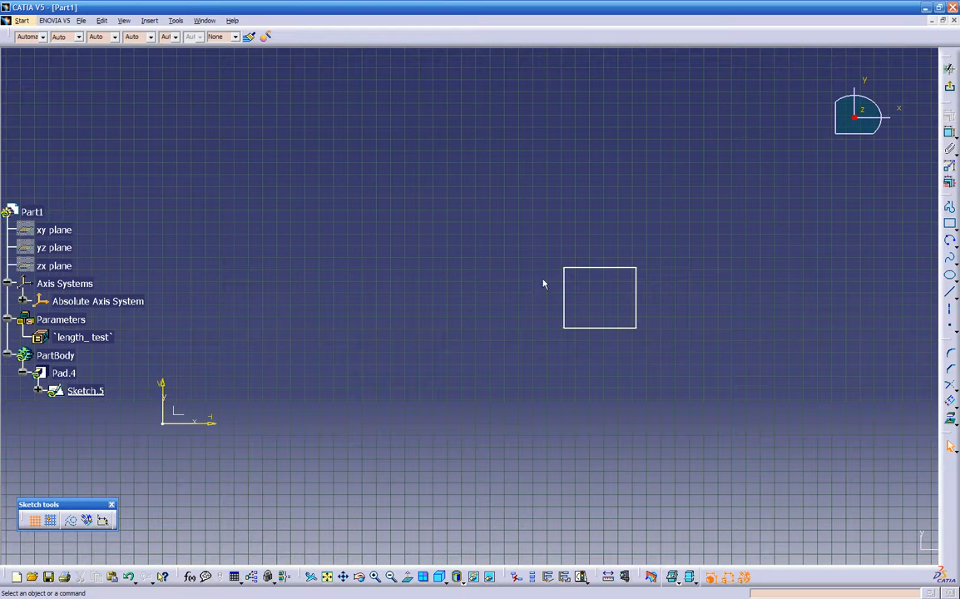
click(950, 133)
click(582, 267)
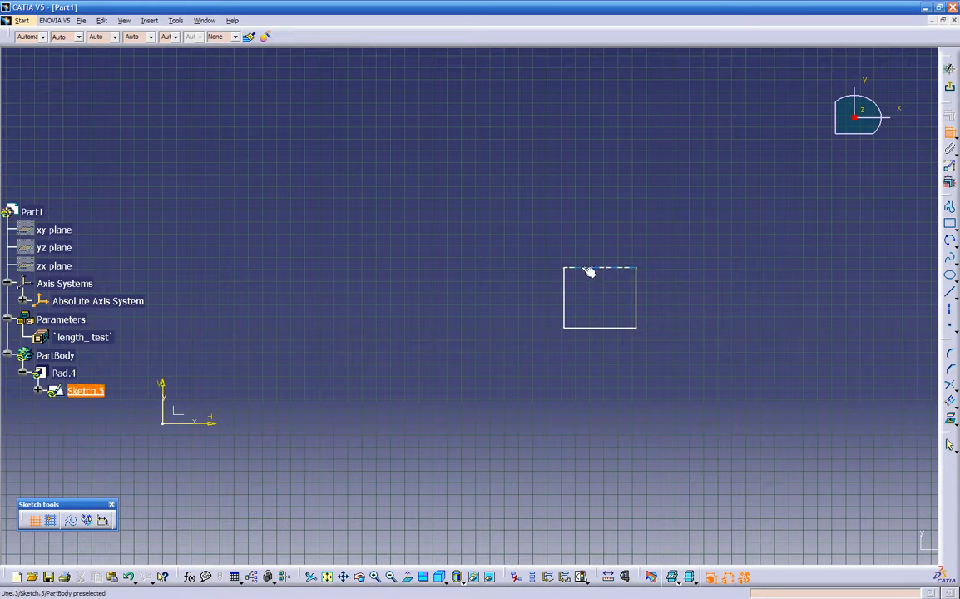
click(617, 329)
click(702, 291)
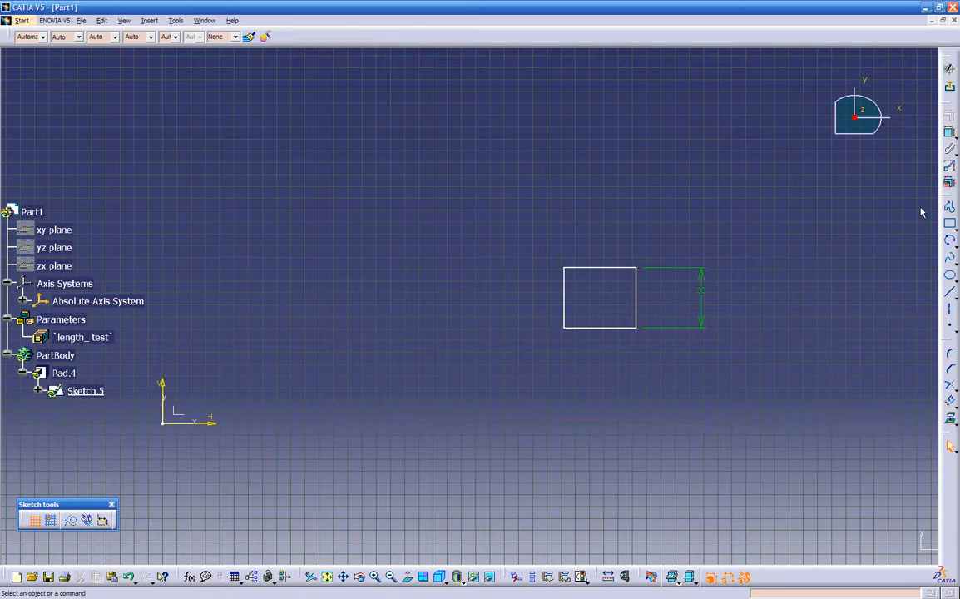
Dimension the rectangle's width between its vertical edges below the rectangle, and delete that dimension again.
click(637, 297)
click(565, 306)
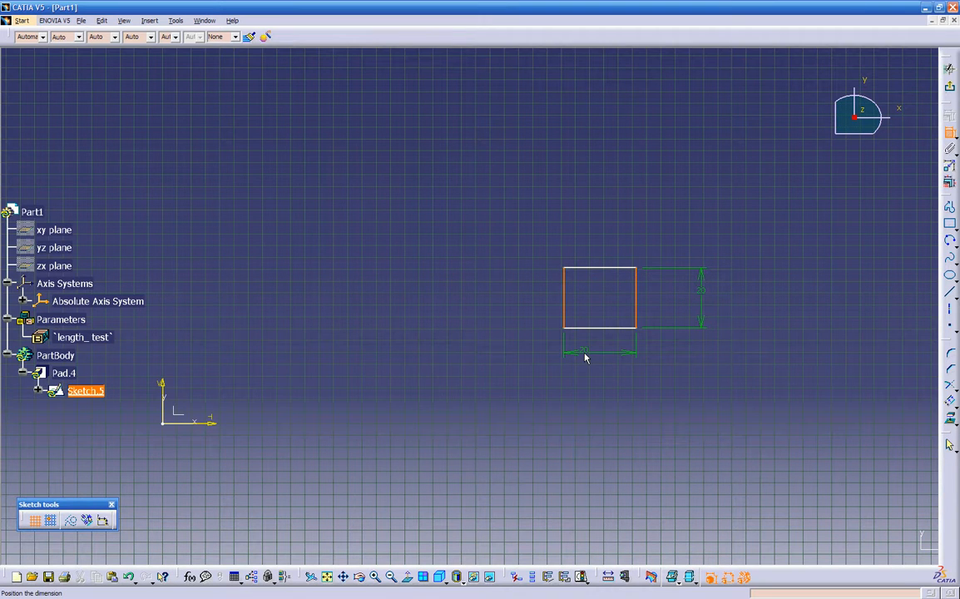
click(585, 358)
click(585, 356)
key(Delete)
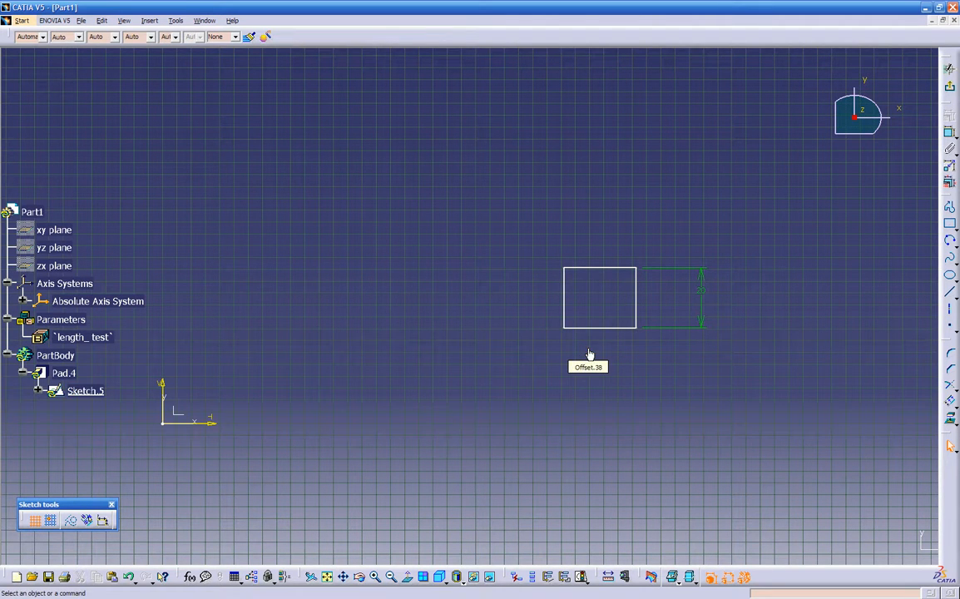
Preselect both vertical edges of the rectangle and add a width dimension between them, placed above the rectangle.
click(637, 298)
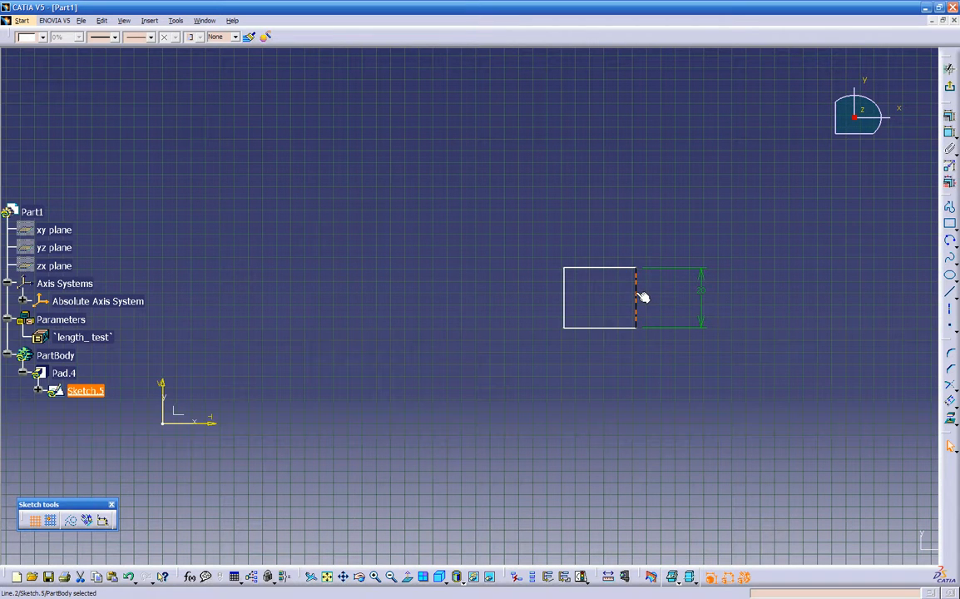
ctrl+click(563, 303)
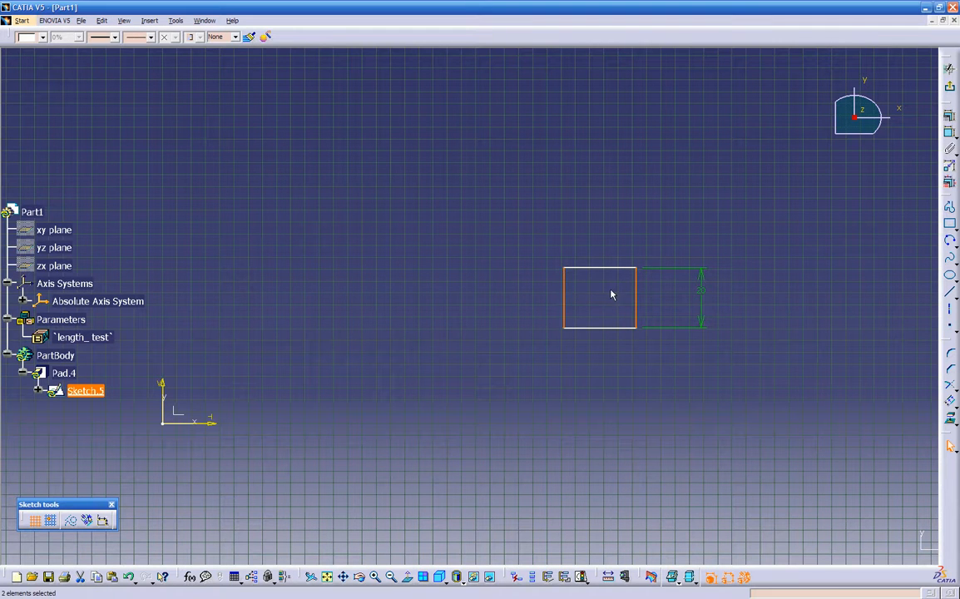
ctrl+click(563, 317)
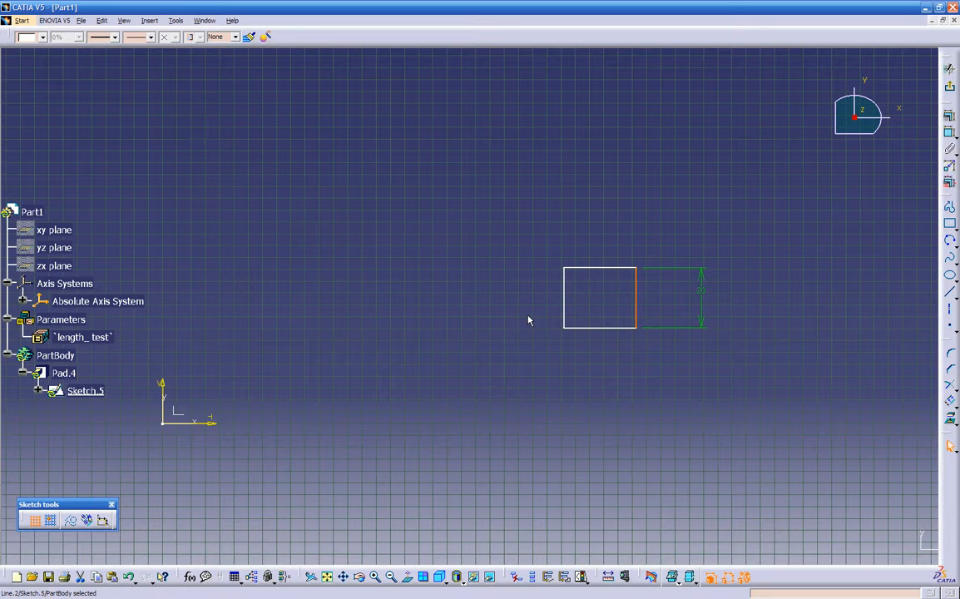
ctrl+click(563, 300)
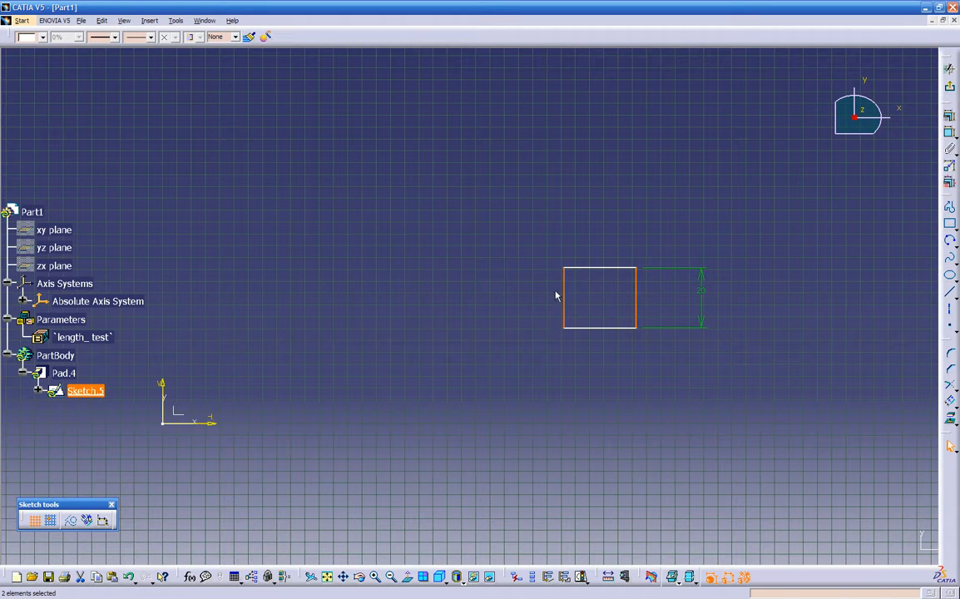
click(949, 135)
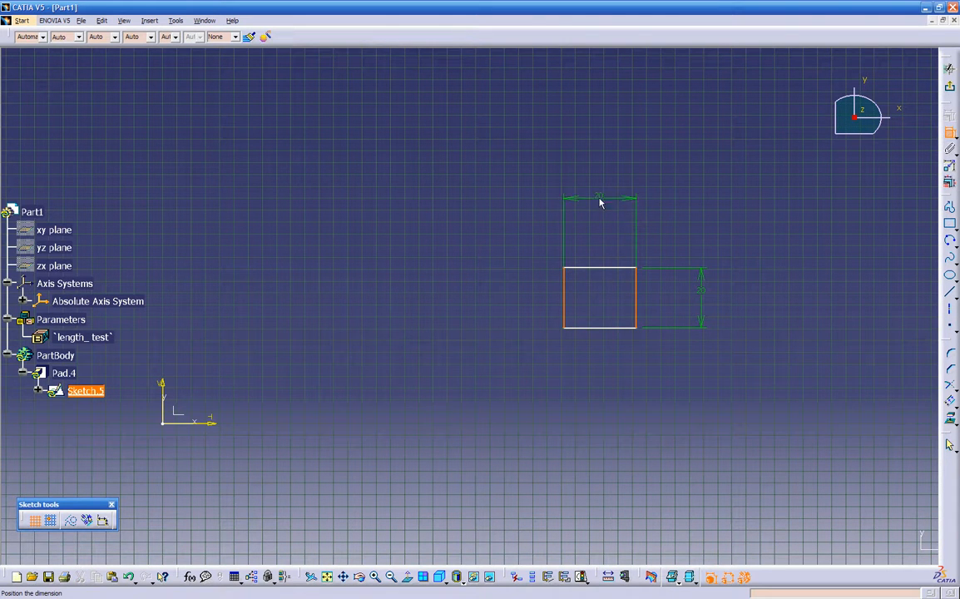
click(594, 242)
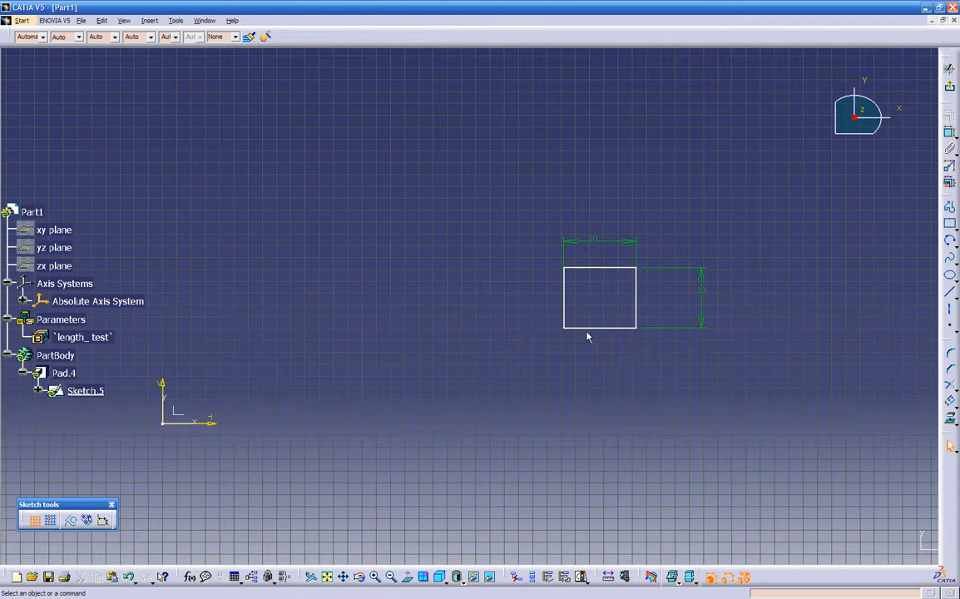
Select the lower-left corner point of the rectangle.
mouse_move(546, 391)
middle_down()
mouse_move(664, 275)
mouse_move(675, 398)
mouse_move(483, 376)
middle_up()
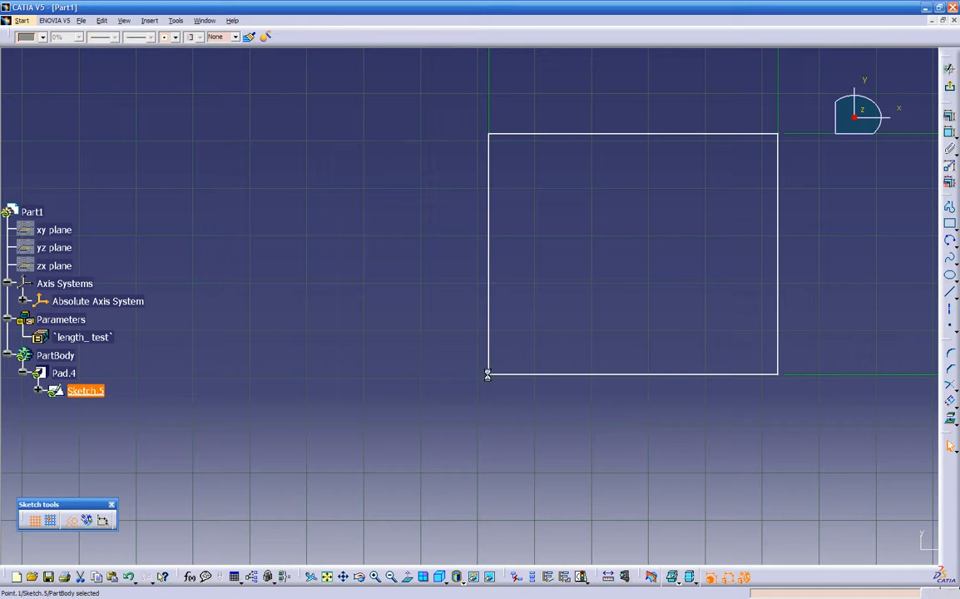
mouse_move(394, 379)
middle_down()
mouse_move(383, 405)
mouse_move(340, 427)
mouse_move(537, 390)
middle_up()
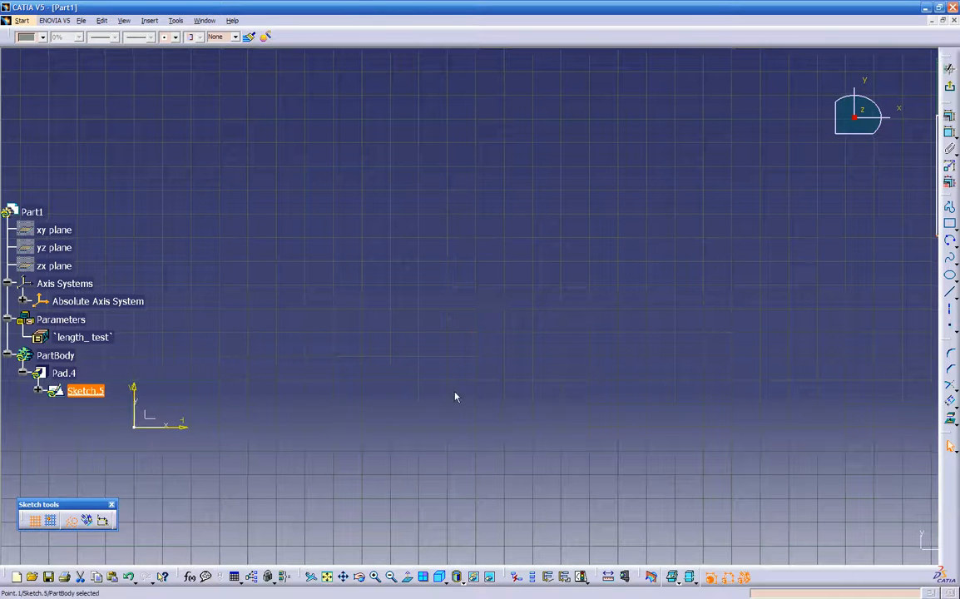
Make the rectangle's lower-left corner coincident with the sketch origin.
mouse_move(150, 440)
middle_down()
mouse_move(353, 407)
mouse_move(332, 428)
mouse_move(279, 434)
mouse_move(223, 414)
middle_up()
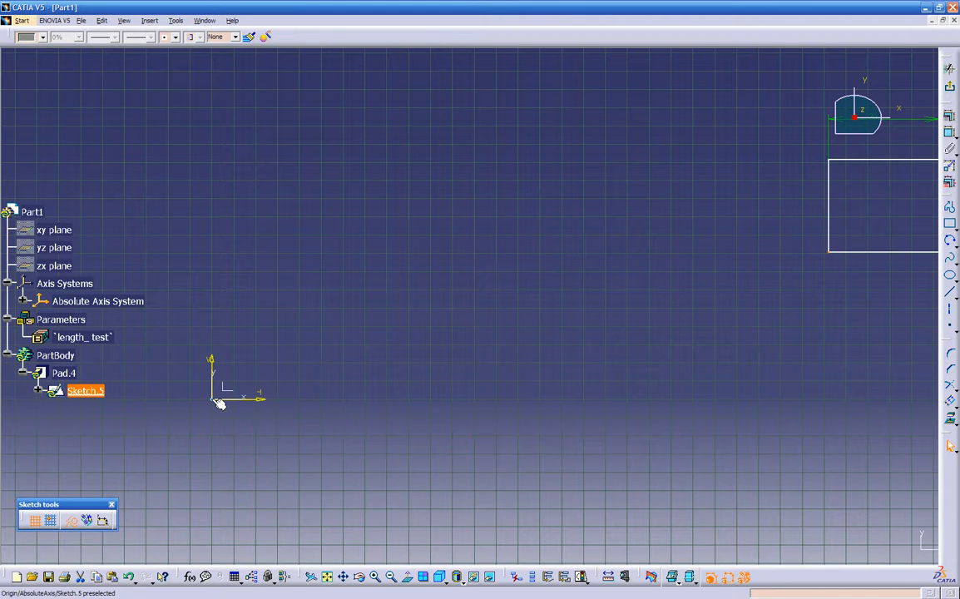
click(950, 134)
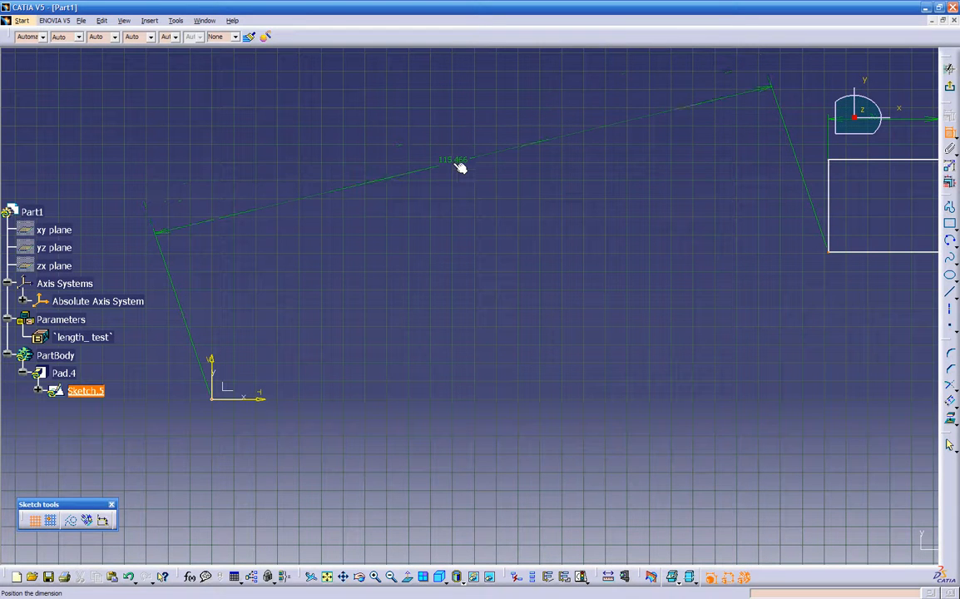
right_click(454, 167)
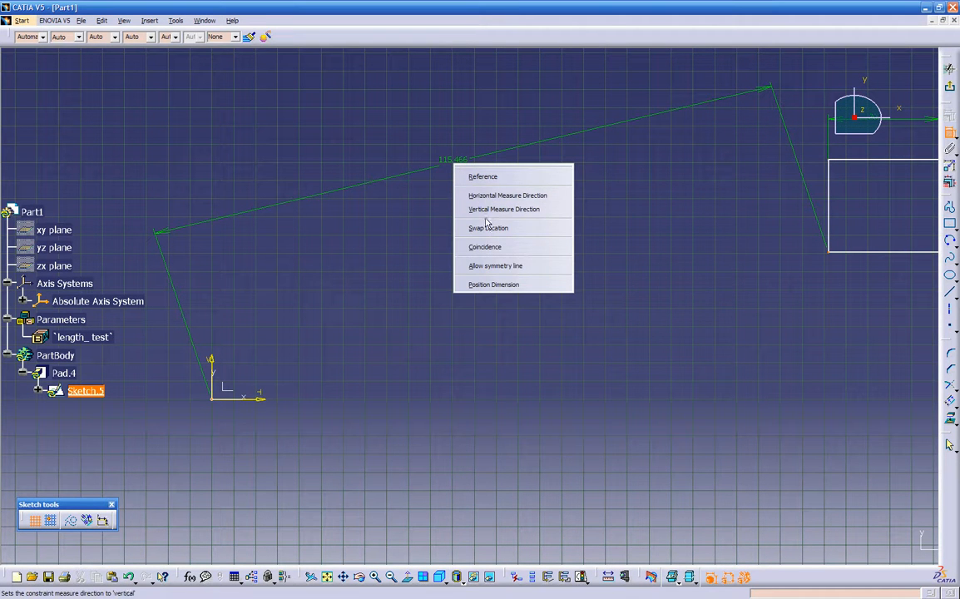
click(487, 247)
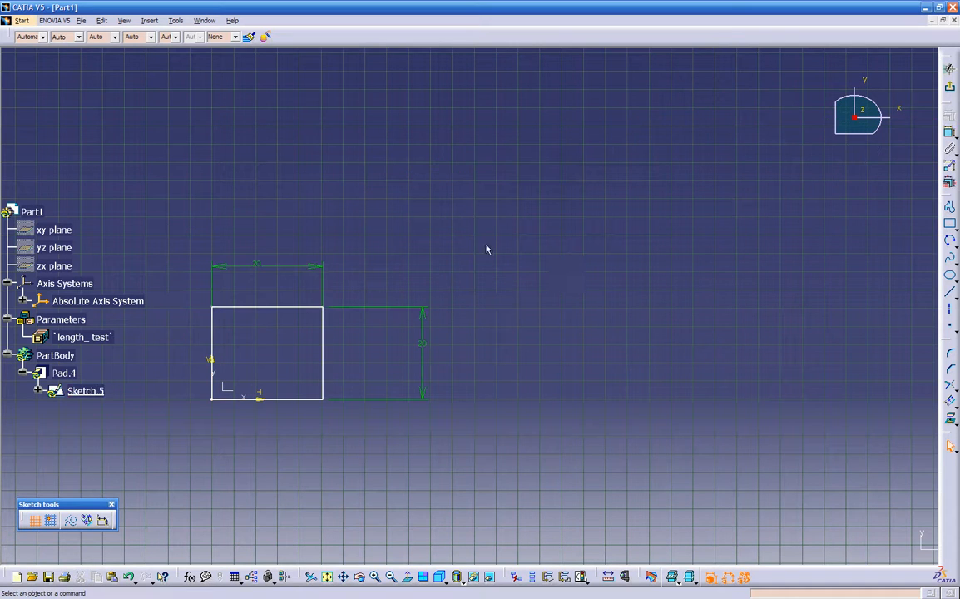
Delete the rectangle's right side and stretch the top line's free end outward to about twice its length.
middle_drag(506, 397, 652, 360)
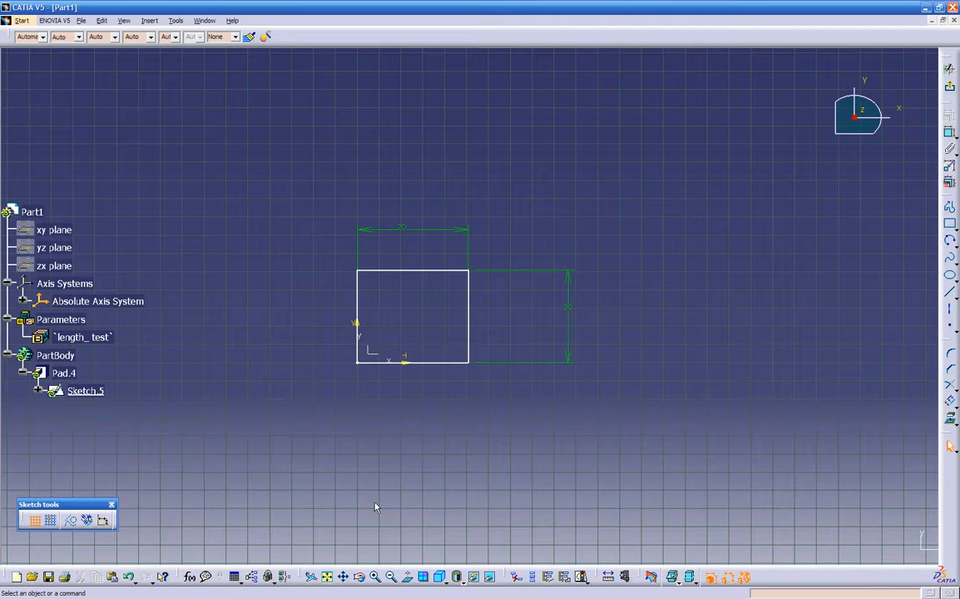
mouse_move(378, 459)
middle_down()
mouse_move(429, 443)
mouse_move(321, 240)
mouse_move(409, 356)
mouse_move(634, 334)
mouse_move(602, 442)
middle_up()
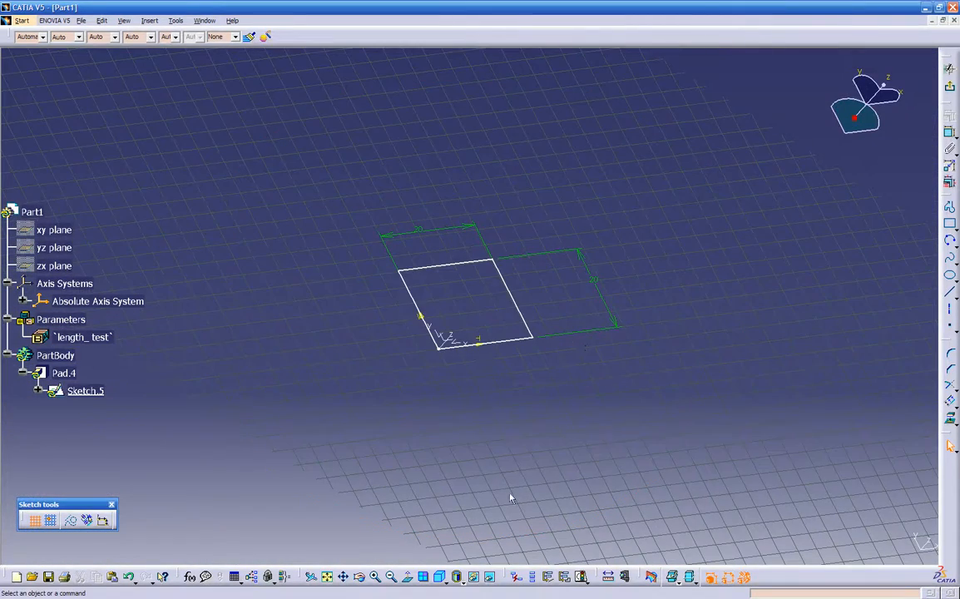
click(409, 578)
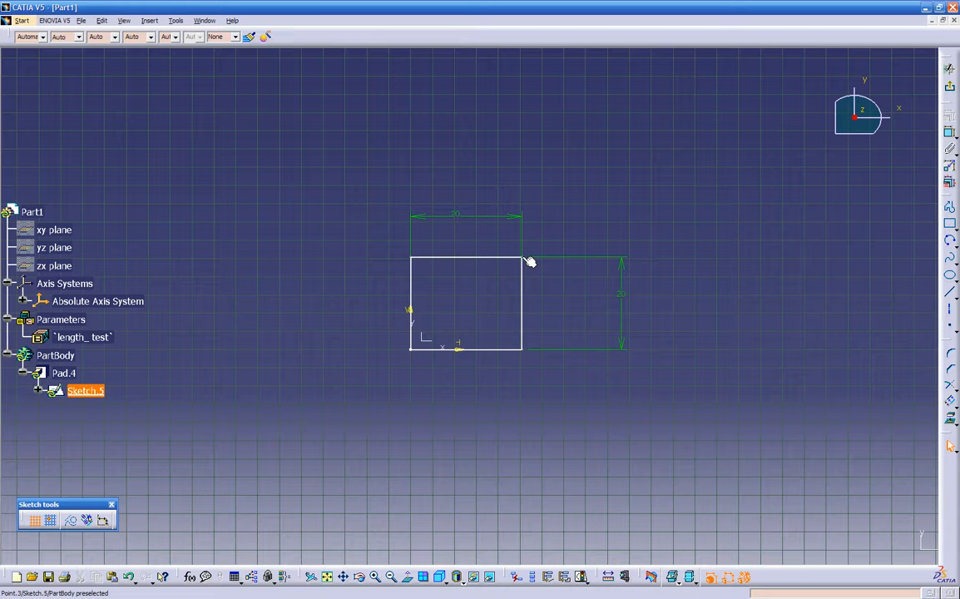
click(527, 312)
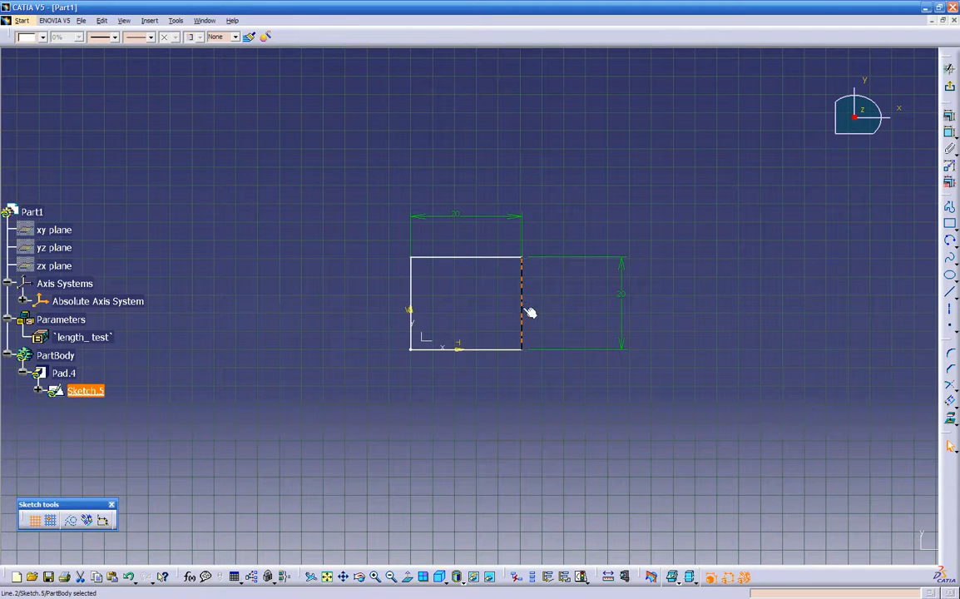
key(Delete)
drag(527, 261, 636, 258)
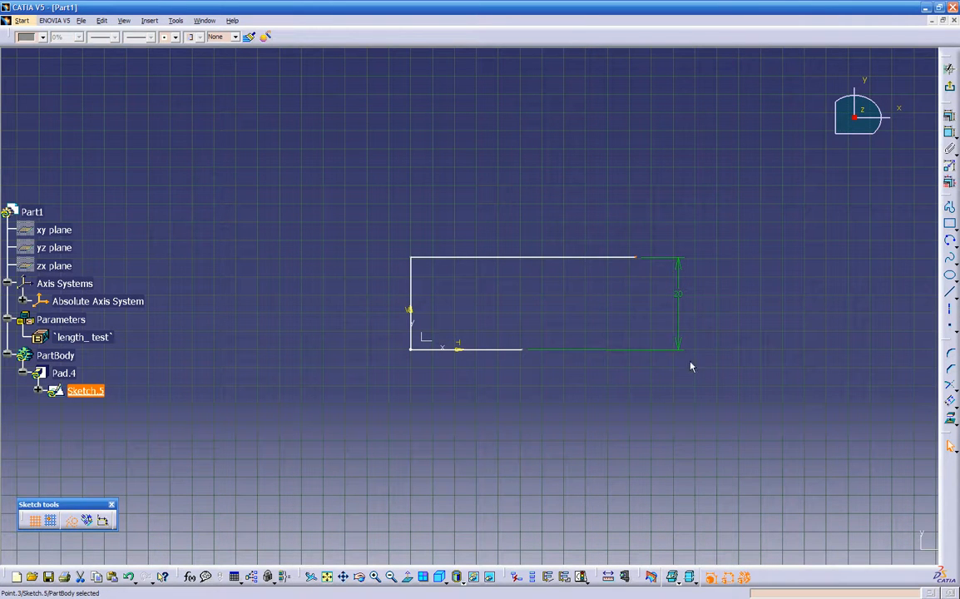
Close the profile with a slanted line from the bottom line's free end to the top line's free end.
click(949, 291)
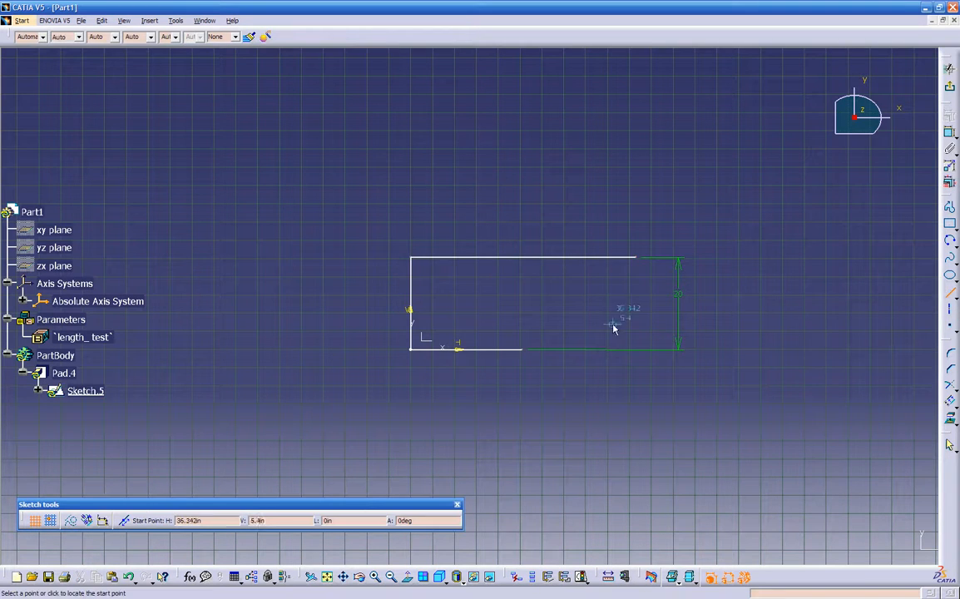
click(522, 349)
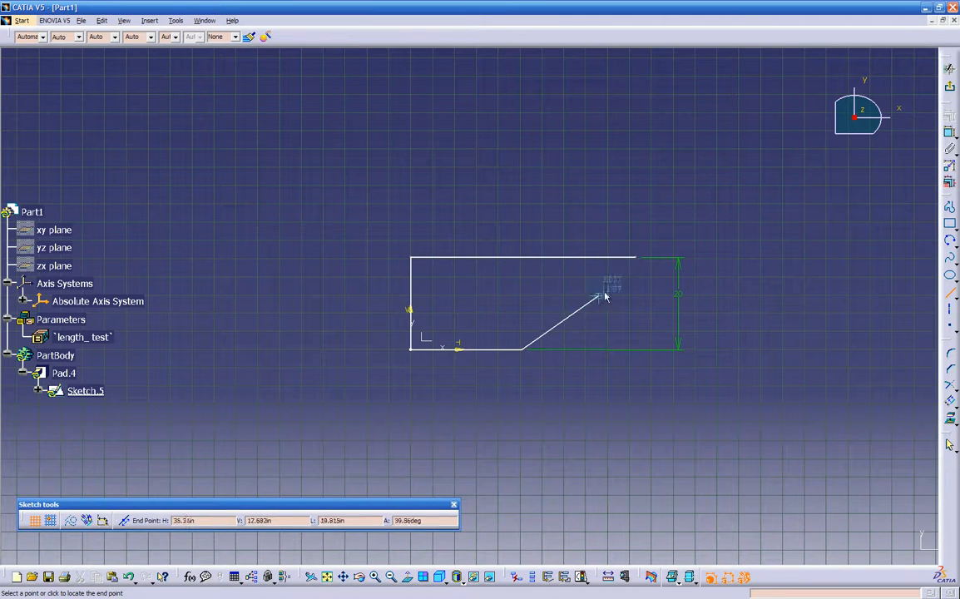
click(637, 257)
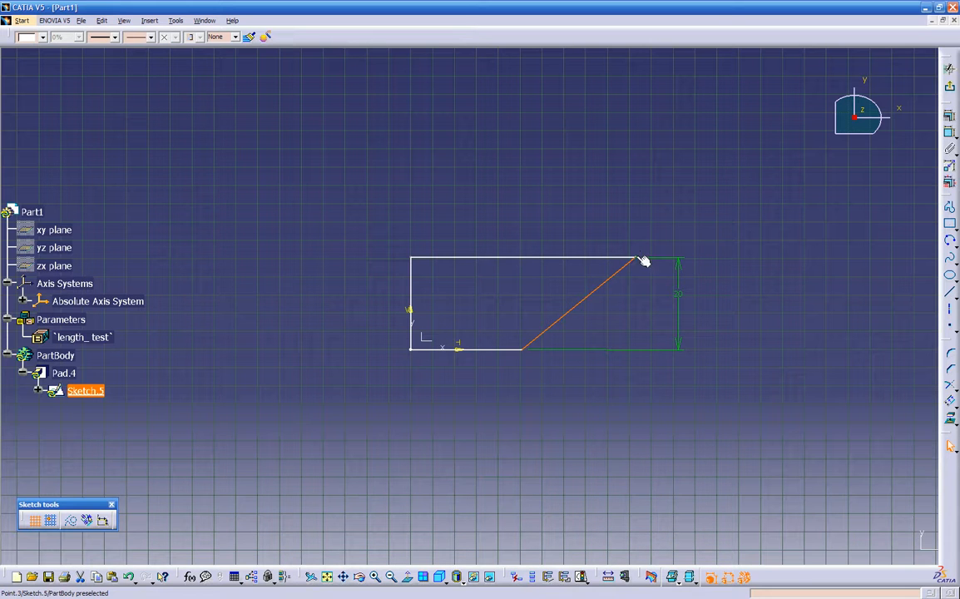
Add an angle constraint between the slanted line and the top line and set it to 45°.
click(951, 133)
click(585, 257)
click(799, 201)
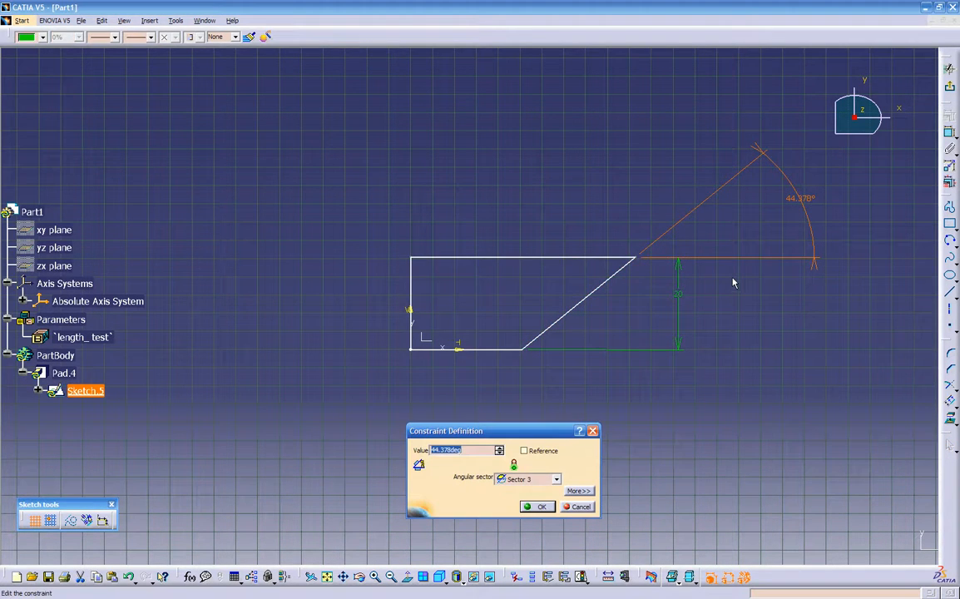
key(Return)
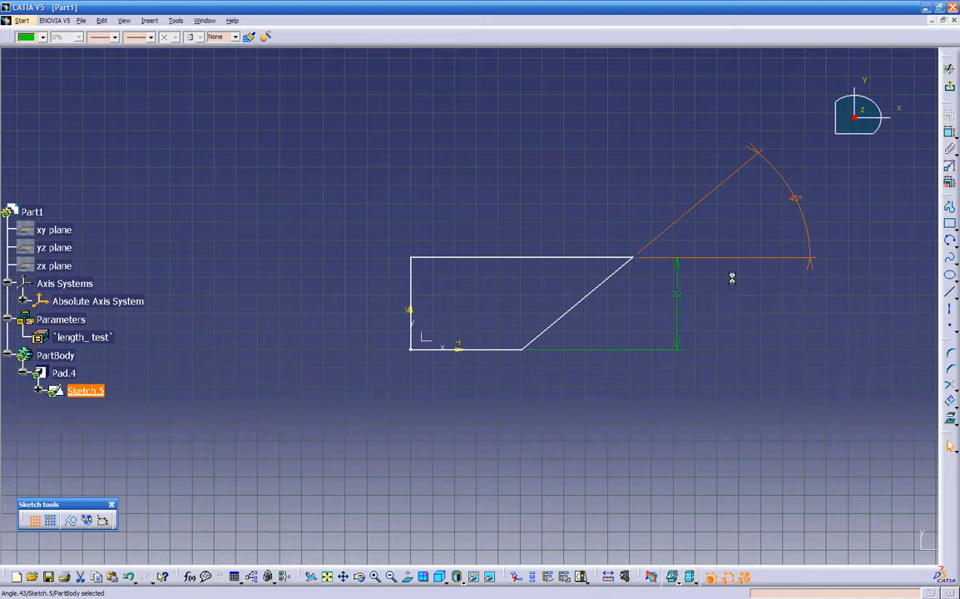
click(763, 303)
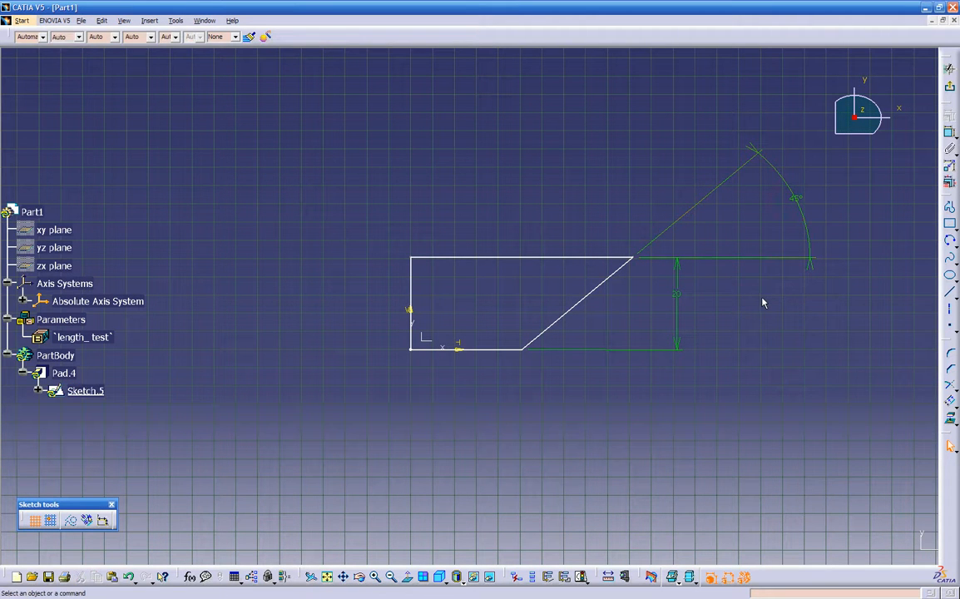
Exit the sketch to rebuild the pad with the slanted profile and inspect the solid from other angles.
mouse_move(538, 408)
middle_down()
mouse_move(520, 444)
mouse_move(655, 272)
mouse_move(561, 355)
middle_up()
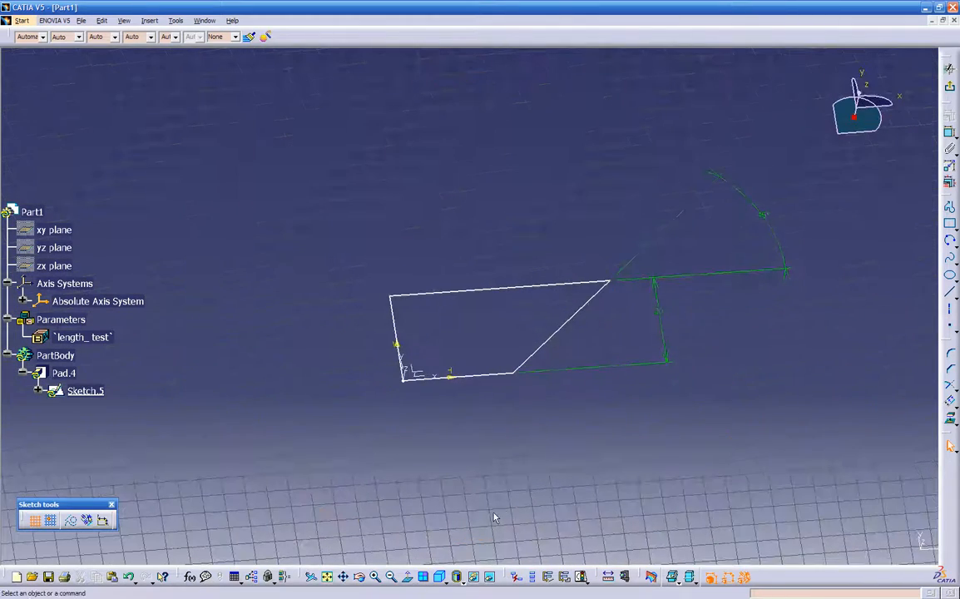
click(409, 576)
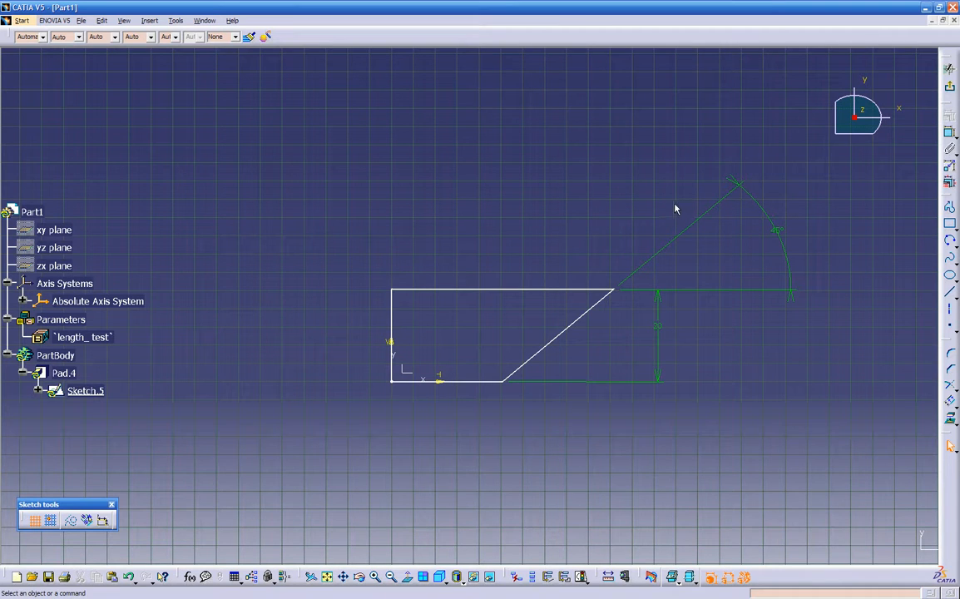
click(951, 90)
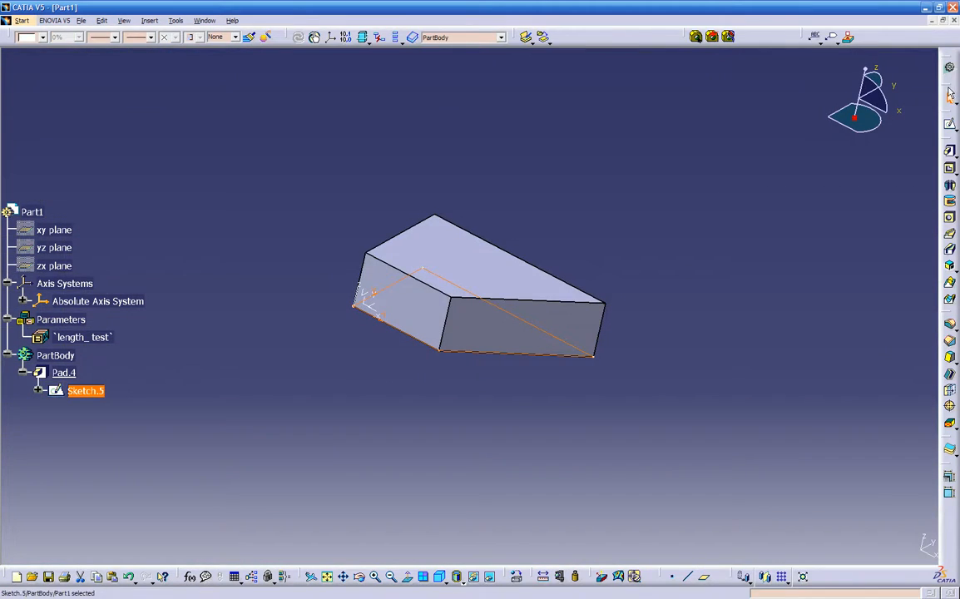
middle_drag(730, 264, 515, 250)
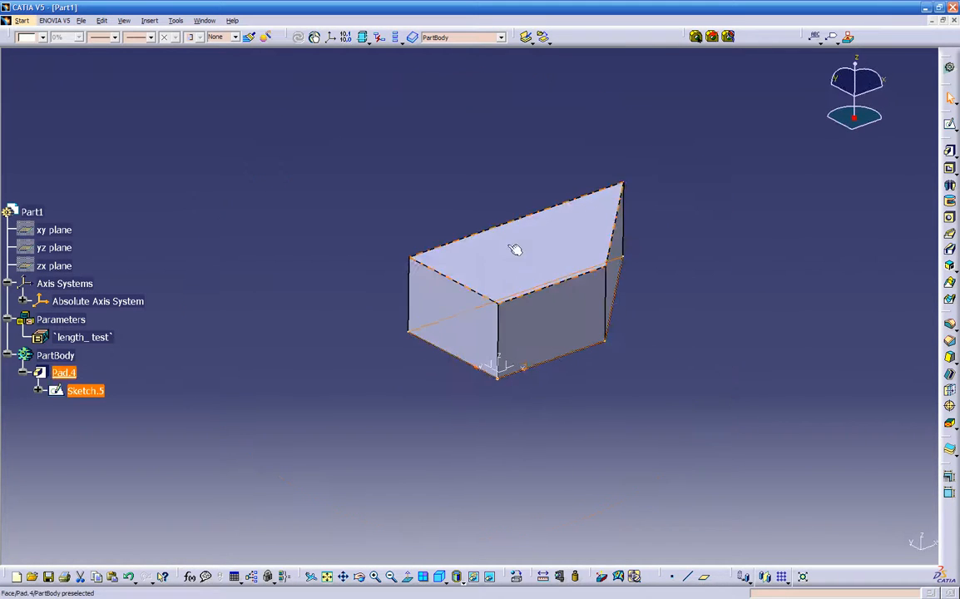
middle_drag(385, 507, 375, 443)
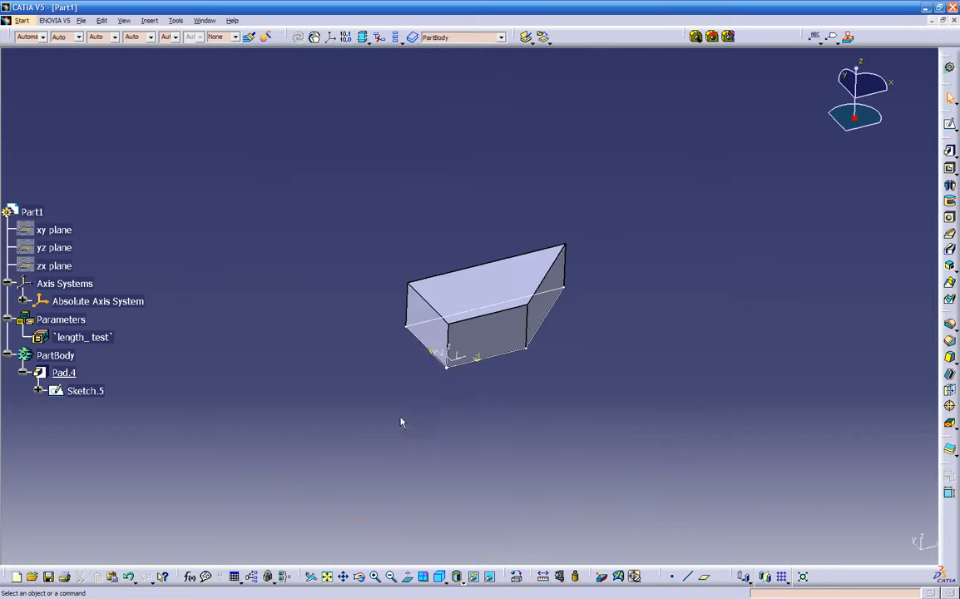
Reopen the pad's sketch, set the angle between the slanted and top lines to 22°, and exit the sketch.
double_click(556, 316)
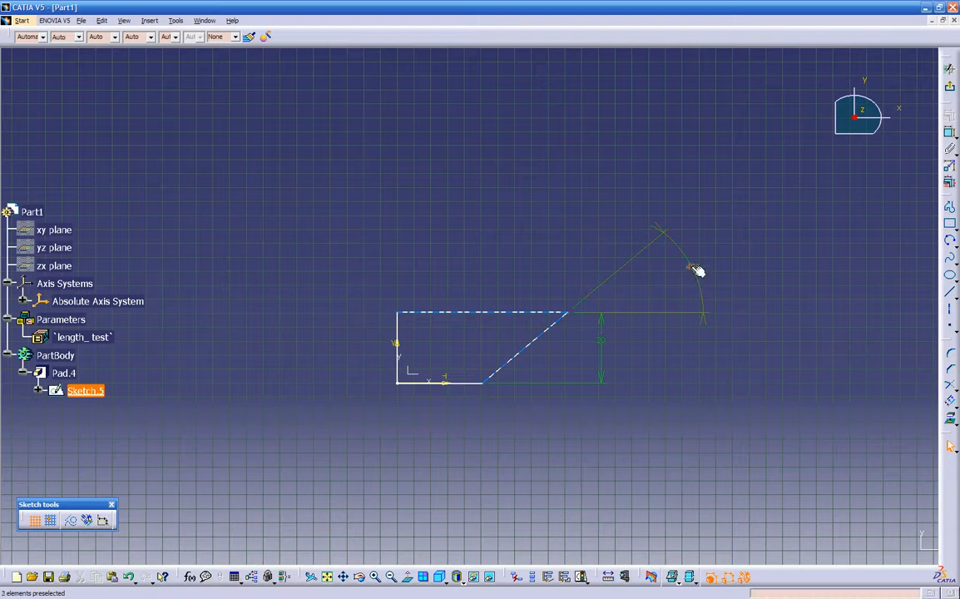
double_click(691, 267)
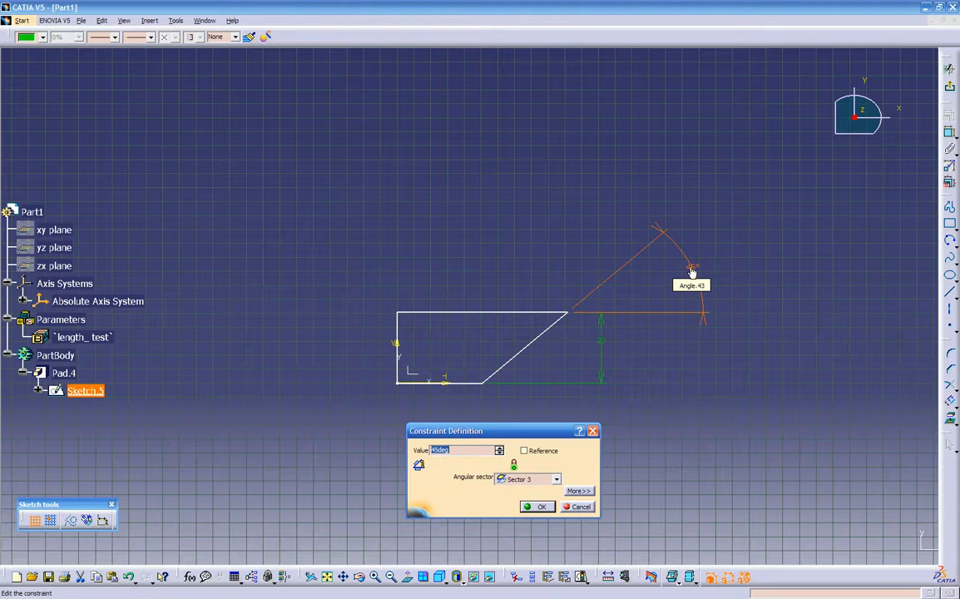
key(Return)
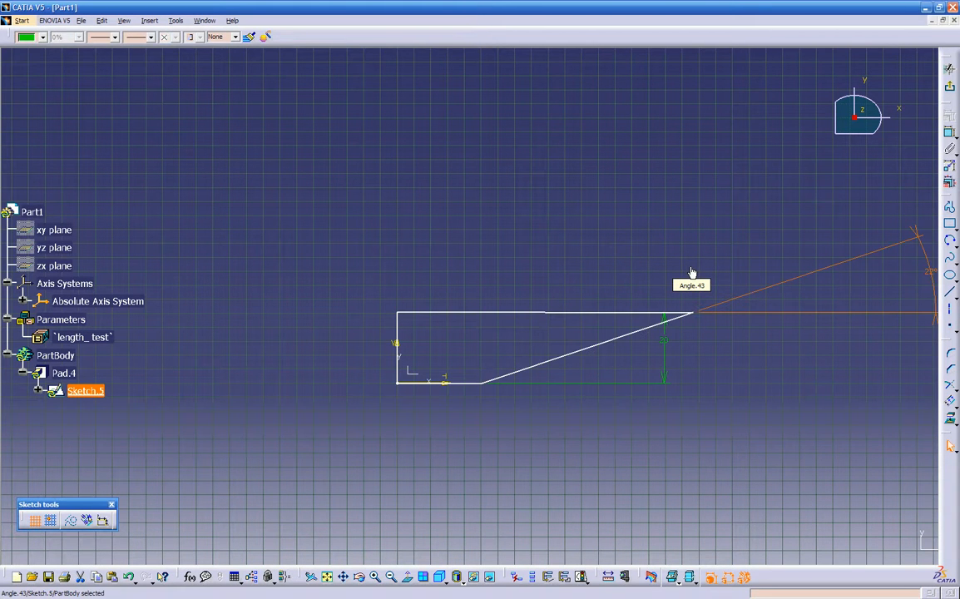
middle_drag(613, 388, 513, 396)
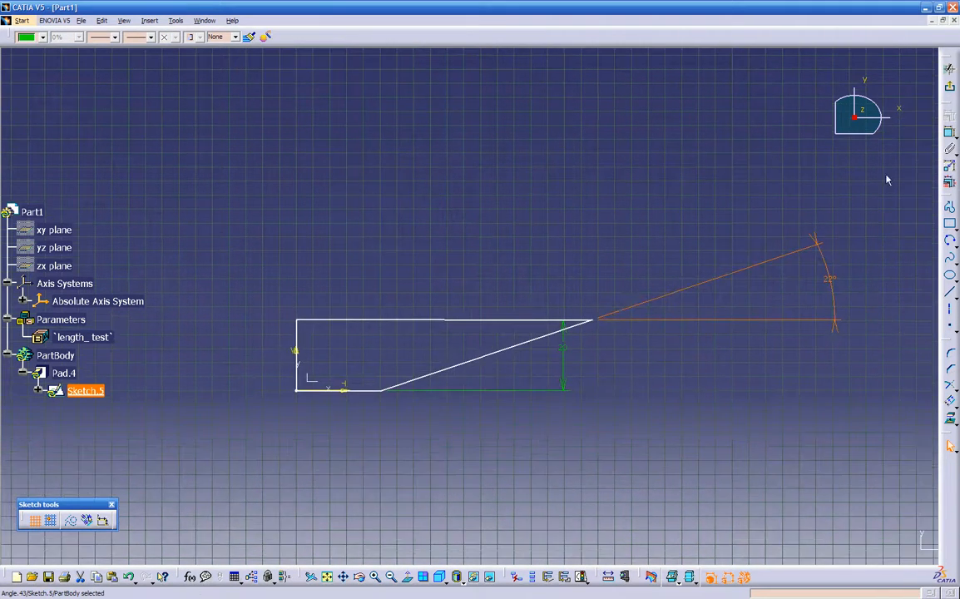
click(949, 68)
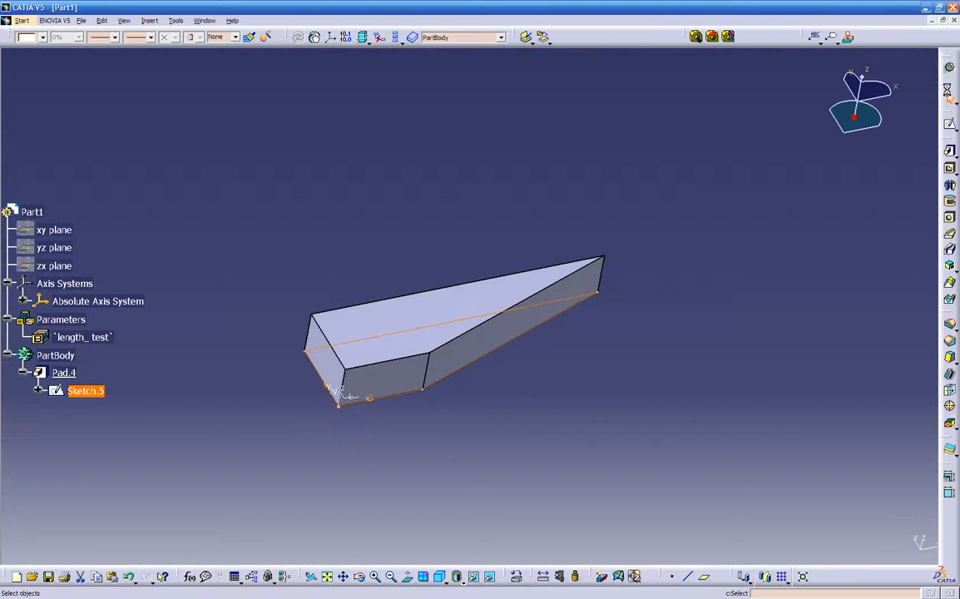
click(555, 387)
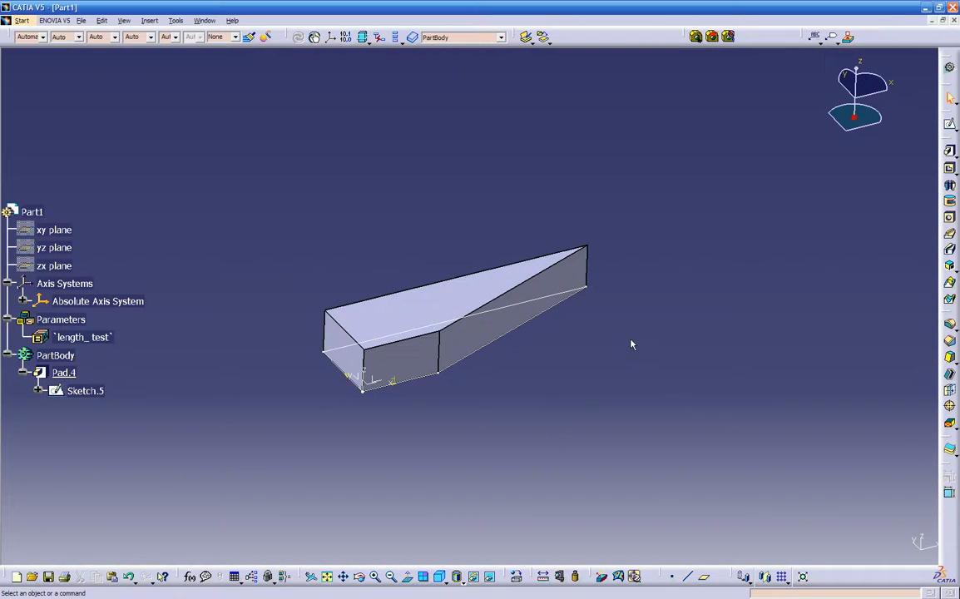
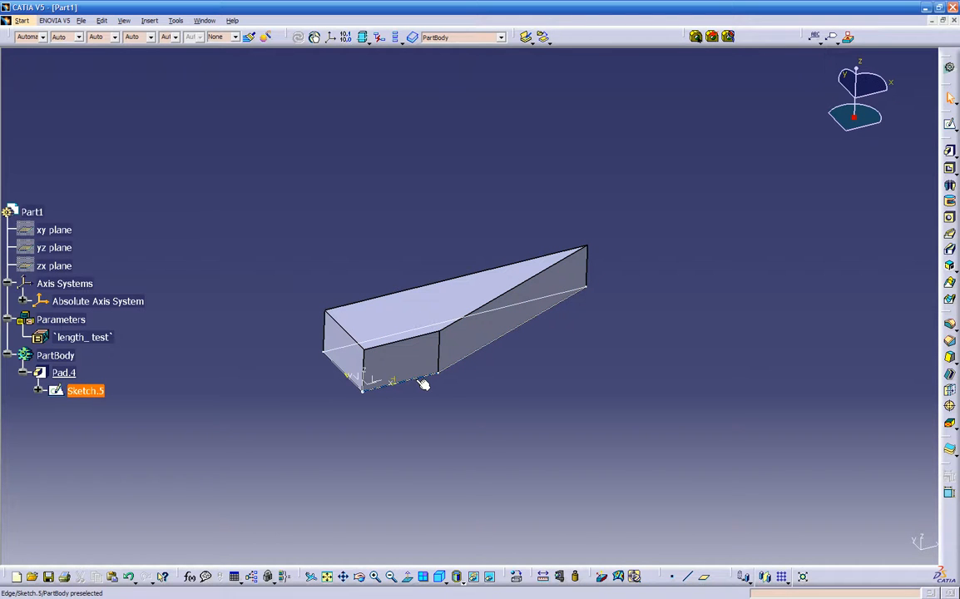
Reopen Sketch.5 and draw a horizontal elongated hole with a radius of about 3.4 in inside the profile's left part.
click(58, 391)
double_click(59, 391)
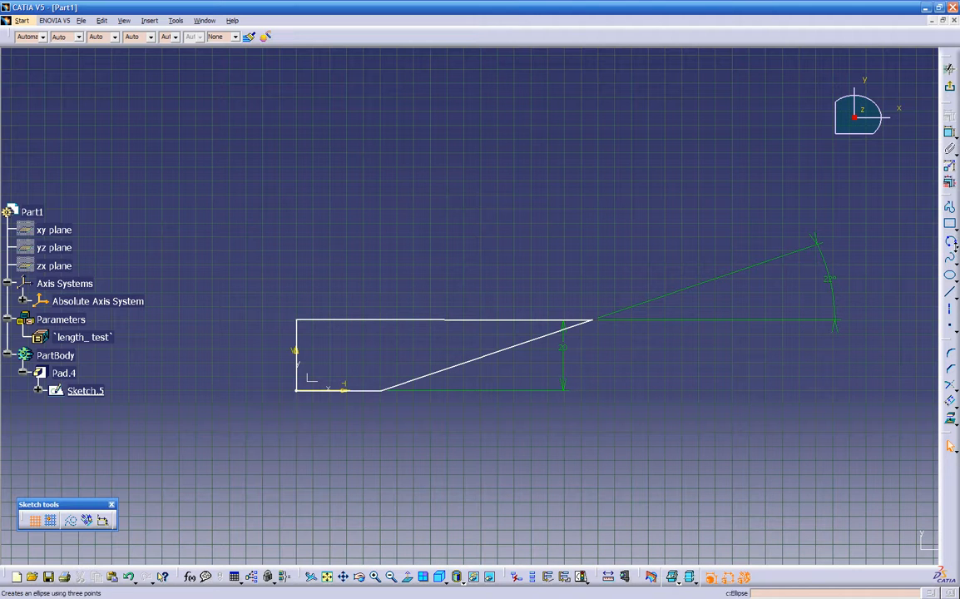
click(955, 248)
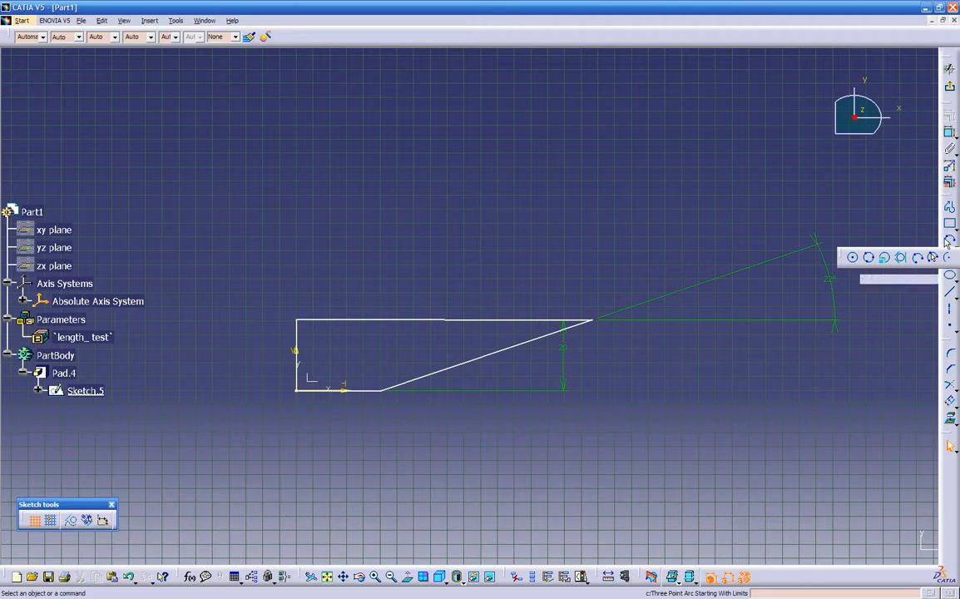
click(956, 229)
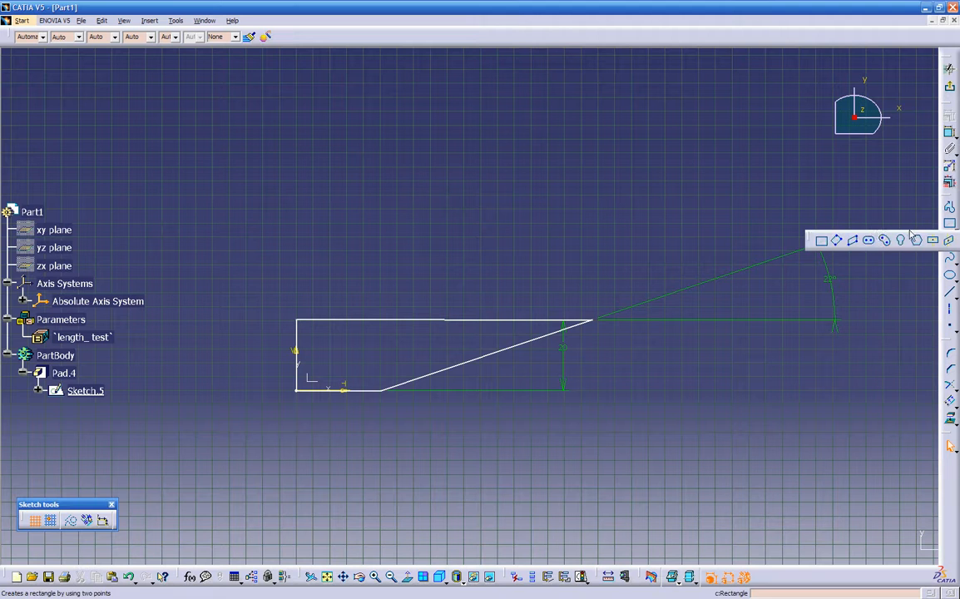
click(868, 241)
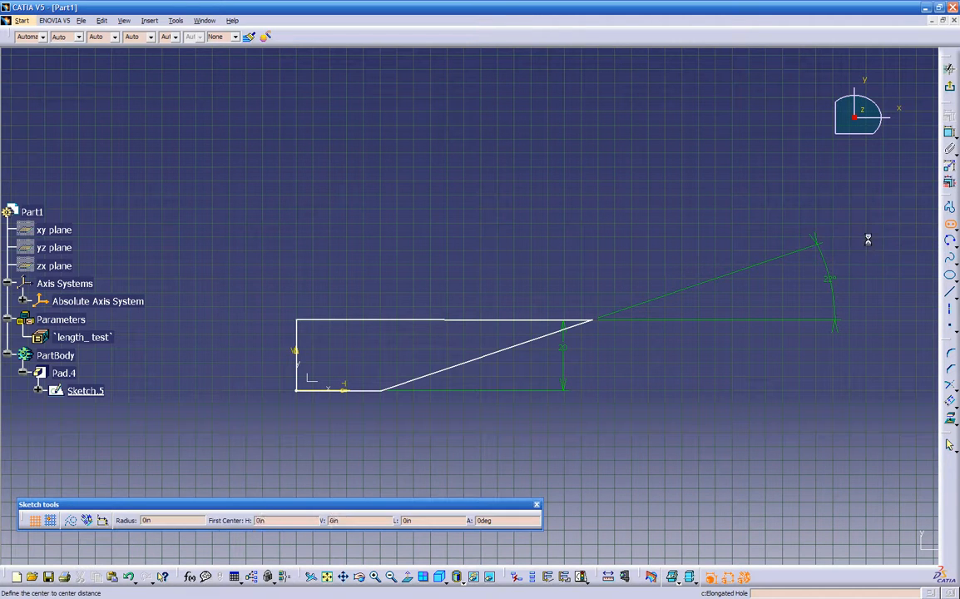
click(349, 353)
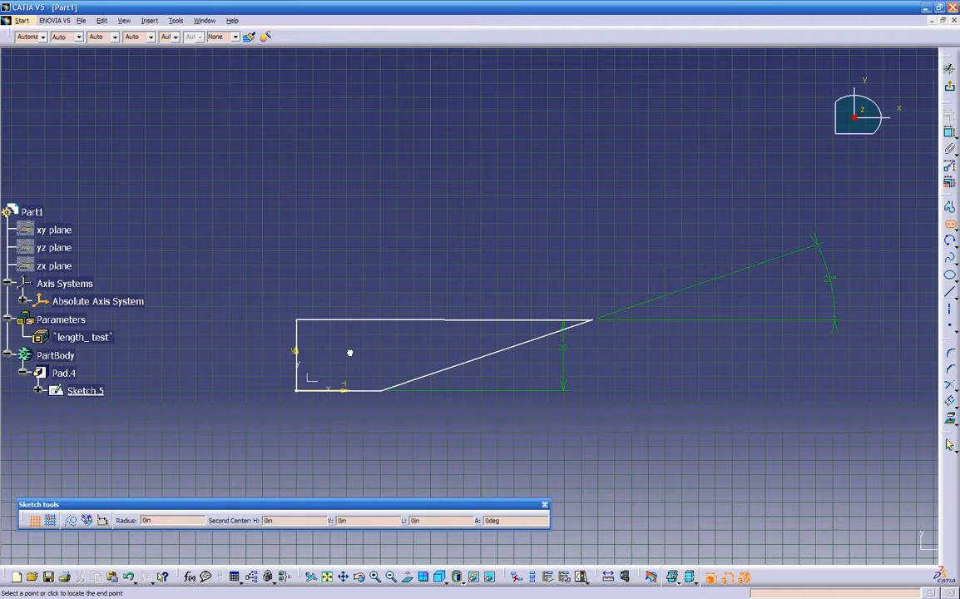
click(398, 350)
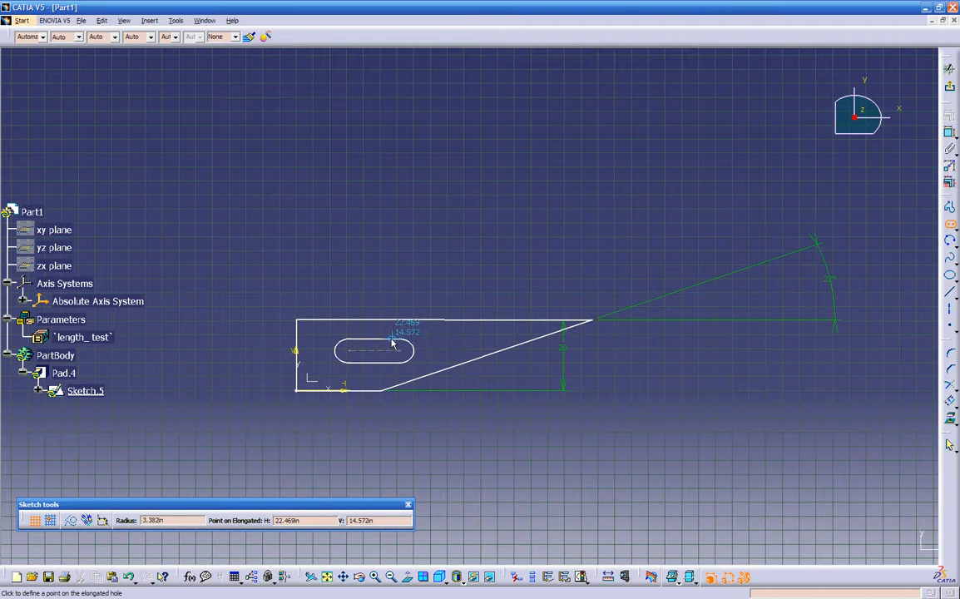
click(390, 340)
click(600, 385)
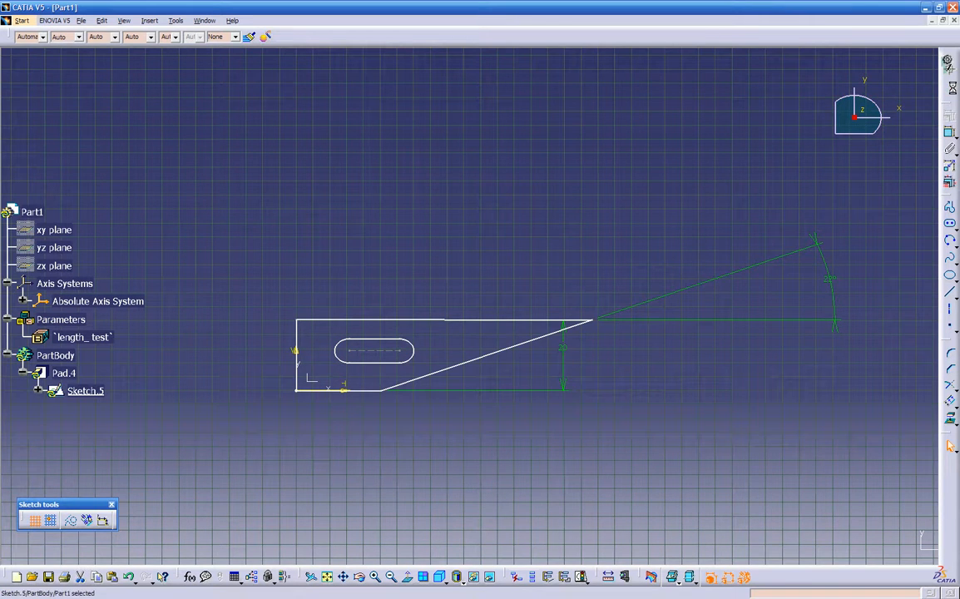
Exit the sketch to rebuild the pad with the slot, and reopen the sketch for editing.
click(949, 87)
click(768, 234)
mouse_move(524, 409)
middle_down()
mouse_move(489, 395)
mouse_move(478, 503)
mouse_move(480, 488)
mouse_move(510, 533)
mouse_move(498, 420)
mouse_move(408, 413)
mouse_move(533, 390)
mouse_move(568, 356)
mouse_move(574, 424)
mouse_move(610, 391)
mouse_move(421, 467)
mouse_move(313, 443)
mouse_move(435, 377)
middle_up()
double_click(442, 367)
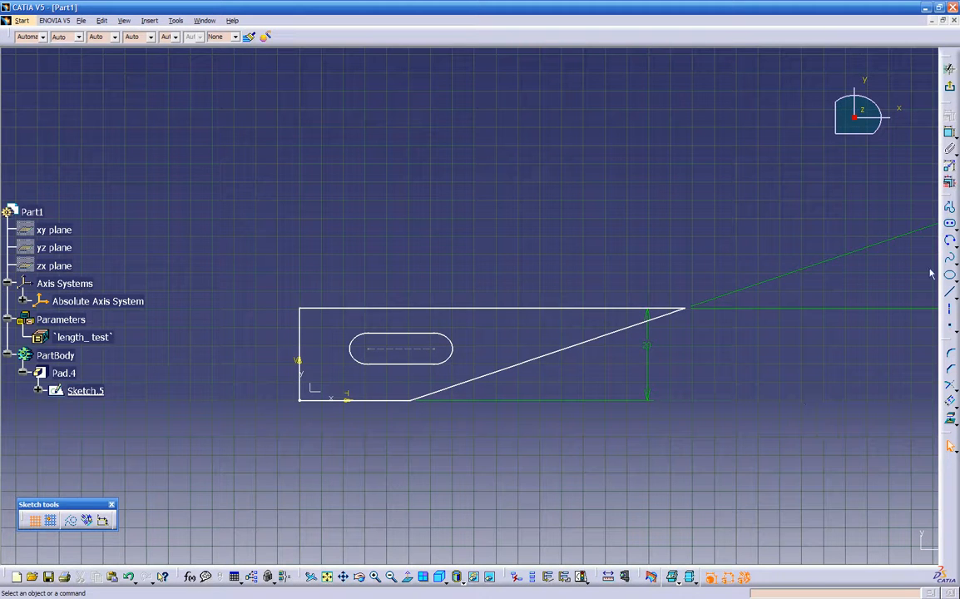
Draw a separate closed stepped profile with a concave tangent arc above the existing sketch outline.
click(949, 207)
click(367, 264)
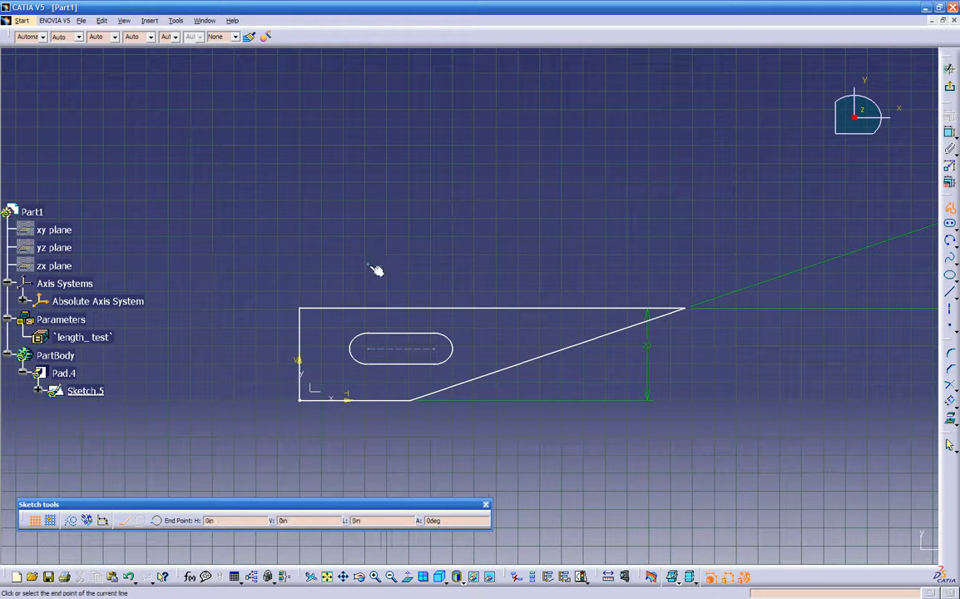
click(538, 264)
click(538, 219)
click(432, 219)
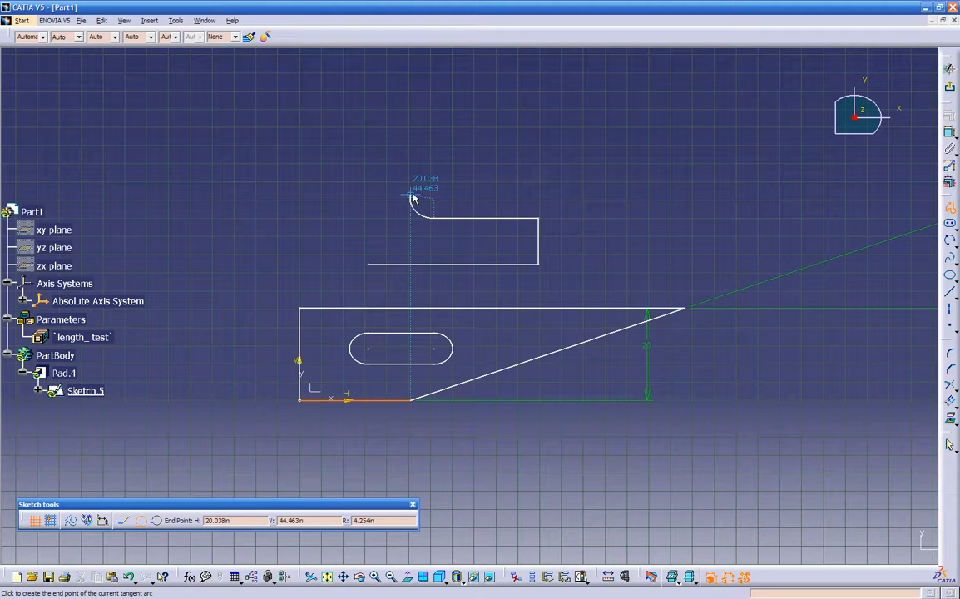
click(391, 182)
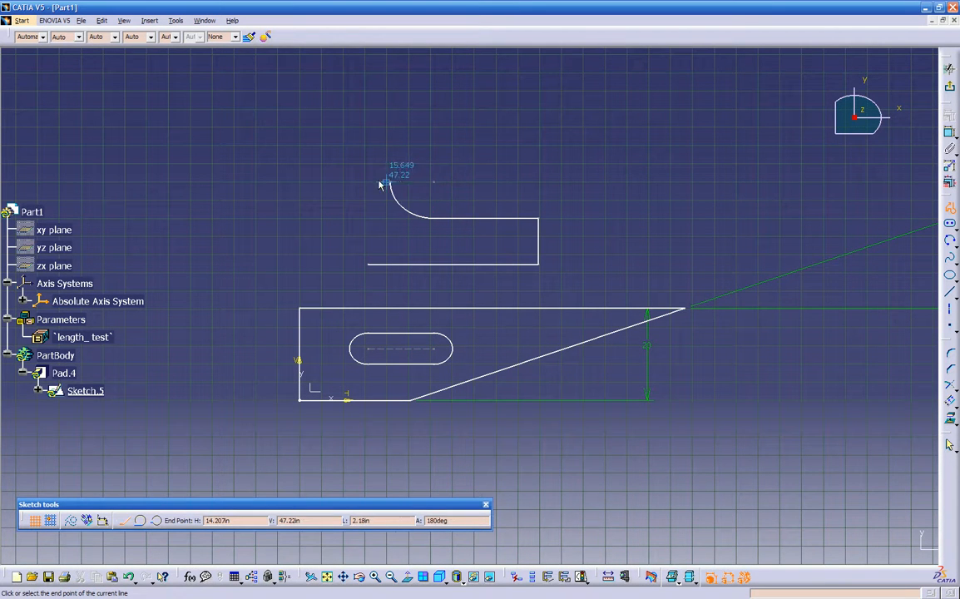
click(364, 183)
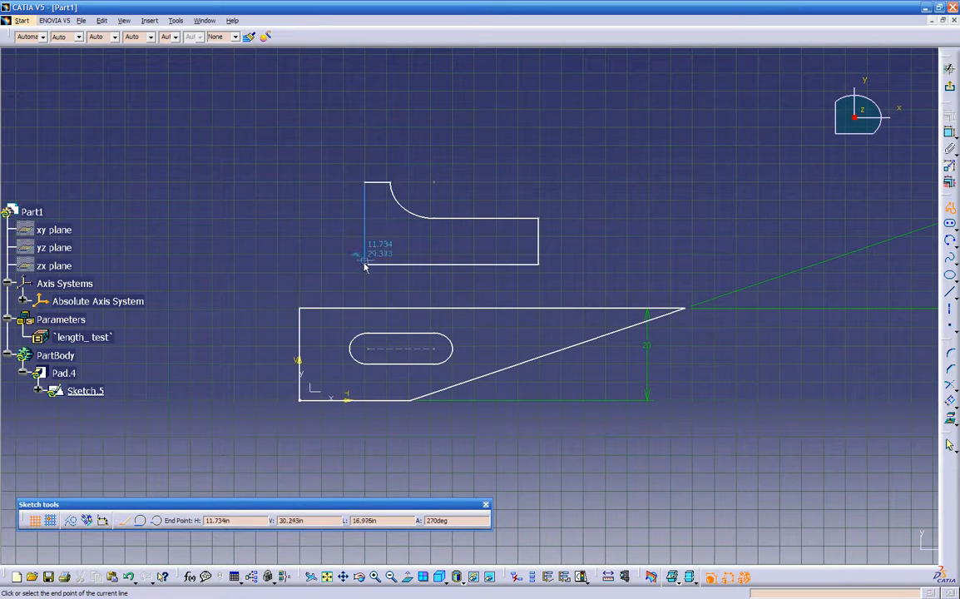
click(365, 255)
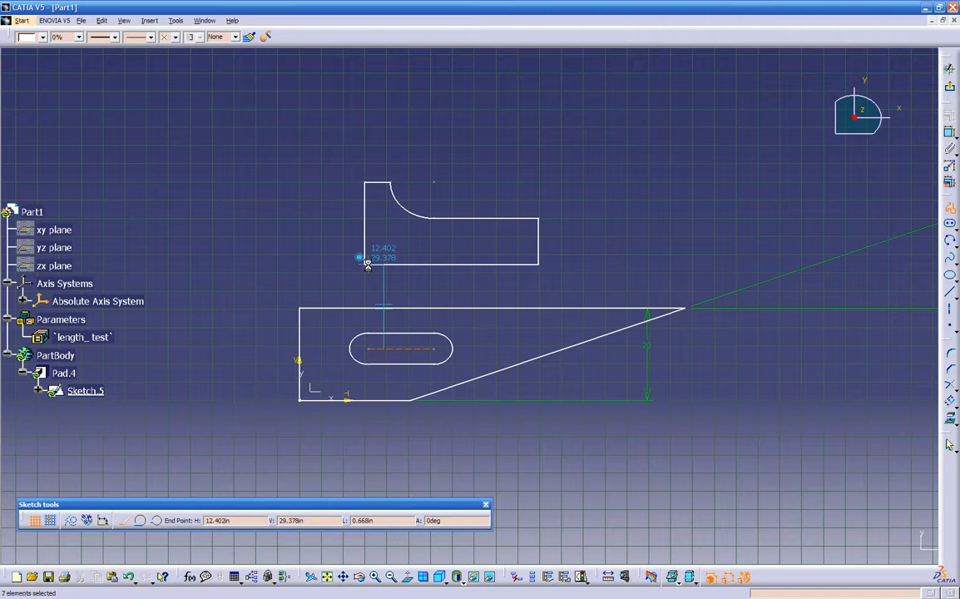
click(366, 265)
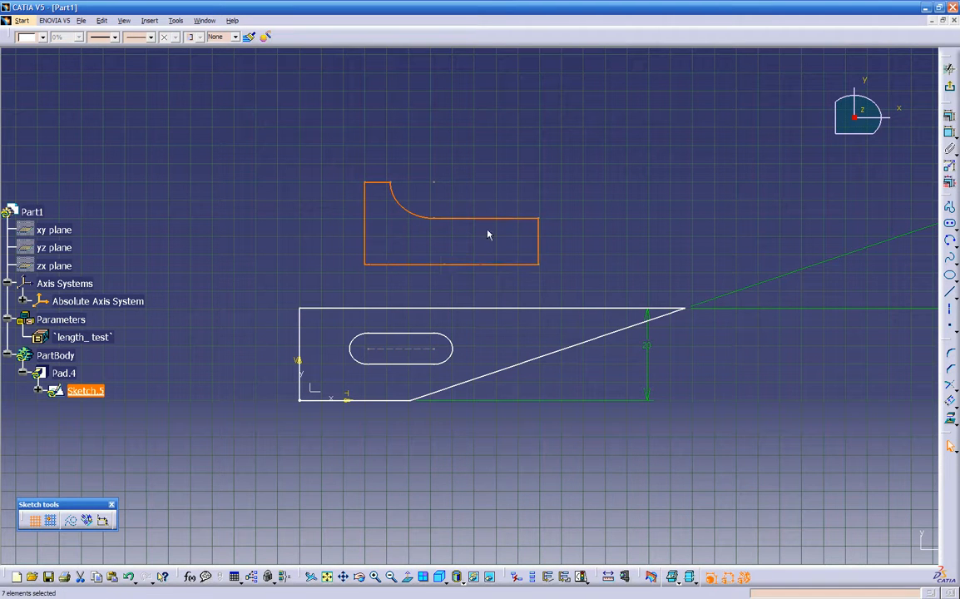
Exit the sketch to rebuild the pad with the second profile and inspect both solids from several angles.
click(949, 69)
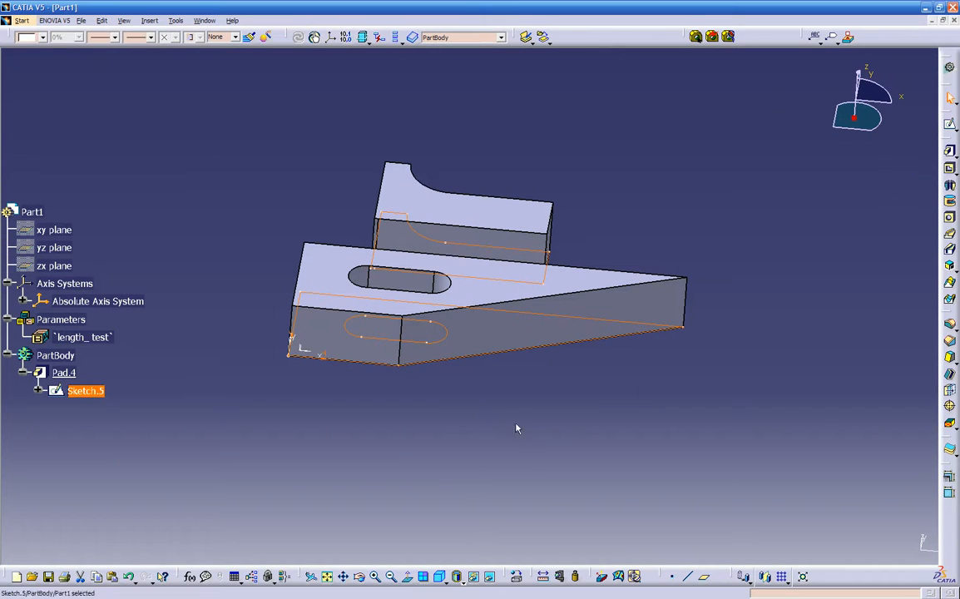
click(552, 435)
mouse_move(552, 434)
middle_down()
mouse_move(268, 358)
mouse_move(499, 439)
mouse_move(356, 494)
mouse_move(408, 441)
mouse_move(491, 392)
mouse_move(514, 393)
mouse_move(512, 320)
mouse_move(598, 159)
middle_up()
middle_drag(514, 351, 666, 449)
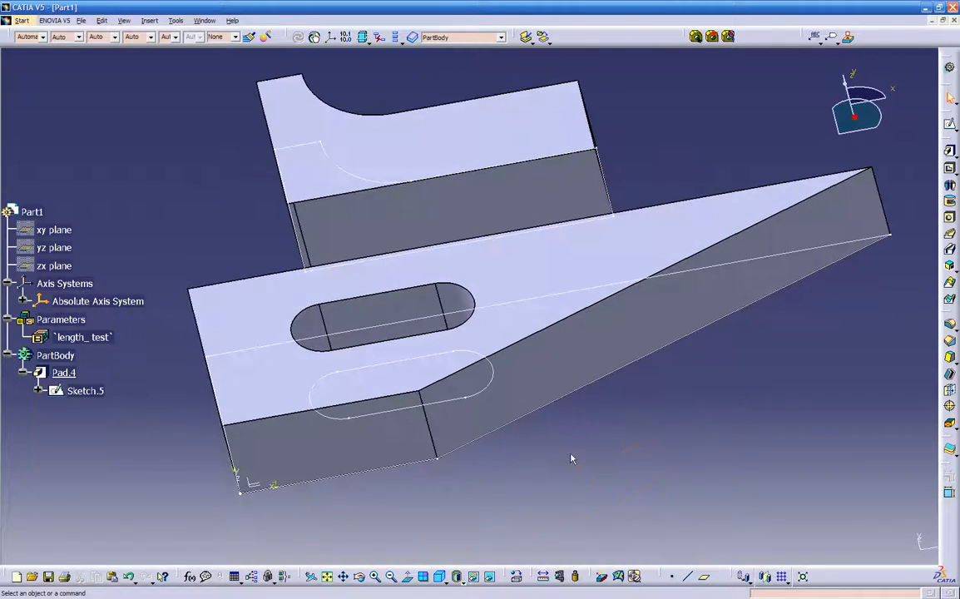
middle_drag(308, 329, 441, 270)
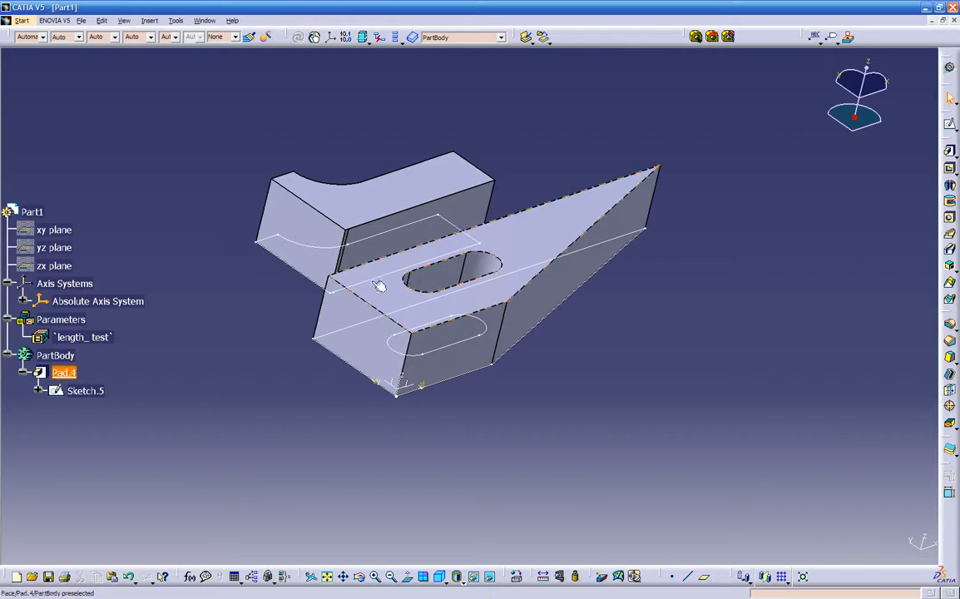
mouse_move(376, 323)
middle_down()
mouse_move(450, 491)
mouse_move(495, 450)
mouse_move(486, 449)
middle_up()
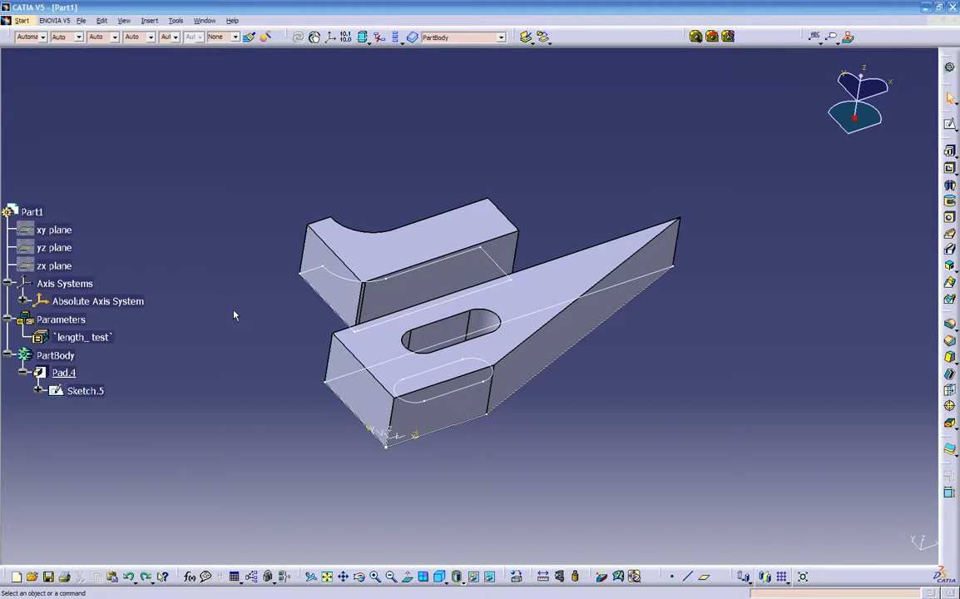
middle_drag(315, 482, 428, 300)
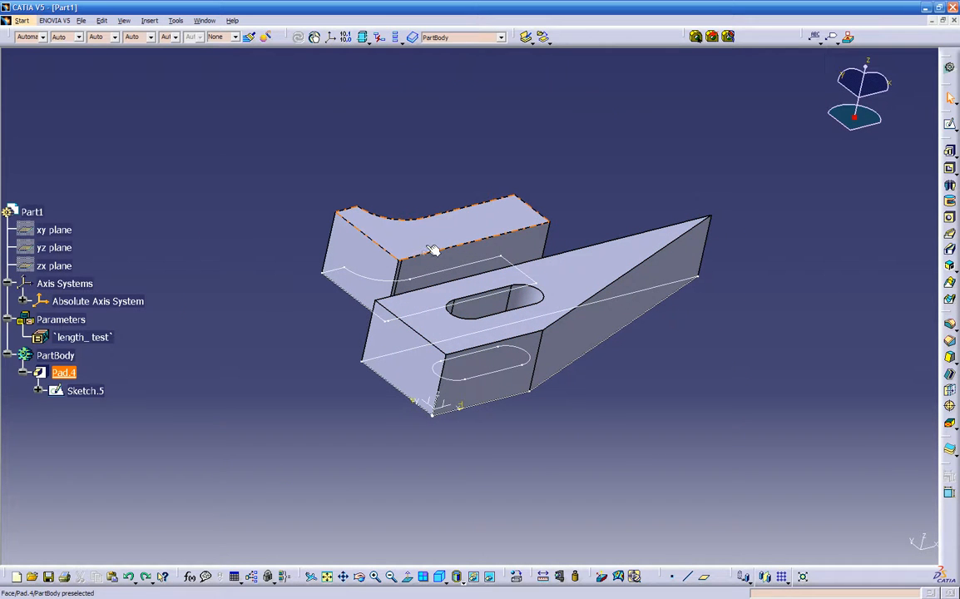
click(952, 170)
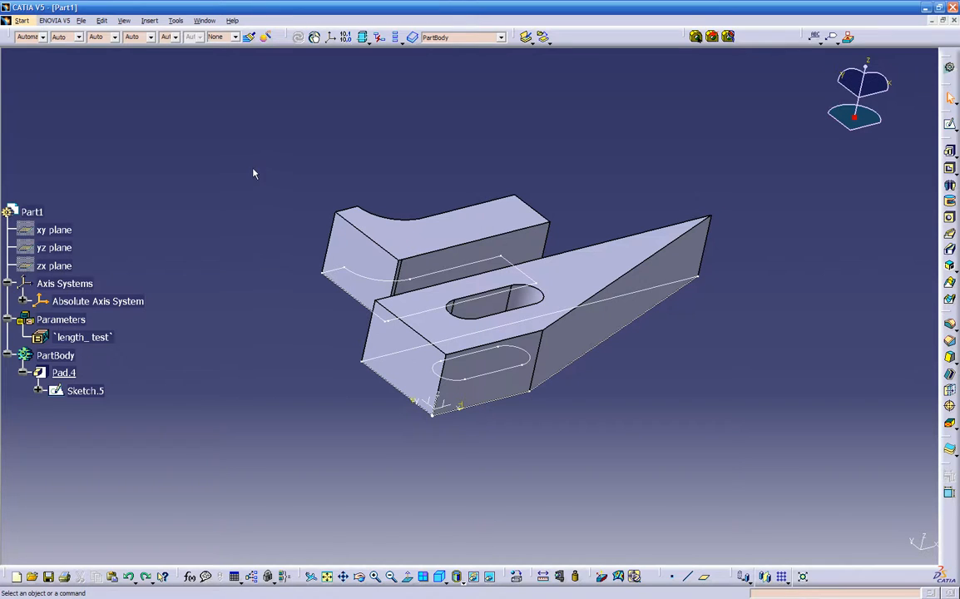
Delete Pad.4 with its aggregated elements, and remove the length_ test parameter together with the Parameters node.
click(60, 373)
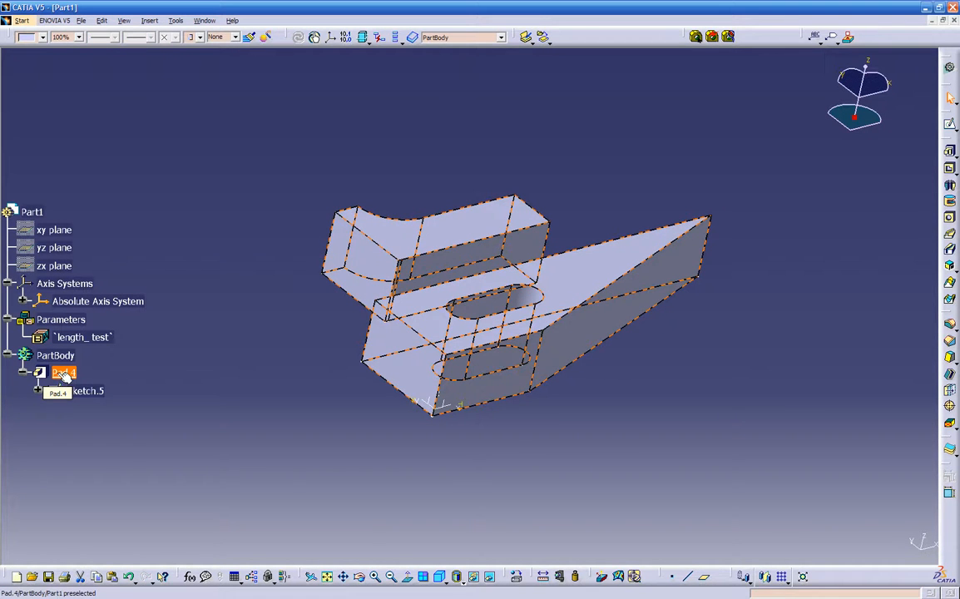
key(Delete)
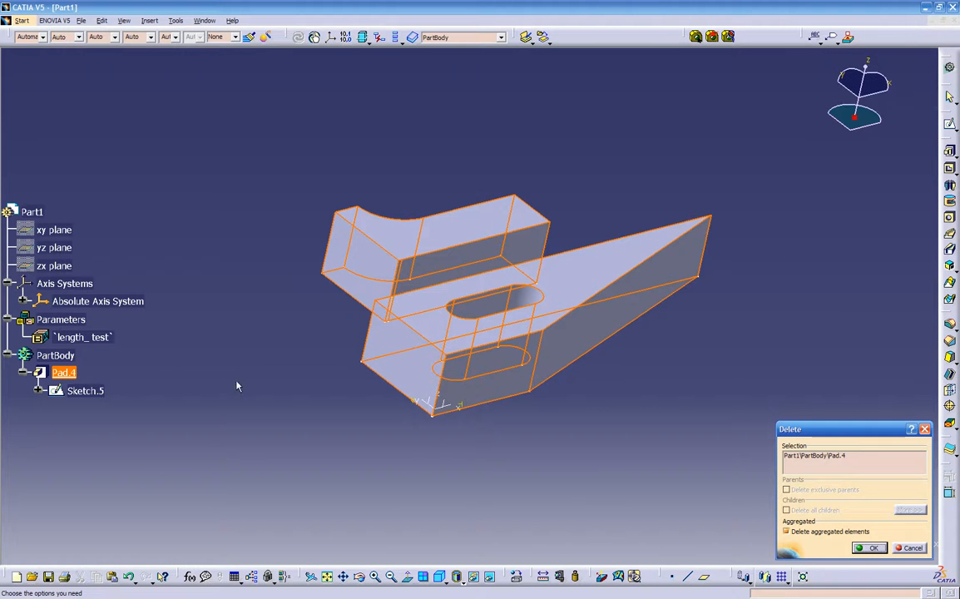
click(861, 549)
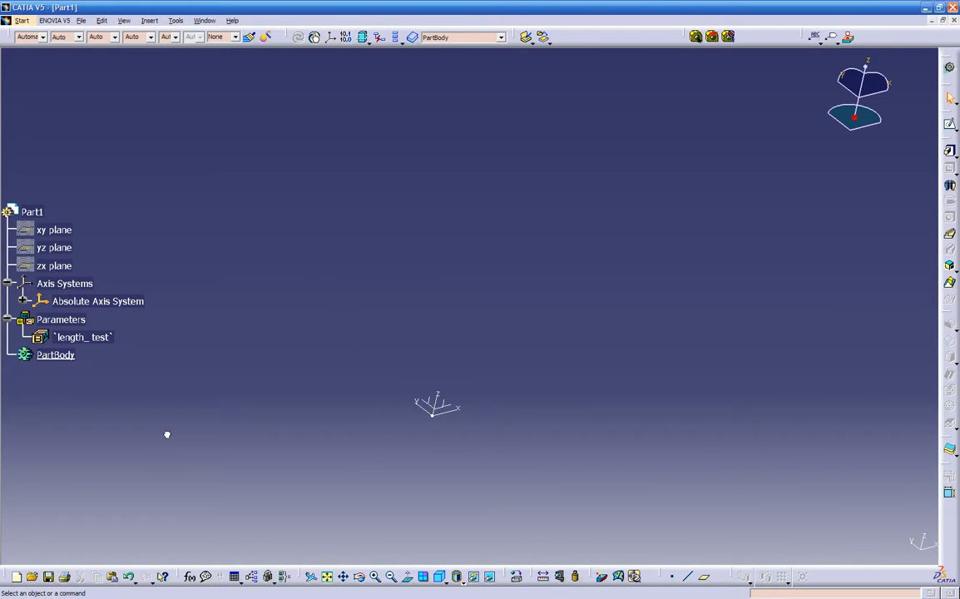
double_click(68, 334)
click(75, 321)
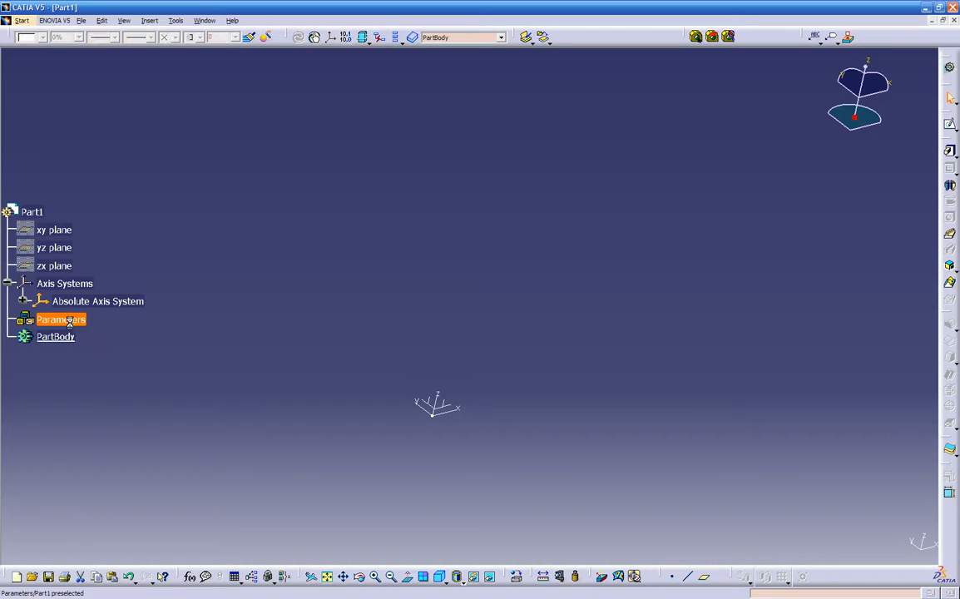
key(Delete)
middle_drag(209, 420, 141, 308)
middle_drag(253, 402, 291, 375)
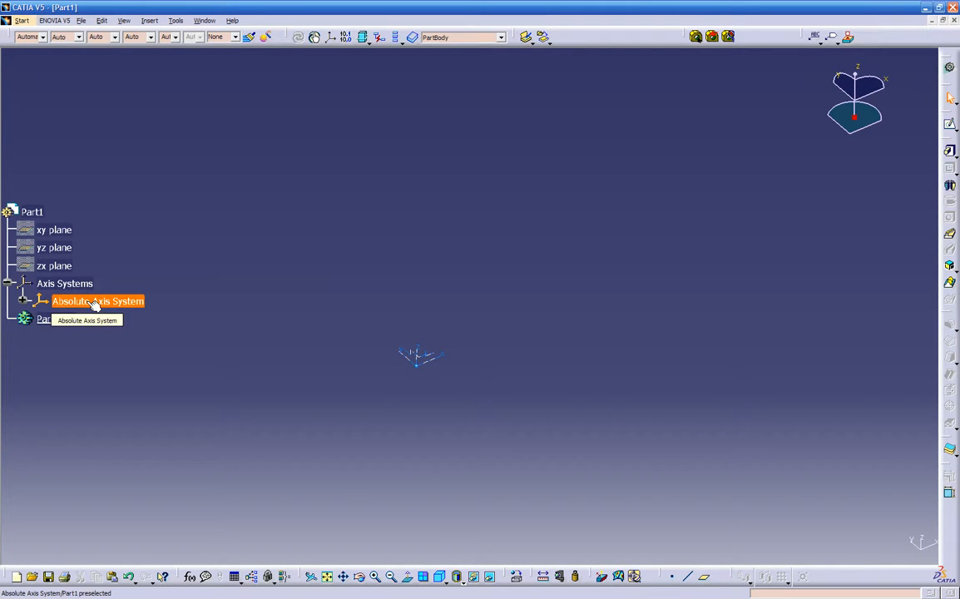
click(7, 282)
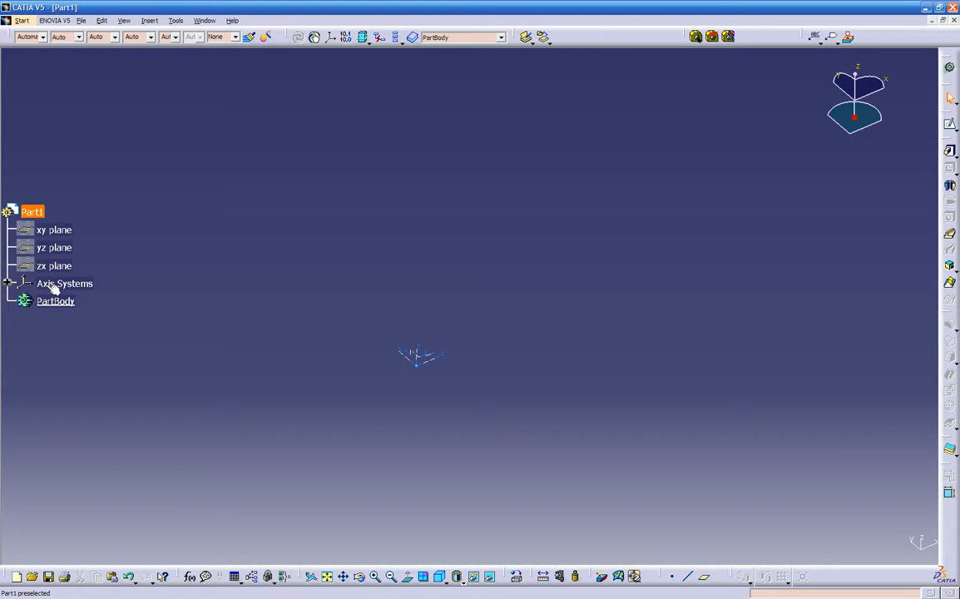
click(7, 283)
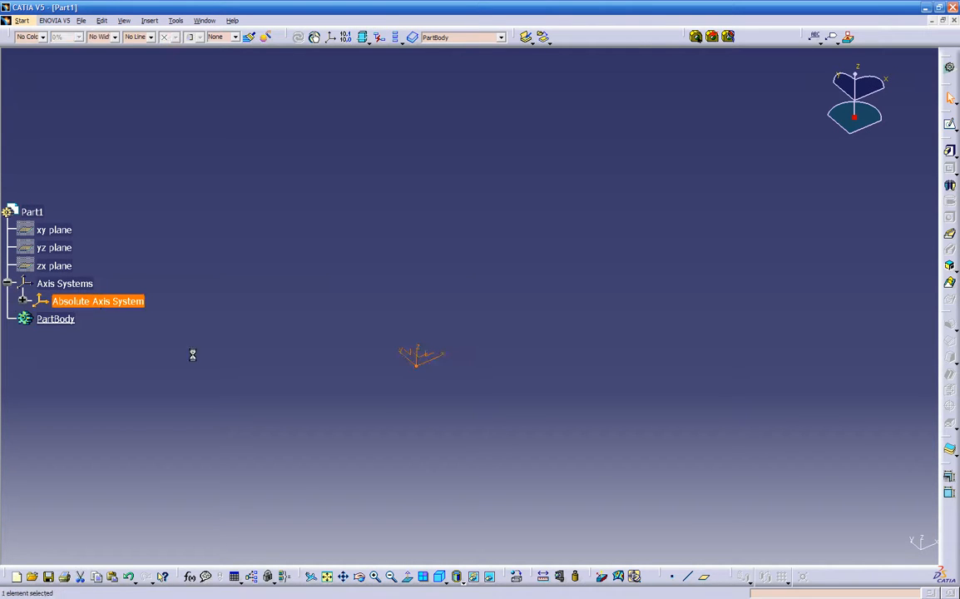
middle_drag(446, 374, 497, 299)
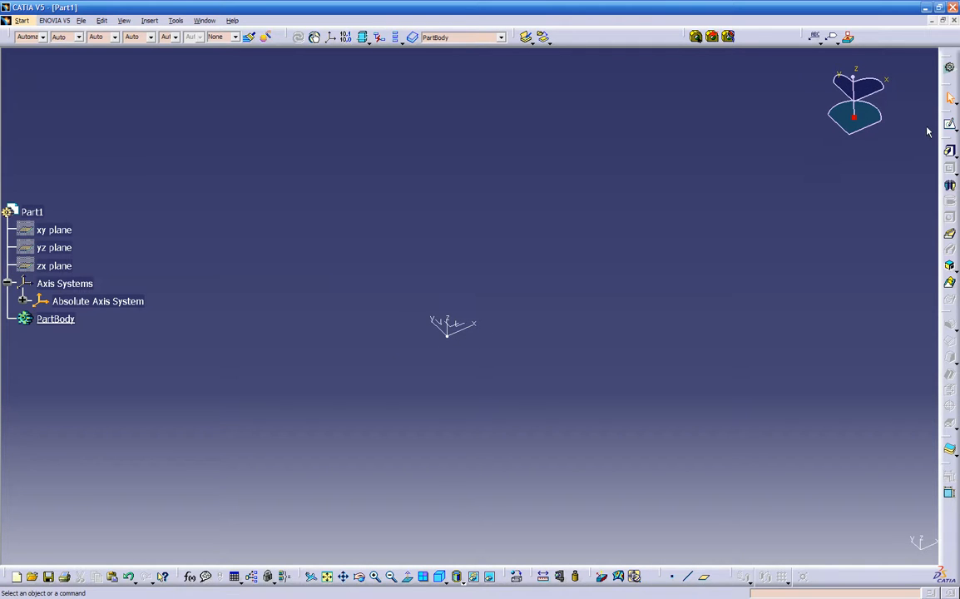
Start a new sketch on the xy plane.
click(951, 125)
middle_drag(476, 397, 424, 406)
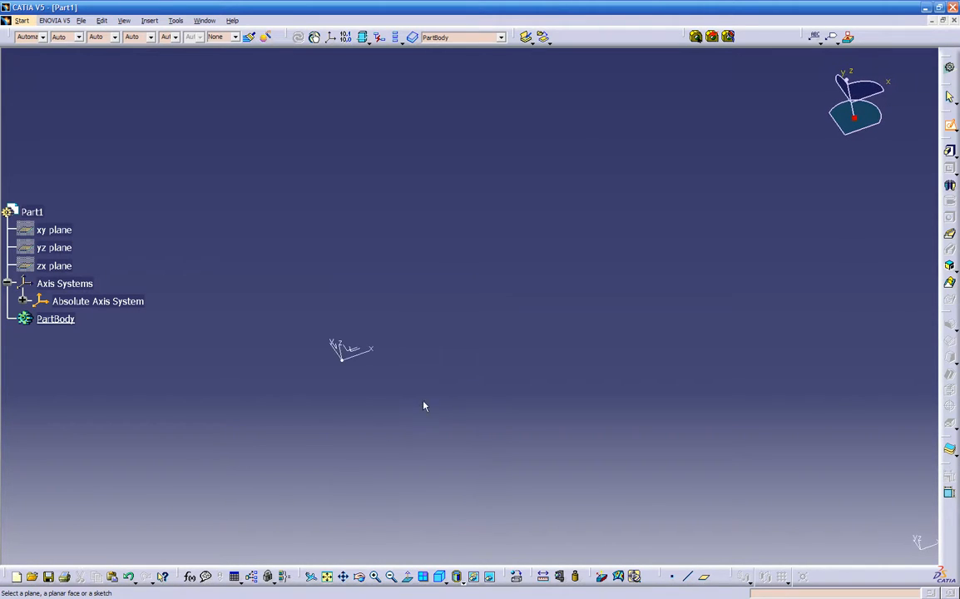
click(328, 574)
middle_drag(504, 286, 390, 341)
middle_drag(518, 378, 498, 394)
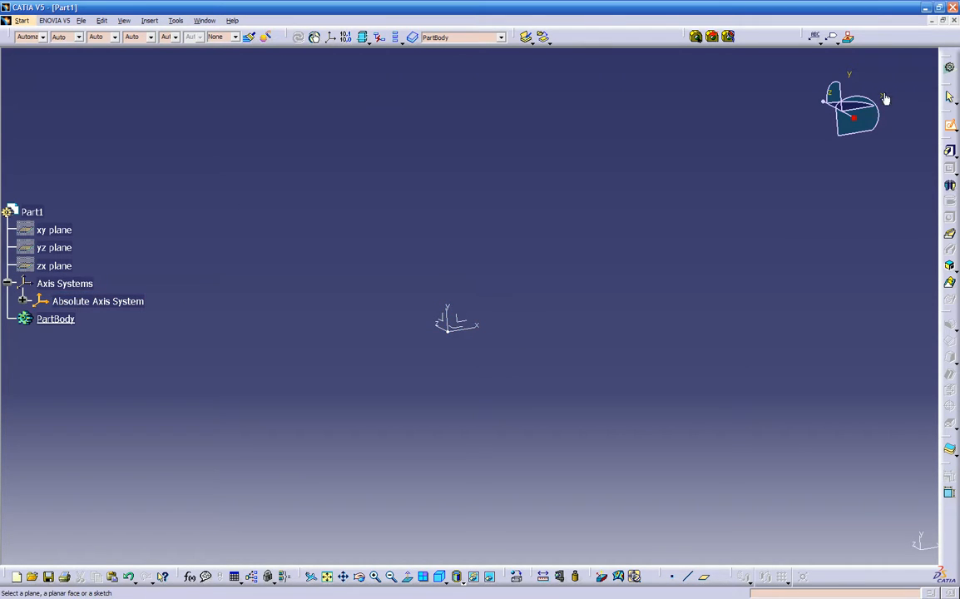
click(830, 98)
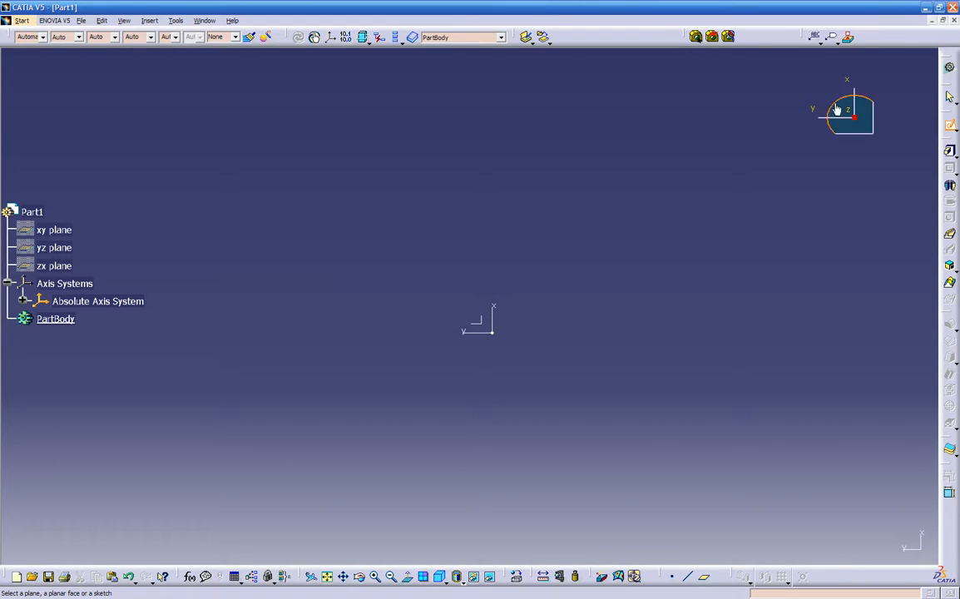
mouse_move(582, 309)
middle_down()
mouse_move(514, 387)
mouse_move(497, 378)
middle_up()
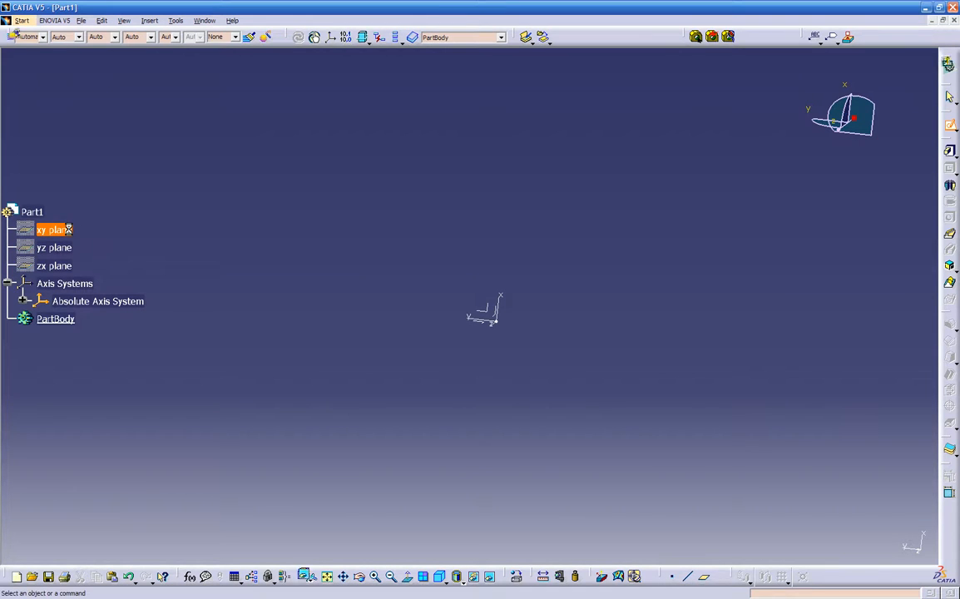
click(70, 229)
middle_drag(302, 276, 284, 371)
click(302, 278)
middle_drag(332, 304, 350, 297)
middle_drag(411, 212, 269, 331)
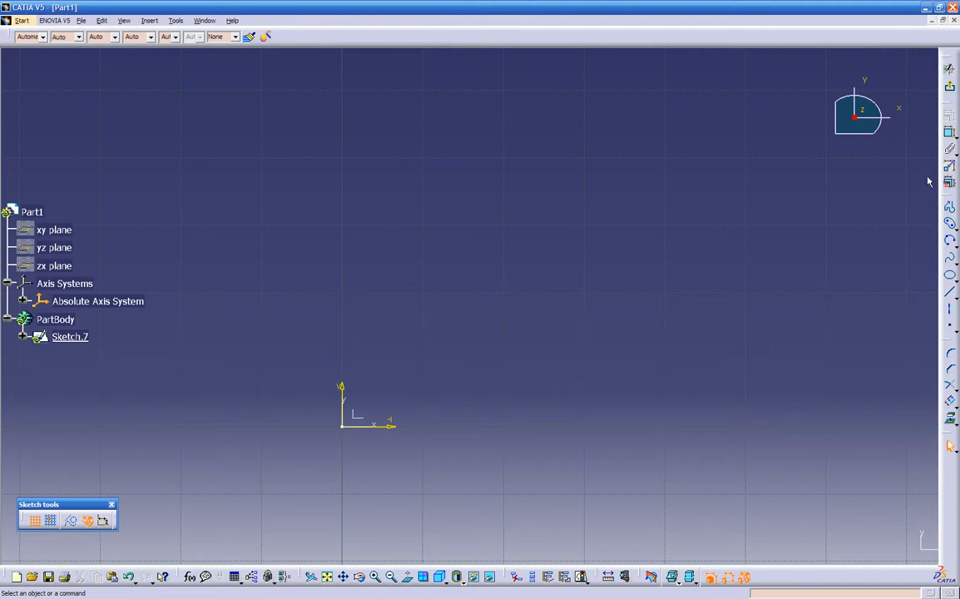
Turn off automatic geometrical constraints and draw a rectangle above and to the right of the sketch origin.
click(949, 223)
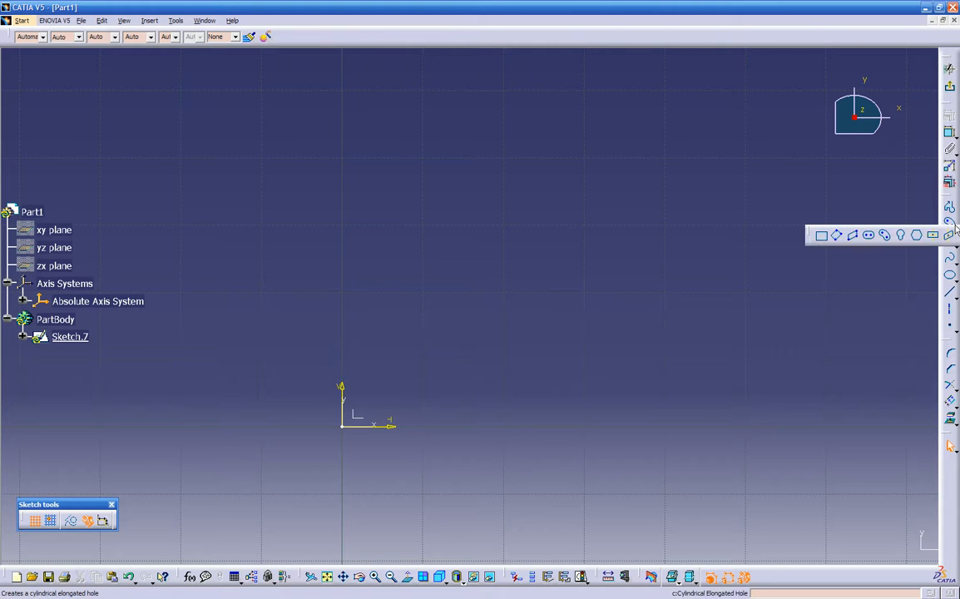
click(821, 237)
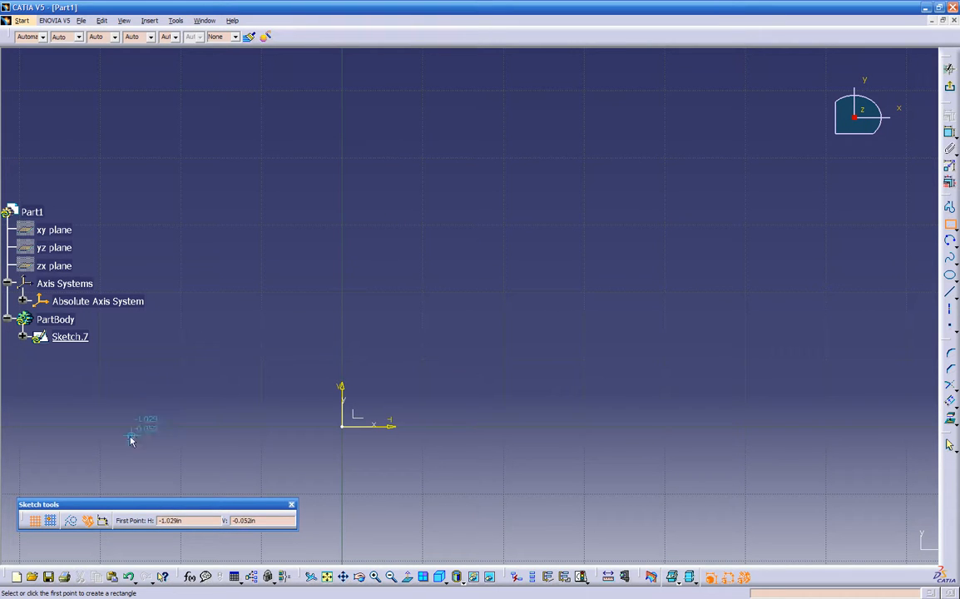
click(89, 522)
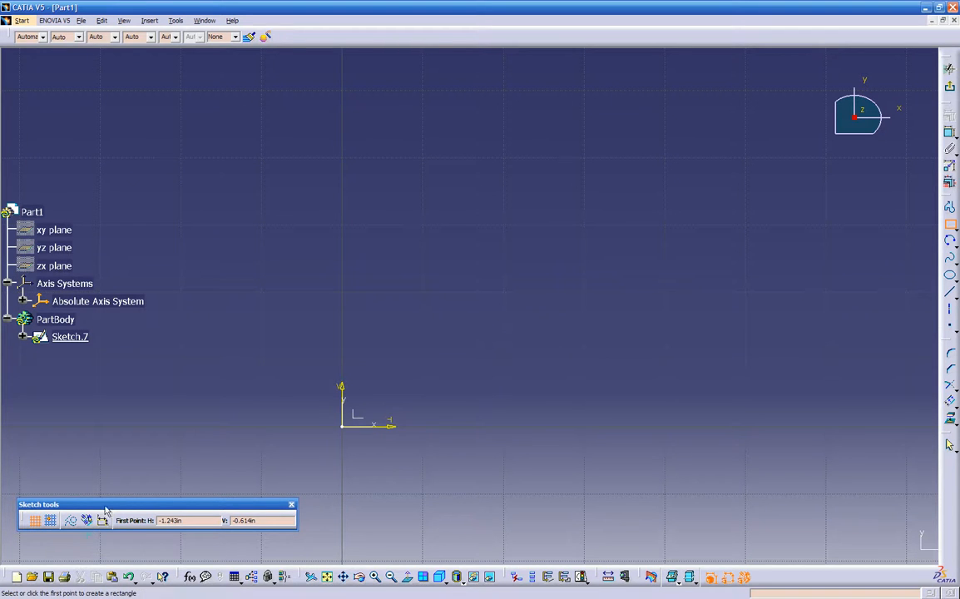
click(429, 358)
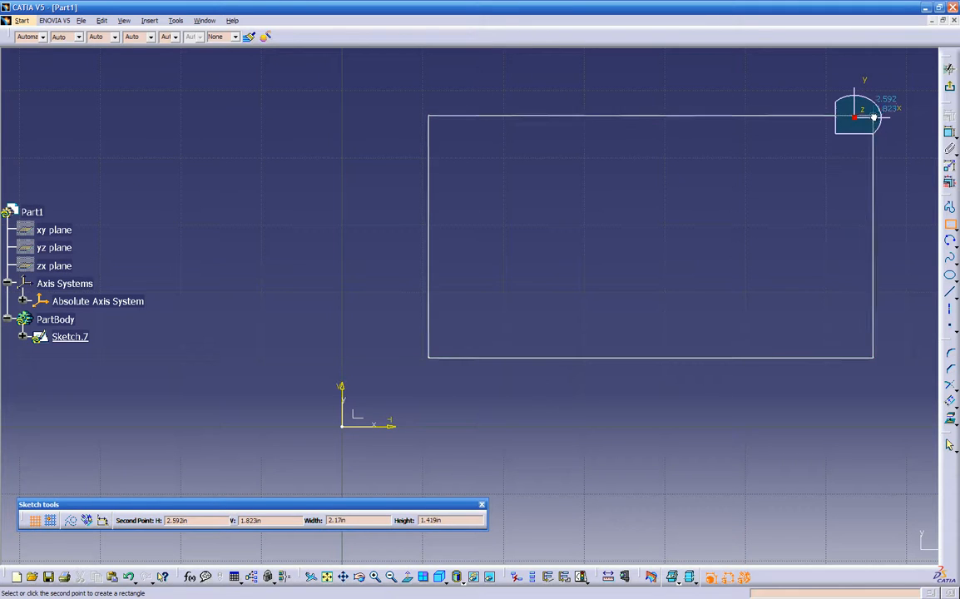
click(784, 175)
middle_drag(673, 214, 595, 264)
click(664, 145)
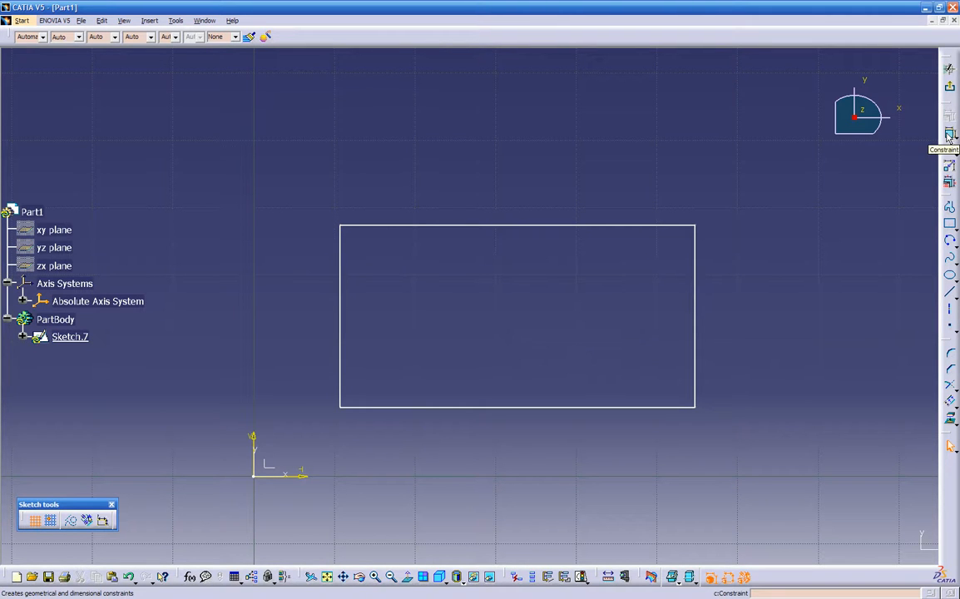
Pull the rectangle's upper-right corner up and outward, and check which constraints are available for the sloped top edge.
drag(697, 227, 743, 164)
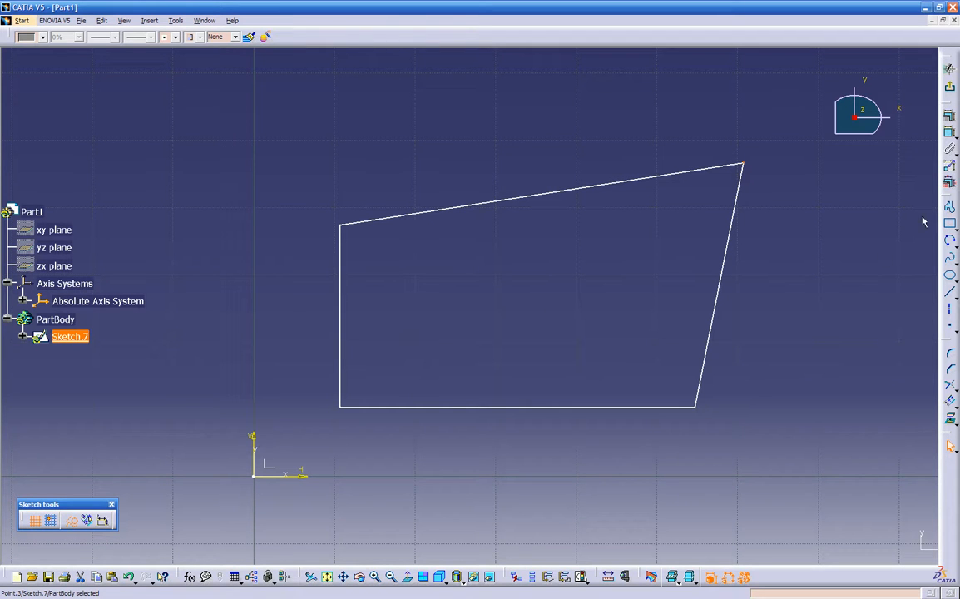
click(602, 191)
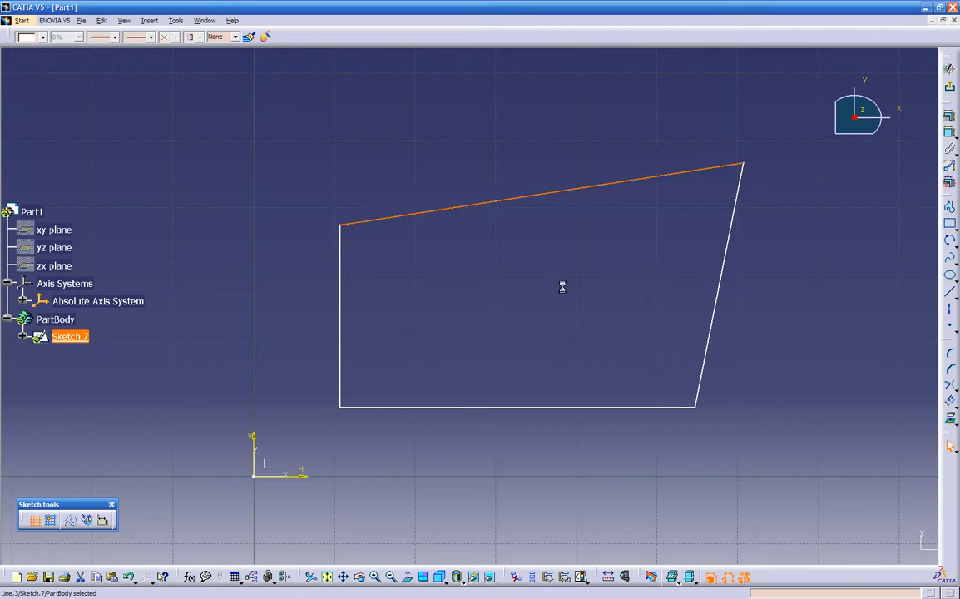
click(557, 407)
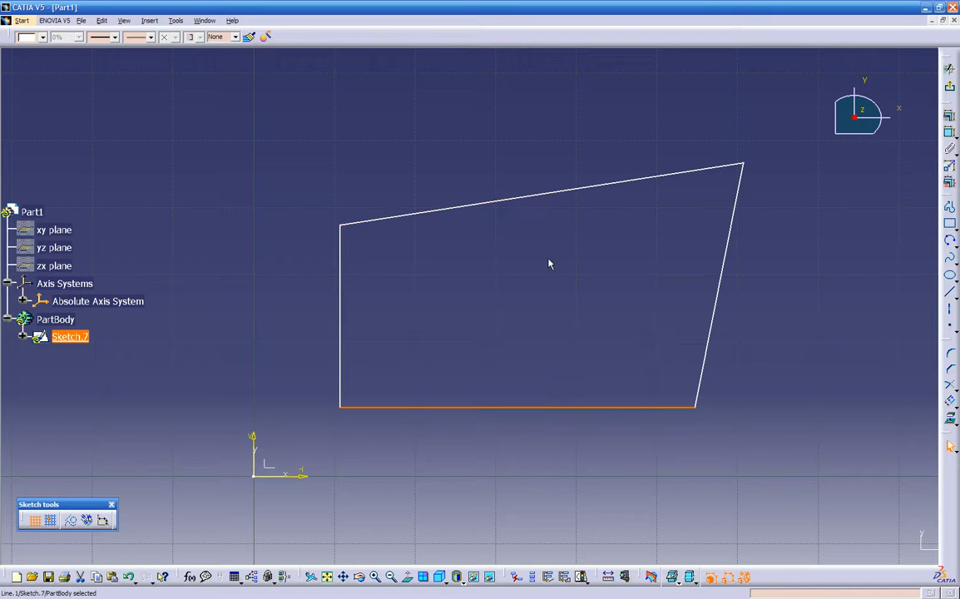
click(559, 192)
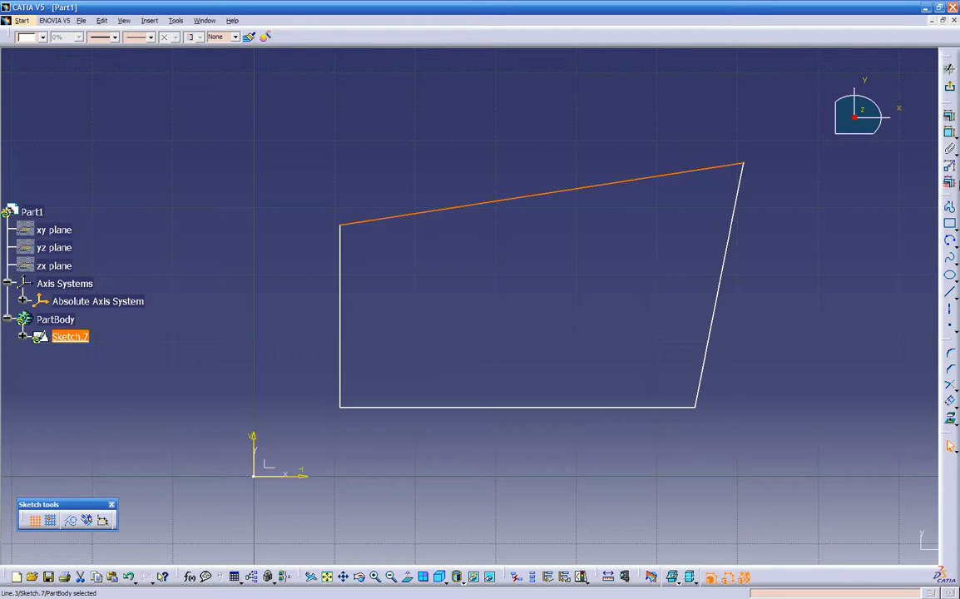
click(949, 119)
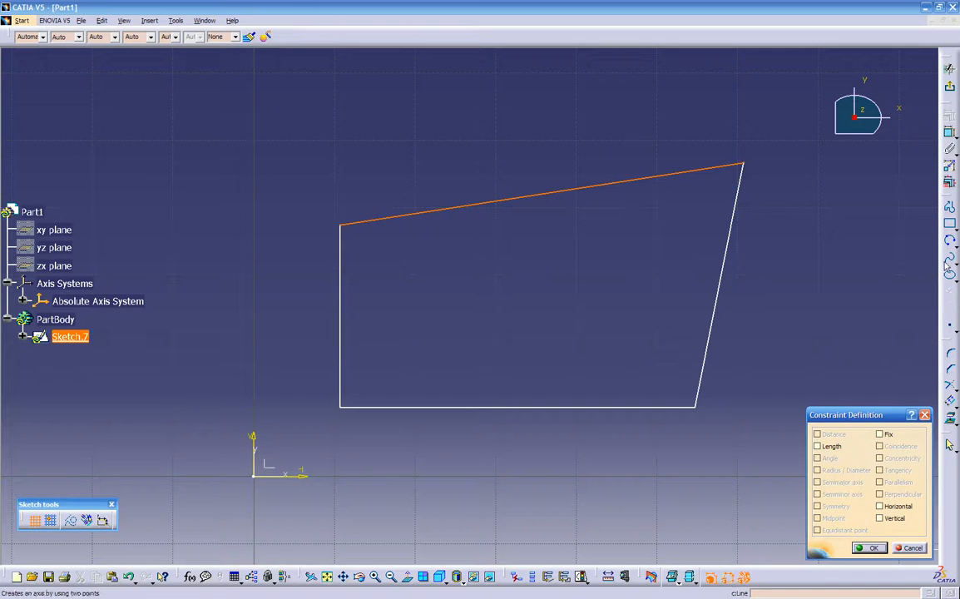
click(911, 546)
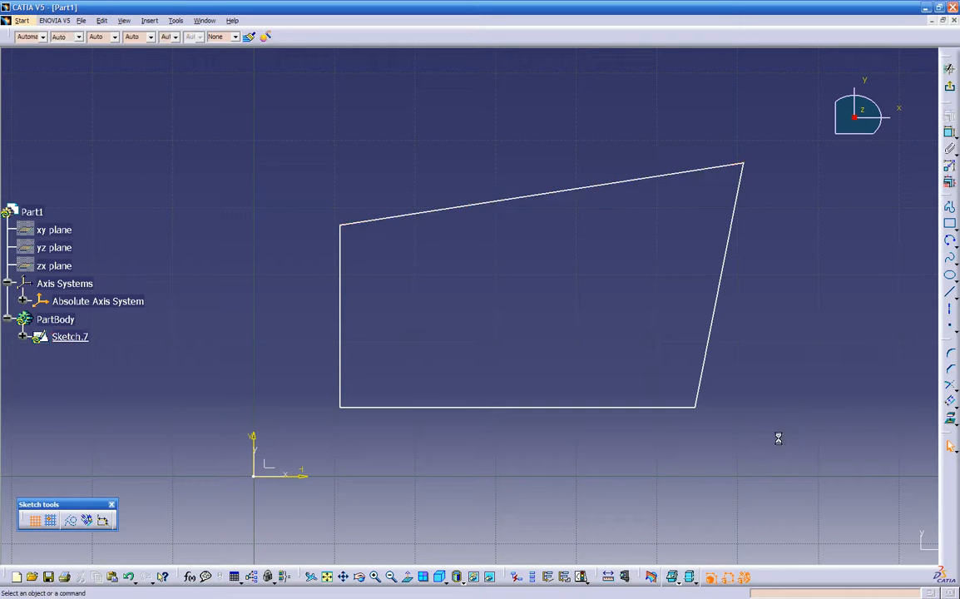
Try a parallelism constraint between the sloped top edge and the bottom edge with geometrical constraints turned off.
click(561, 408)
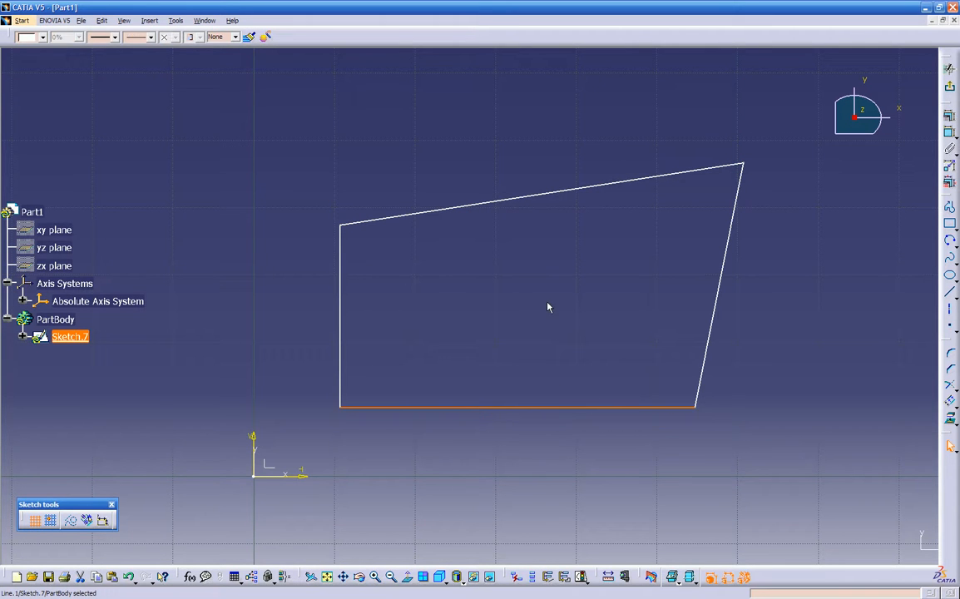
ctrl+click(548, 193)
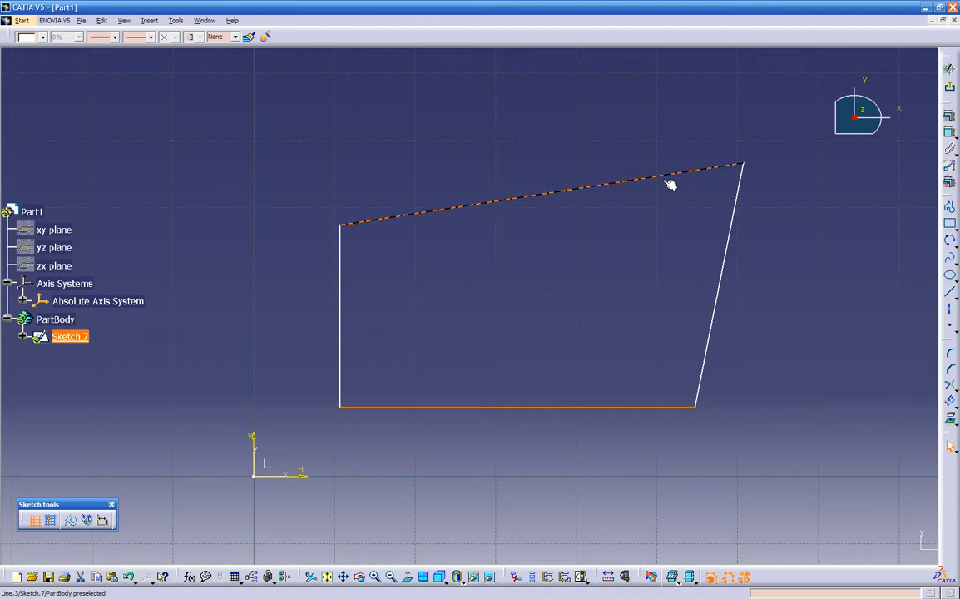
click(949, 119)
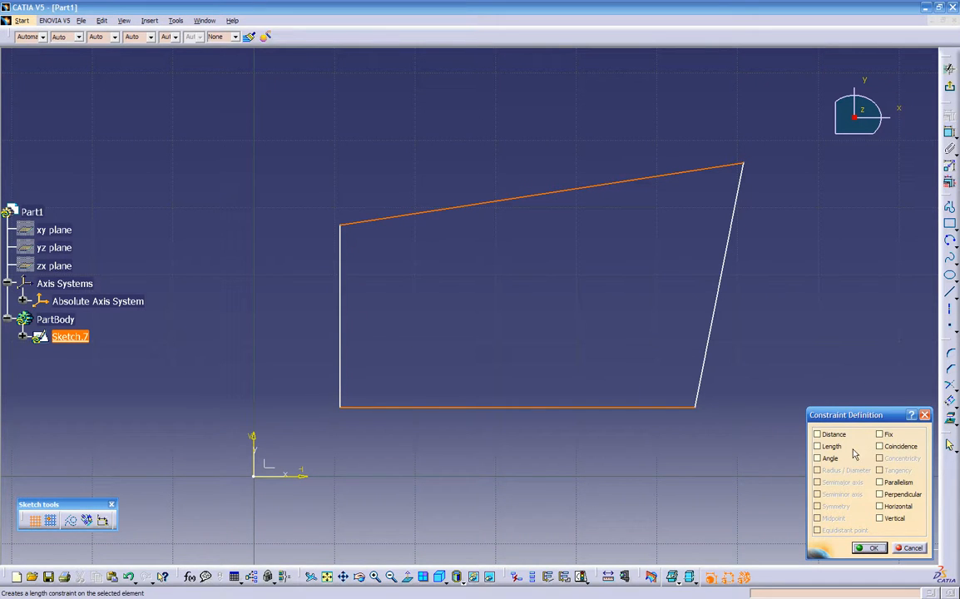
click(880, 484)
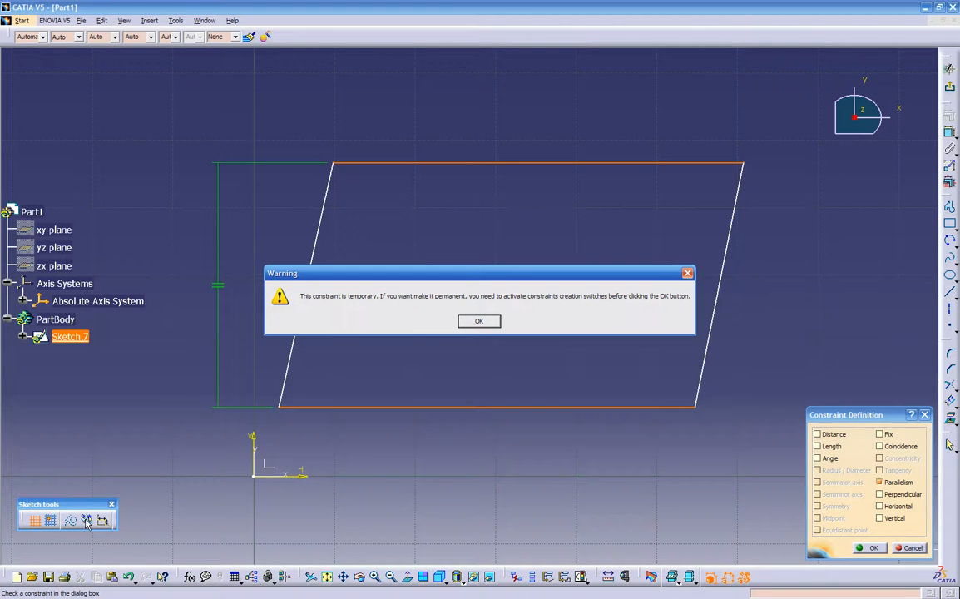
click(471, 326)
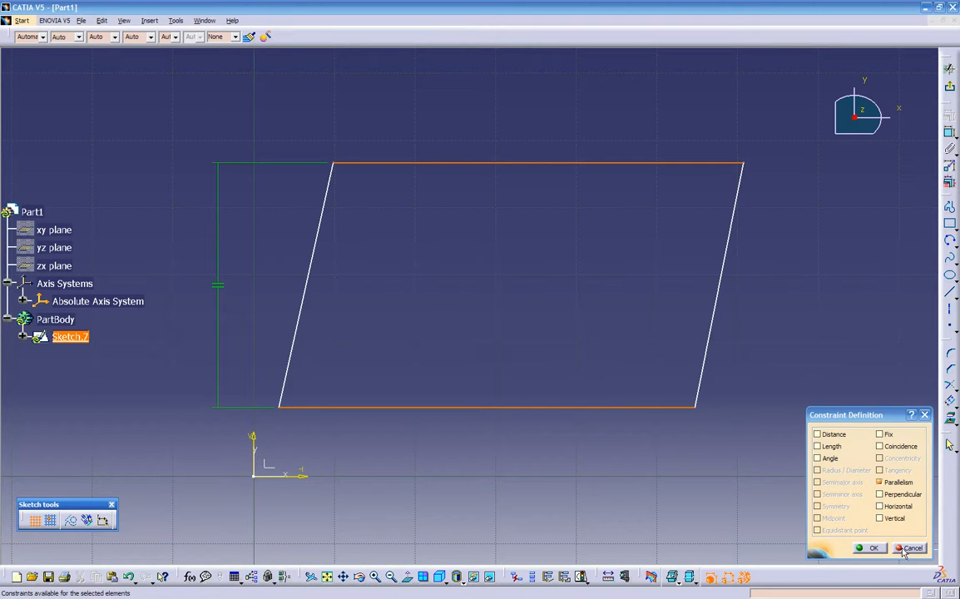
click(870, 547)
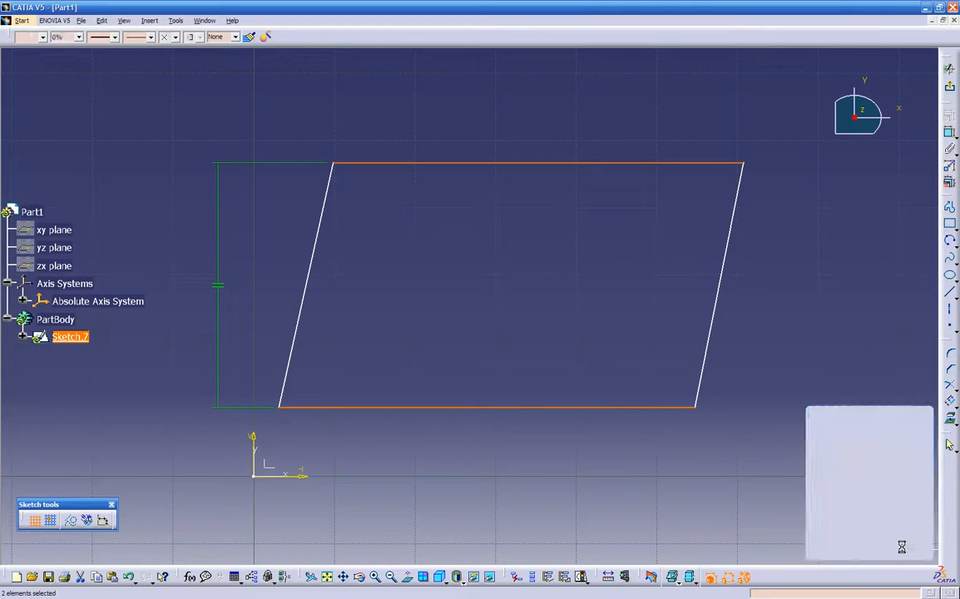
click(687, 460)
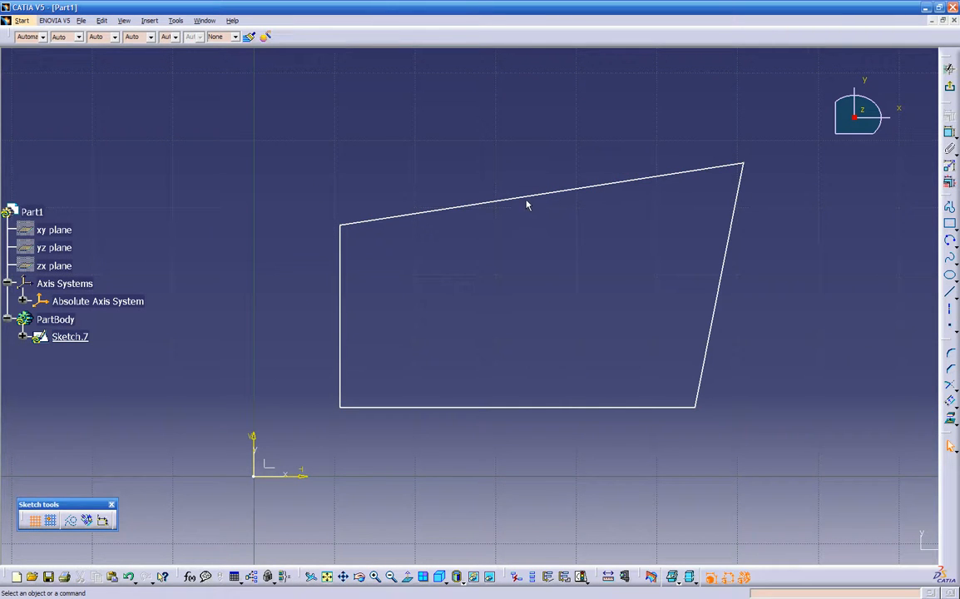
Turn on geometrical constraints and try a parallelism constraint between the sloped top edge and the bottom edge.
click(87, 520)
click(661, 184)
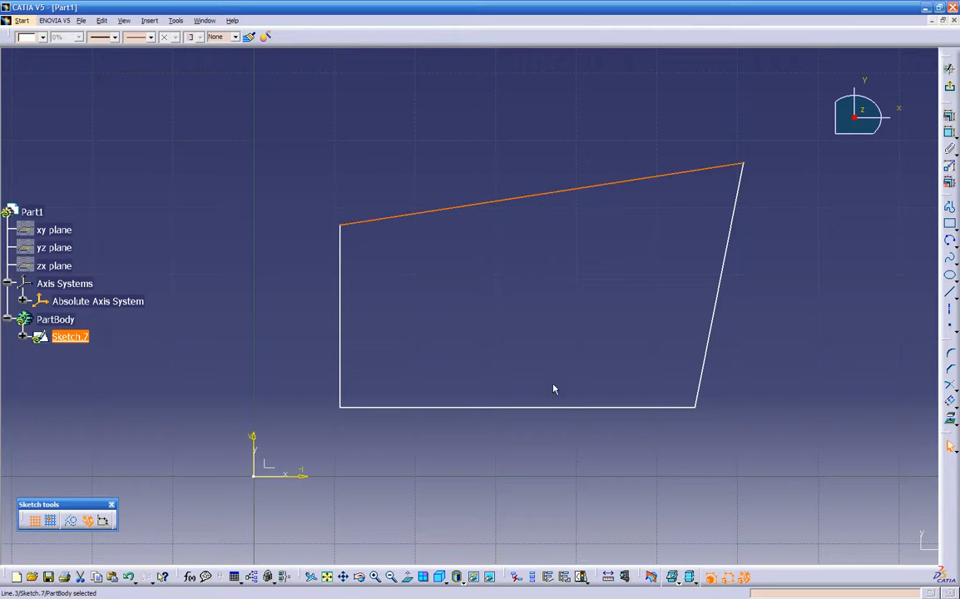
ctrl+click(576, 406)
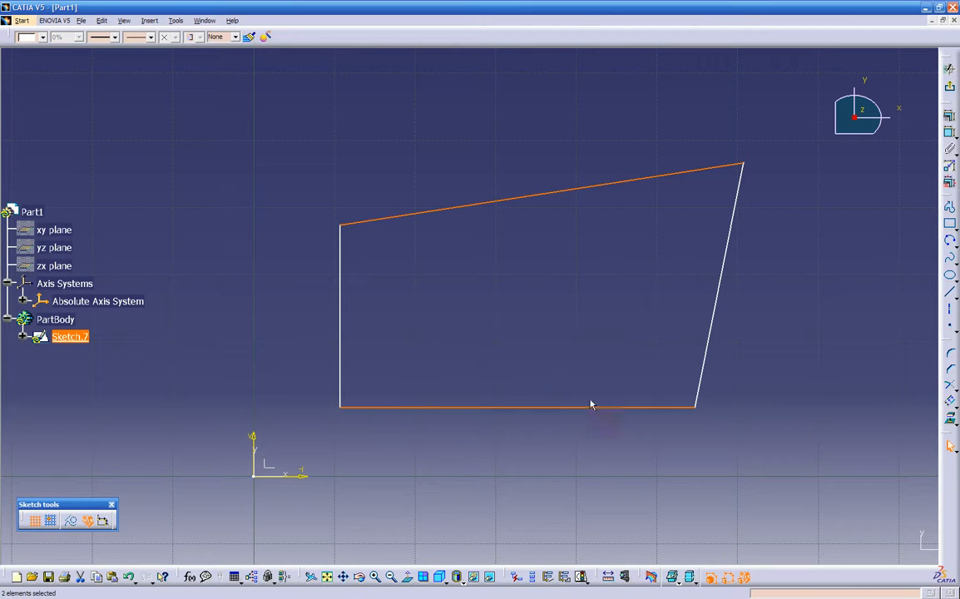
click(950, 119)
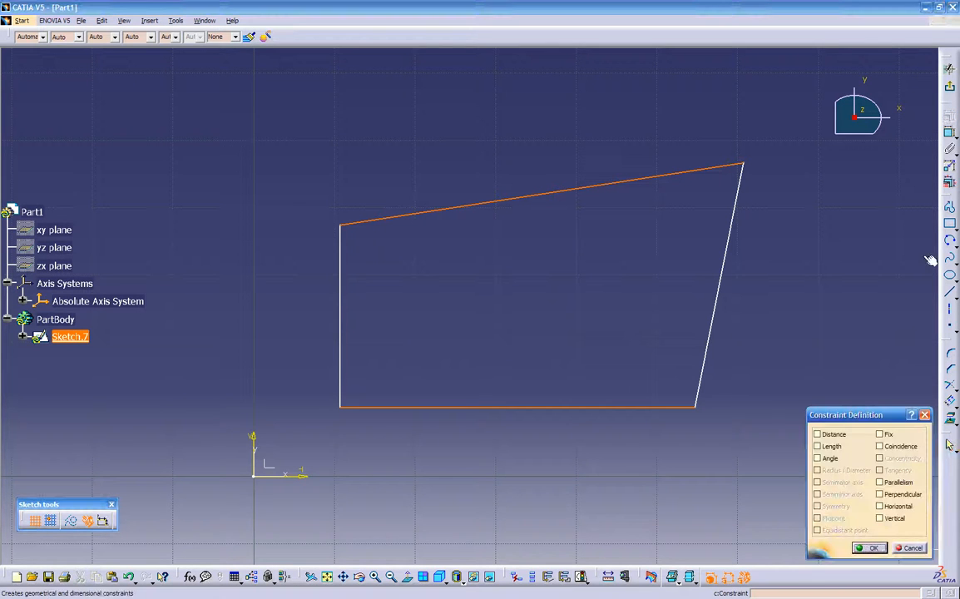
click(880, 483)
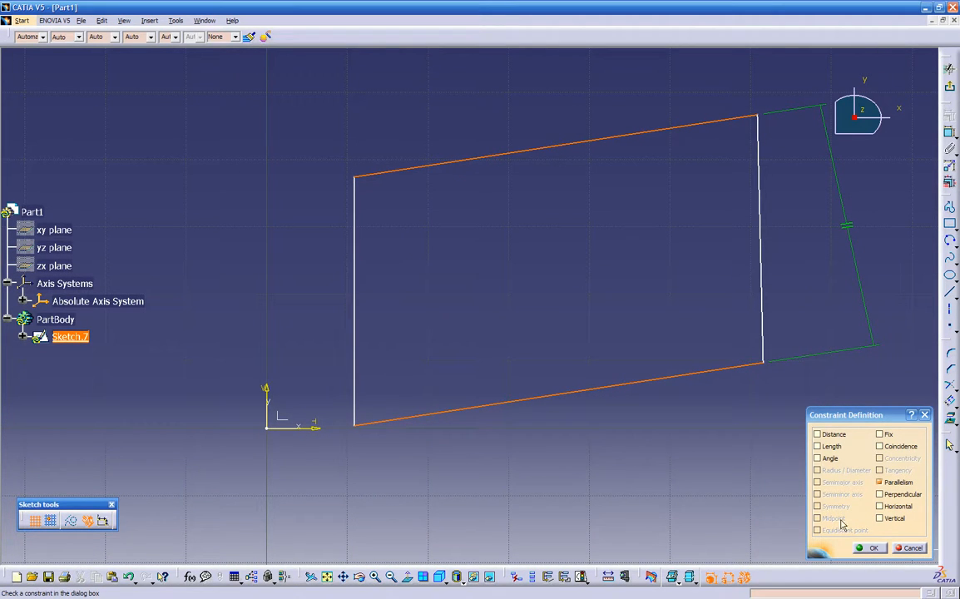
click(910, 548)
Delete the skewed quadrilateral and draw a new rectangle above and to the right of the origin with geometrical constraints on.
mouse_move(337, 116)
mouse_down()
mouse_move(579, 317)
mouse_move(759, 406)
mouse_up()
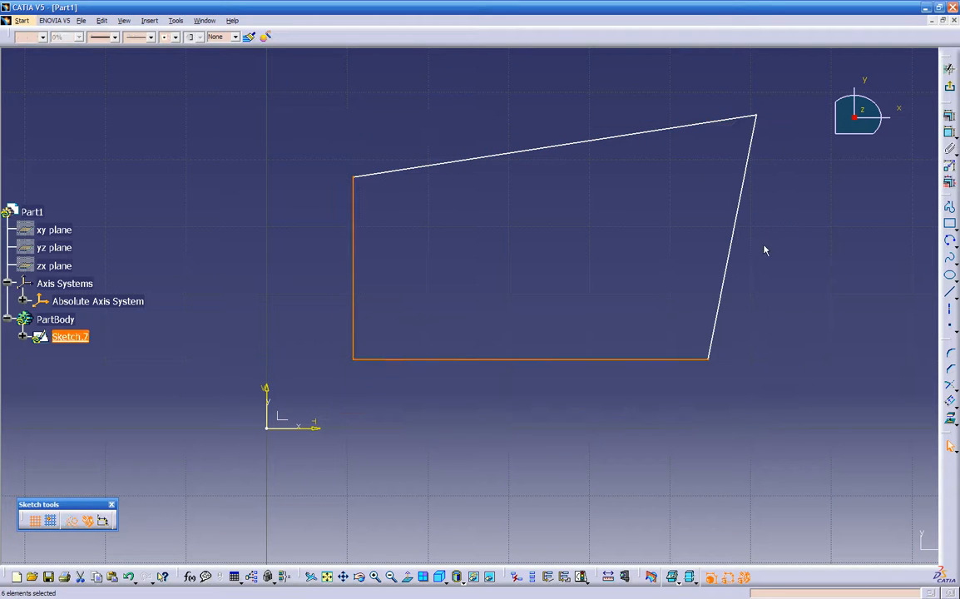
key(Delete)
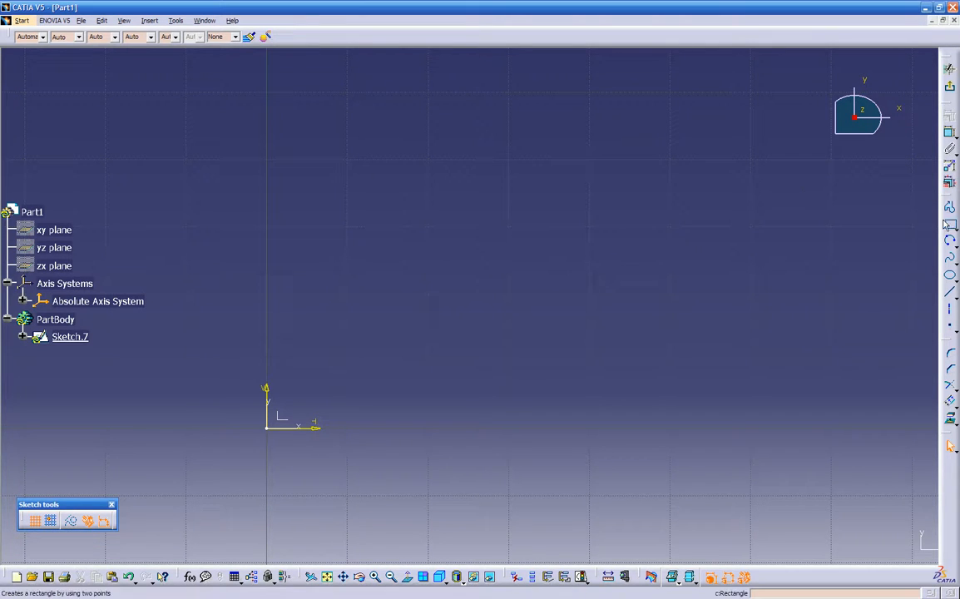
click(948, 222)
click(369, 356)
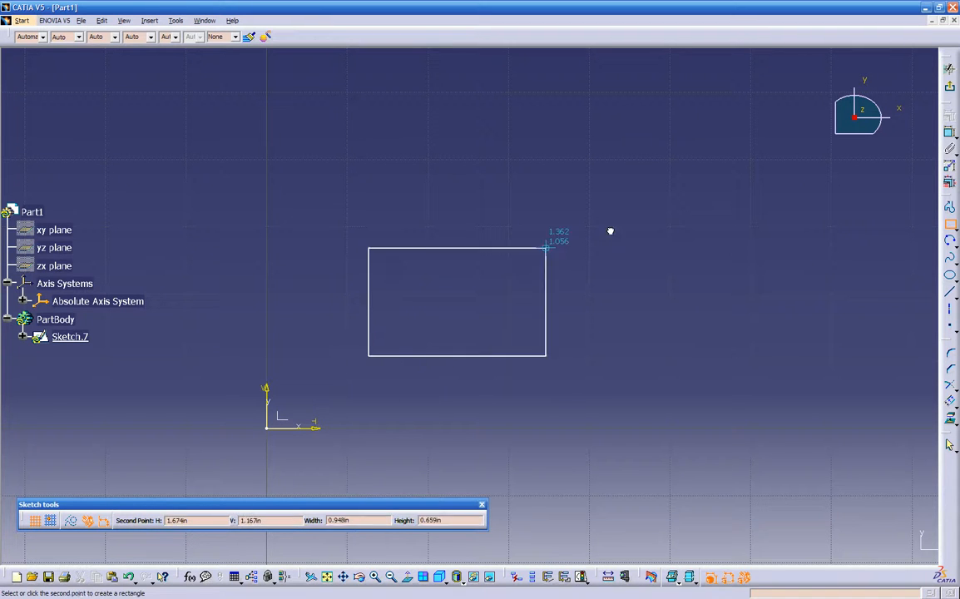
click(771, 127)
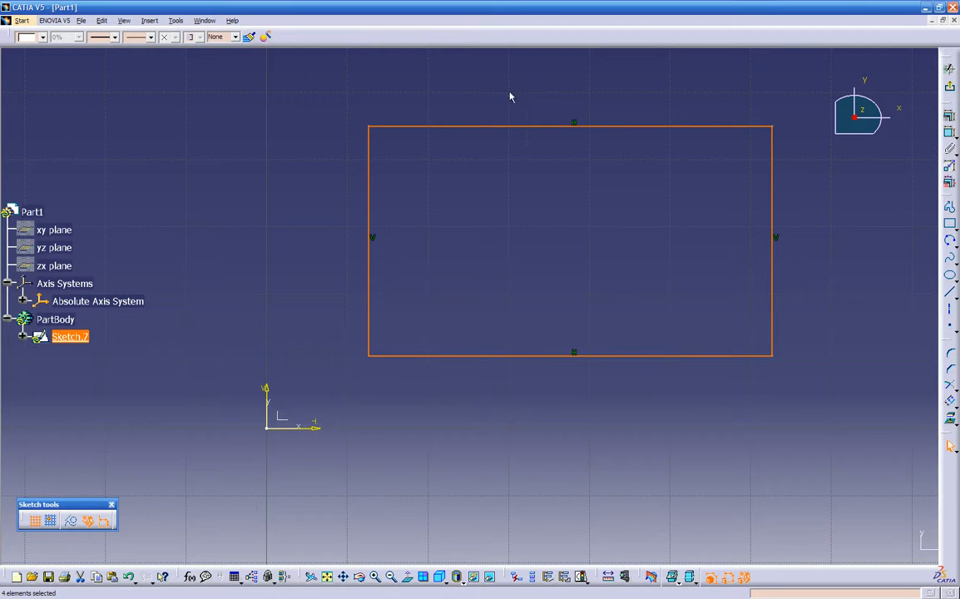
Shrink the constrained rectangle by pulling its lower-right corner up and inward.
click(562, 388)
middle_drag(616, 396, 575, 410)
mouse_move(731, 372)
mouse_down()
mouse_move(731, 406)
mouse_move(737, 360)
mouse_move(681, 250)
mouse_move(642, 267)
mouse_move(700, 377)
mouse_move(662, 238)
mouse_move(562, 289)
mouse_move(700, 332)
mouse_move(710, 313)
mouse_move(619, 244)
mouse_move(623, 349)
mouse_move(648, 261)
mouse_up()
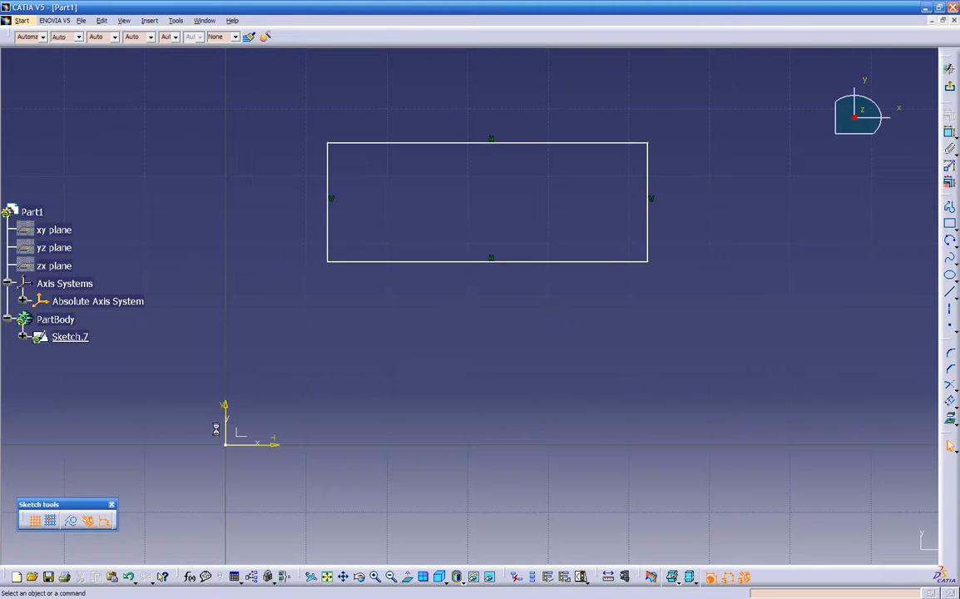
Turn off dimensional constraints and draw a second rectangle about 1.43 by 0.75 in below the first.
click(103, 522)
click(949, 223)
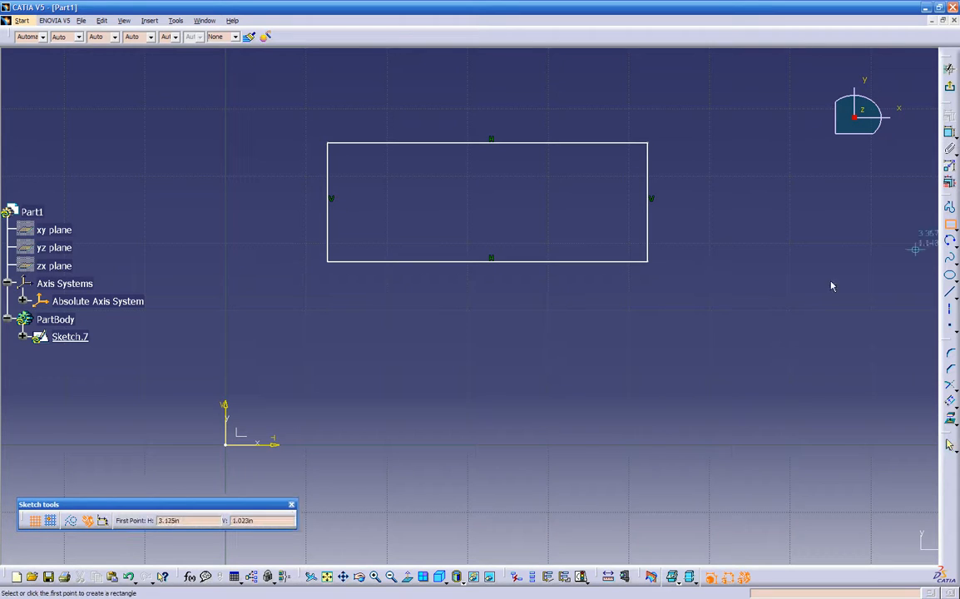
click(448, 302)
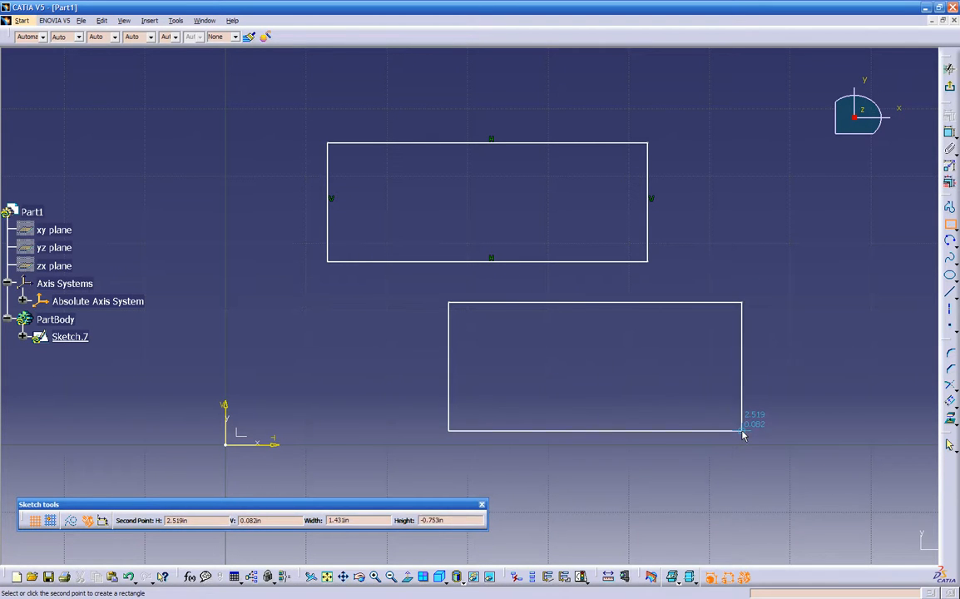
click(741, 431)
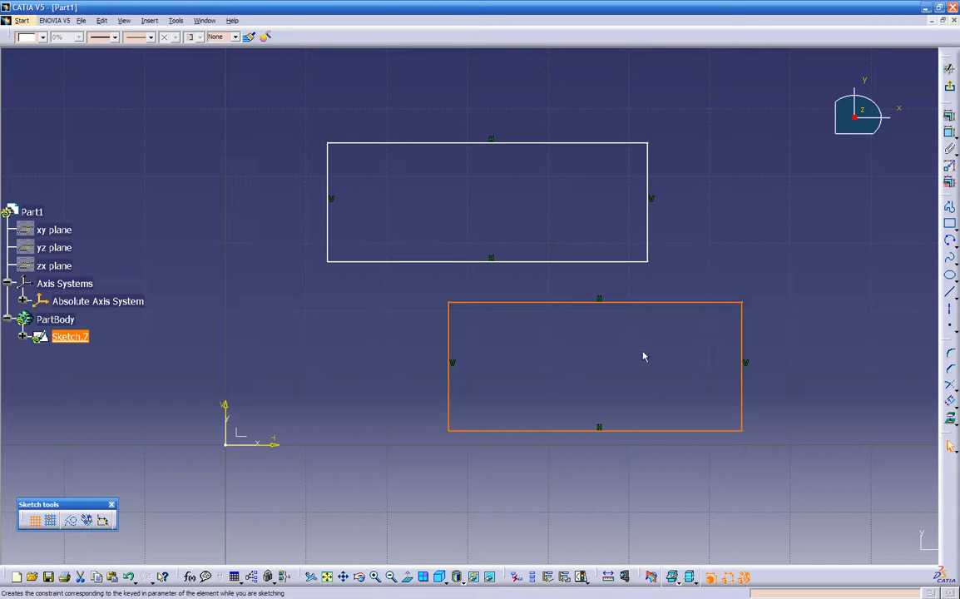
Replace the lower rectangle with one drawn in the same area with geometrical constraints turned off.
key(Delete)
click(949, 223)
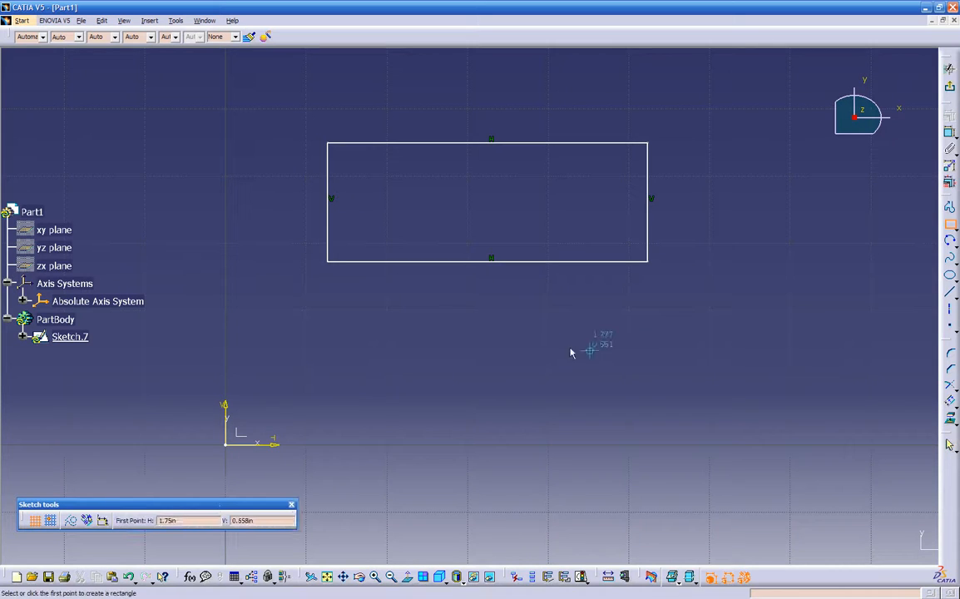
click(446, 325)
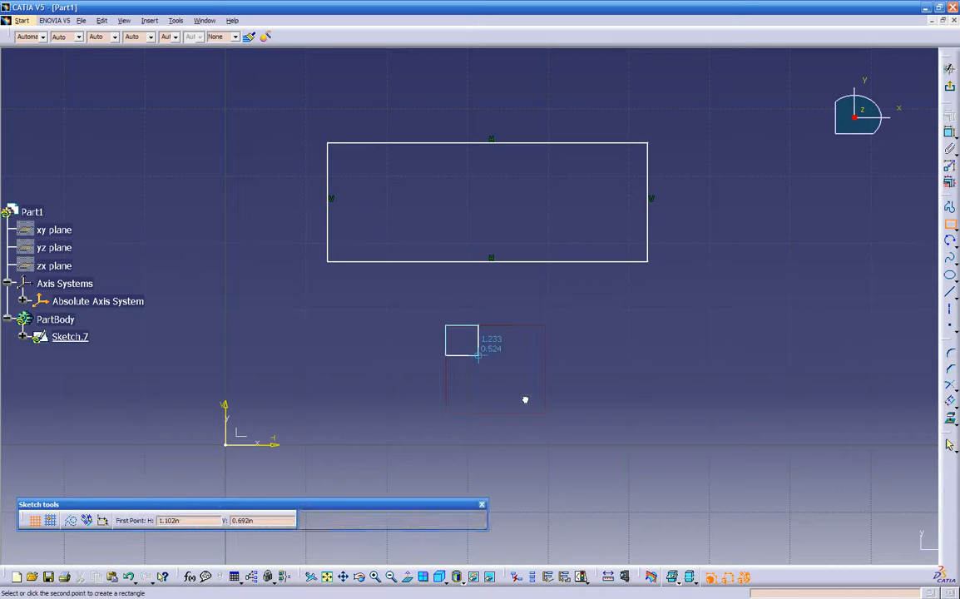
click(714, 428)
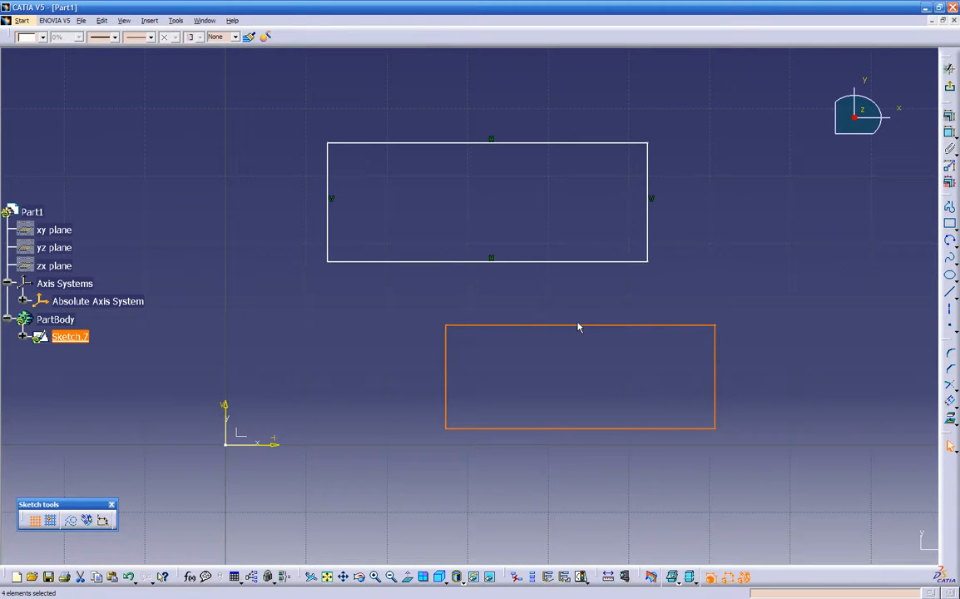
click(578, 392)
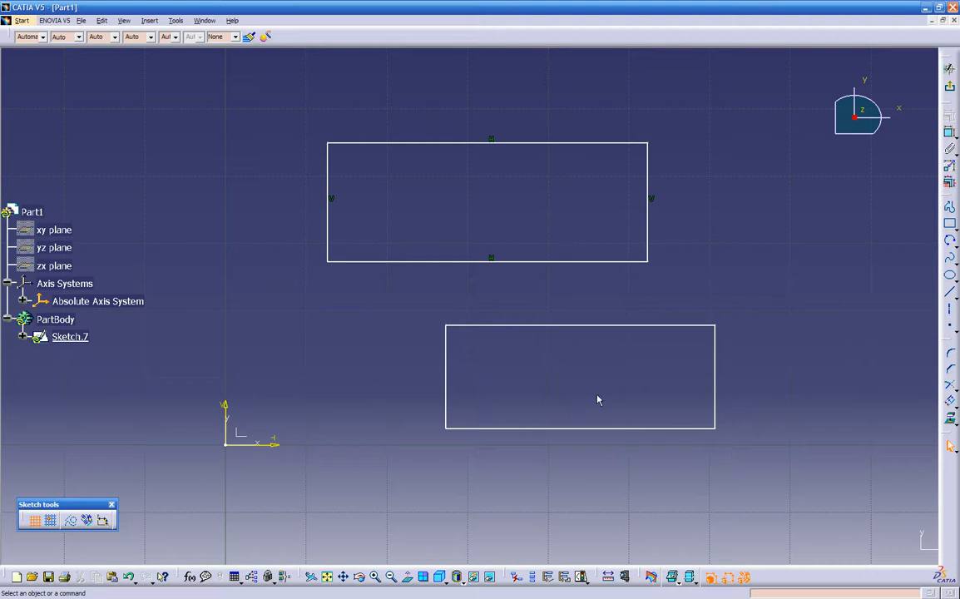
Move the lower-right corner of the unconstrained rectangle down, and the same corner of the constrained one inward, to compare their behavior.
drag(722, 433, 711, 453)
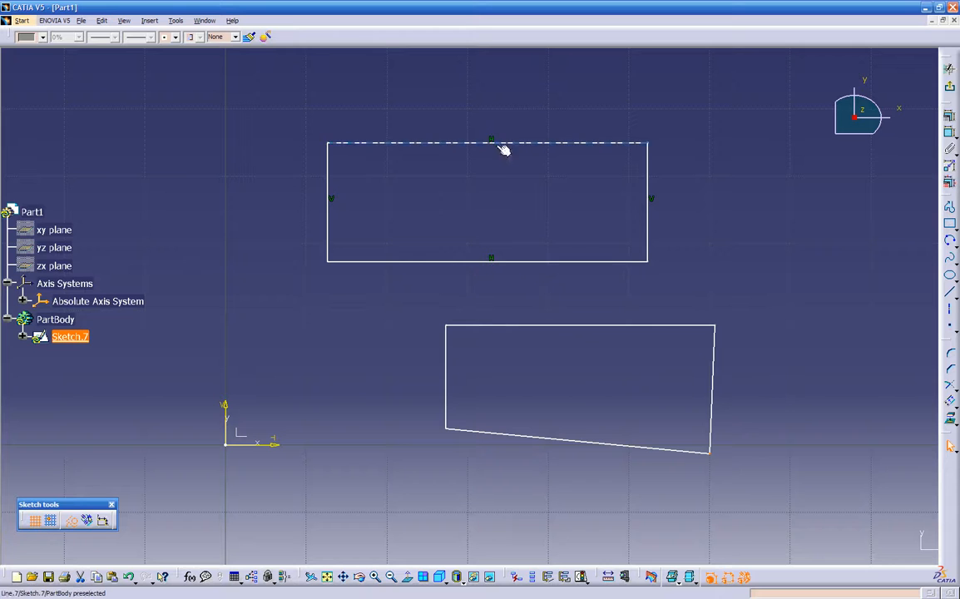
drag(659, 265, 599, 275)
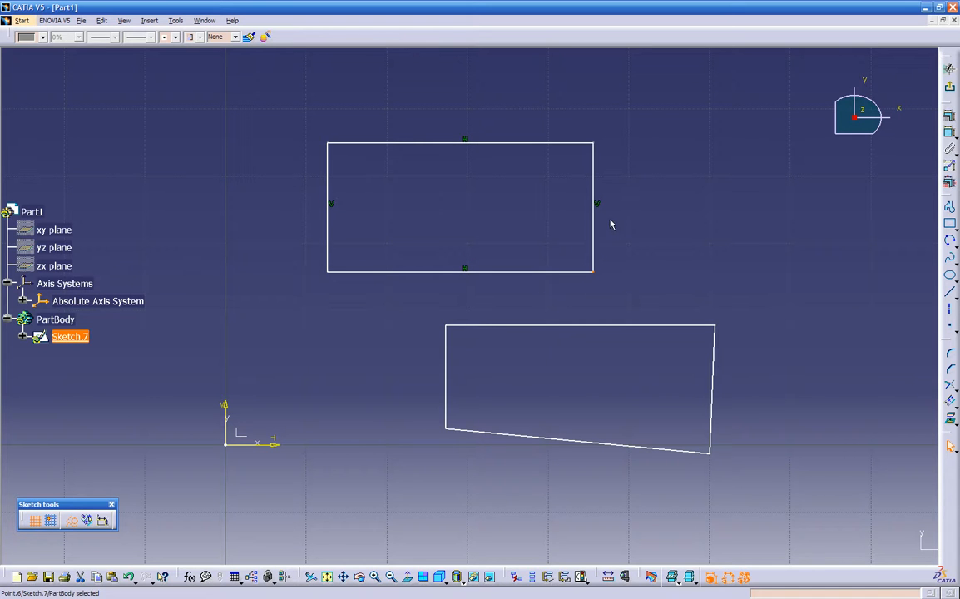
Delete the vertical constraint on the upper rectangle's right edge and slant that edge by pulling its lower corner up and inward.
click(603, 211)
click(598, 208)
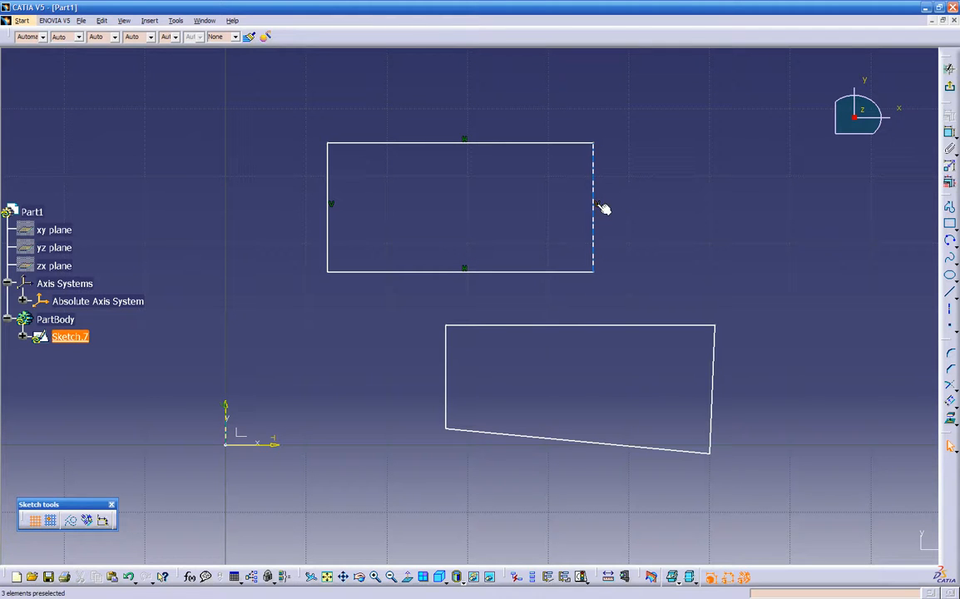
key(Delete)
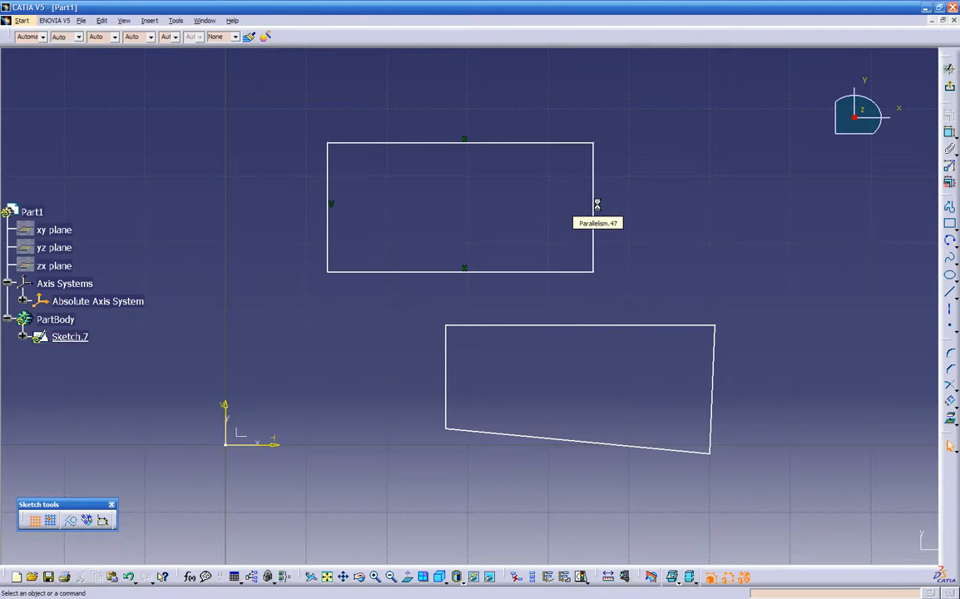
drag(600, 276, 588, 259)
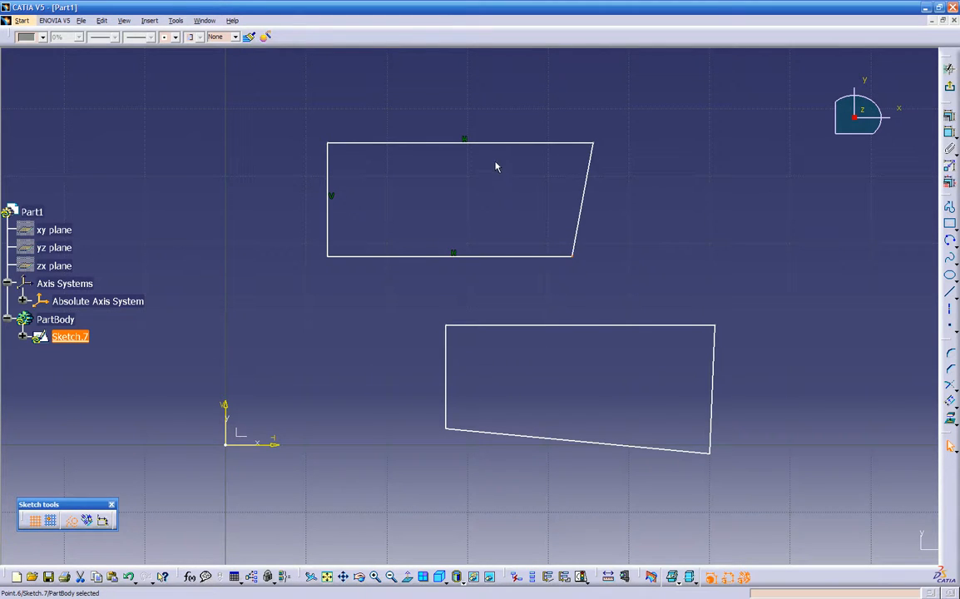
click(497, 143)
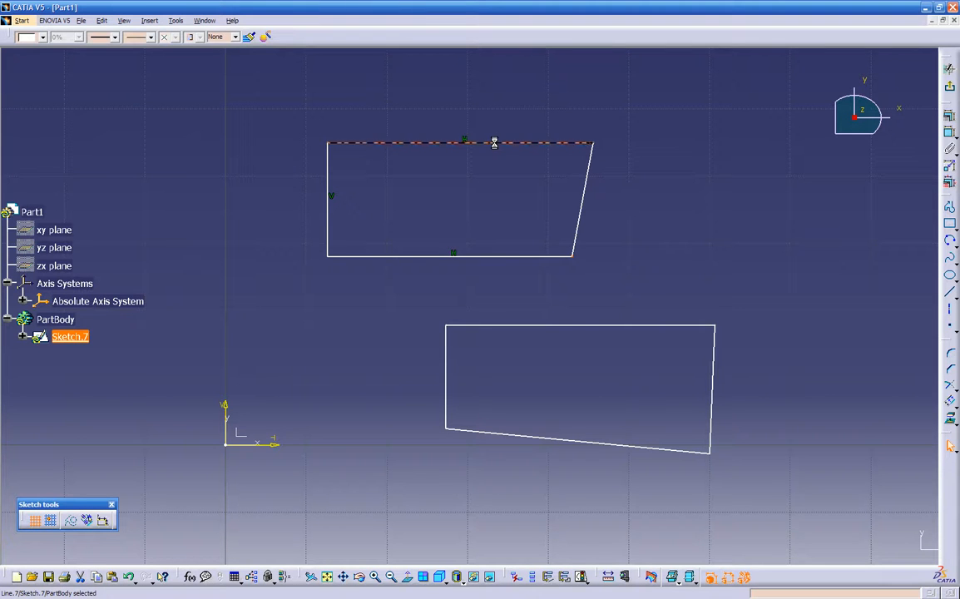
Dimension the distance between the upper shape's top and bottom edges and pull its two right corners outward.
click(510, 256)
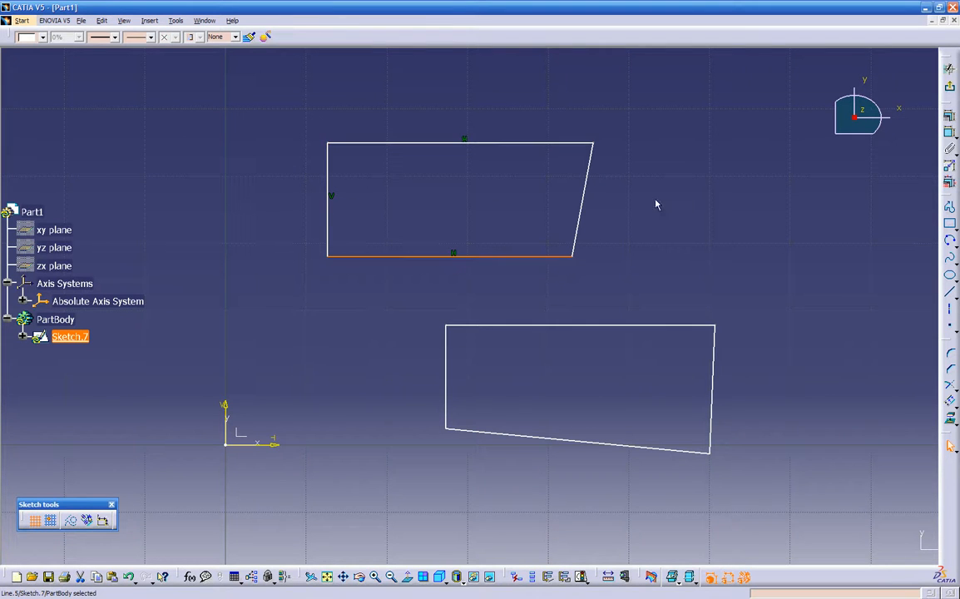
ctrl+click(544, 144)
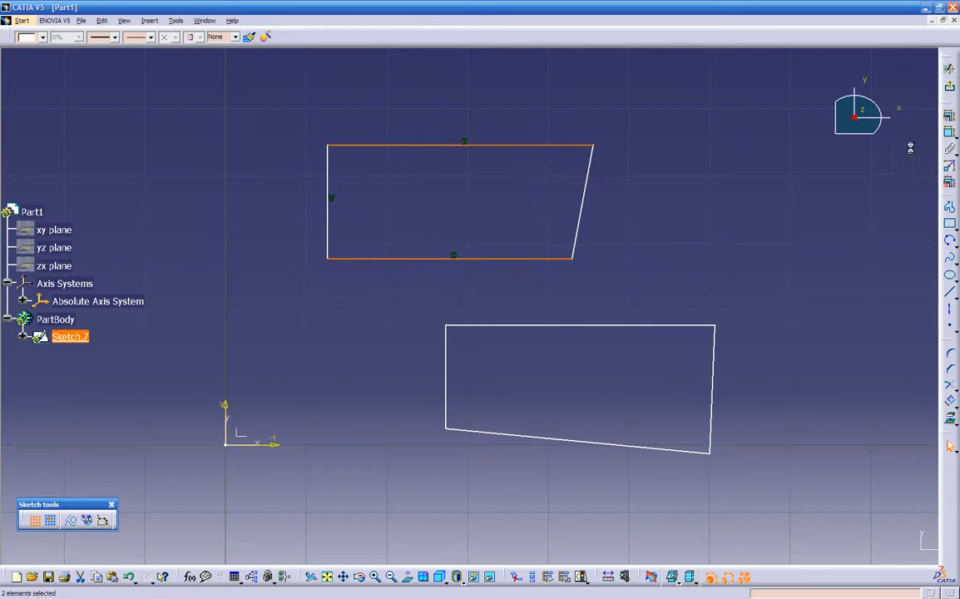
click(949, 143)
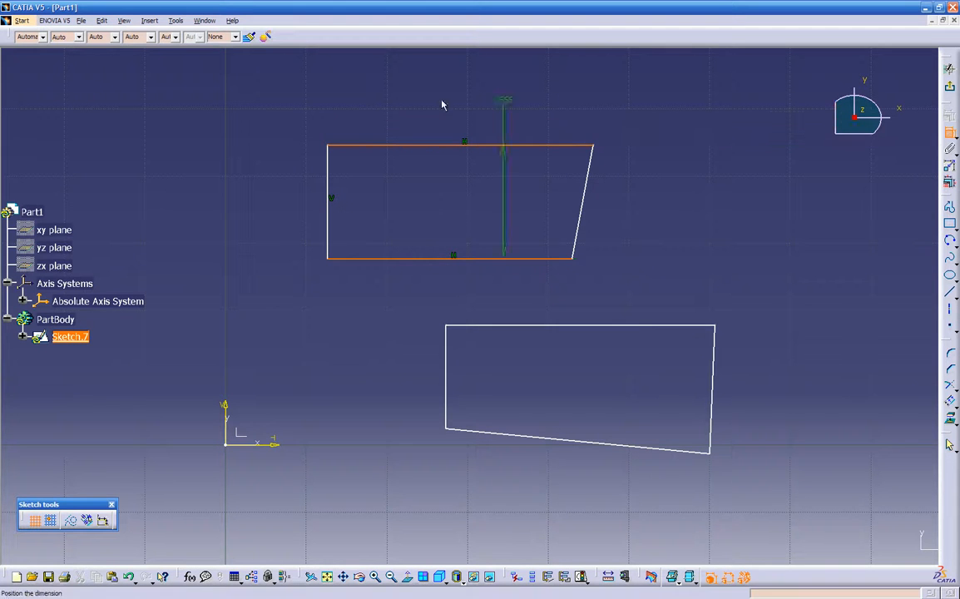
click(241, 119)
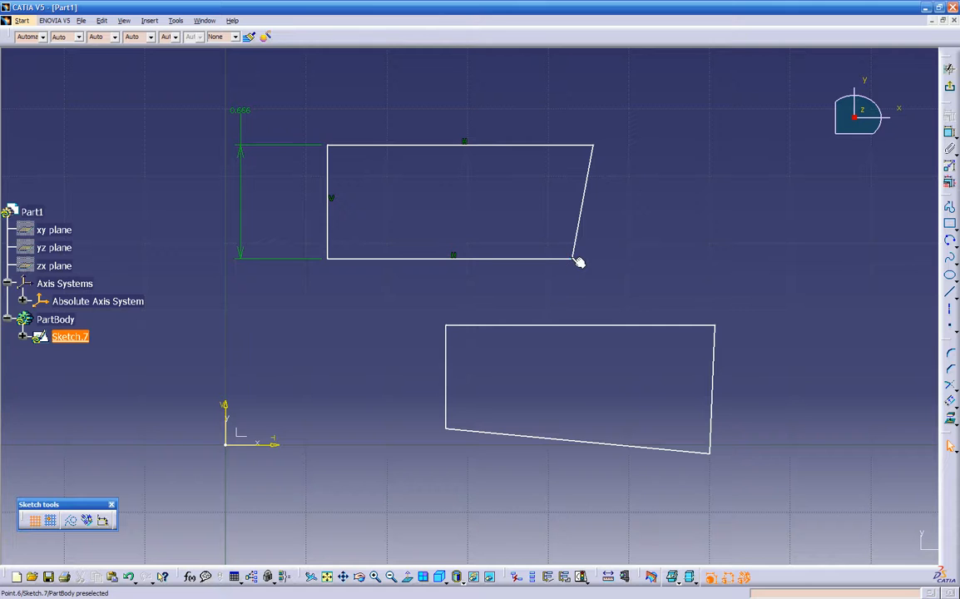
mouse_move(578, 262)
mouse_down()
mouse_move(675, 259)
mouse_move(729, 217)
mouse_move(584, 269)
mouse_move(383, 253)
mouse_move(735, 263)
mouse_move(680, 276)
mouse_move(486, 263)
mouse_move(618, 260)
mouse_move(650, 275)
mouse_move(479, 267)
mouse_move(613, 269)
mouse_up()
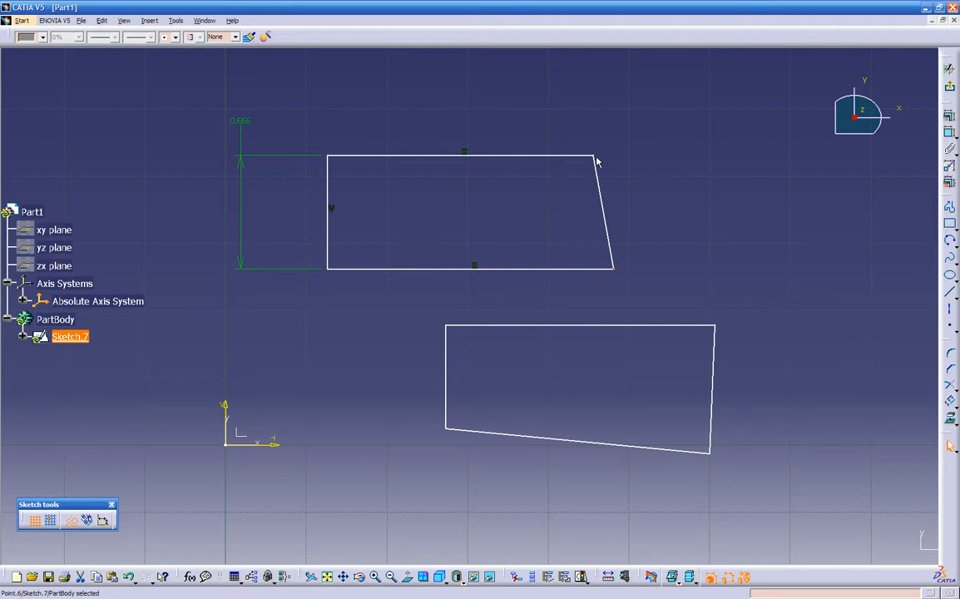
drag(600, 161, 683, 163)
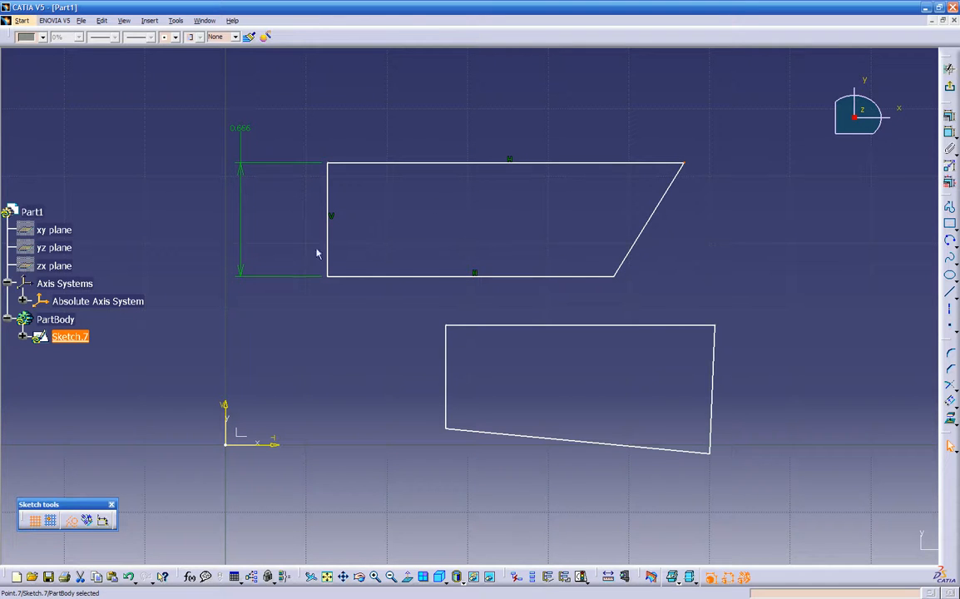
Turn geometrical and dimensional constraints back on and convert the upper shape's top-right corner to a standard point.
click(104, 522)
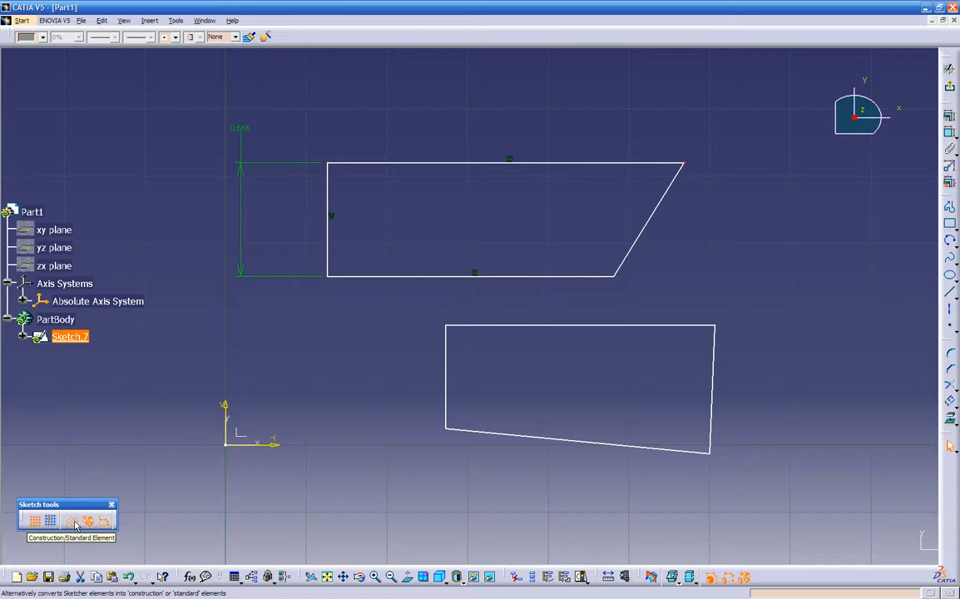
click(72, 521)
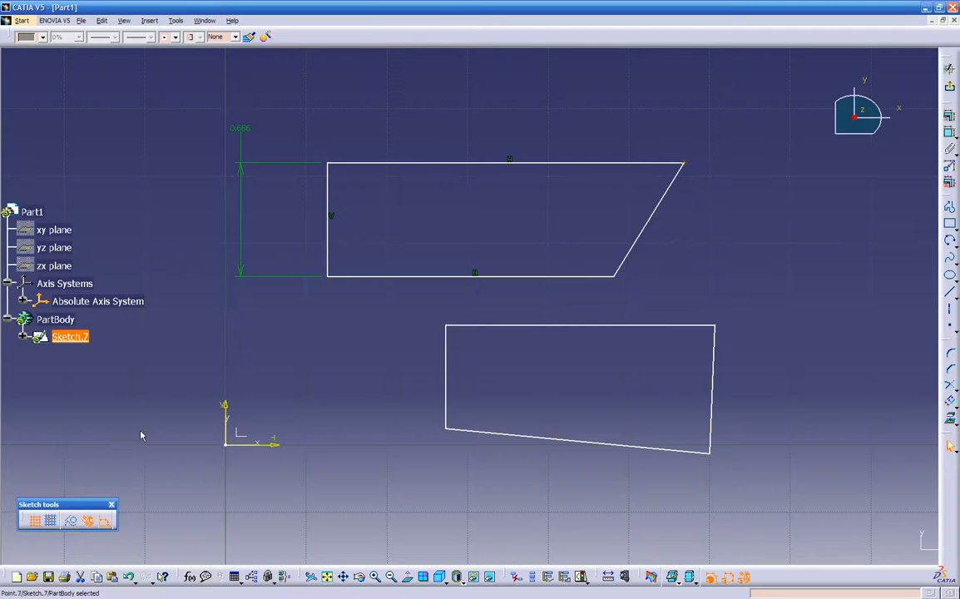
Convert the upper shape's bottom and left edges to construction lines, and leave the sketch briefly to check the profile in 3D.
click(381, 275)
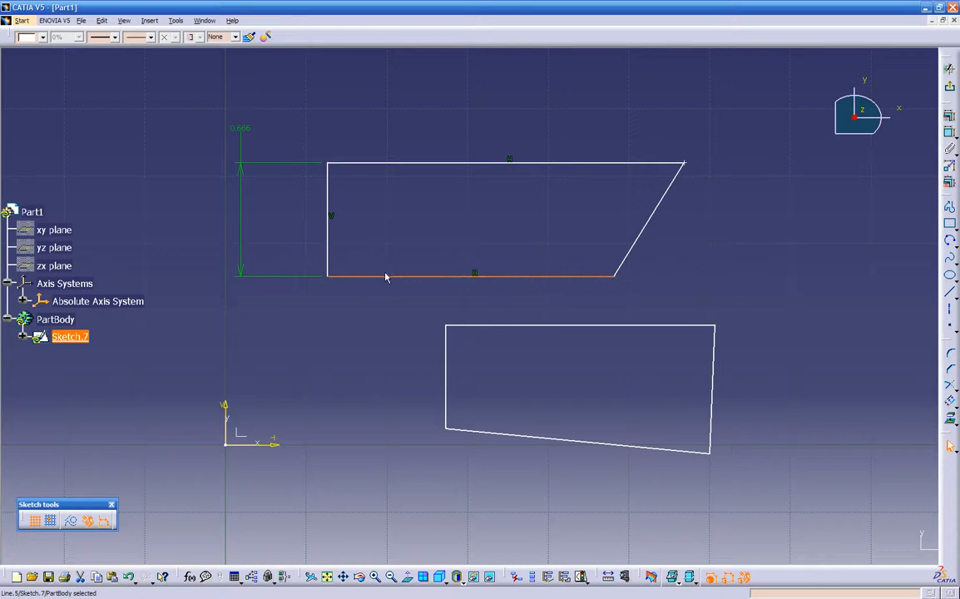
ctrl+click(331, 252)
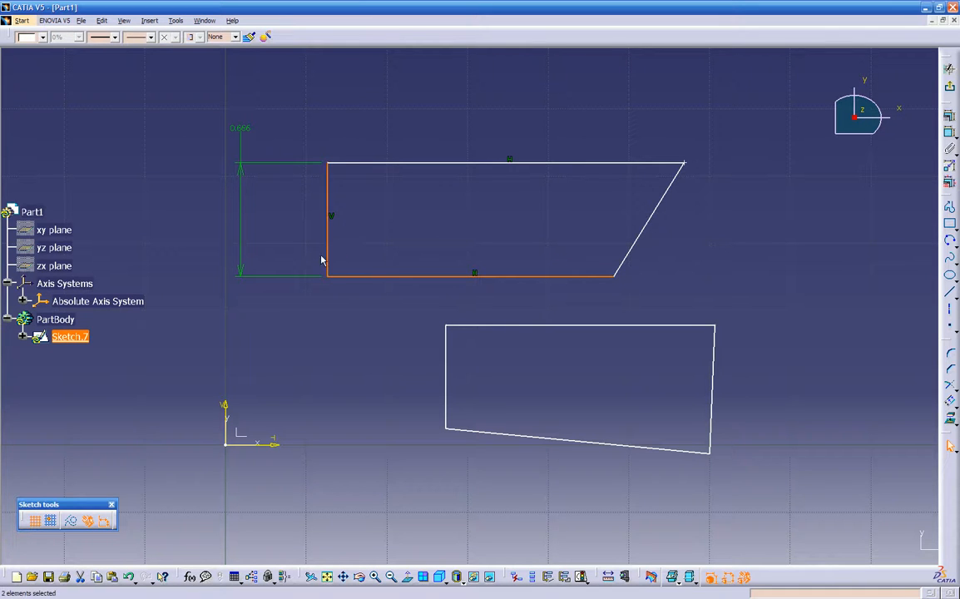
click(71, 522)
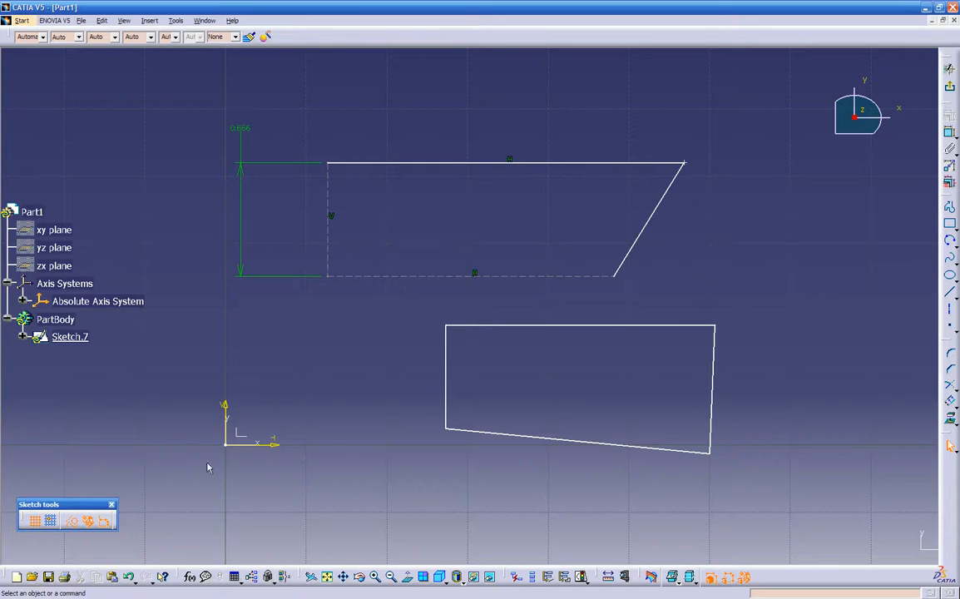
click(951, 89)
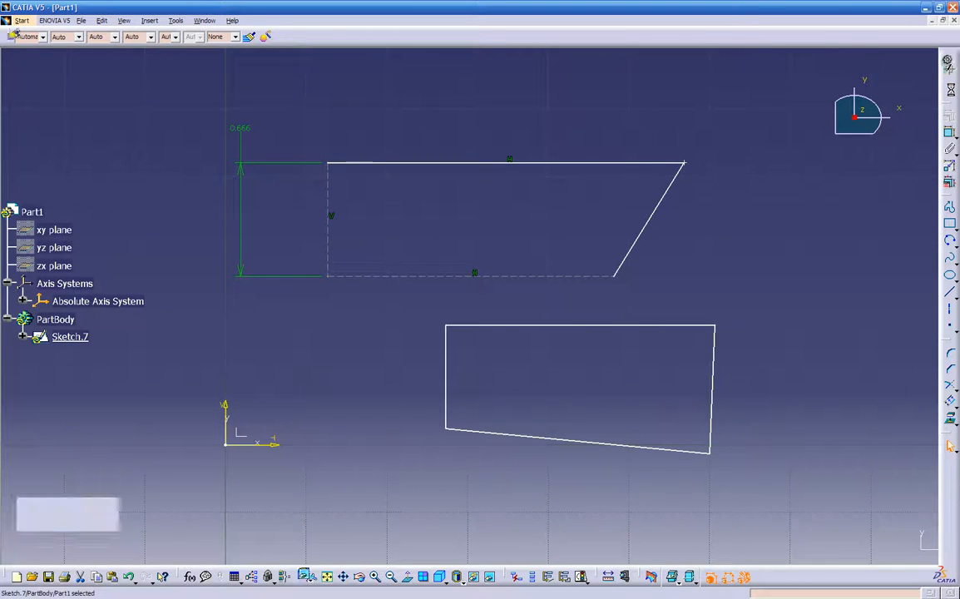
click(356, 354)
double_click(434, 177)
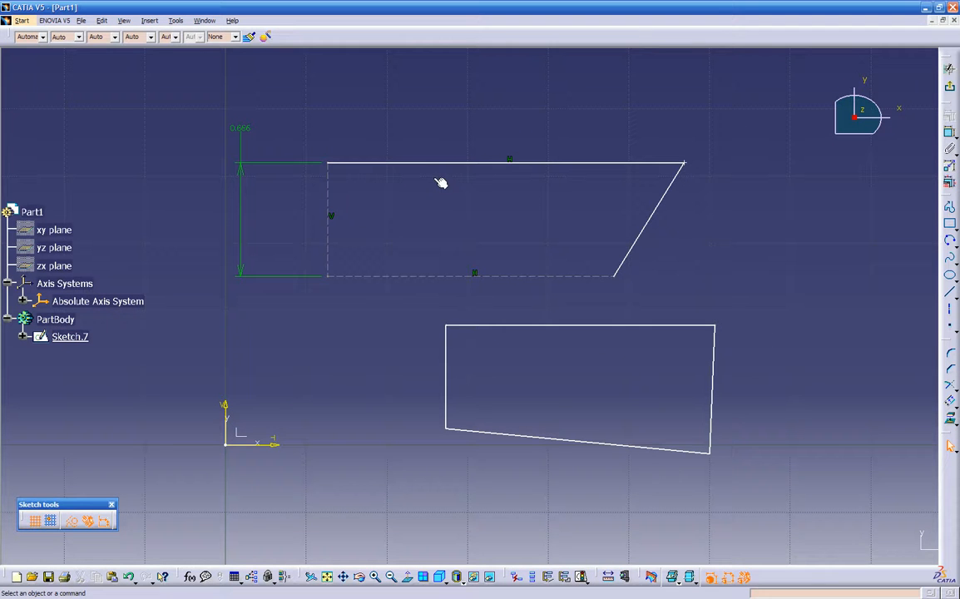
Convert the upper shape's left and bottom edges back to standard elements, and check the profile in 3D before reopening the sketch.
click(331, 212)
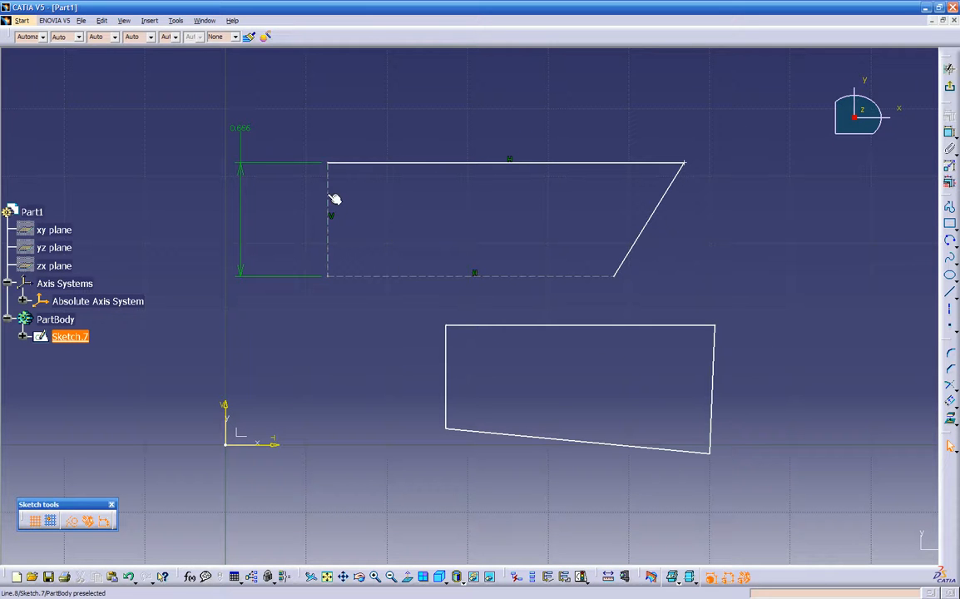
ctrl+click(364, 276)
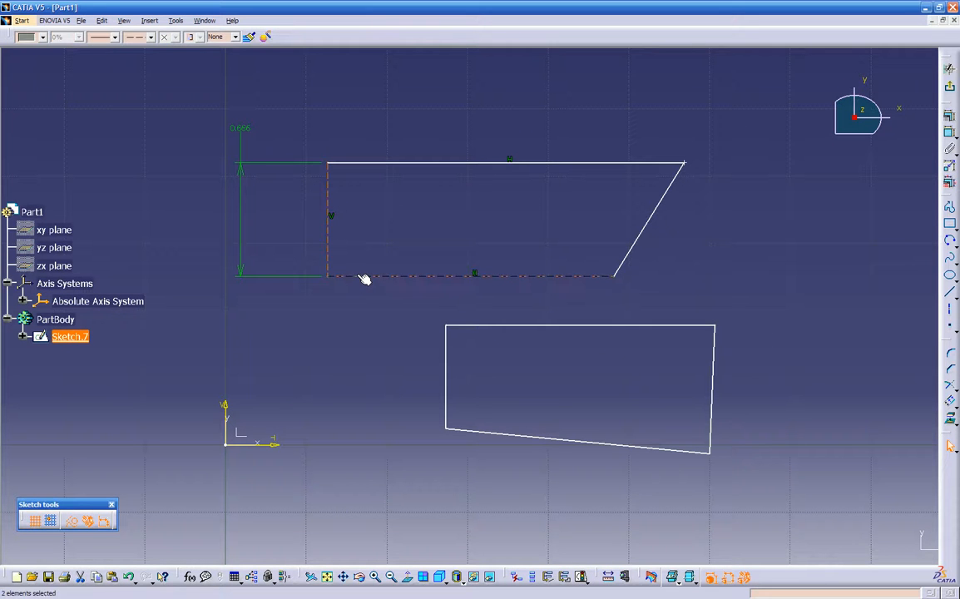
click(72, 520)
click(345, 352)
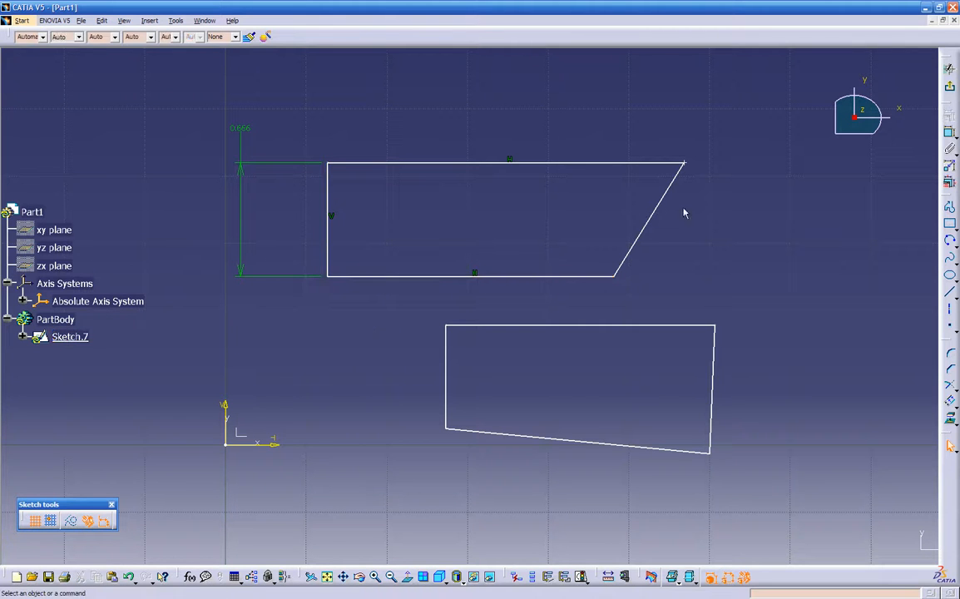
click(949, 68)
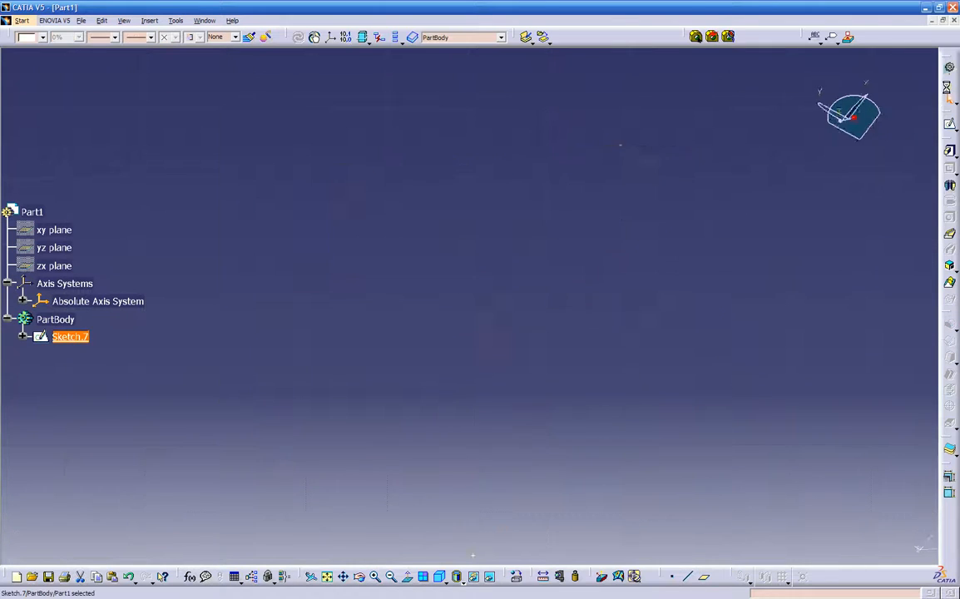
click(606, 371)
mouse_move(515, 463)
middle_down()
mouse_move(412, 343)
mouse_move(428, 335)
mouse_move(602, 407)
mouse_move(491, 279)
middle_up()
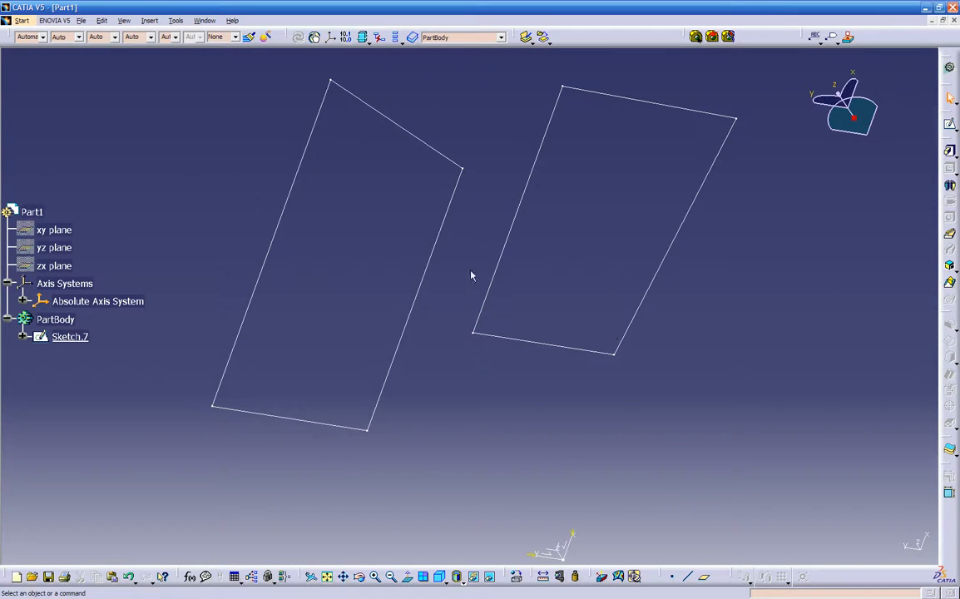
click(436, 232)
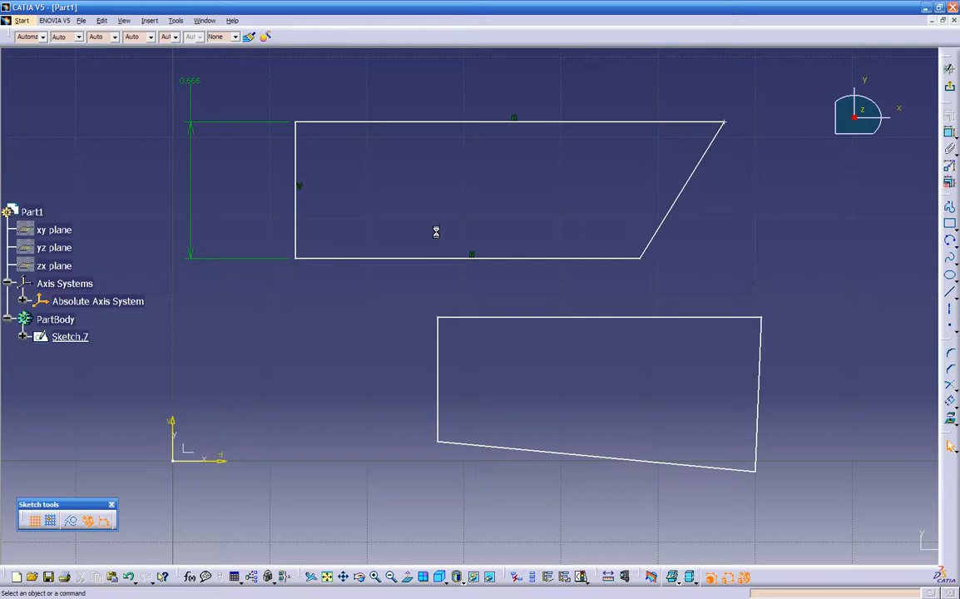
Draw a slanted line to the left of the dimensioned shape and convert it to a construction line.
middle_drag(361, 369, 464, 384)
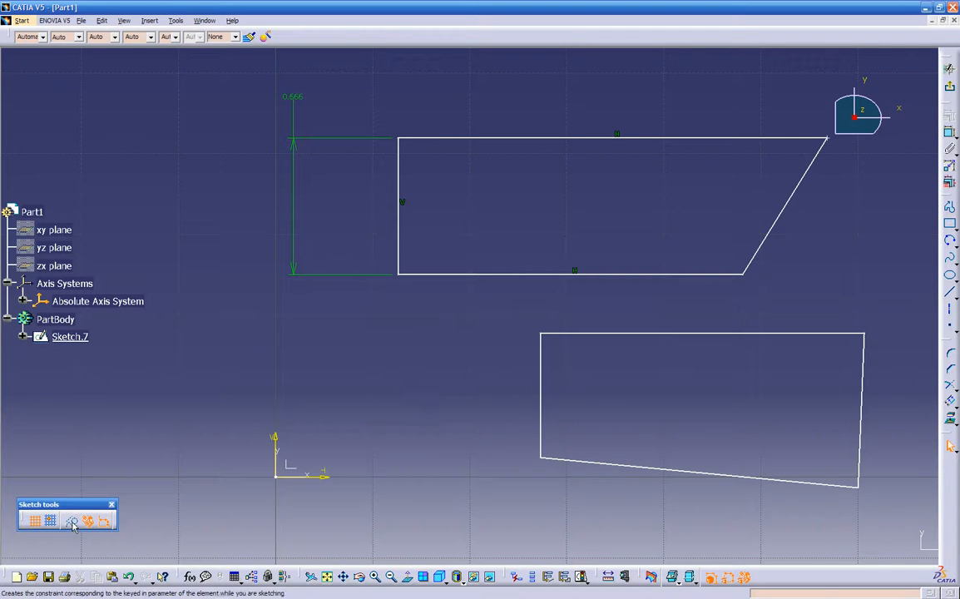
mouse_move(250, 374)
middle_down()
mouse_move(332, 390)
mouse_move(285, 378)
mouse_move(279, 401)
middle_up()
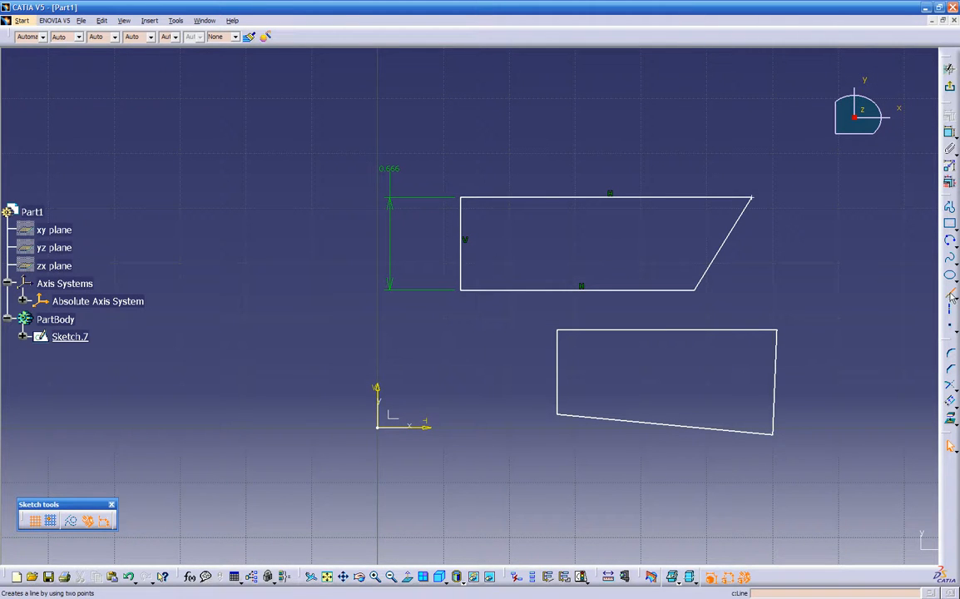
click(951, 297)
click(325, 146)
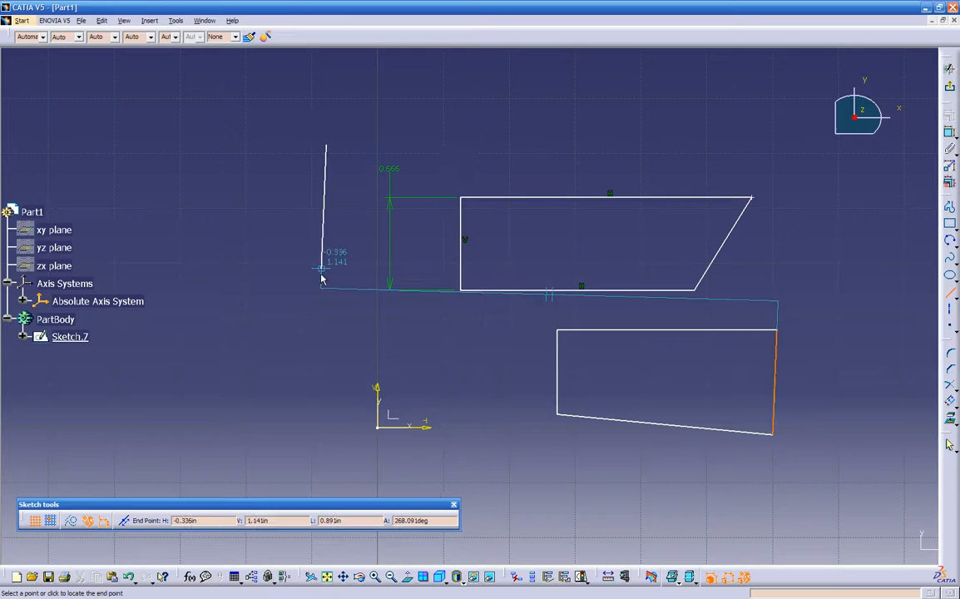
click(275, 356)
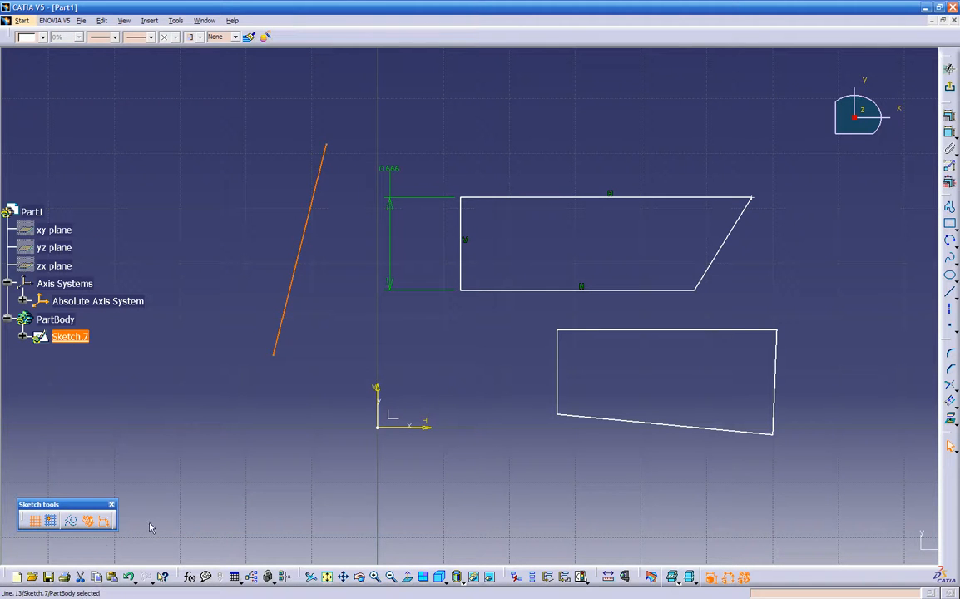
click(71, 521)
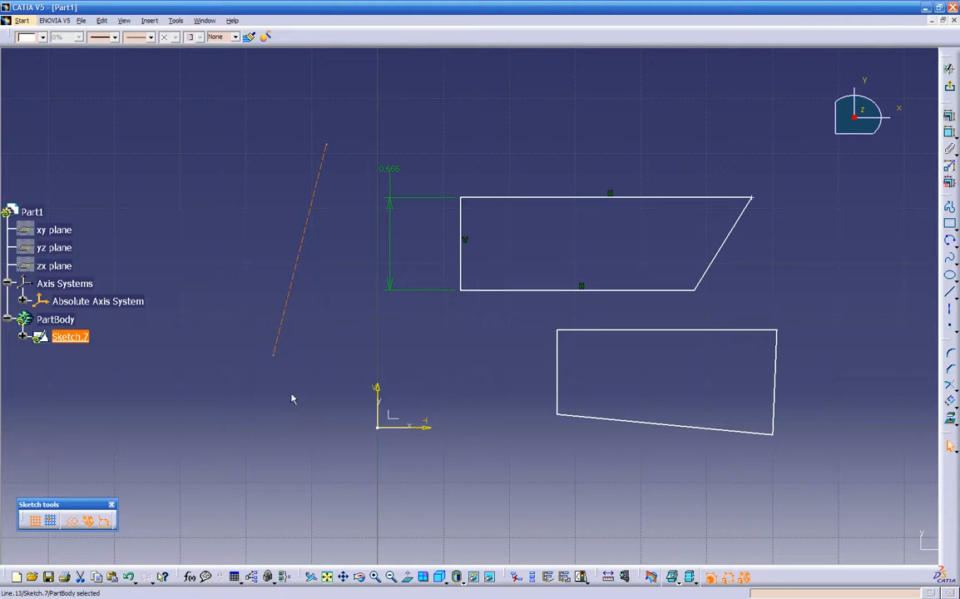
Mirror the dimensioned upper shape about the slanted construction line and exit the sketch to view the profiles in 3D.
click(423, 186)
drag(445, 163, 793, 307)
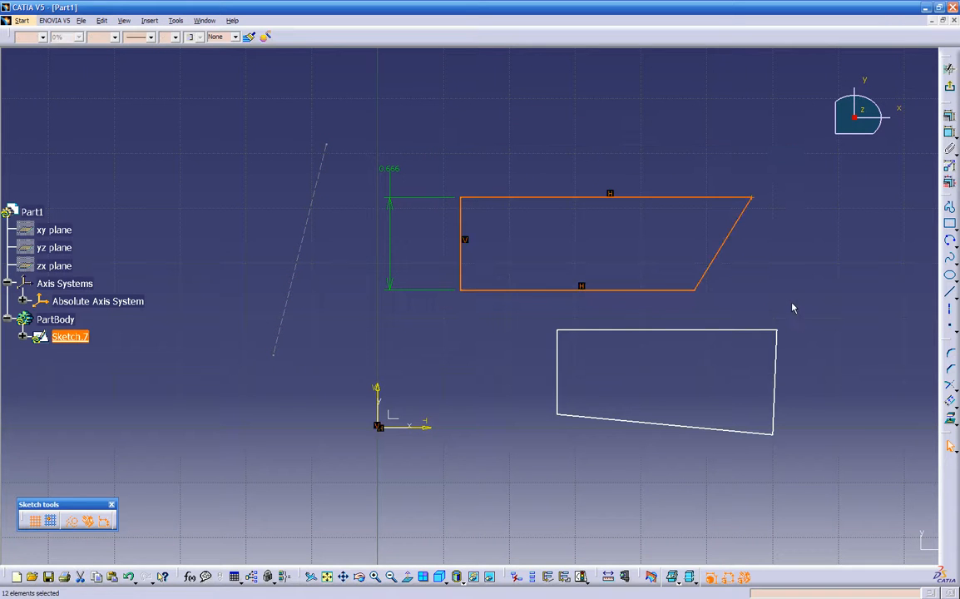
click(954, 407)
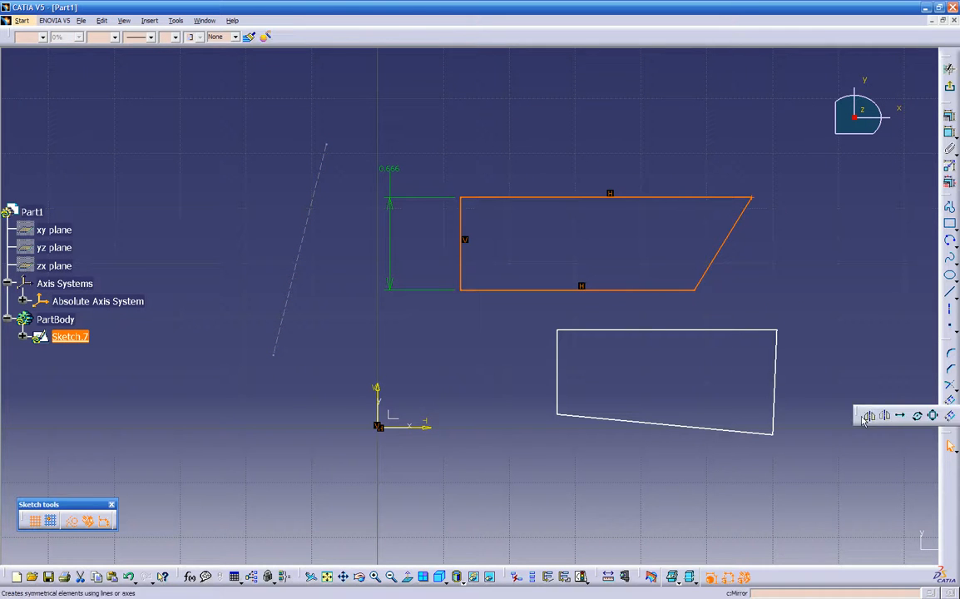
click(869, 413)
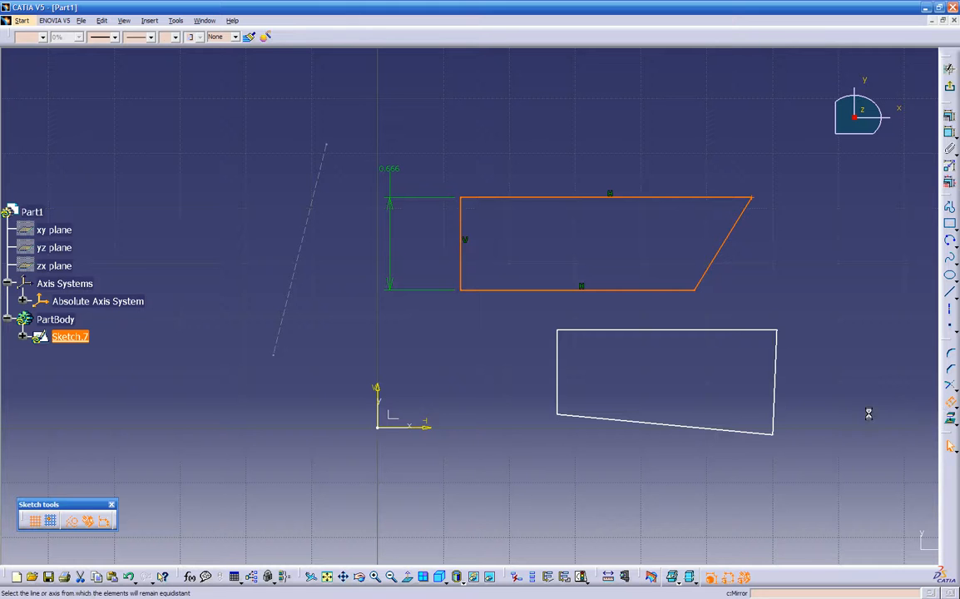
click(307, 225)
mouse_move(349, 274)
middle_down()
mouse_move(407, 268)
mouse_move(410, 339)
middle_up()
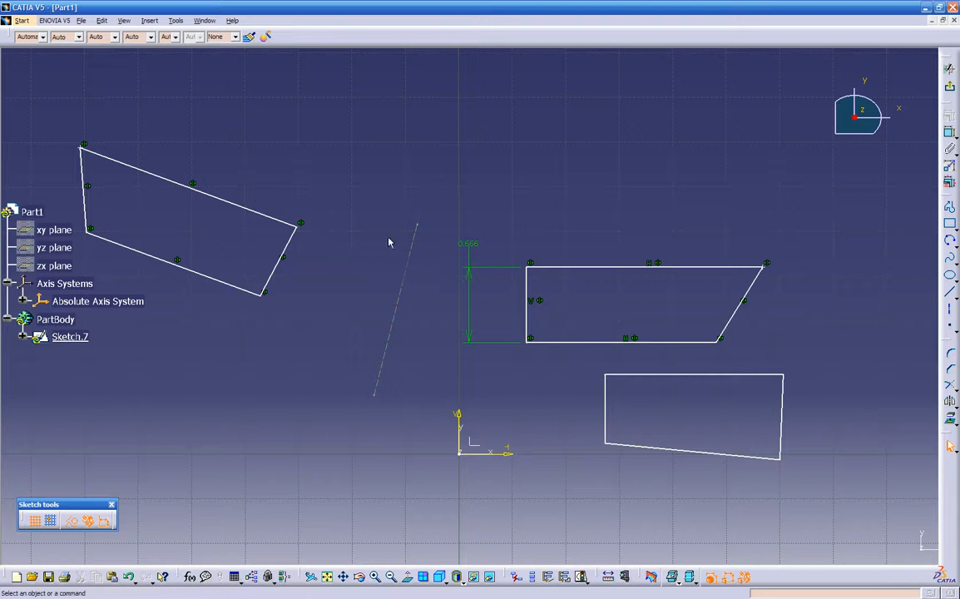
middle_drag(279, 362, 285, 344)
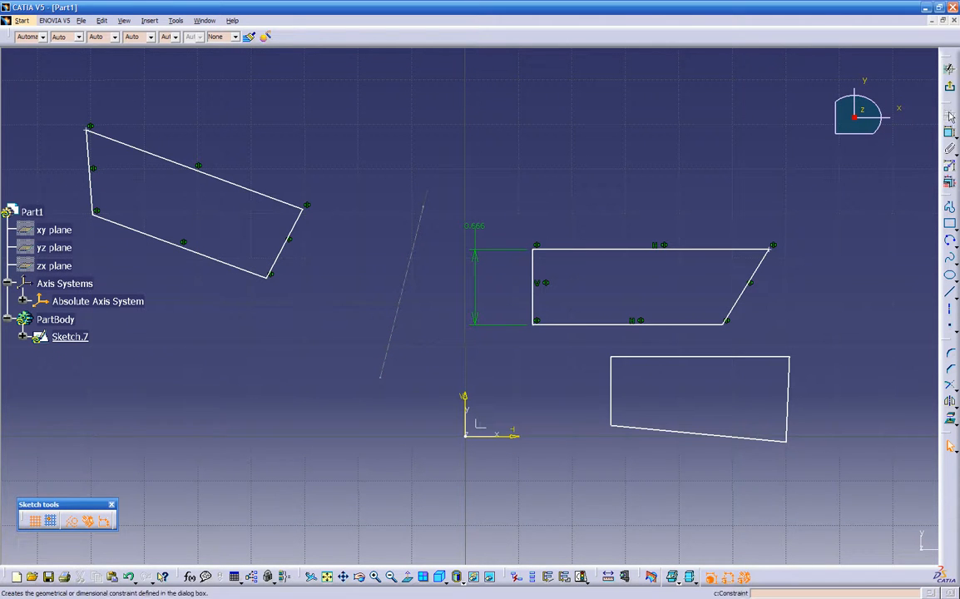
click(949, 68)
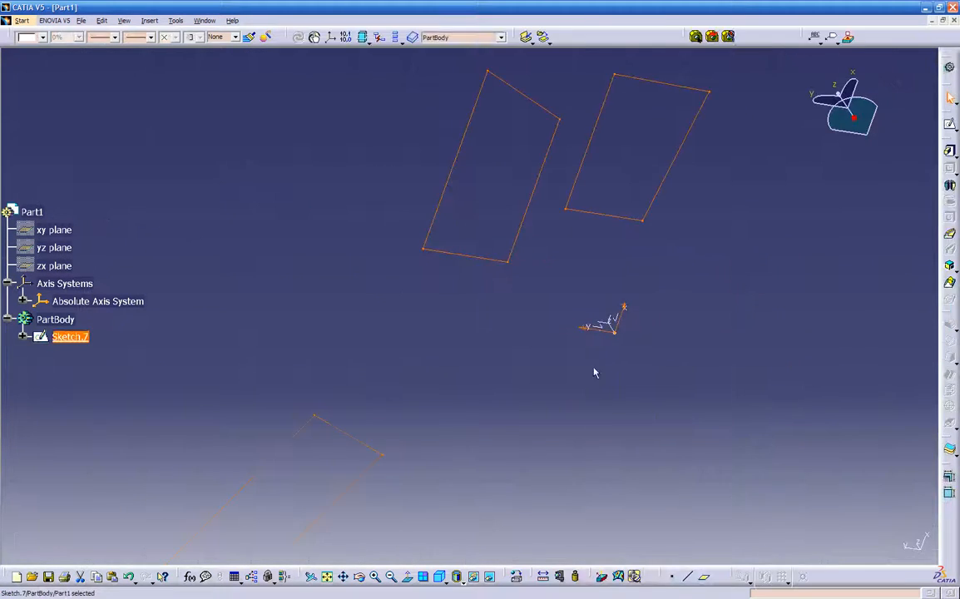
Edit the sketch to convert the slanted mirror line to a standard element, and return to the 3D view.
double_click(457, 258)
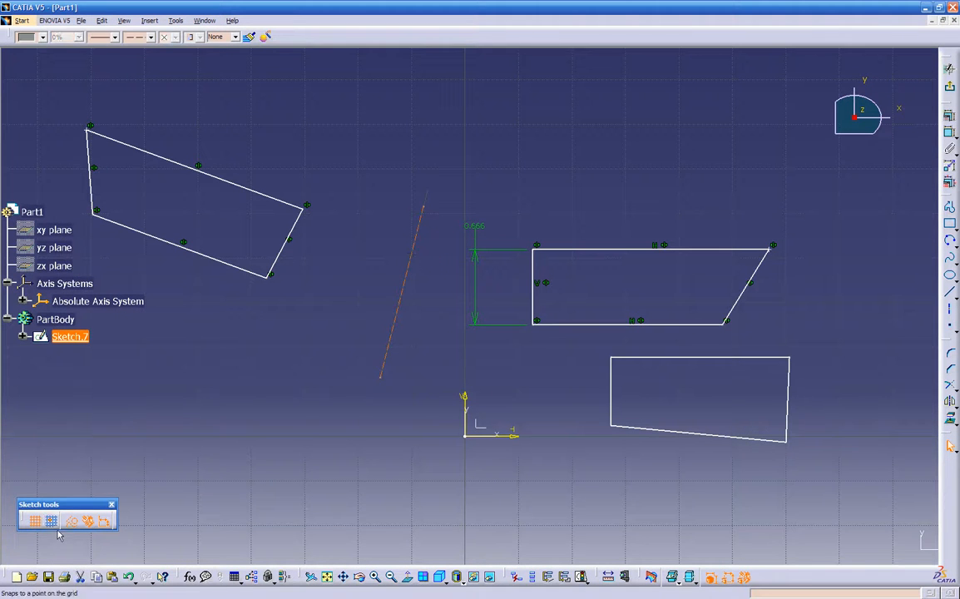
click(347, 433)
click(949, 88)
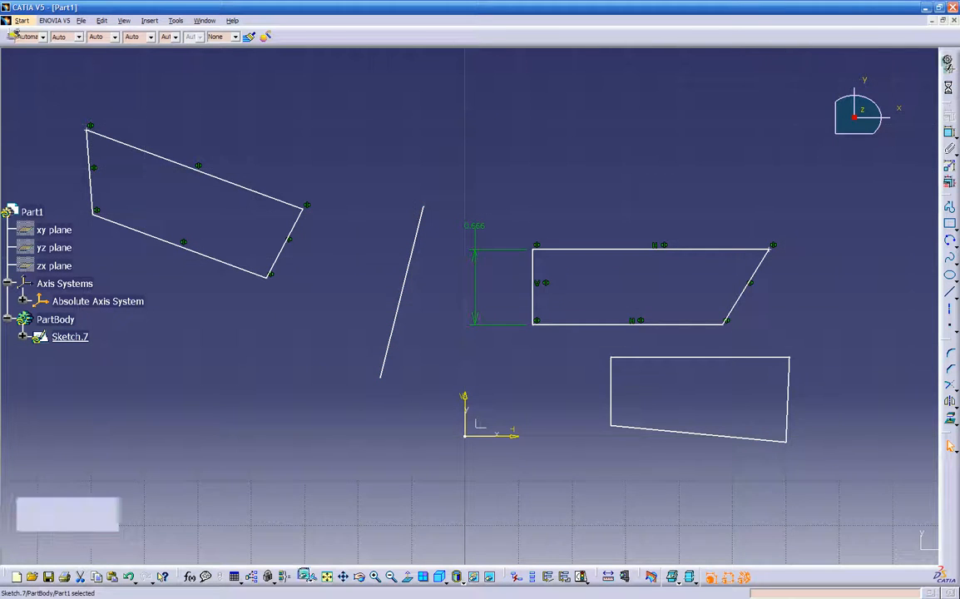
click(441, 430)
mouse_move(441, 435)
middle_down()
mouse_move(446, 445)
mouse_move(439, 406)
mouse_move(563, 409)
mouse_move(505, 444)
mouse_move(482, 443)
mouse_move(475, 396)
middle_up()
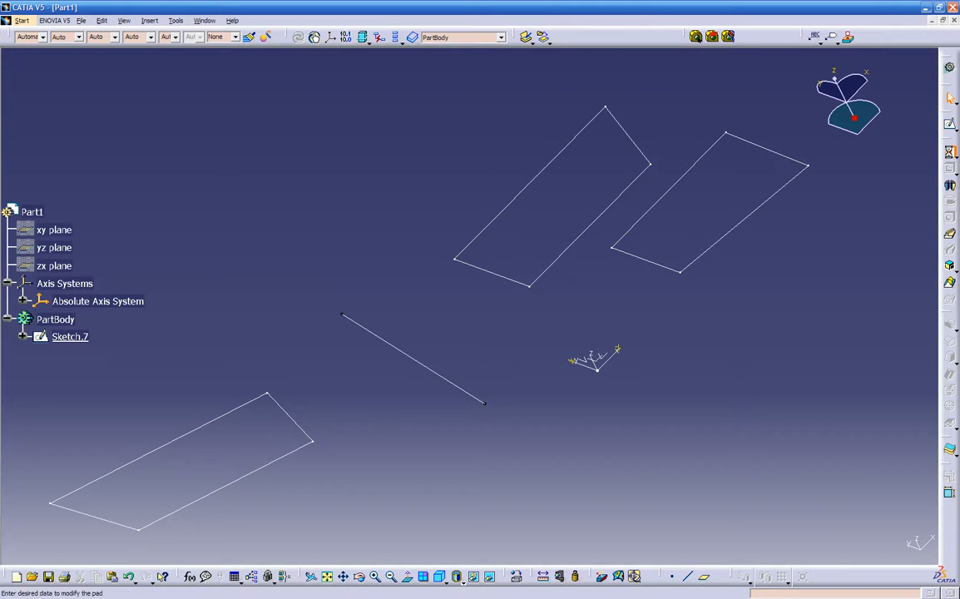
Try to create a pad from the sketch containing the open slanted line, declining to use the ambiguous sketch.
click(949, 150)
click(598, 227)
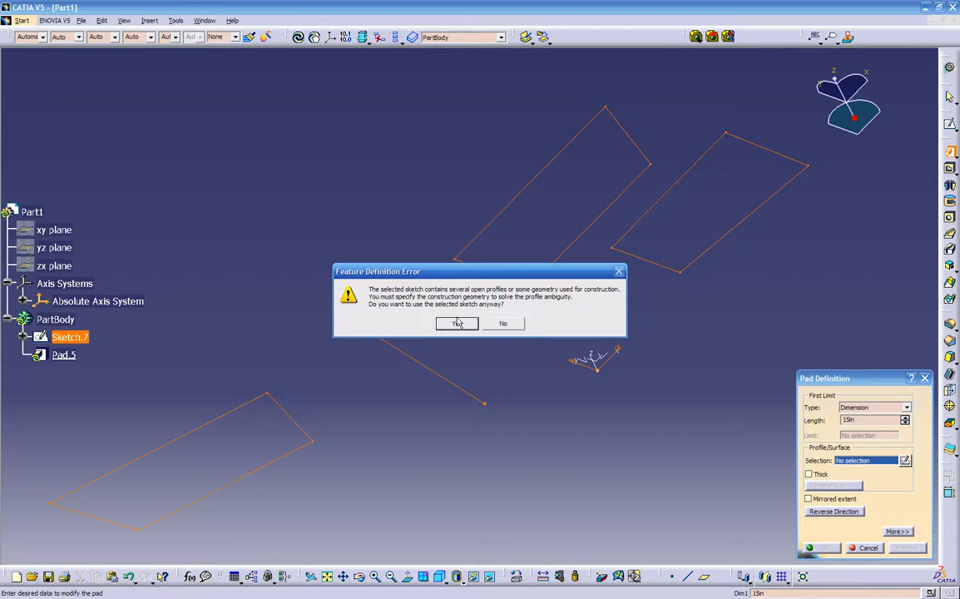
drag(470, 277, 532, 423)
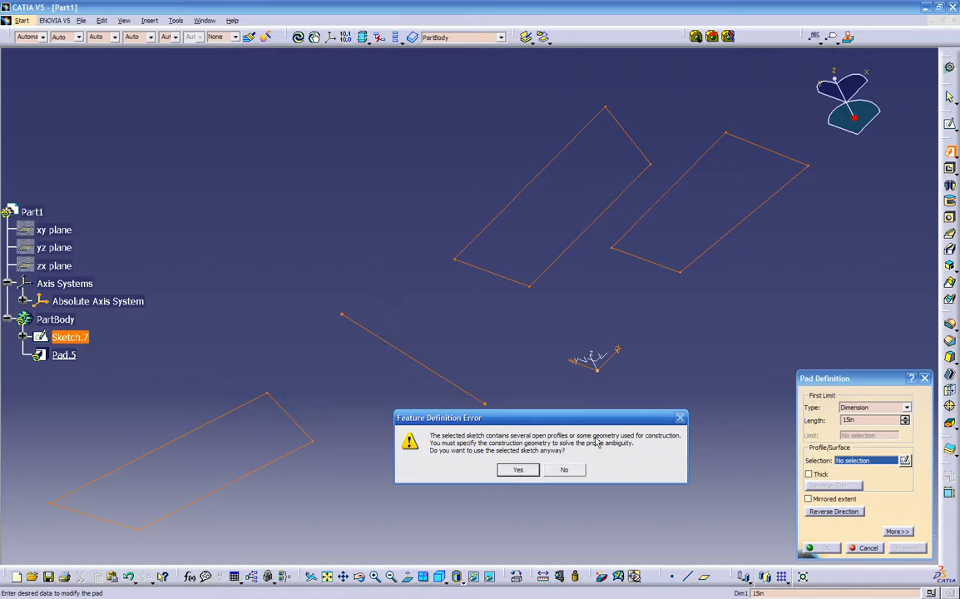
click(548, 471)
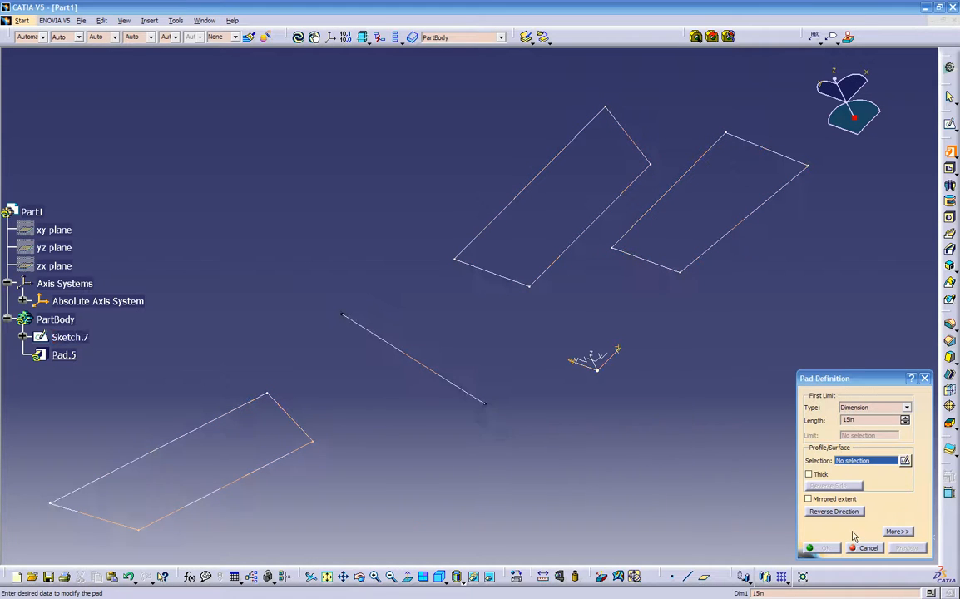
click(871, 550)
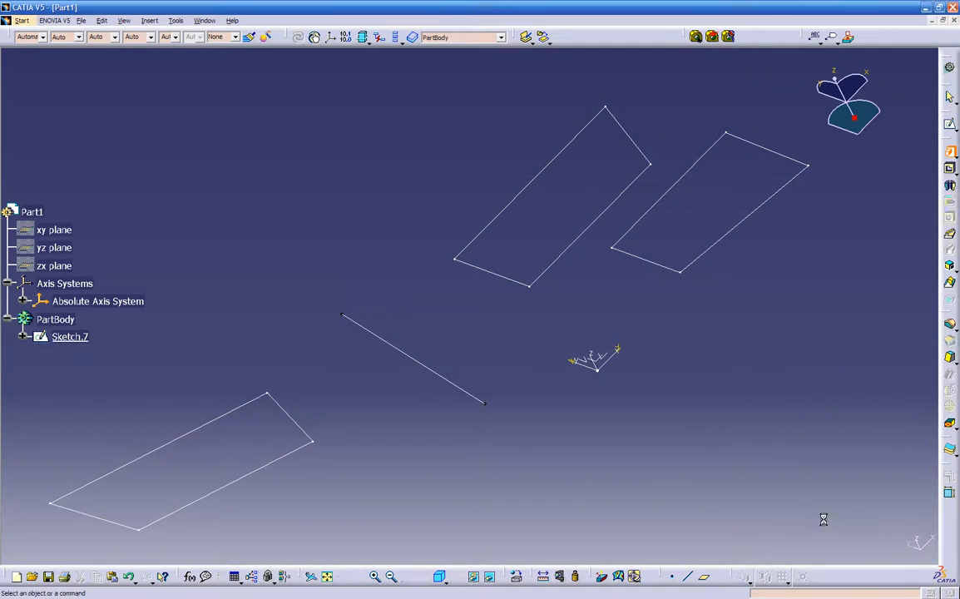
Edit the sketch to convert the slanted mirror line back to a construction element, and return to the 3D view.
double_click(472, 393)
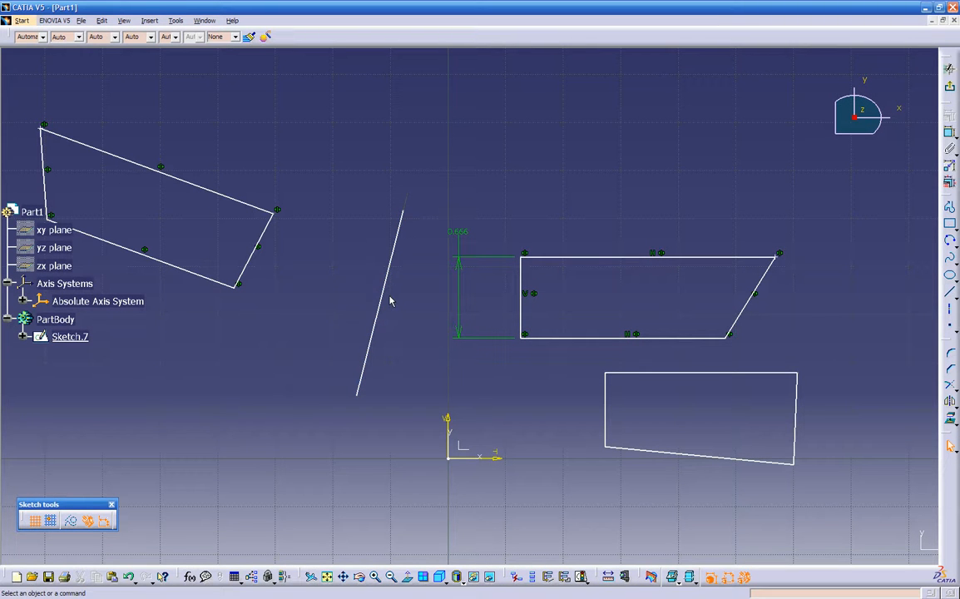
click(393, 254)
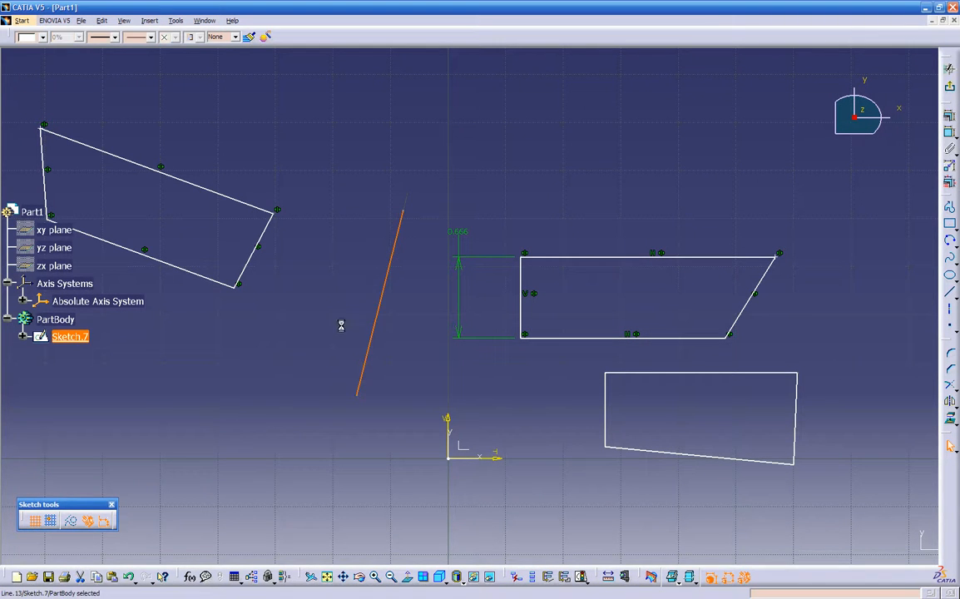
click(70, 521)
click(343, 382)
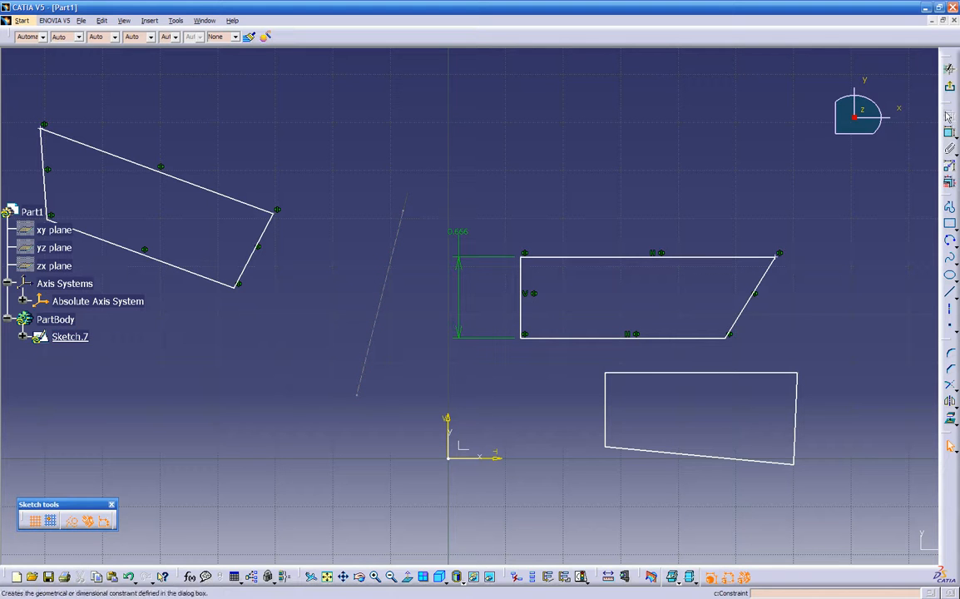
click(949, 92)
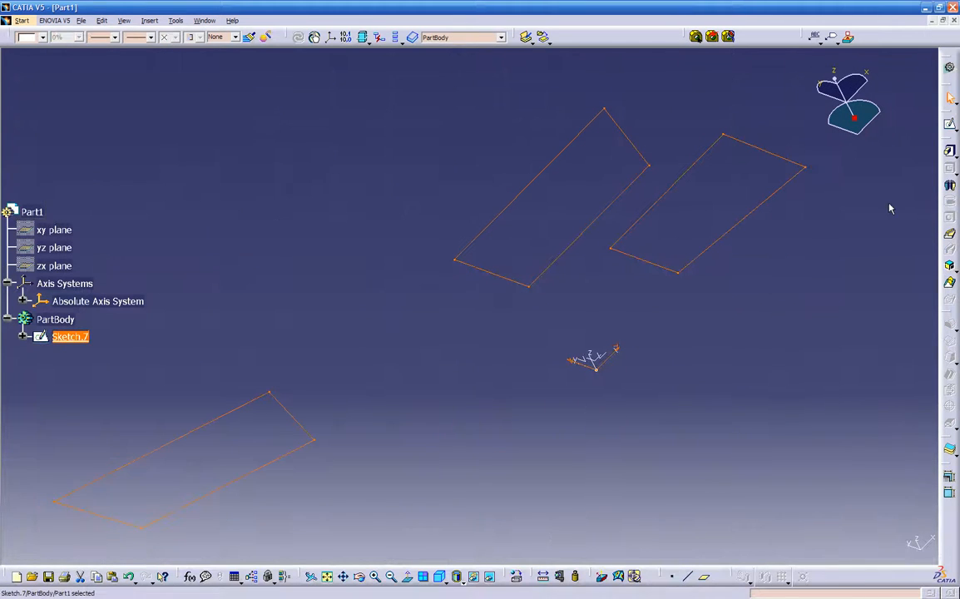
Try a 1 in pad of the sketch's closed profiles, inspect its preview, and cancel it.
click(949, 152)
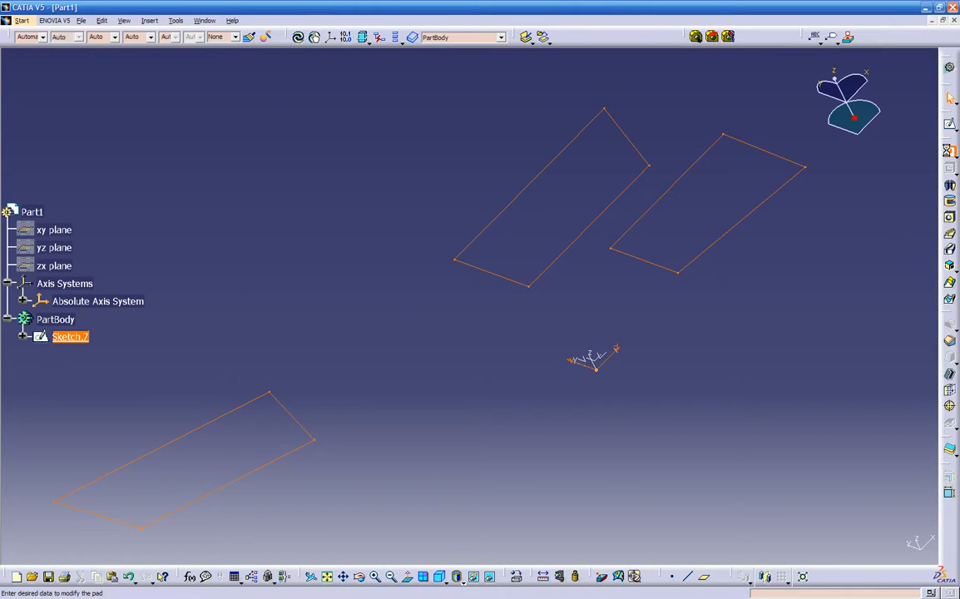
ctrl+middle_drag(658, 310, 630, 391)
double_click(855, 420)
text(1in)
ctrl+middle_drag(390, 418, 439, 383)
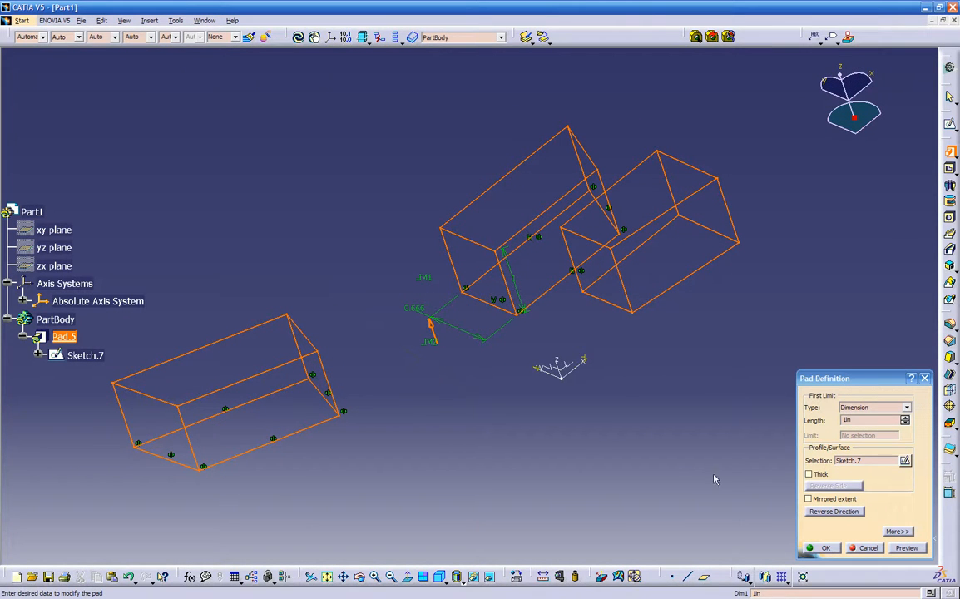
click(868, 549)
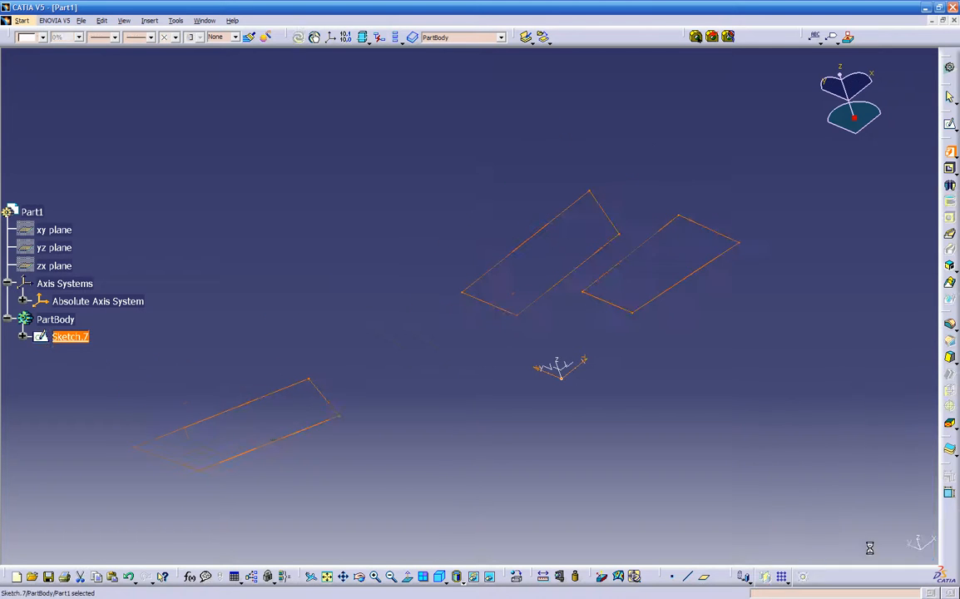
Reopen the sketch and delete the mirrored shapes, the slanted line and the lower four-sided shape.
double_click(532, 308)
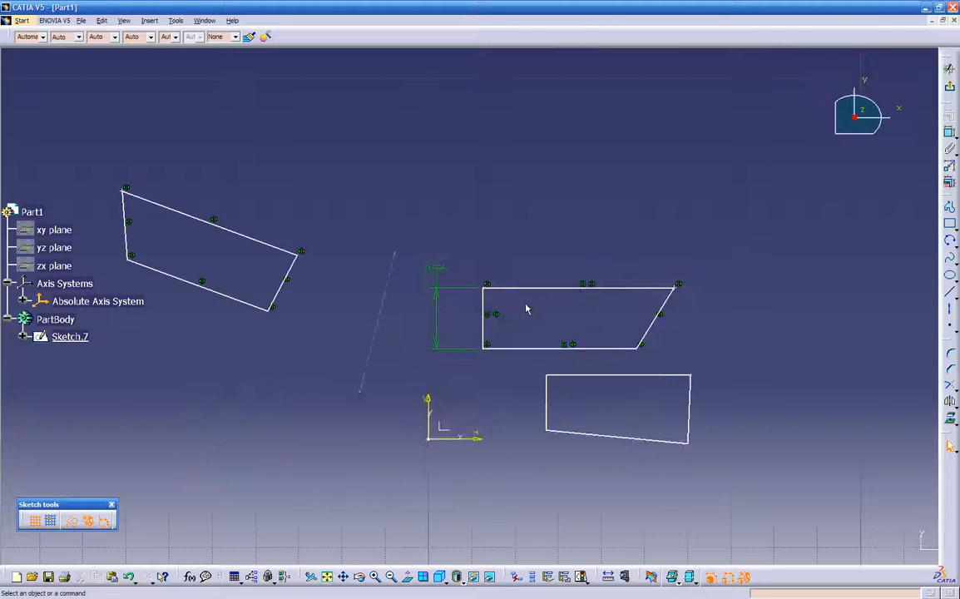
mouse_move(107, 160)
mouse_down()
mouse_move(697, 381)
mouse_move(758, 367)
mouse_up()
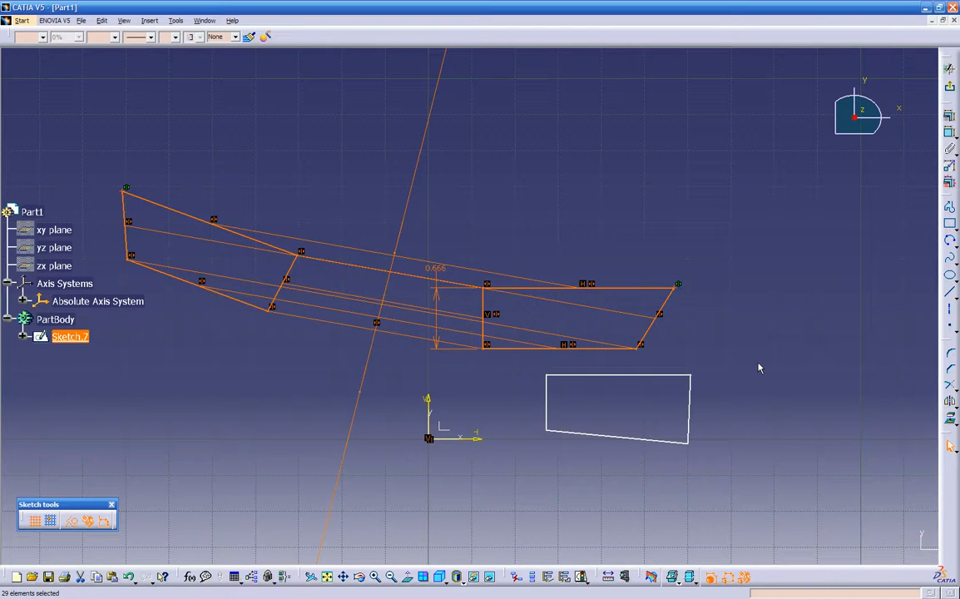
key(Delete)
drag(503, 370, 760, 492)
key(Delete)
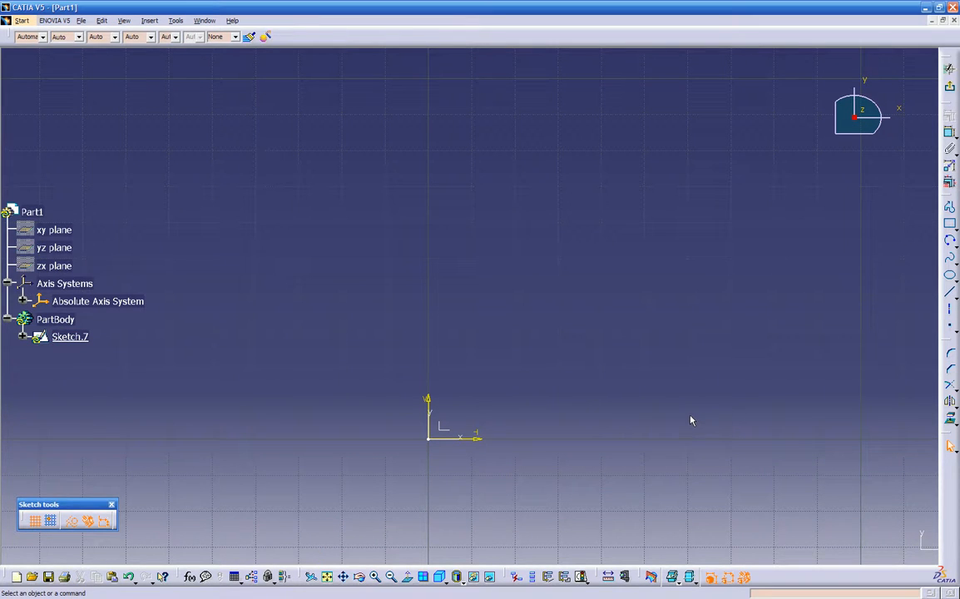
Draw a large rectangle above and to the right of the sketch origin and convert its edges to standard elements.
click(949, 223)
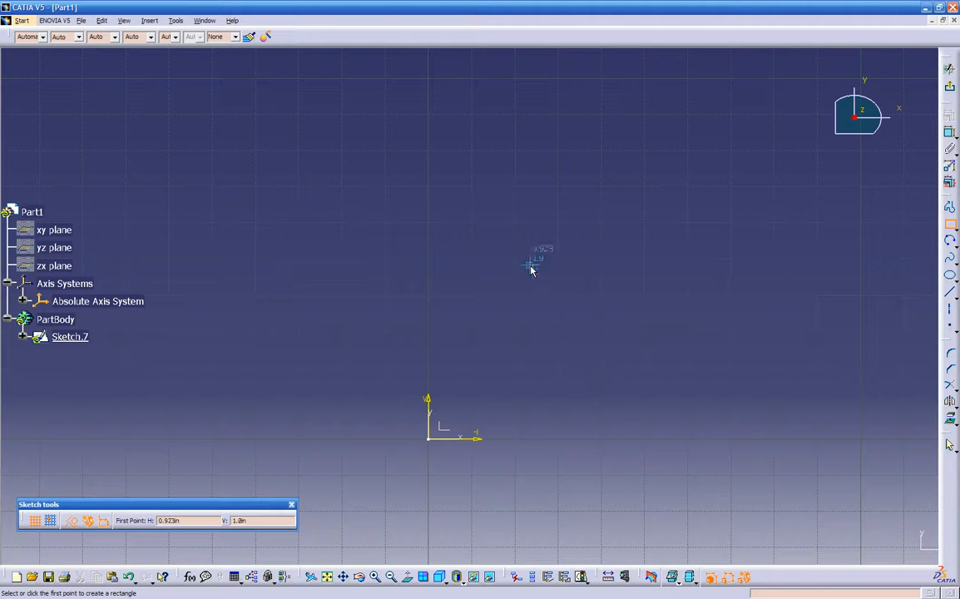
click(499, 242)
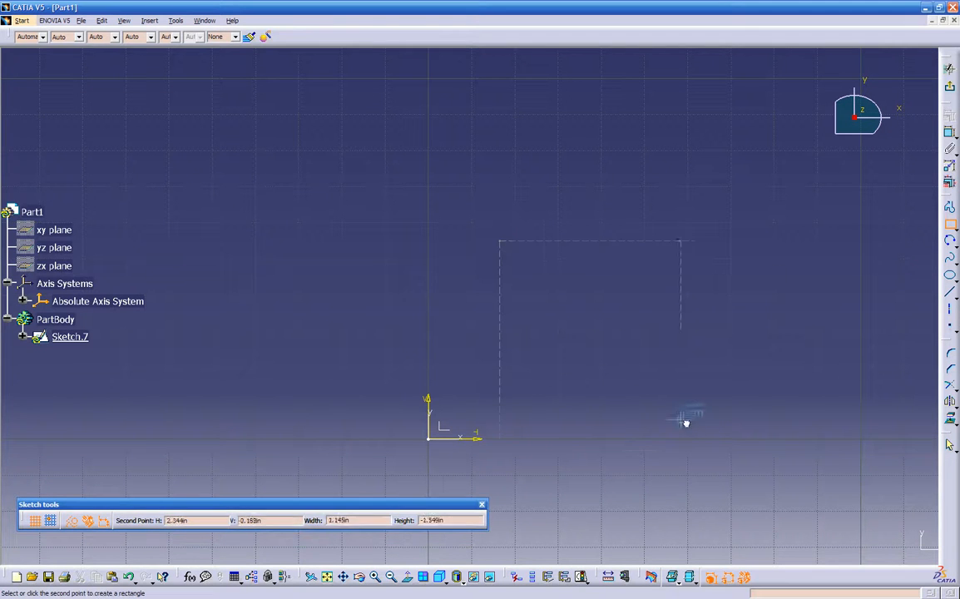
click(813, 431)
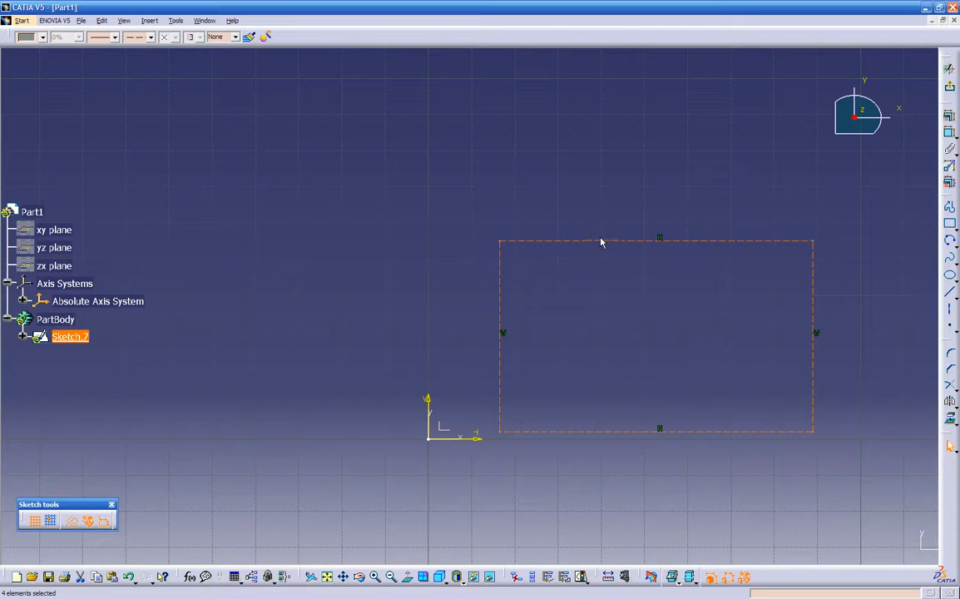
click(72, 523)
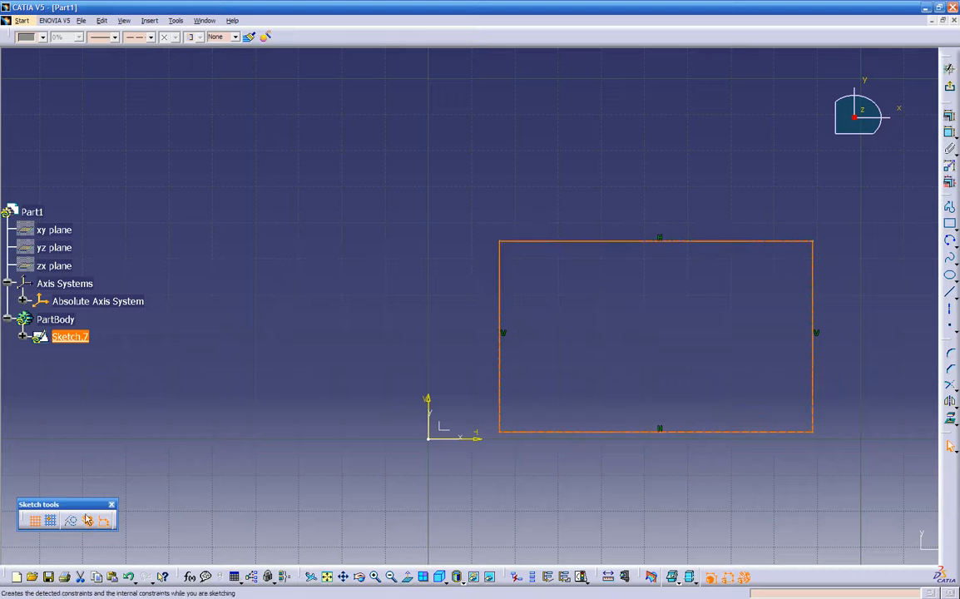
click(345, 314)
middle_drag(468, 300, 375, 299)
Draw a horizontal elongated hole with a radius of about 0.1 in near the rectangle's upper-left corner.
click(950, 224)
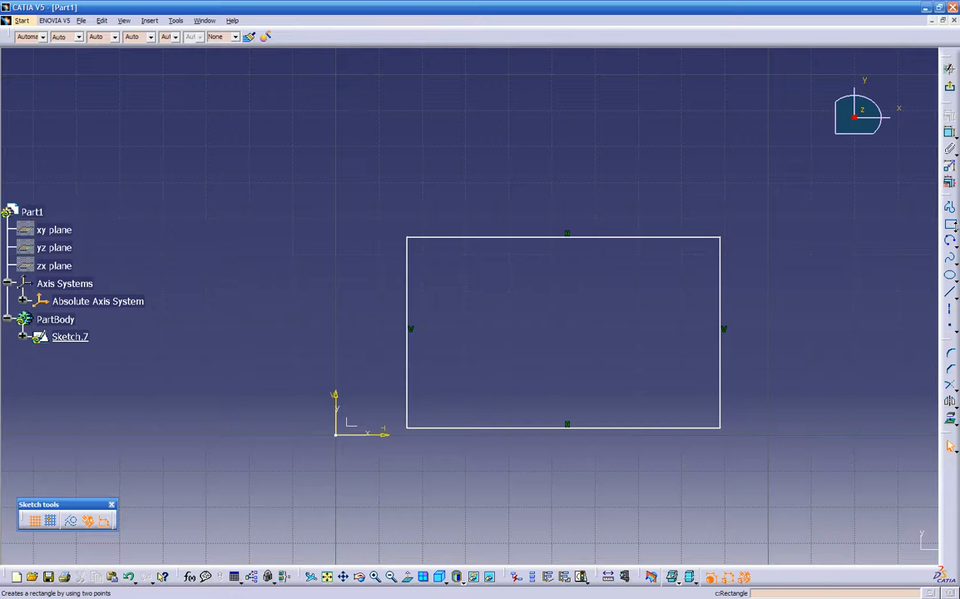
click(955, 229)
click(869, 241)
click(444, 268)
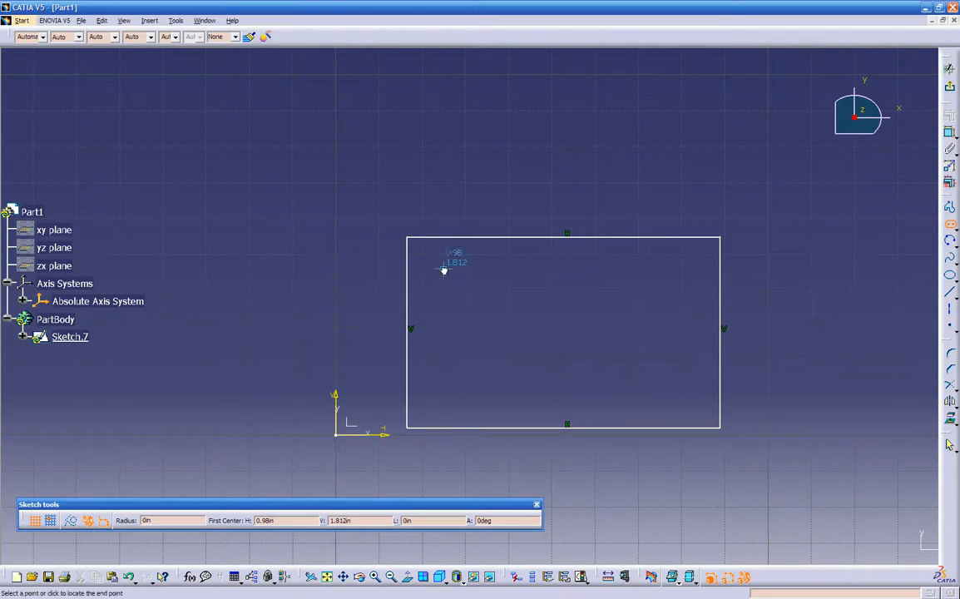
click(496, 271)
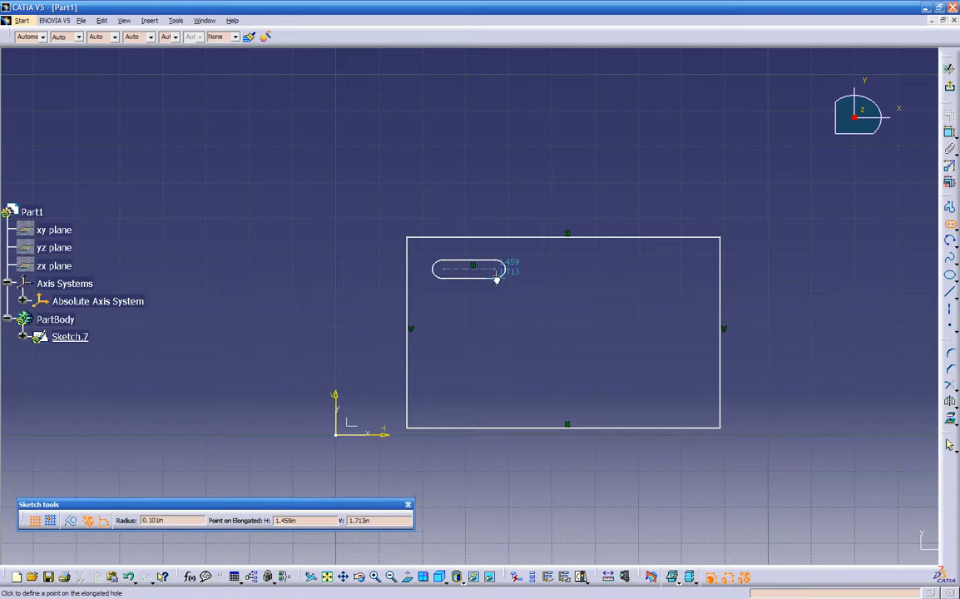
click(492, 284)
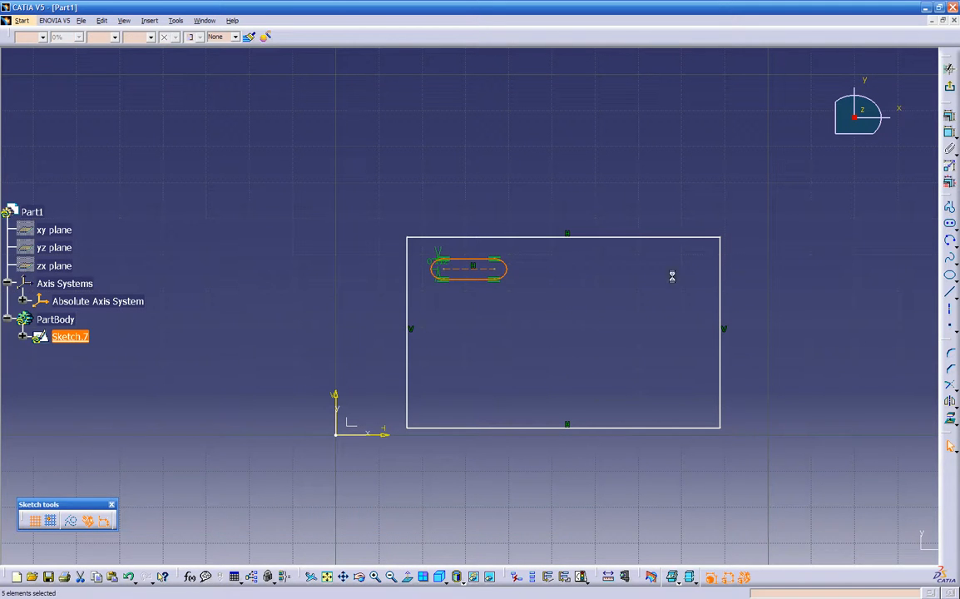
Draw a curved cylindrical elongated hole below the straight slot, with an arc radius of about 0.19 in and hole radius of about 0.14 in.
click(953, 229)
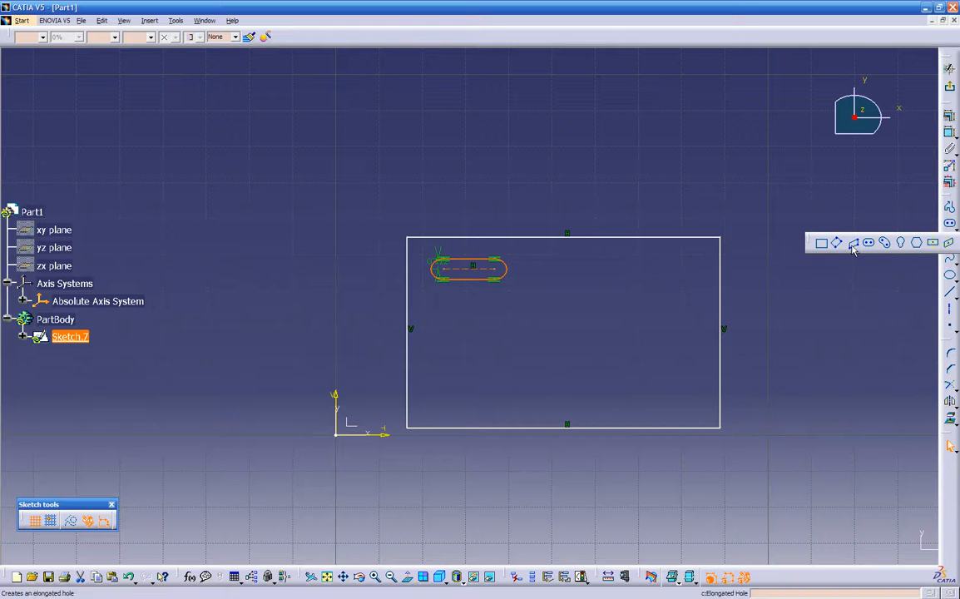
click(885, 242)
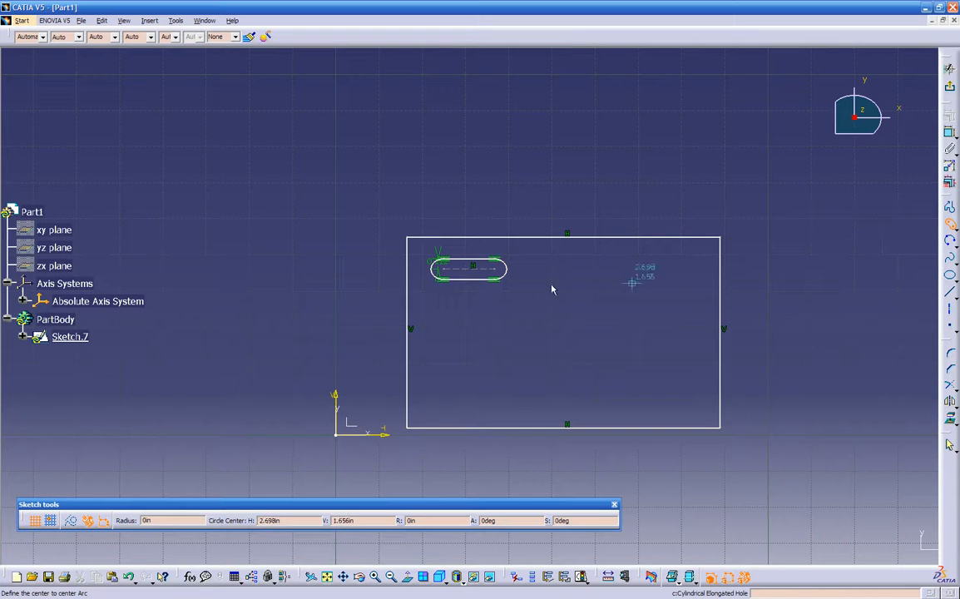
click(448, 315)
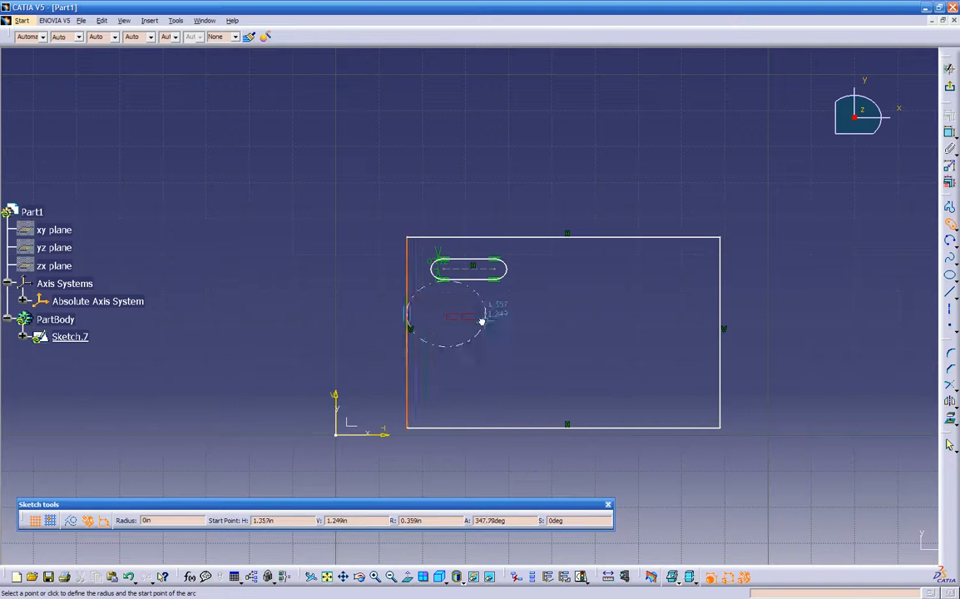
click(466, 322)
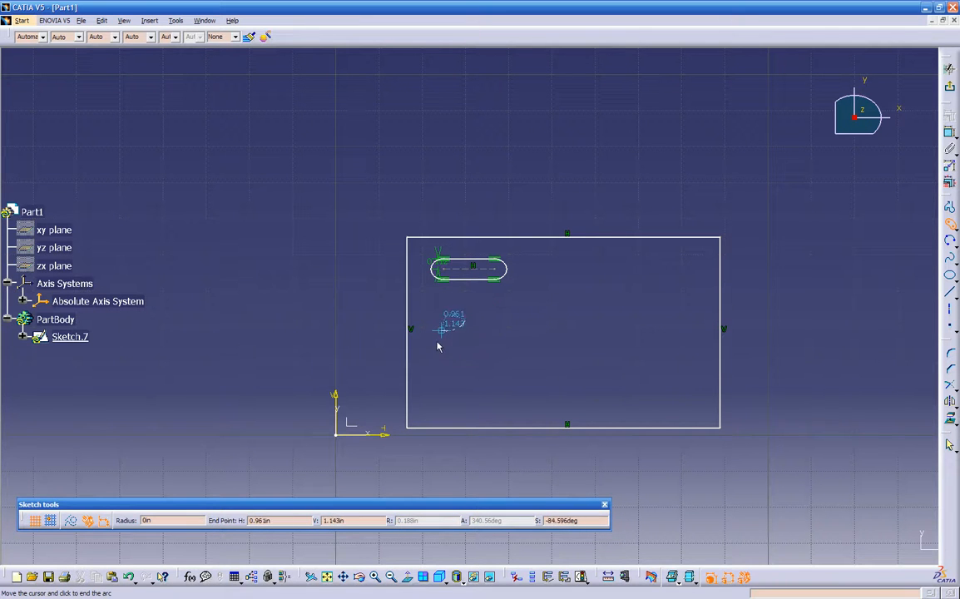
click(427, 318)
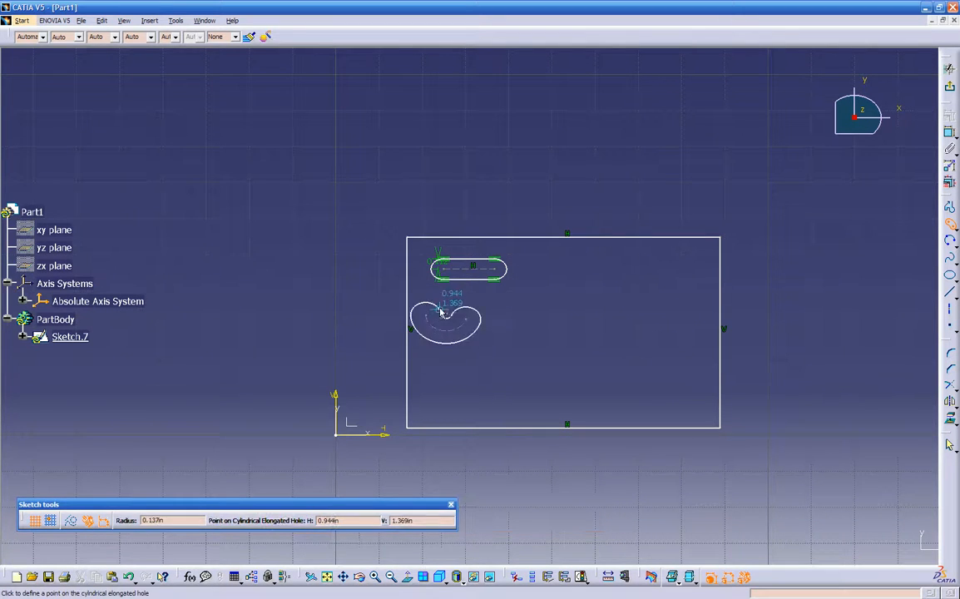
click(441, 313)
click(559, 337)
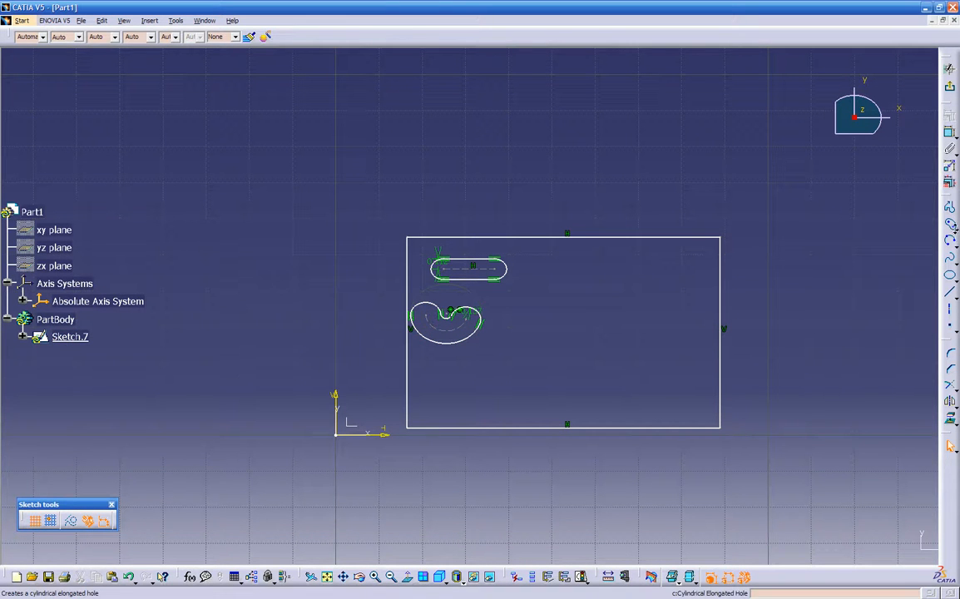
Draw a slightly rotated hexagon inside the rectangle, below and to the right of the curved slot.
click(952, 227)
click(918, 241)
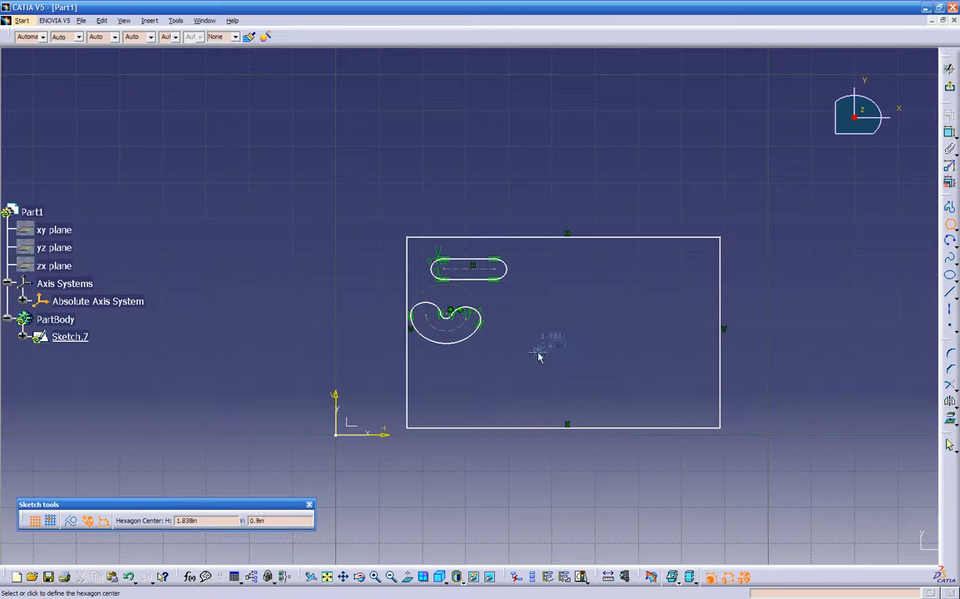
click(500, 368)
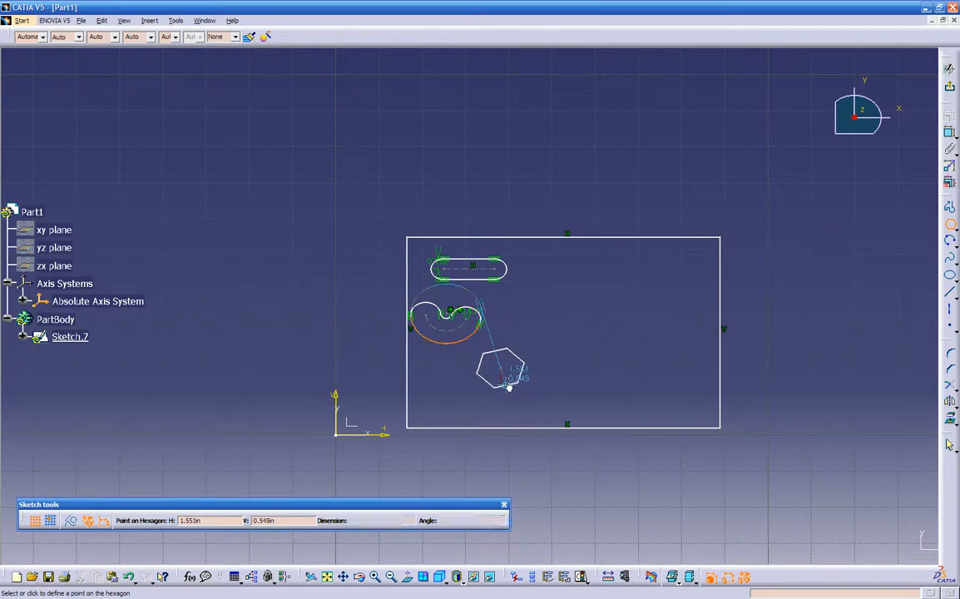
click(511, 387)
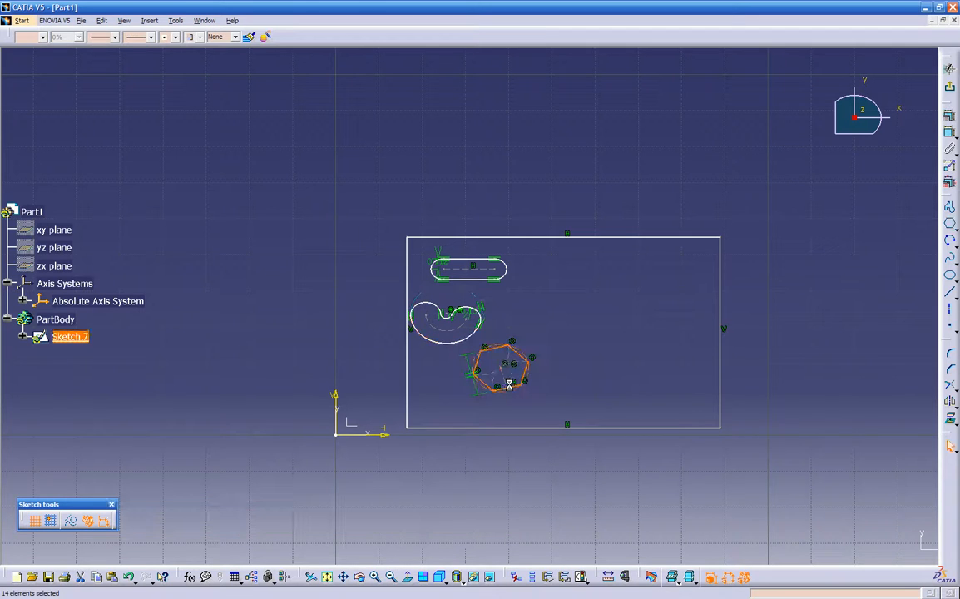
Draw an ellipse in the rectangle's upper-right area, with a vertical semi-axis of about 0.28 in.
click(949, 274)
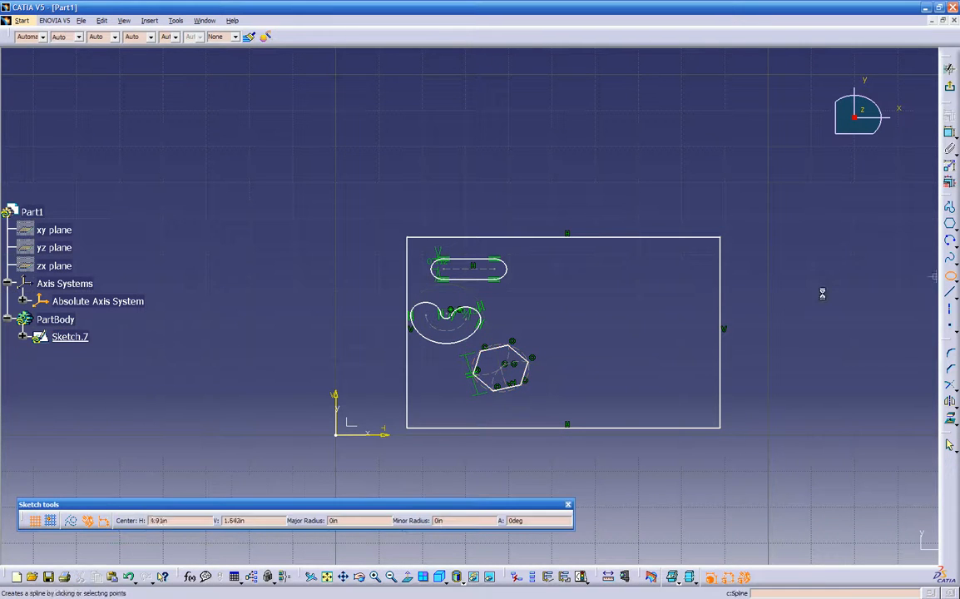
click(612, 276)
click(611, 302)
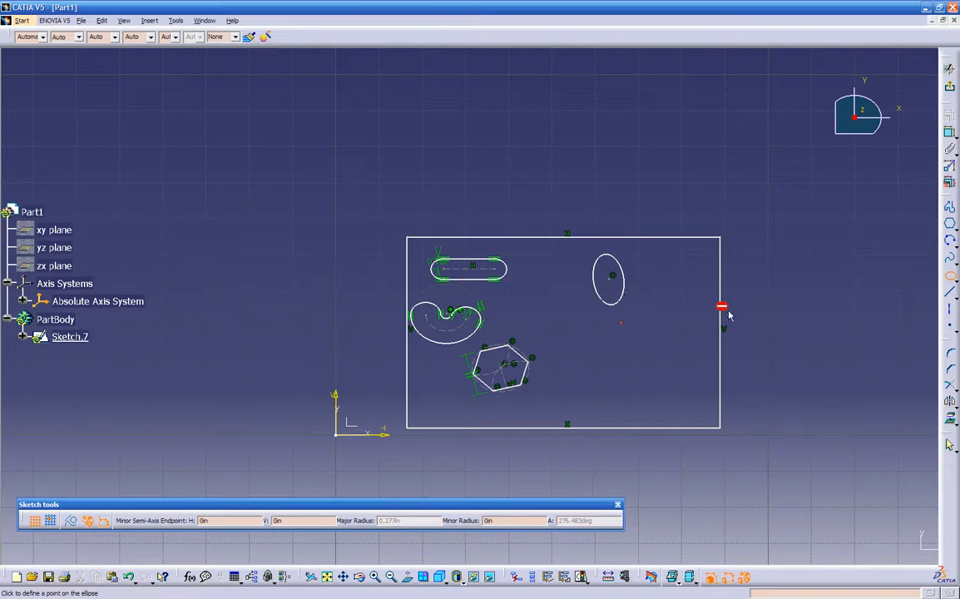
click(641, 265)
click(846, 313)
Draw a closed profile right of the hexagon from a vertical line, a slanted line and a tangent arc of about 0.51 in radius.
click(955, 288)
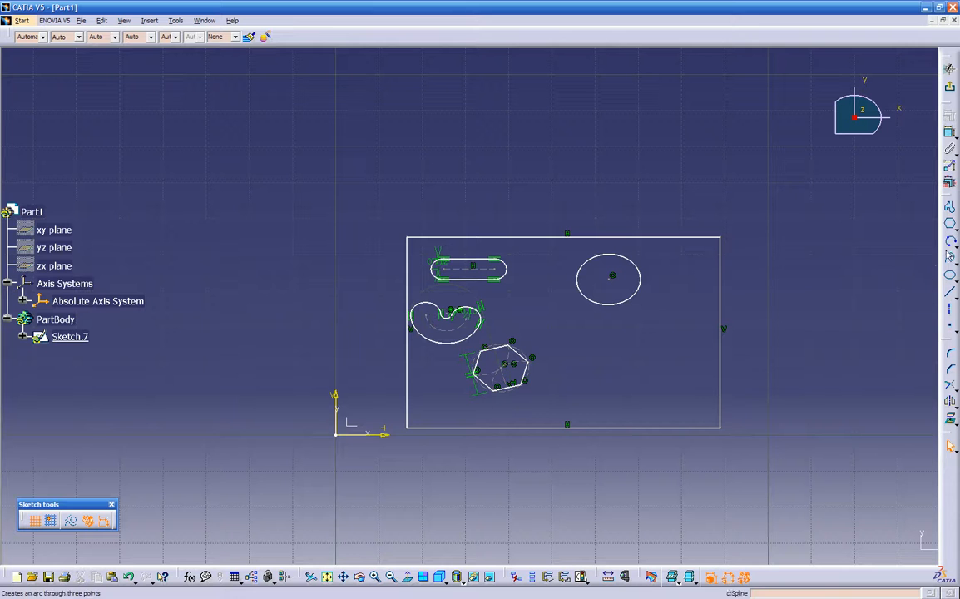
click(949, 212)
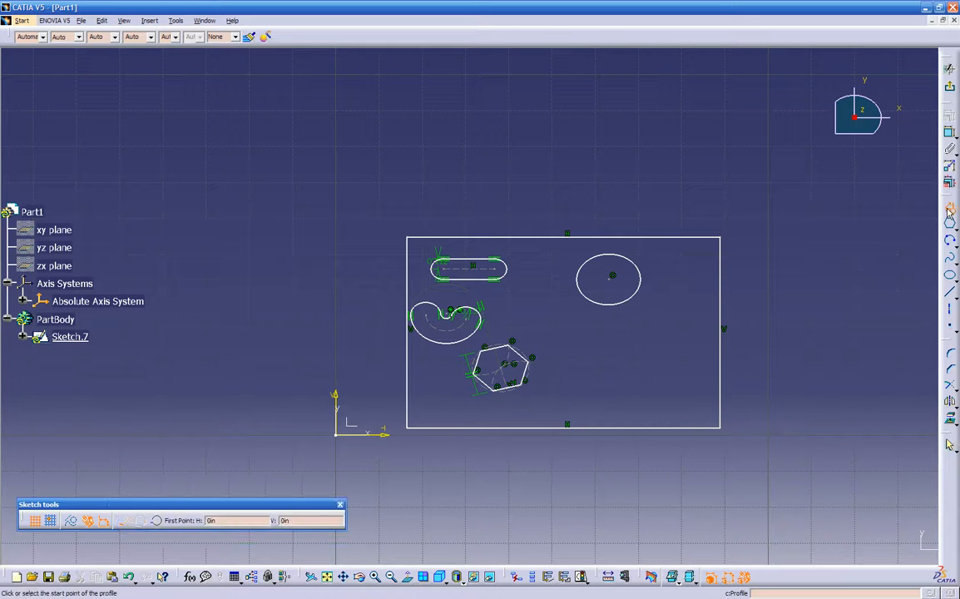
click(572, 392)
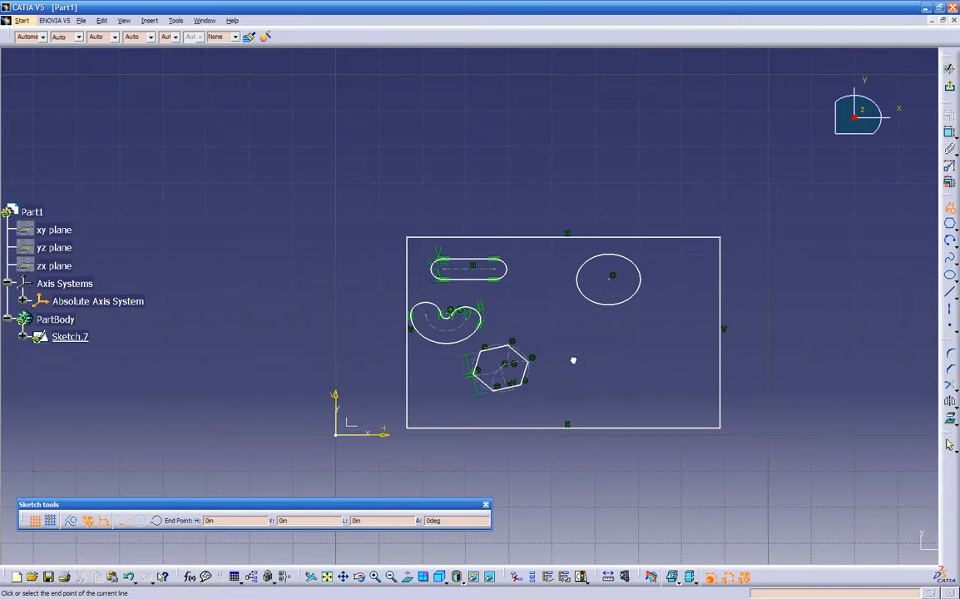
click(572, 330)
click(618, 326)
drag(604, 369, 597, 374)
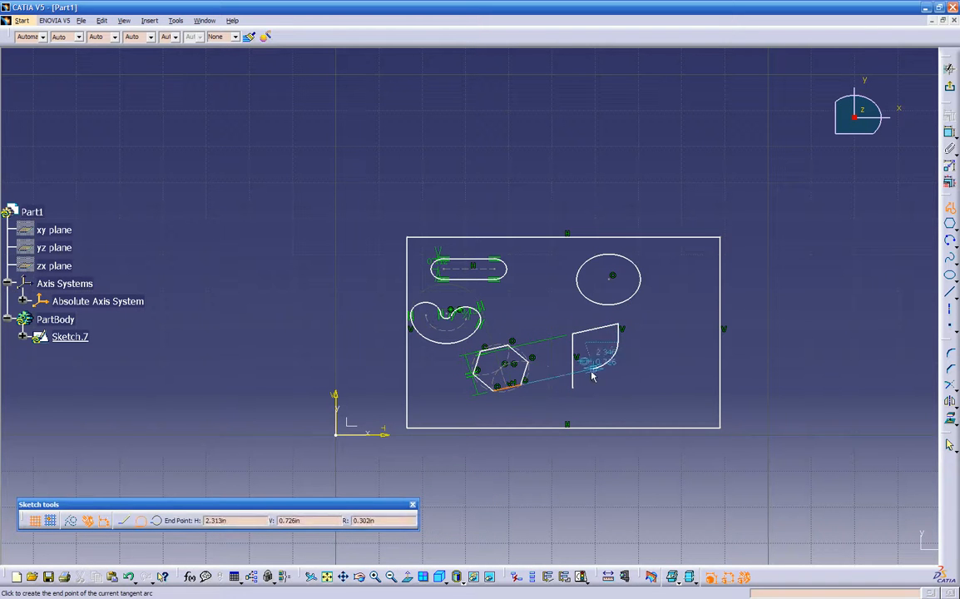
click(574, 389)
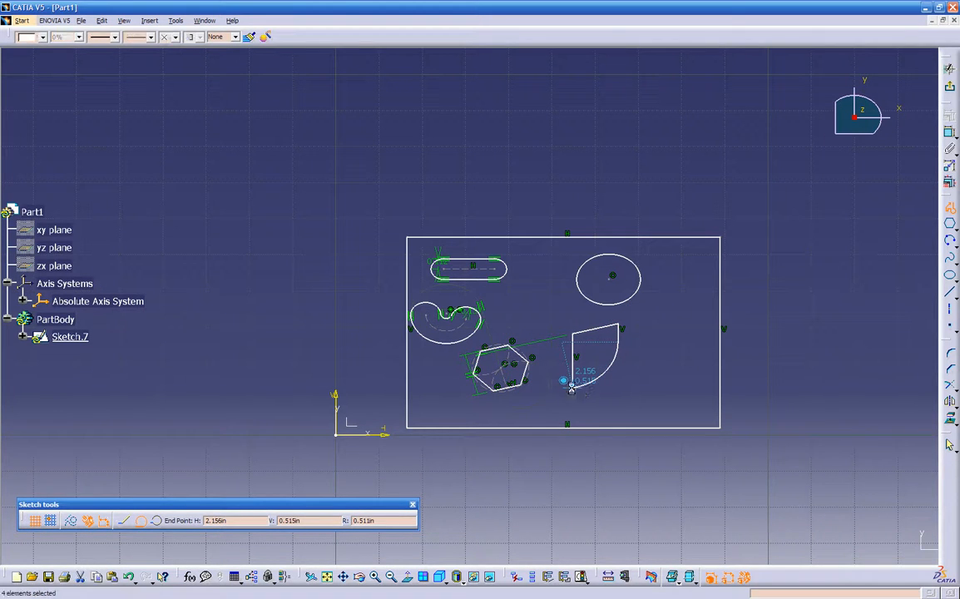
click(646, 366)
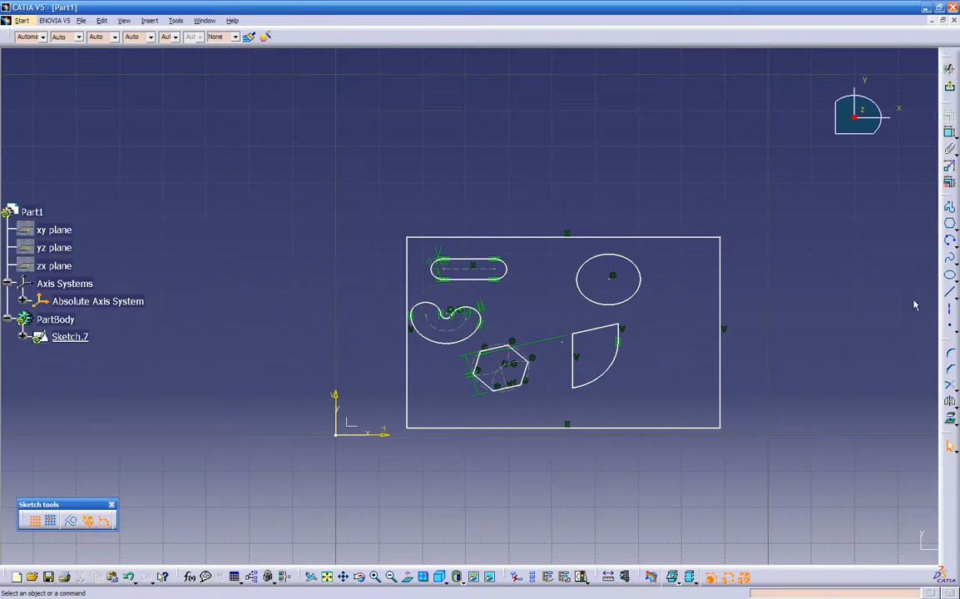
Draw an irregular eight-point spline outline in the rectangle's lower-right area, running counterclockwise around a narrow upright shape.
click(949, 258)
click(654, 400)
click(689, 387)
click(689, 343)
click(683, 309)
click(666, 312)
click(654, 333)
click(645, 362)
click(634, 382)
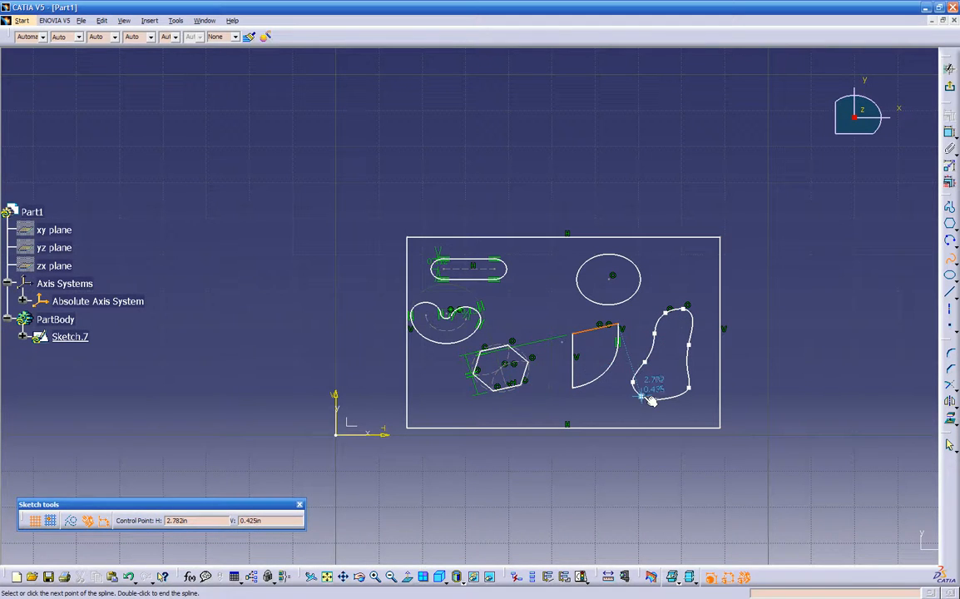
Close the spline outline by adding a lower-left control point and ending on its starting point.
mouse_move(655, 400)
middle_down()
mouse_move(449, 352)
mouse_move(574, 188)
middle_up()
middle_drag(397, 456, 680, 26)
mouse_move(611, 213)
middle_down()
mouse_move(584, 277)
mouse_move(494, 277)
middle_up()
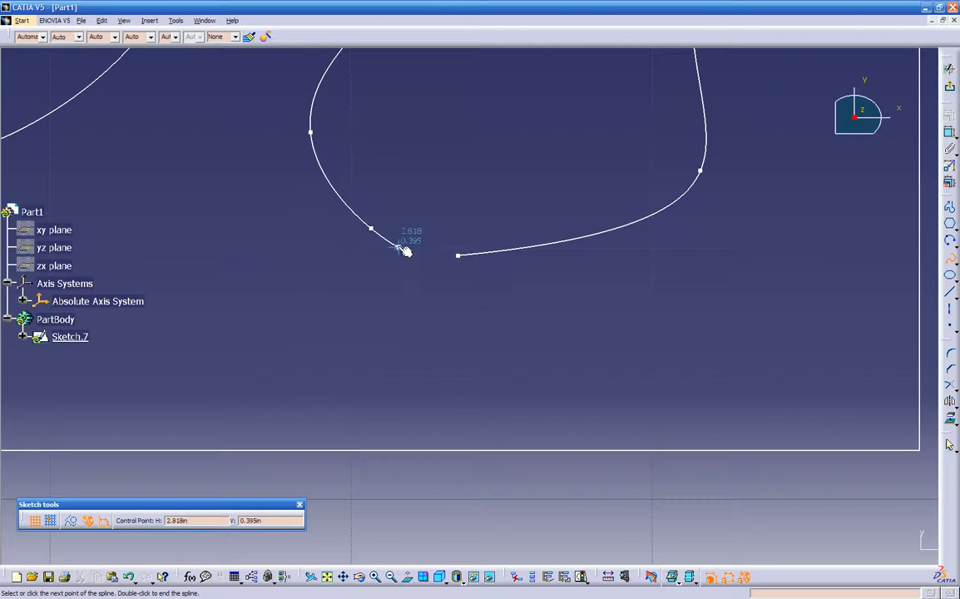
click(460, 255)
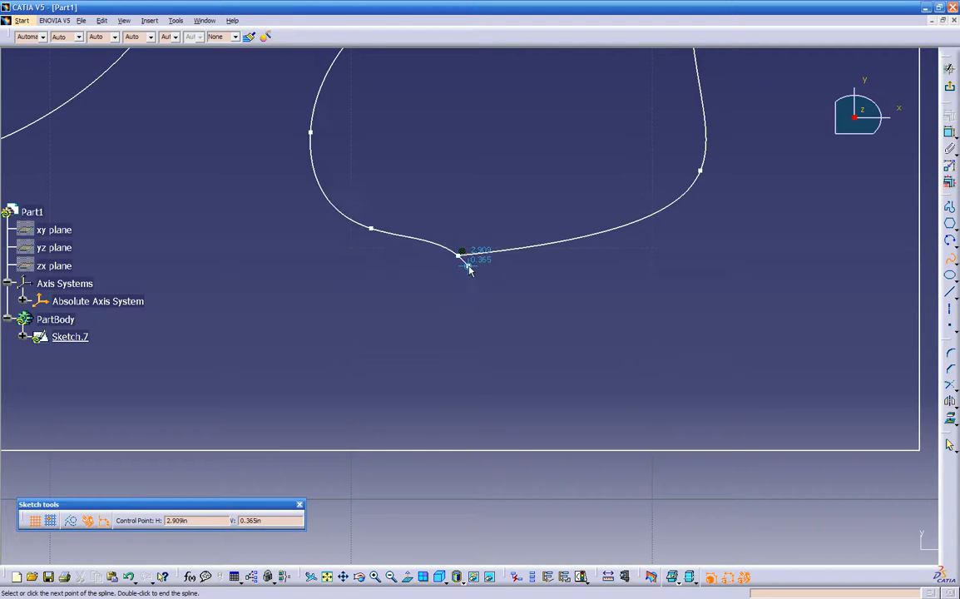
key(Escape)
click(449, 318)
mouse_move(452, 313)
middle_down()
mouse_move(452, 329)
mouse_move(413, 360)
mouse_move(476, 376)
mouse_move(476, 366)
mouse_move(441, 357)
mouse_move(422, 422)
mouse_move(447, 413)
mouse_move(536, 424)
middle_up()
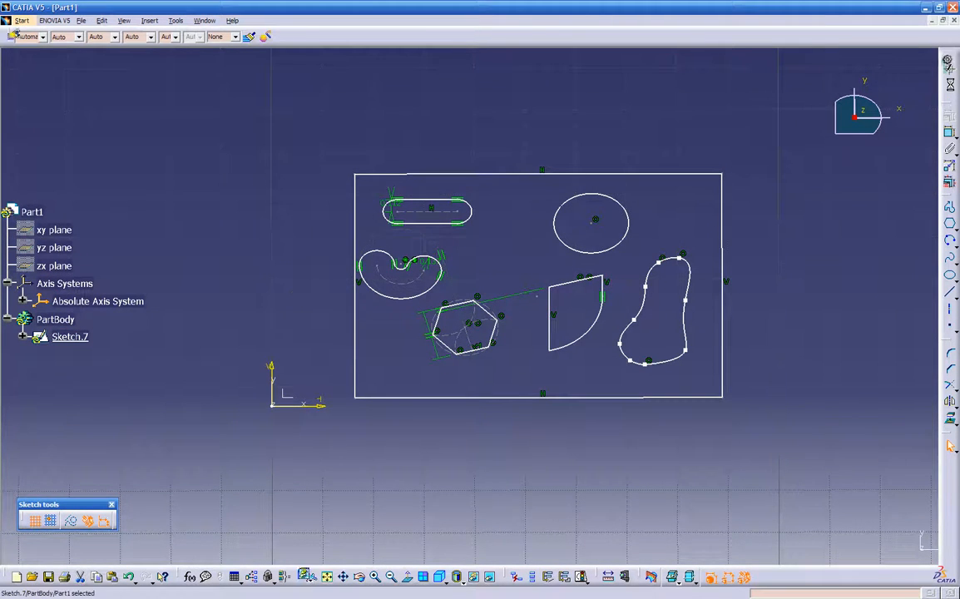
Exit the sketch and start a Multi-Pad from its closed profiles.
click(950, 89)
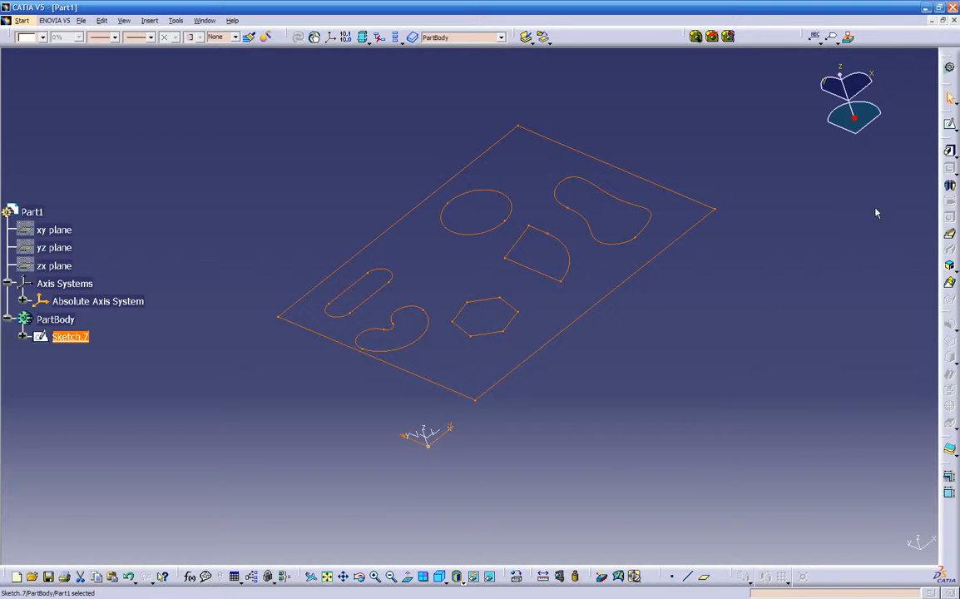
click(953, 156)
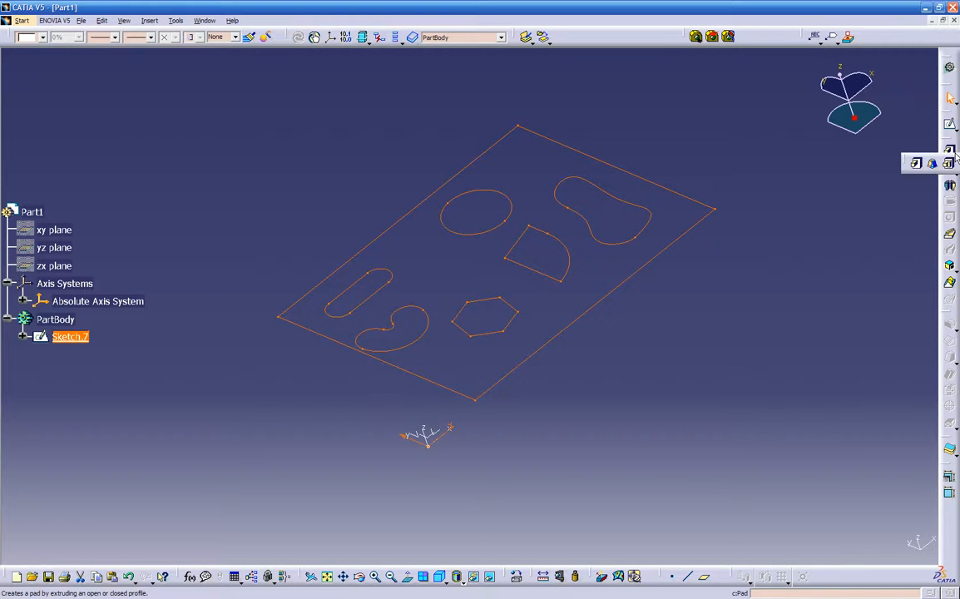
click(951, 163)
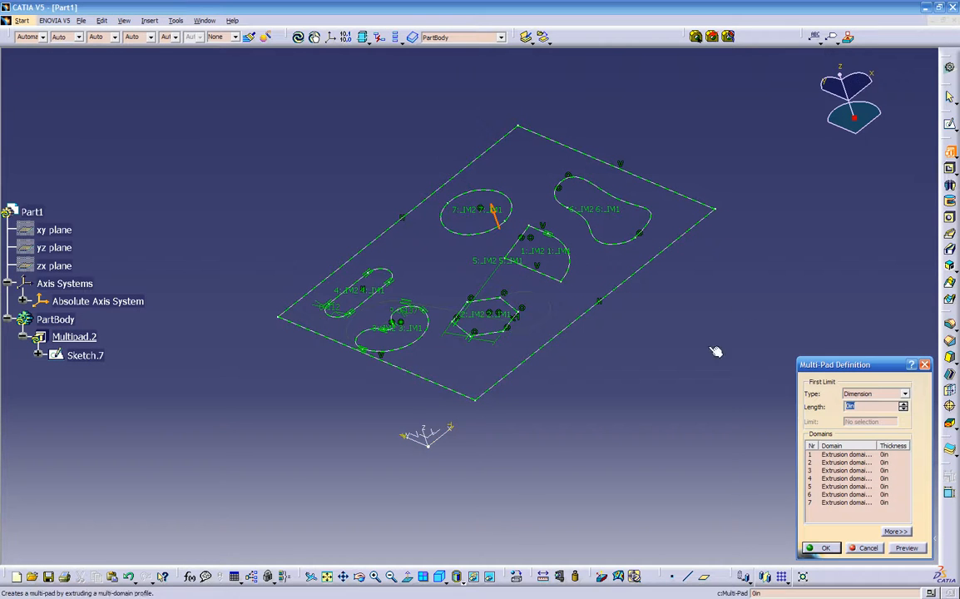
middle_drag(597, 441, 568, 445)
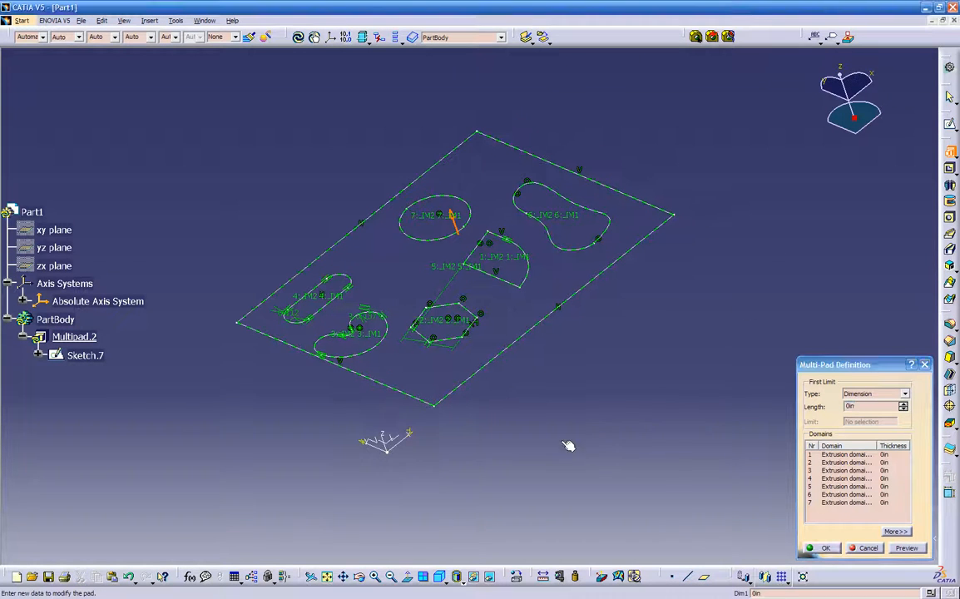
Step through the extrusion domains to identify their profiles, and set the length of domain 1, the line-and-arc profile, to 1 in.
click(829, 463)
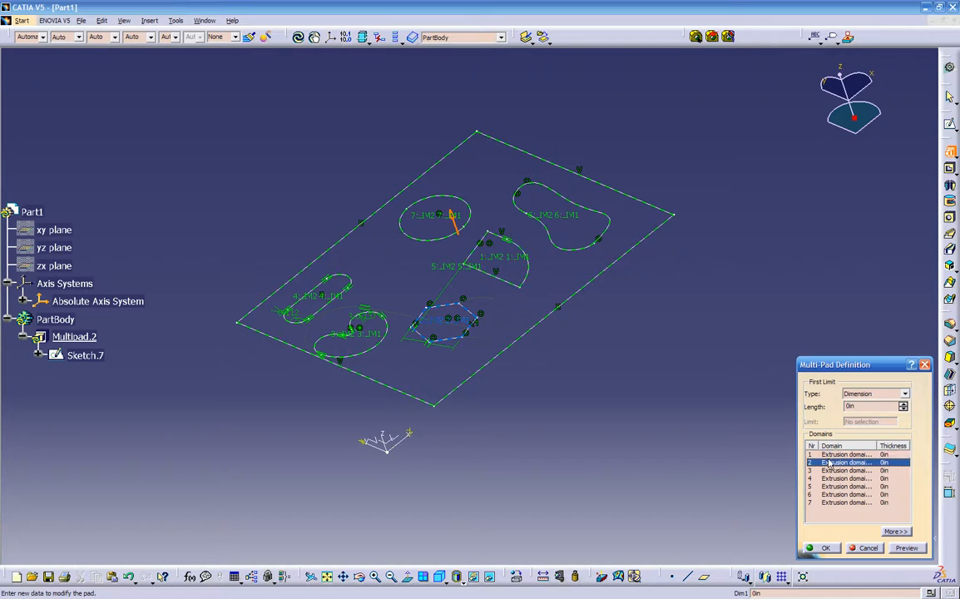
click(829, 471)
click(829, 479)
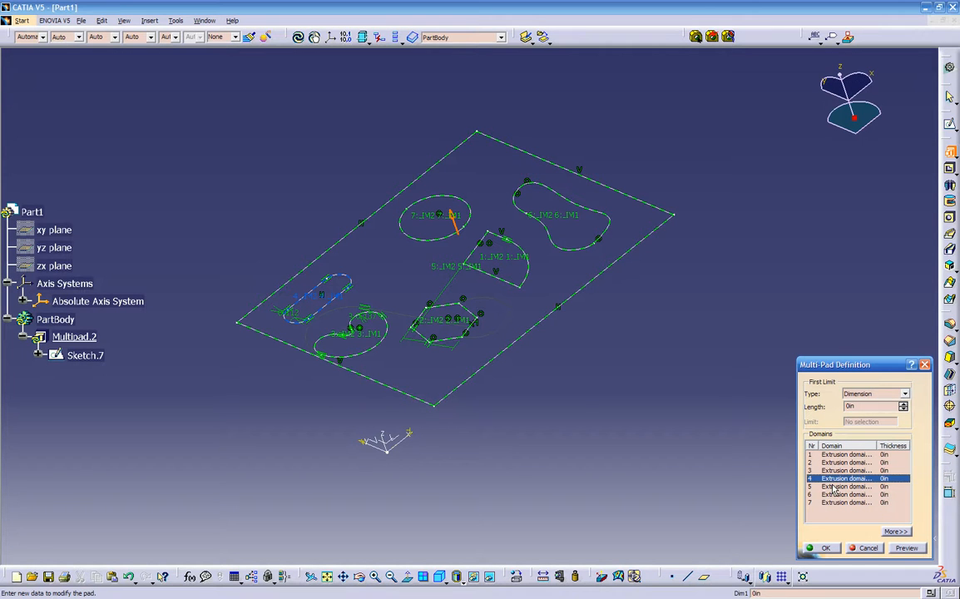
click(832, 488)
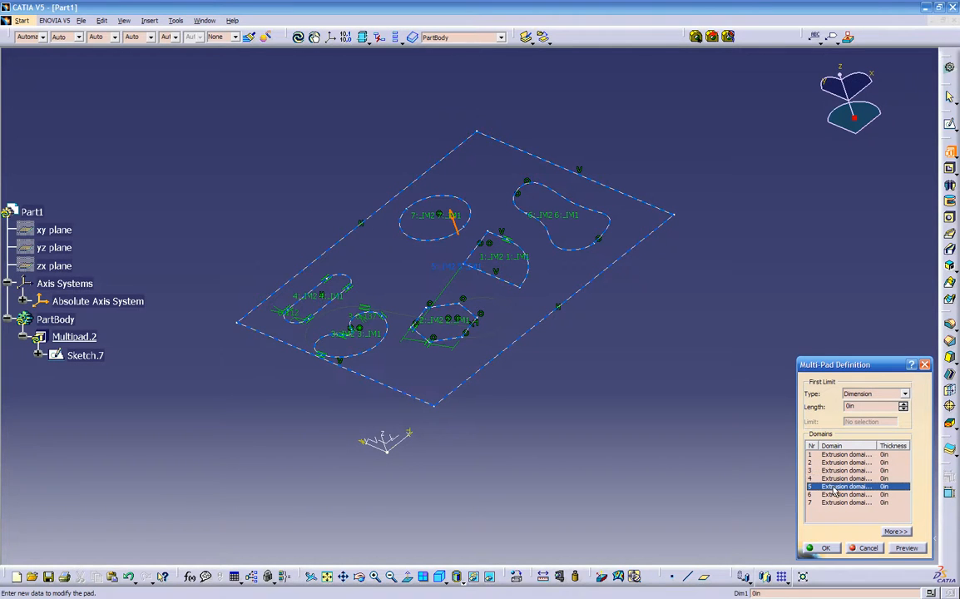
click(831, 496)
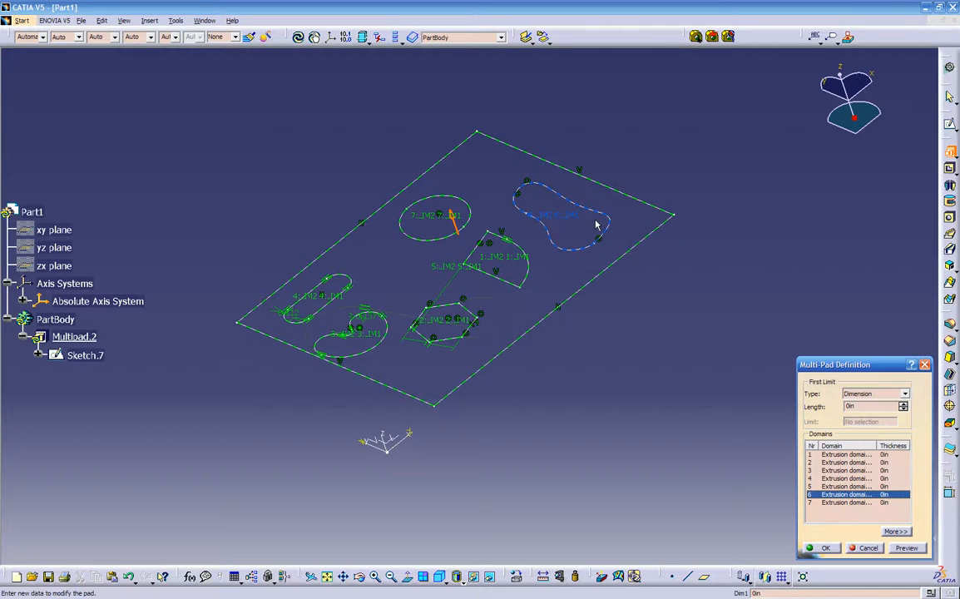
click(854, 454)
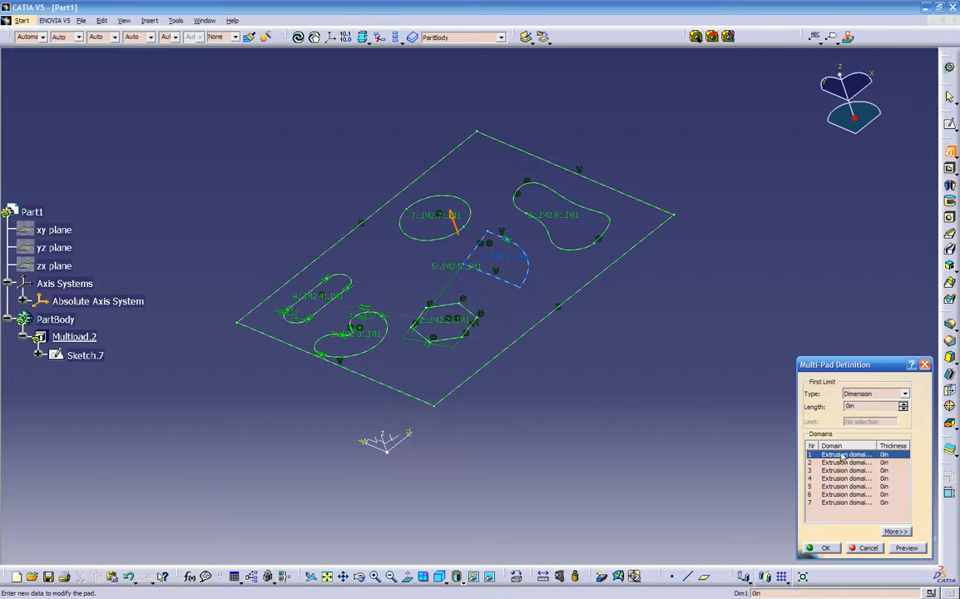
click(902, 402)
click(902, 403)
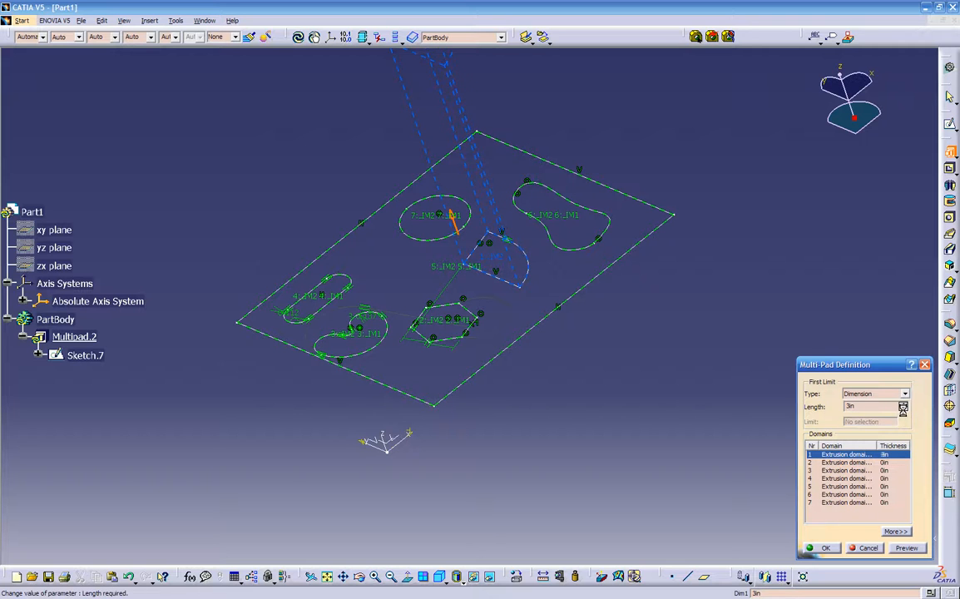
click(903, 408)
Select the hexagon and curved slot domains together and set their length to 0.2 in.
click(860, 463)
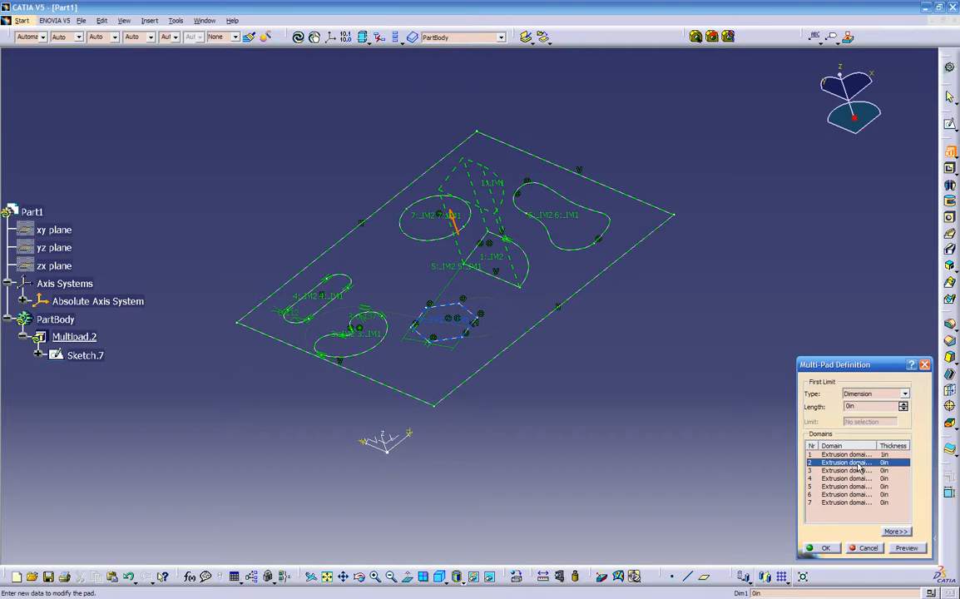
click(855, 471)
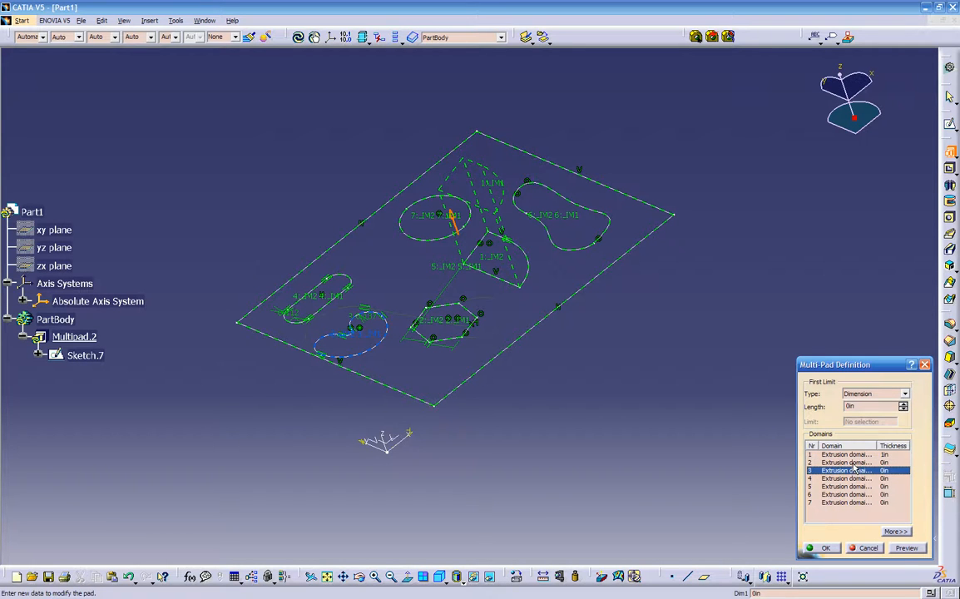
ctrl+click(855, 462)
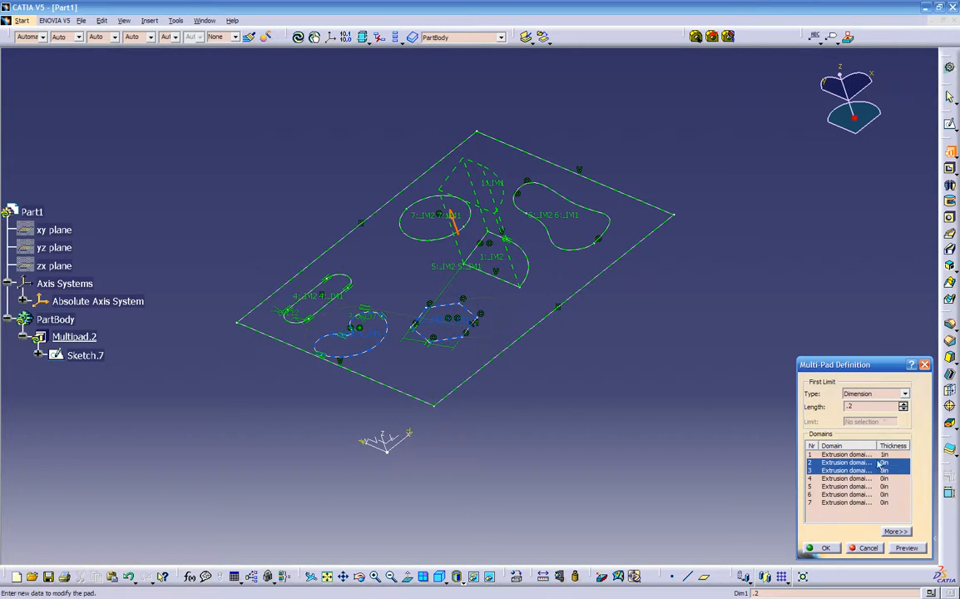
Set the straight slot domain's length to 0.1 in and the surrounding rectangle domain's length to 0.5 in.
click(851, 479)
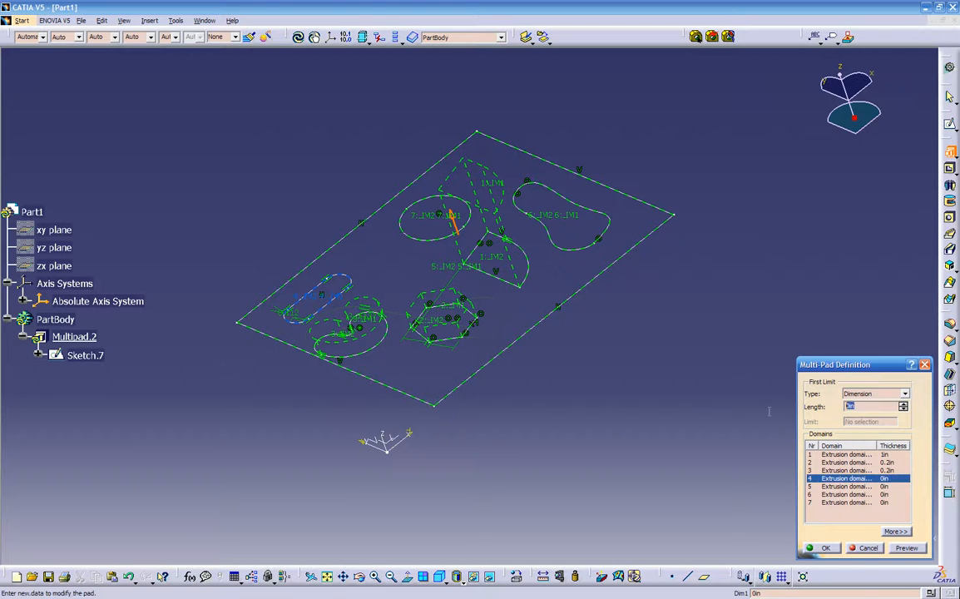
key(Return)
click(830, 486)
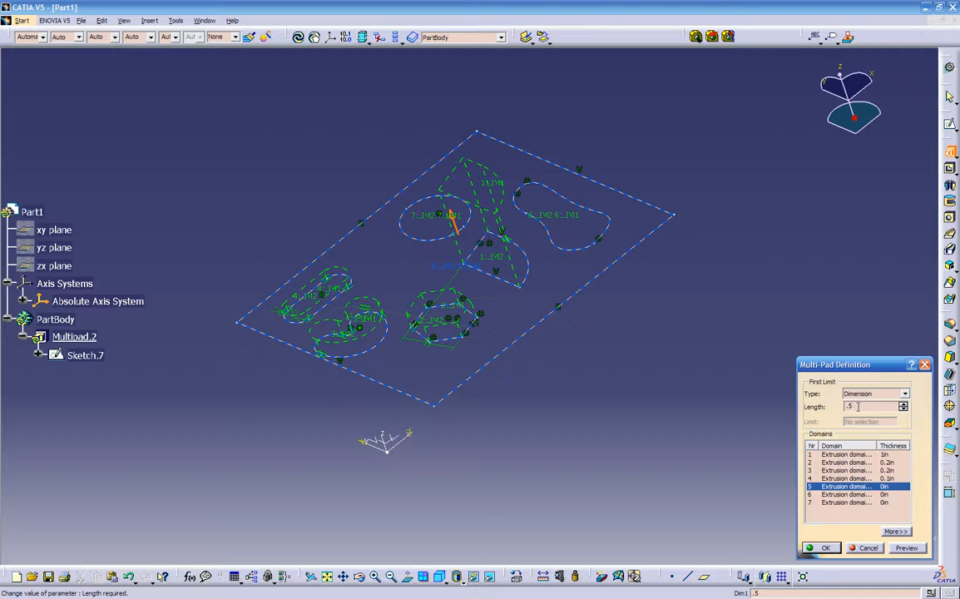
key(Return)
Reverse the multi-pad's extrusion direction so it extends below the sketch plane.
middle_drag(536, 441, 507, 351)
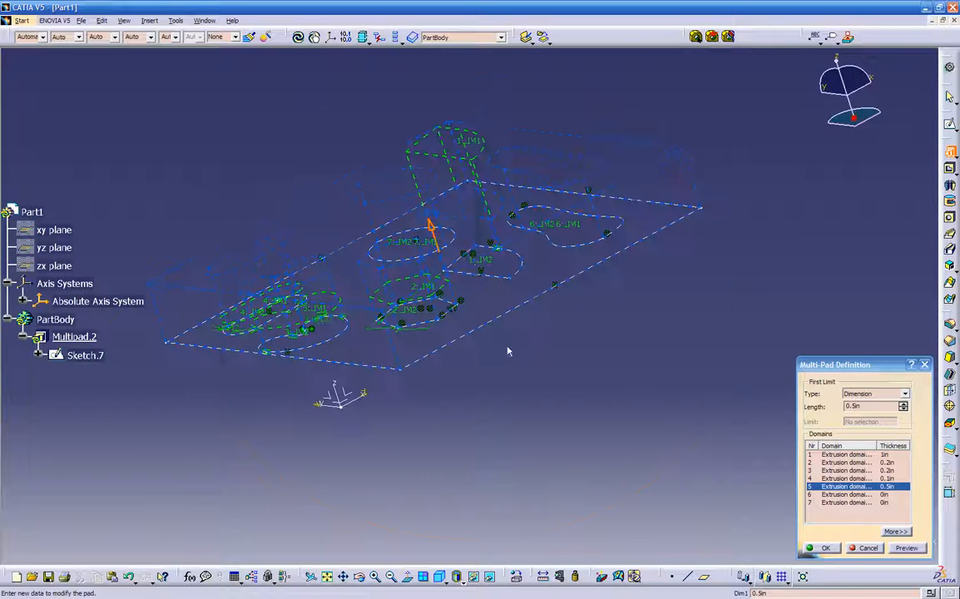
click(430, 229)
middle_drag(327, 397, 387, 259)
Set the length of domain 6, the spline outline, to 0.2 in.
click(863, 495)
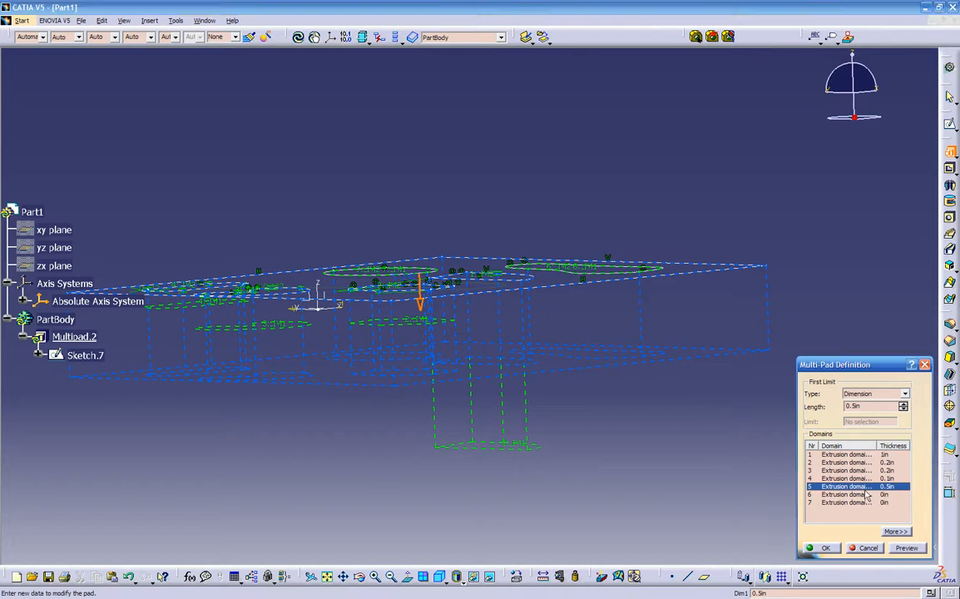
middle_drag(788, 474, 698, 440)
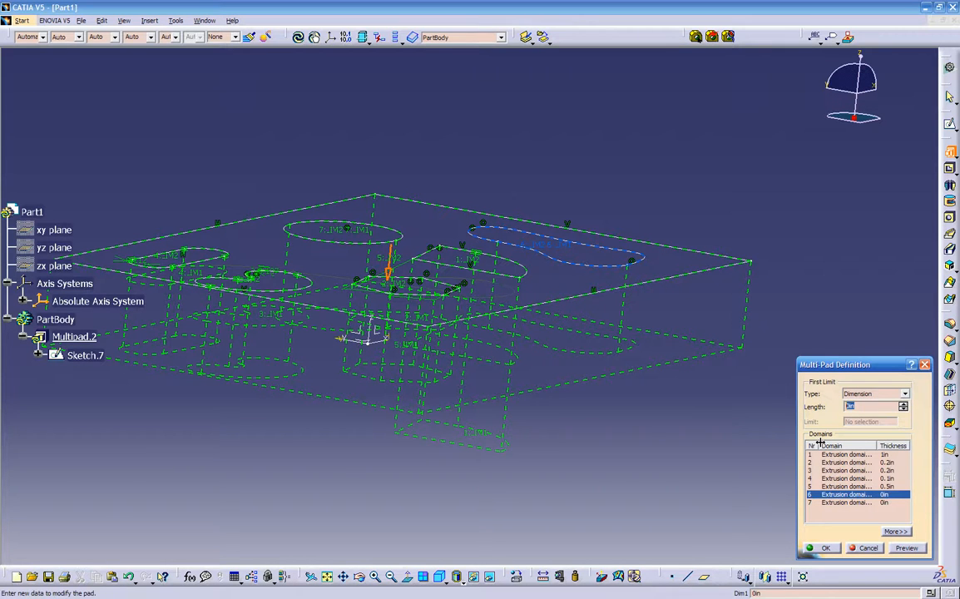
text(.2)
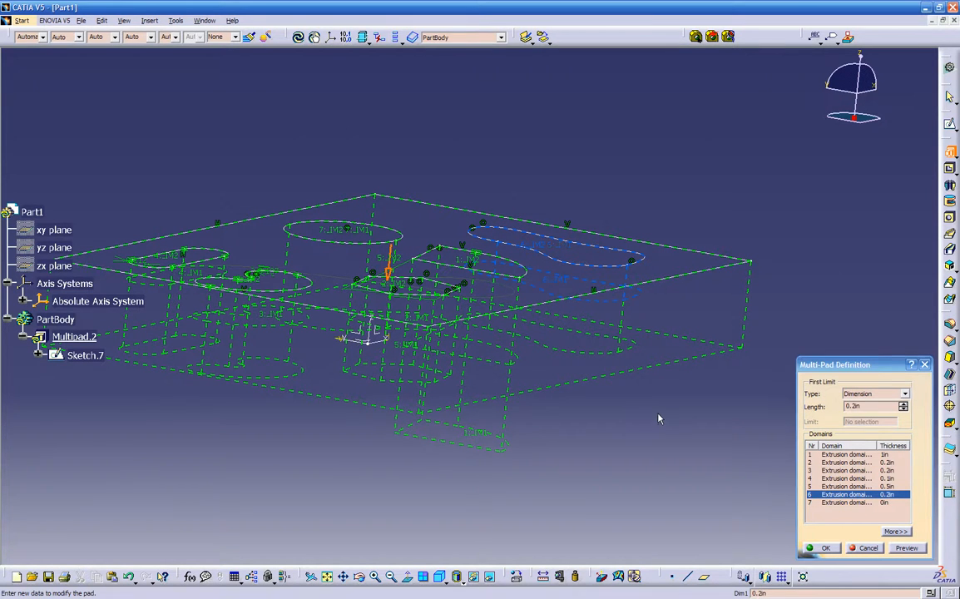
Show the additional multi-pad options, set the ellipse domain's first-limit length to 0.2 in, and preview the multi-pad.
click(897, 531)
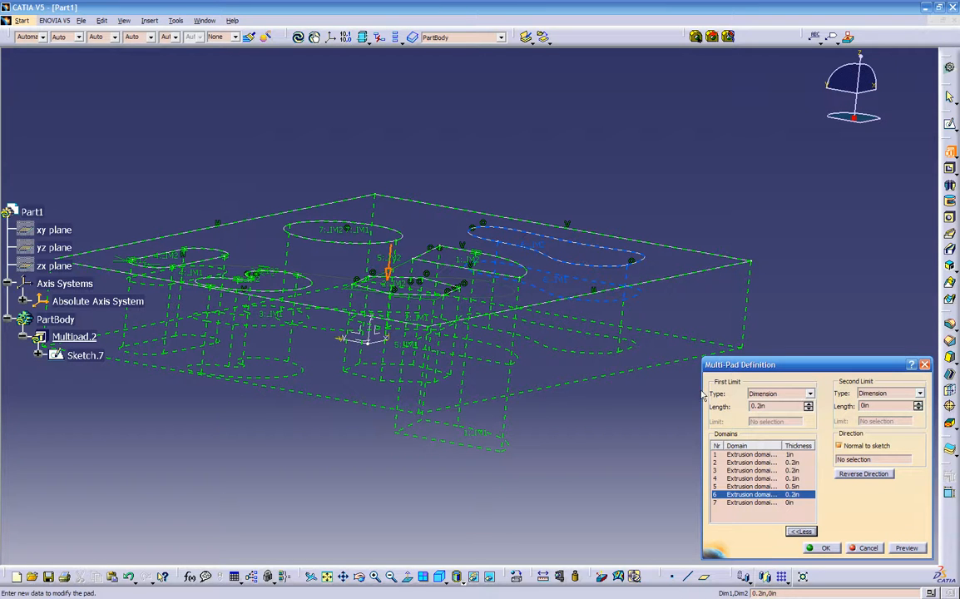
click(748, 503)
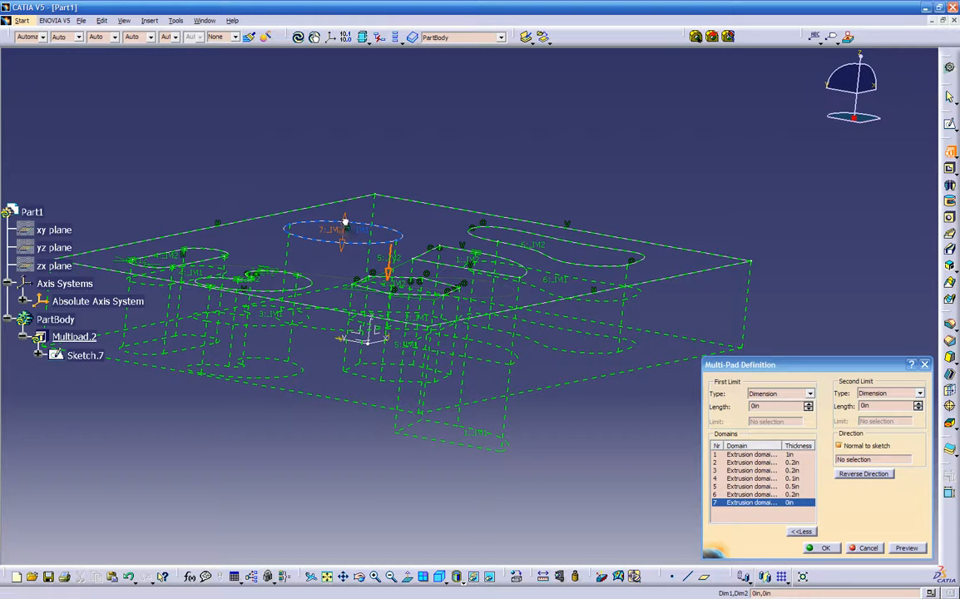
middle_drag(343, 248, 463, 236)
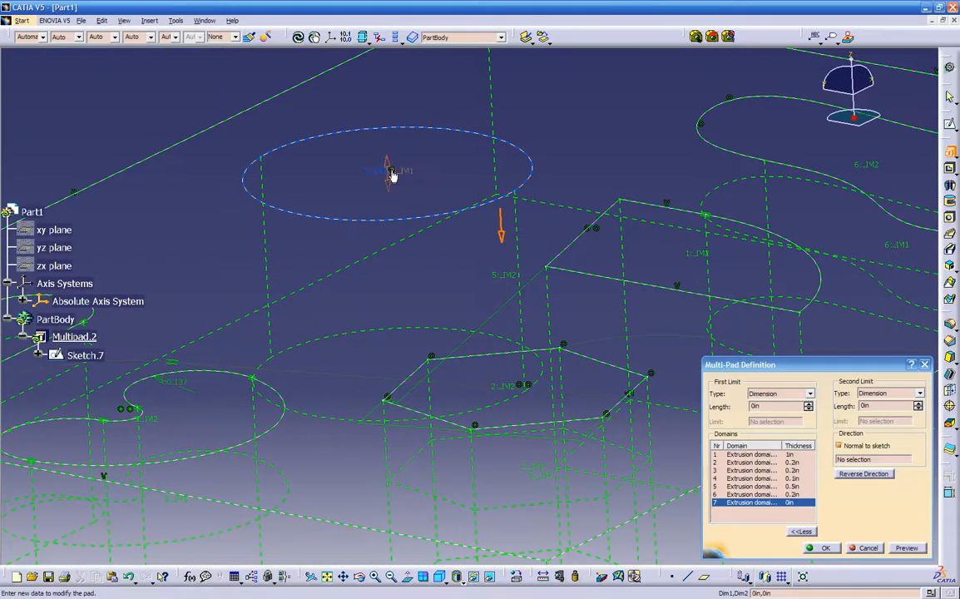
middle_drag(506, 242, 497, 283)
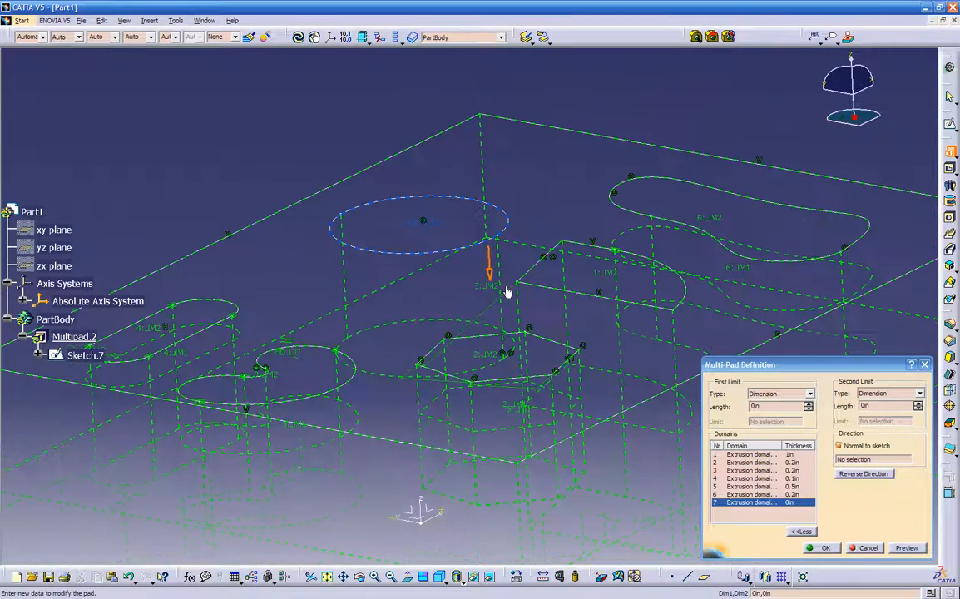
drag(767, 406, 718, 419)
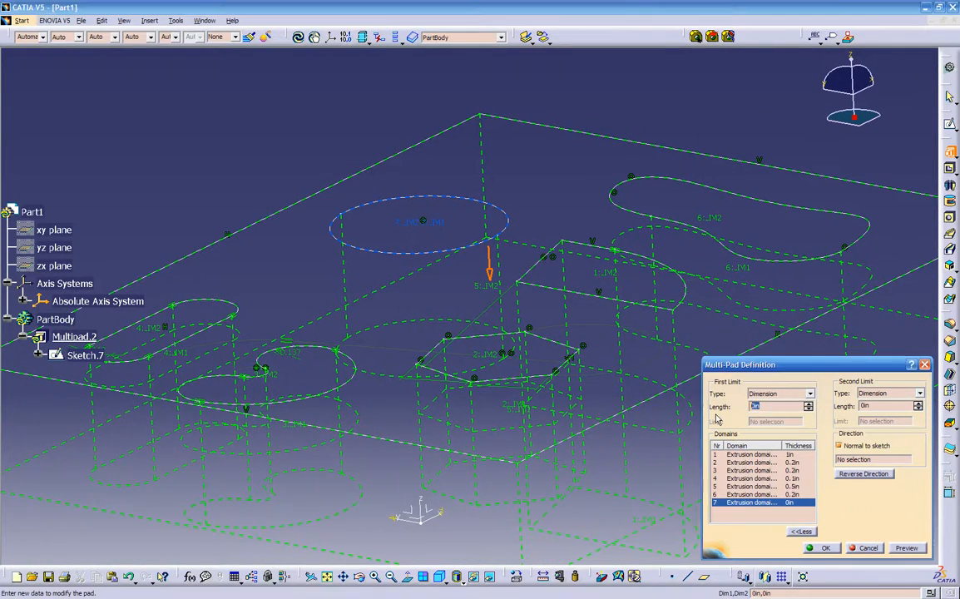
text(.2)
click(900, 549)
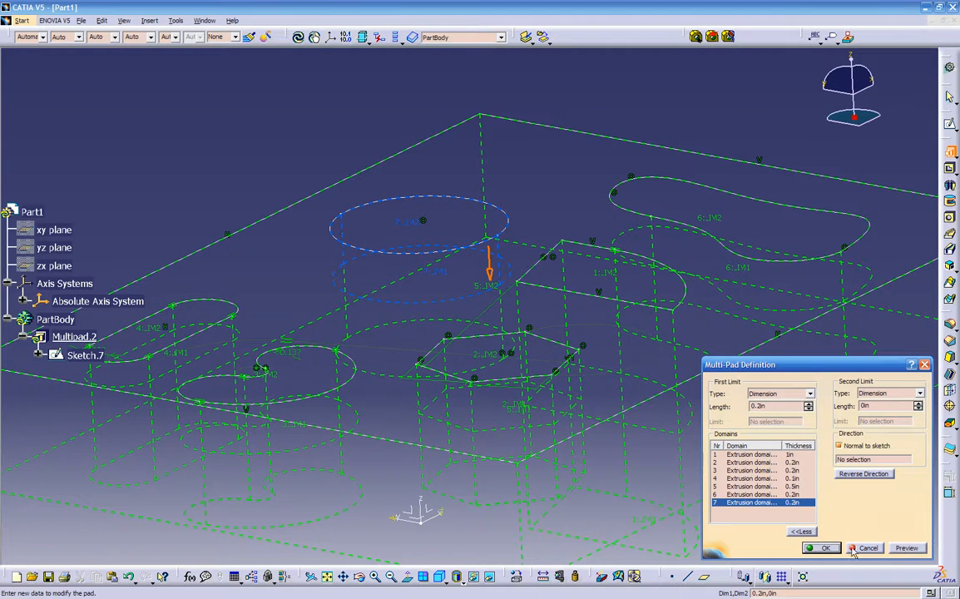
Accept the multi-pad with its individual domain lengths and inspect the resulting solid.
click(821, 548)
middle_drag(495, 399, 467, 403)
middle_drag(515, 270, 423, 408)
middle_drag(427, 465, 563, 392)
Reopen the multi-pad's definition, set the length of domain 3, the curved slot, to 0.5 in, and accept the change.
double_click(572, 330)
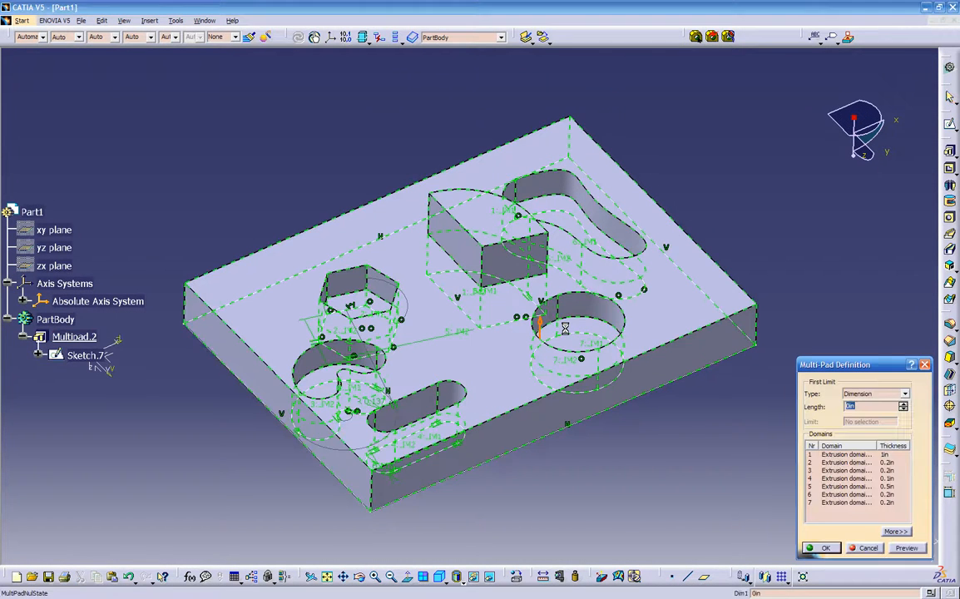
click(576, 334)
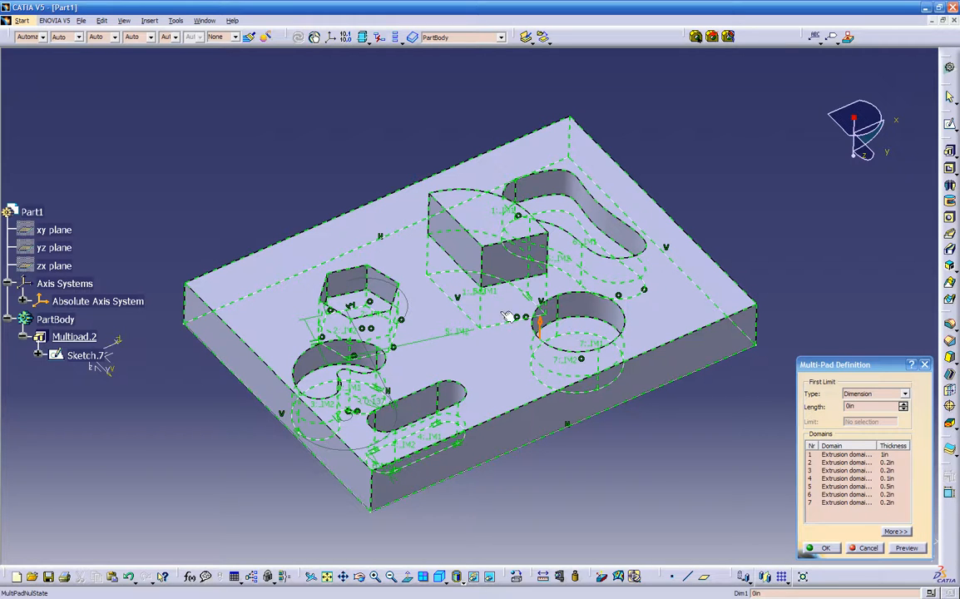
click(460, 316)
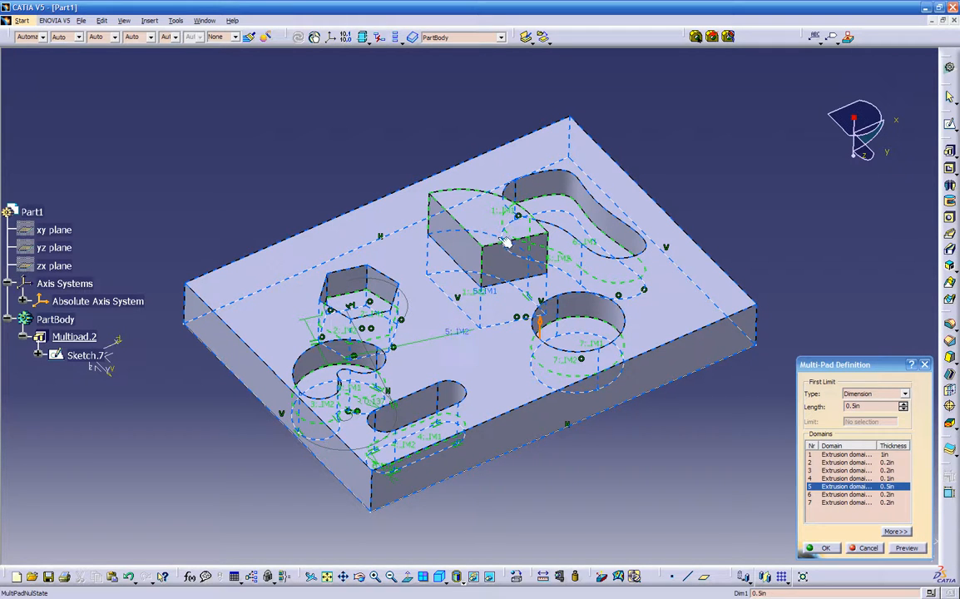
click(505, 213)
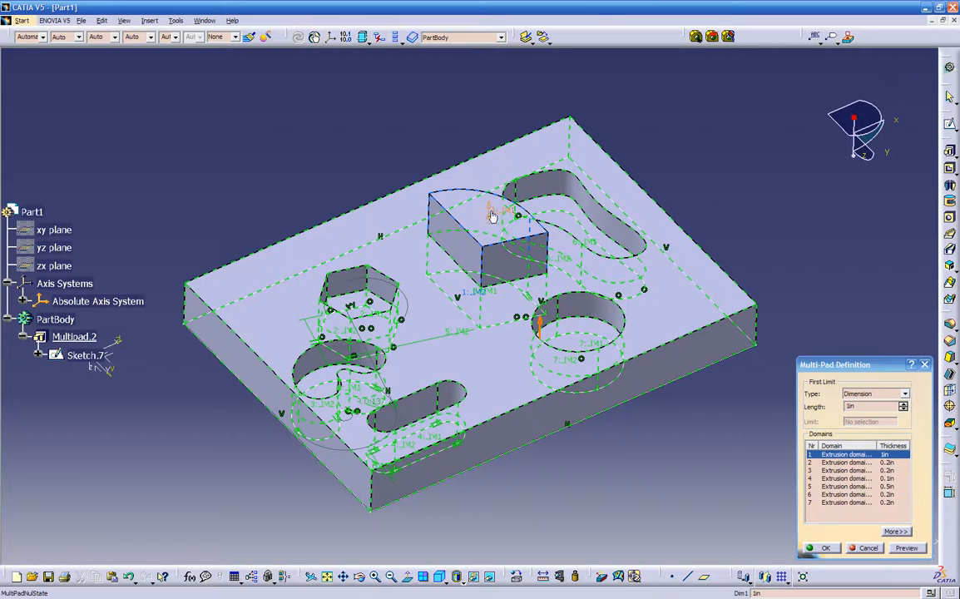
click(851, 471)
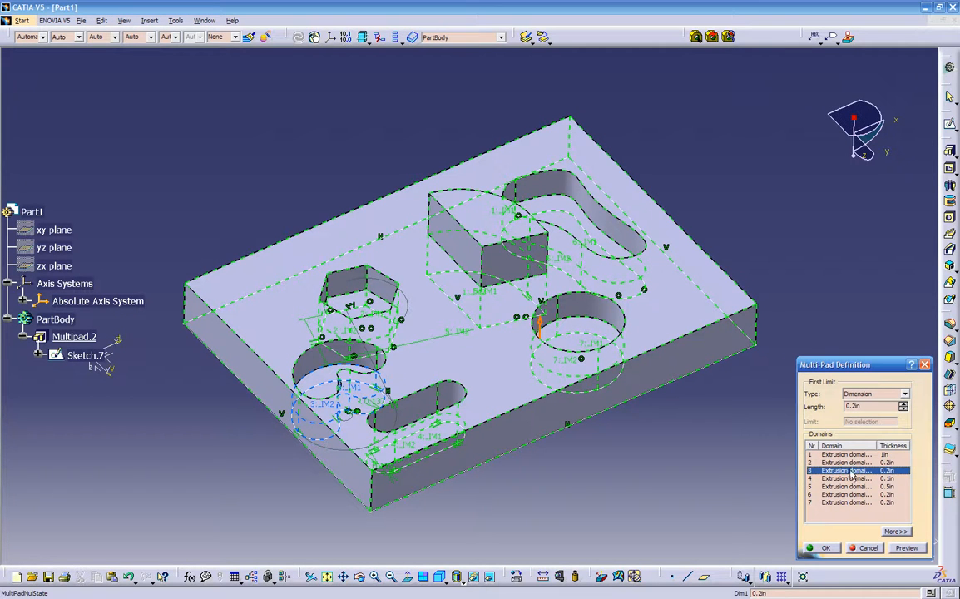
double_click(865, 406)
text(.5)
click(904, 549)
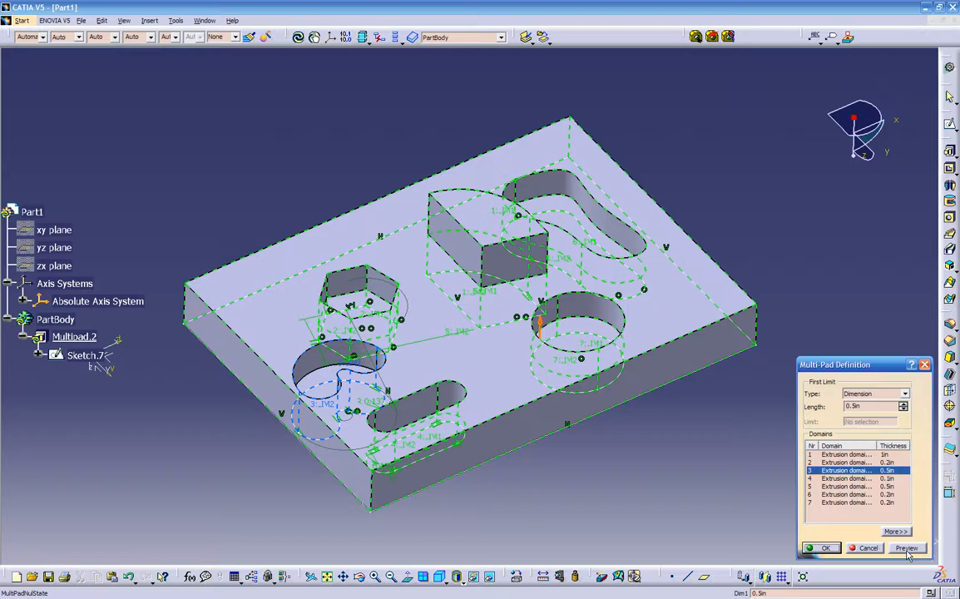
click(829, 549)
click(692, 476)
middle_drag(618, 449, 622, 476)
middle_drag(168, 424, 238, 405)
mouse_move(521, 402)
middle_down()
mouse_move(553, 439)
mouse_move(545, 358)
middle_up()
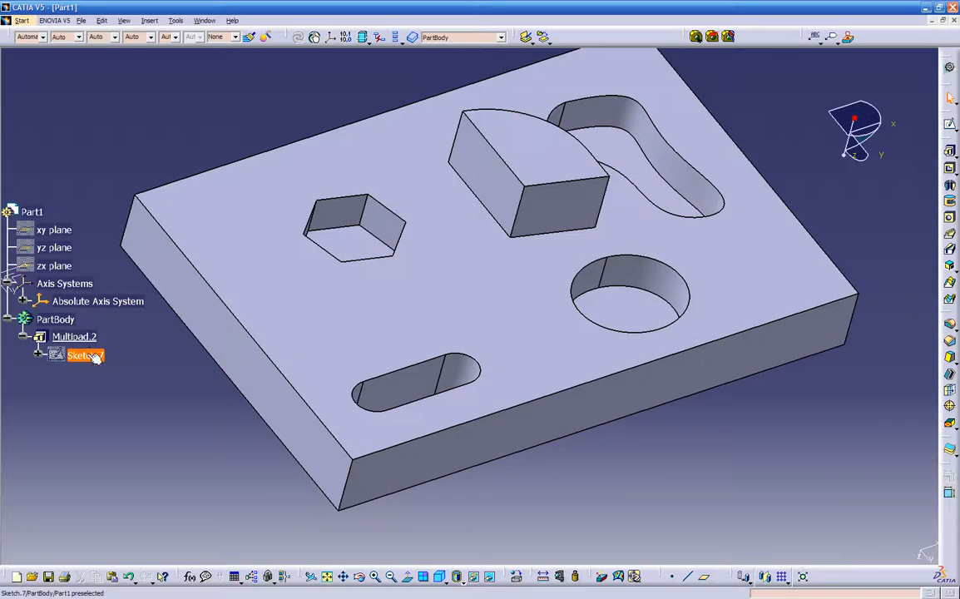
Edit the multi-pad's sketch, delete the arc-sided closed profile between the hexagon and the spline outline, and return to the part.
double_click(93, 355)
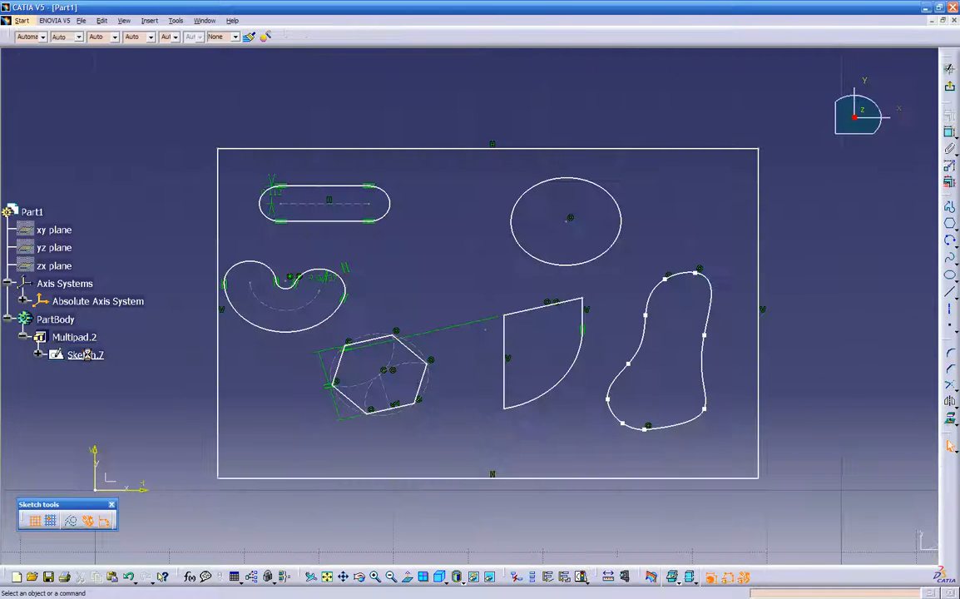
mouse_move(447, 326)
middle_down()
mouse_move(457, 366)
mouse_move(525, 290)
middle_up()
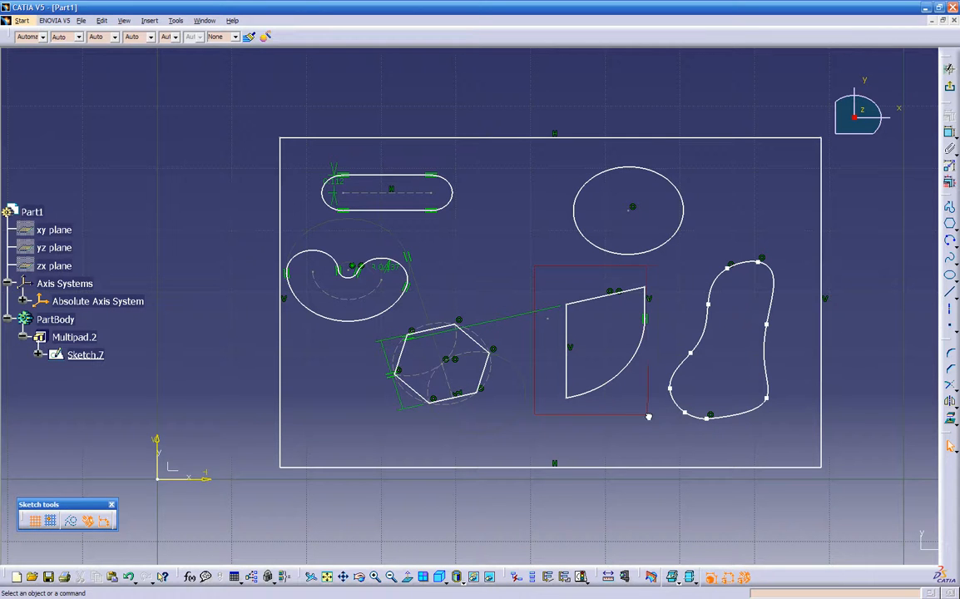
drag(660, 419, 660, 422)
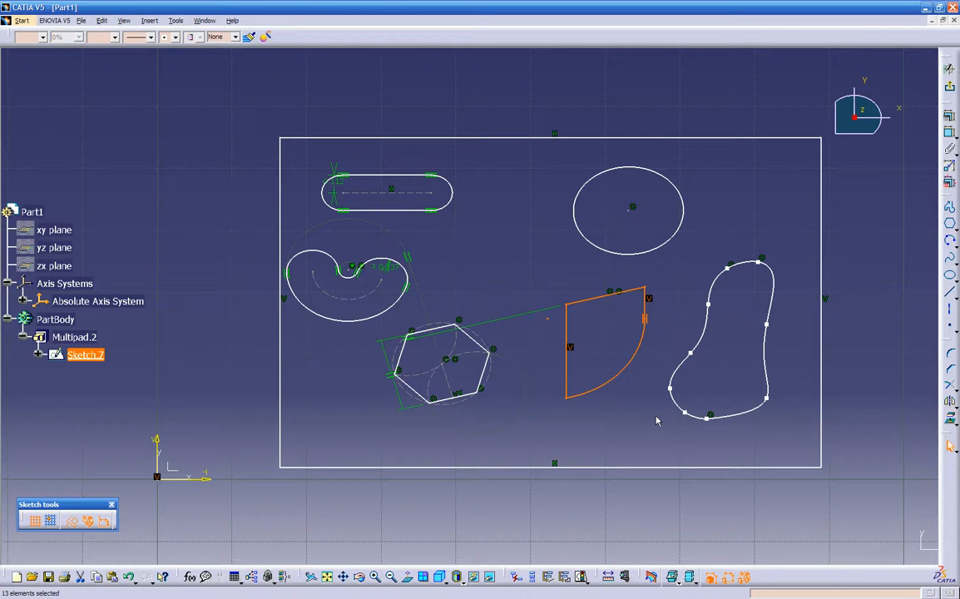
key(Delete)
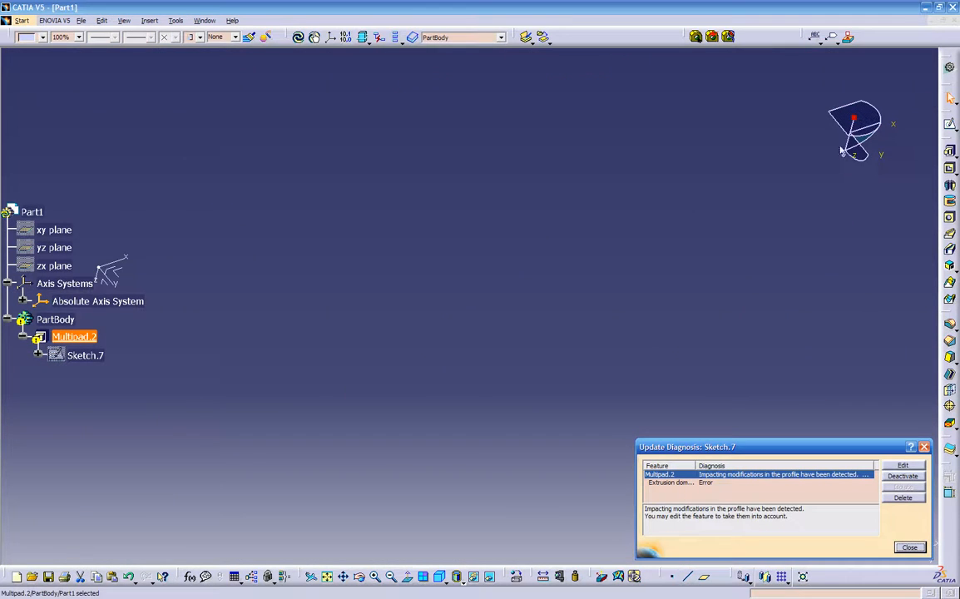
Edit the multi-pad from the update diagnosis and accept its definition with the remaining domains to rebuild the solid.
middle_drag(273, 338, 541, 371)
middle_drag(414, 394, 457, 412)
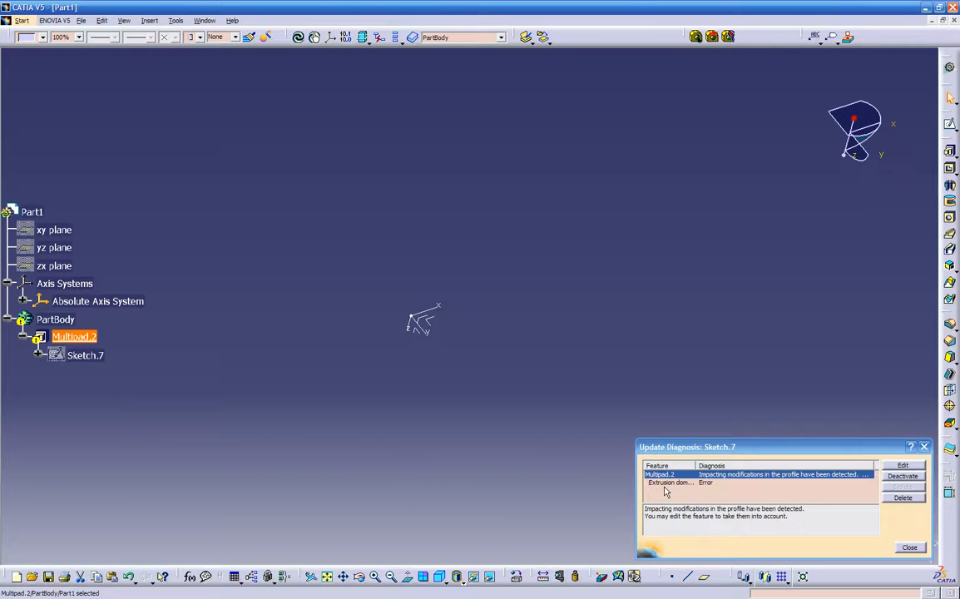
click(901, 467)
click(480, 328)
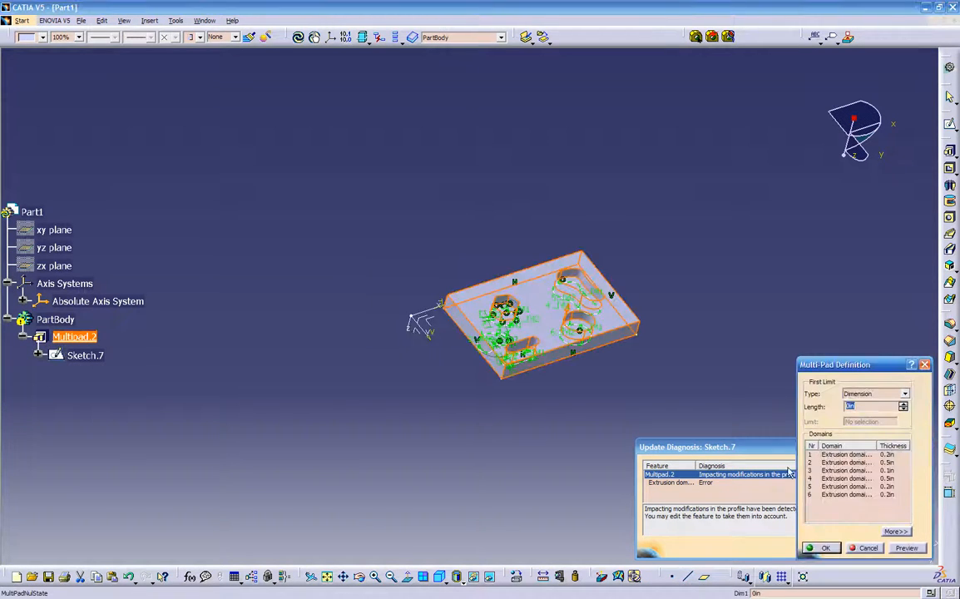
click(826, 548)
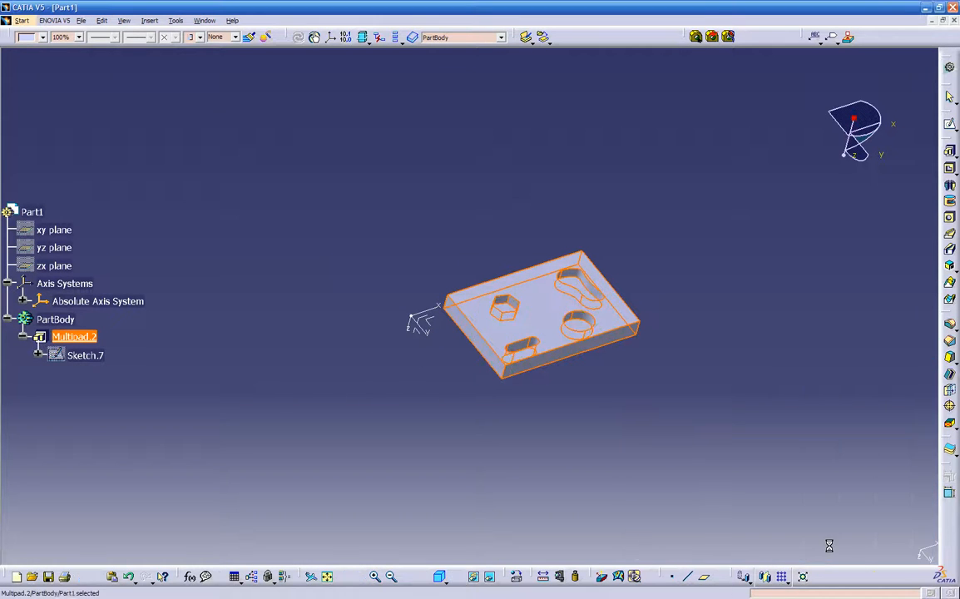
middle_drag(586, 461, 586, 339)
middle_drag(526, 339, 517, 400)
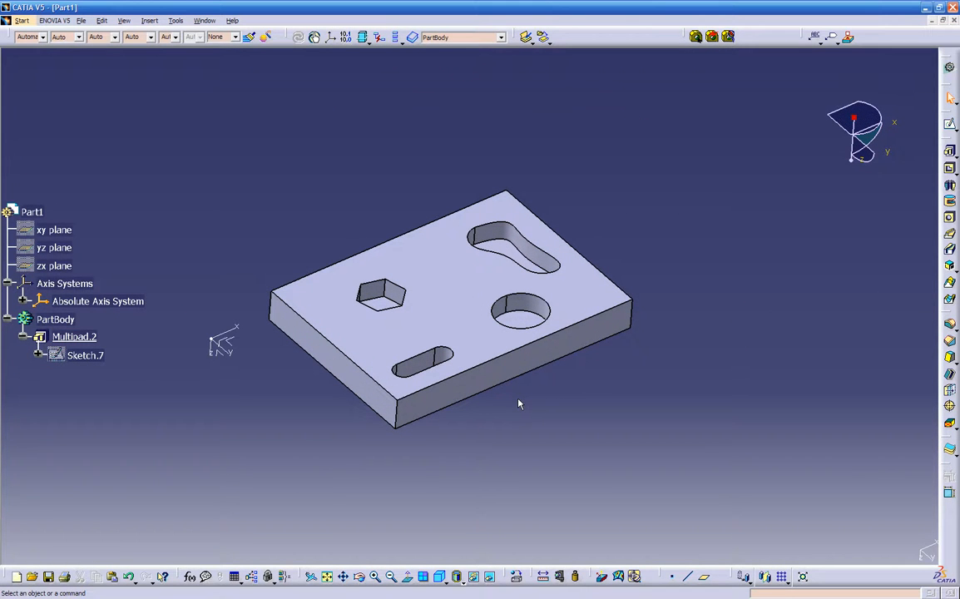
middle_drag(514, 397, 410, 336)
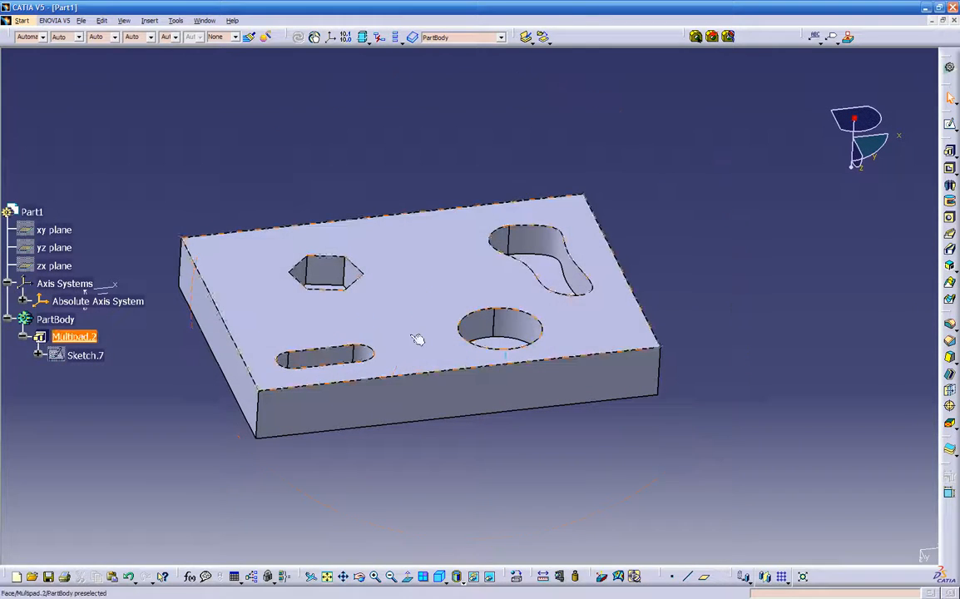